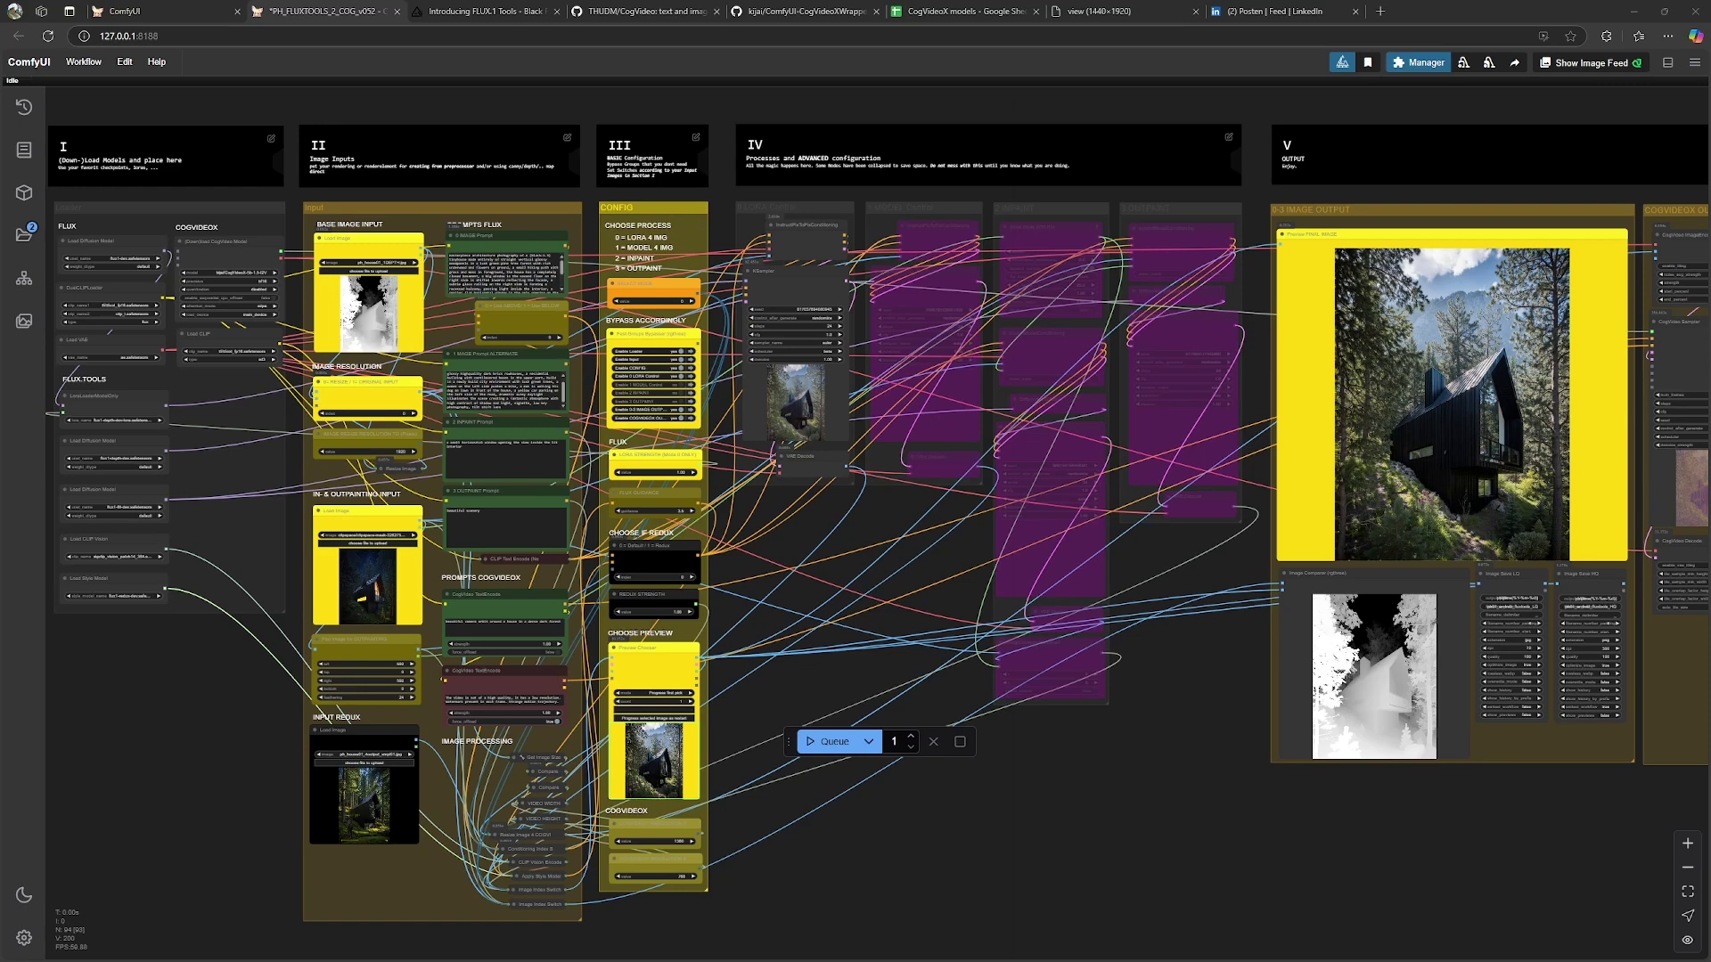
Look over the whole workflow, from the model loaders and image inputs through configuration and processes to the image and video outputs
scroll(664, 234, up, 7)
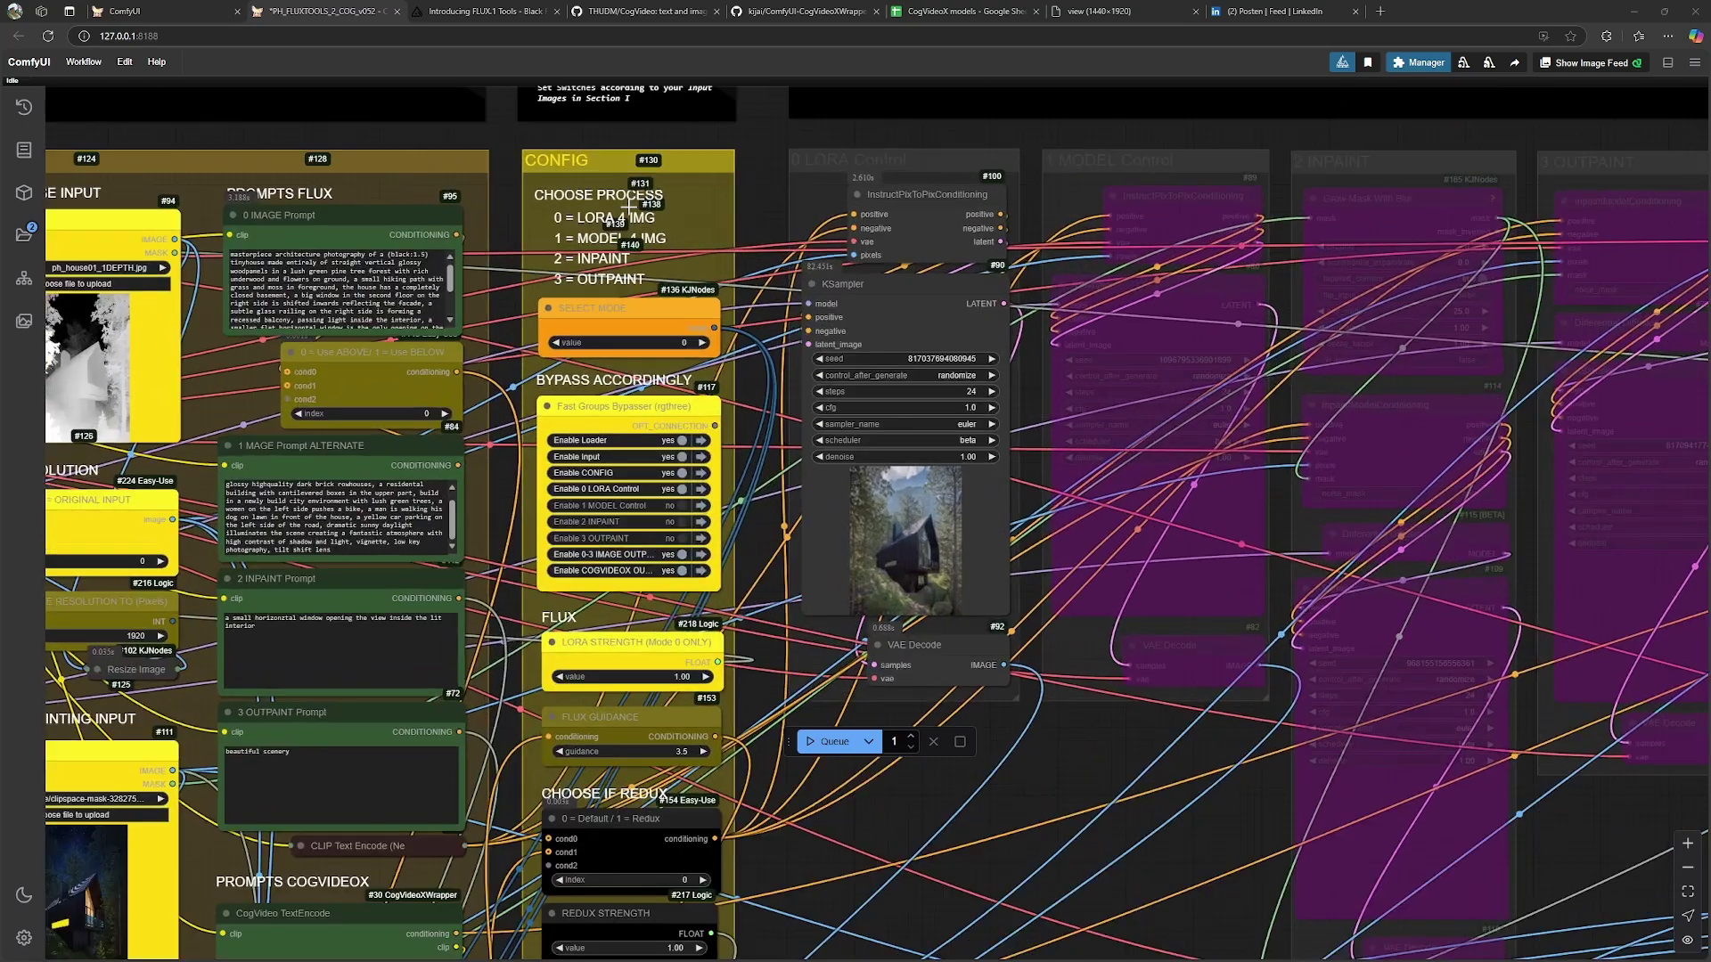
scroll(629, 207, down, 5)
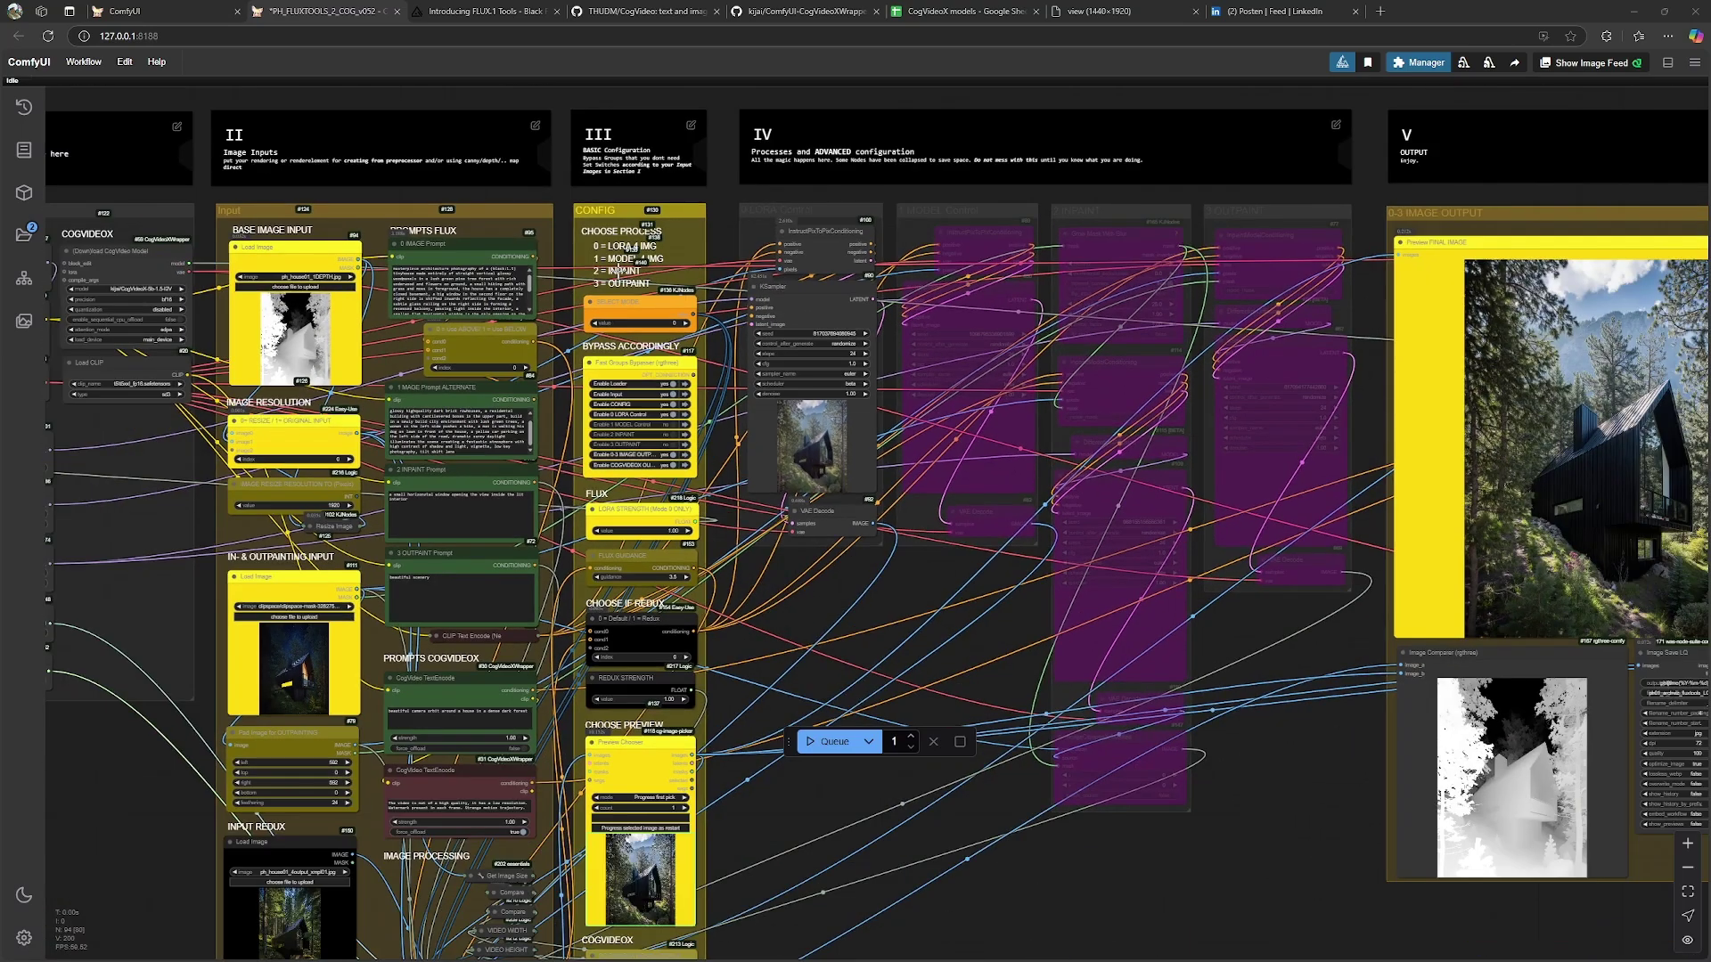
scroll(673, 457, down, 1)
drag(798, 578, 828, 556)
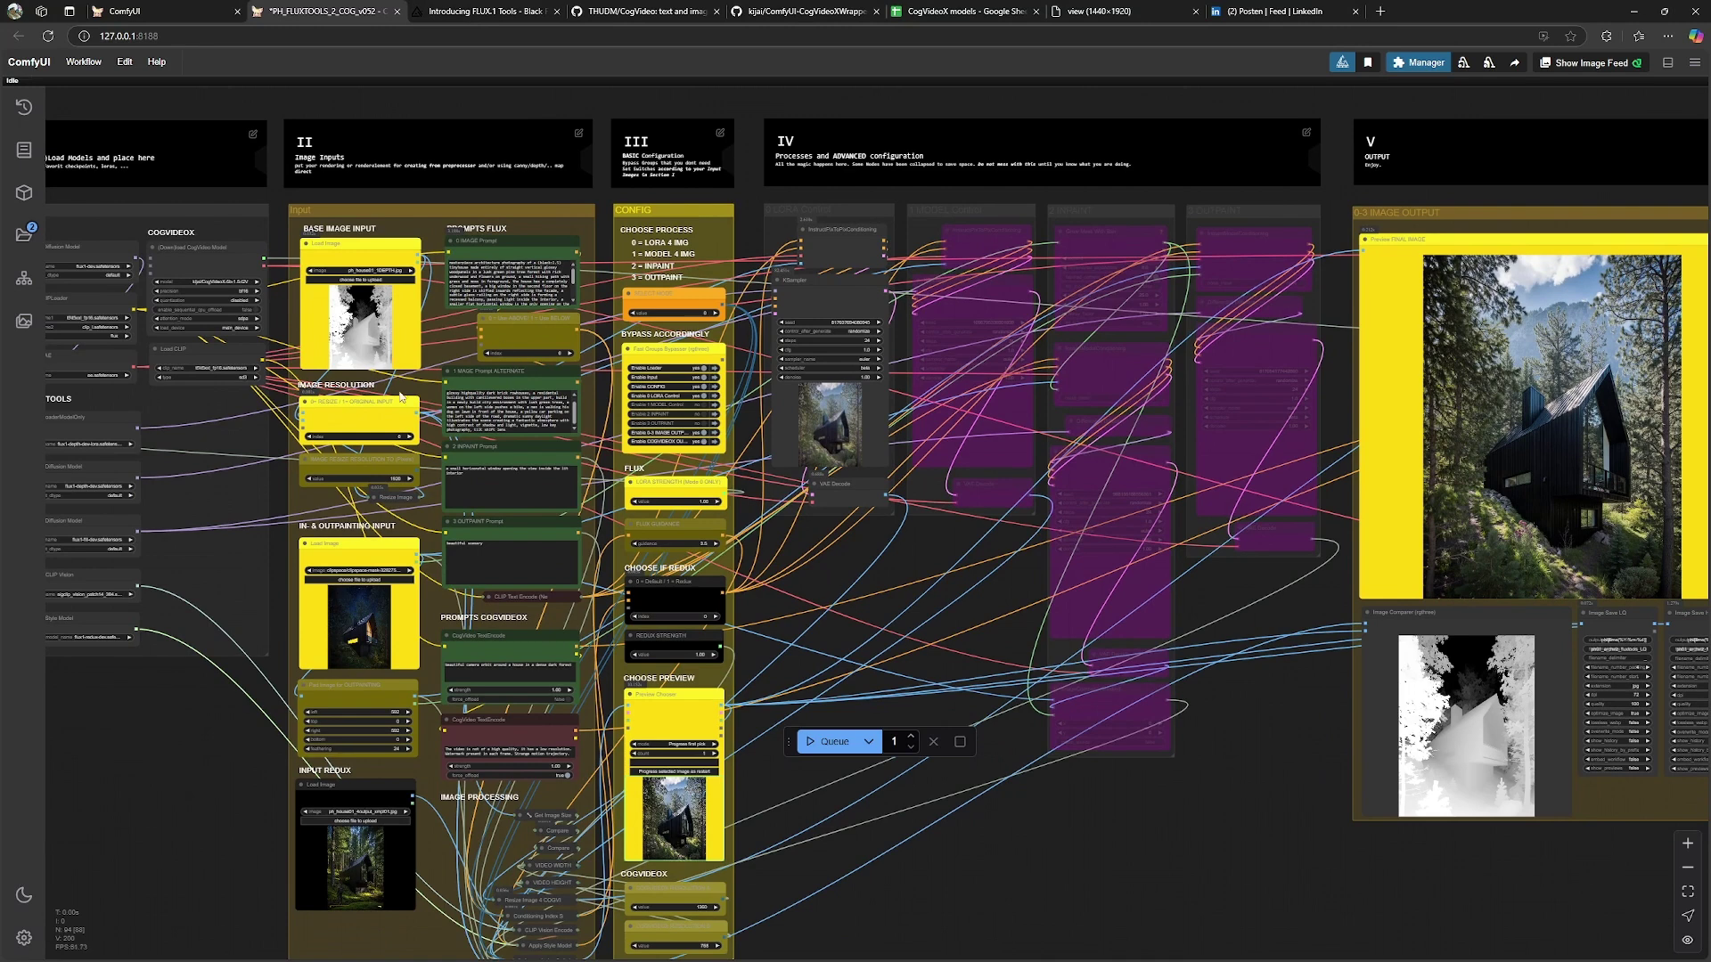
scroll(440, 415, down, 1)
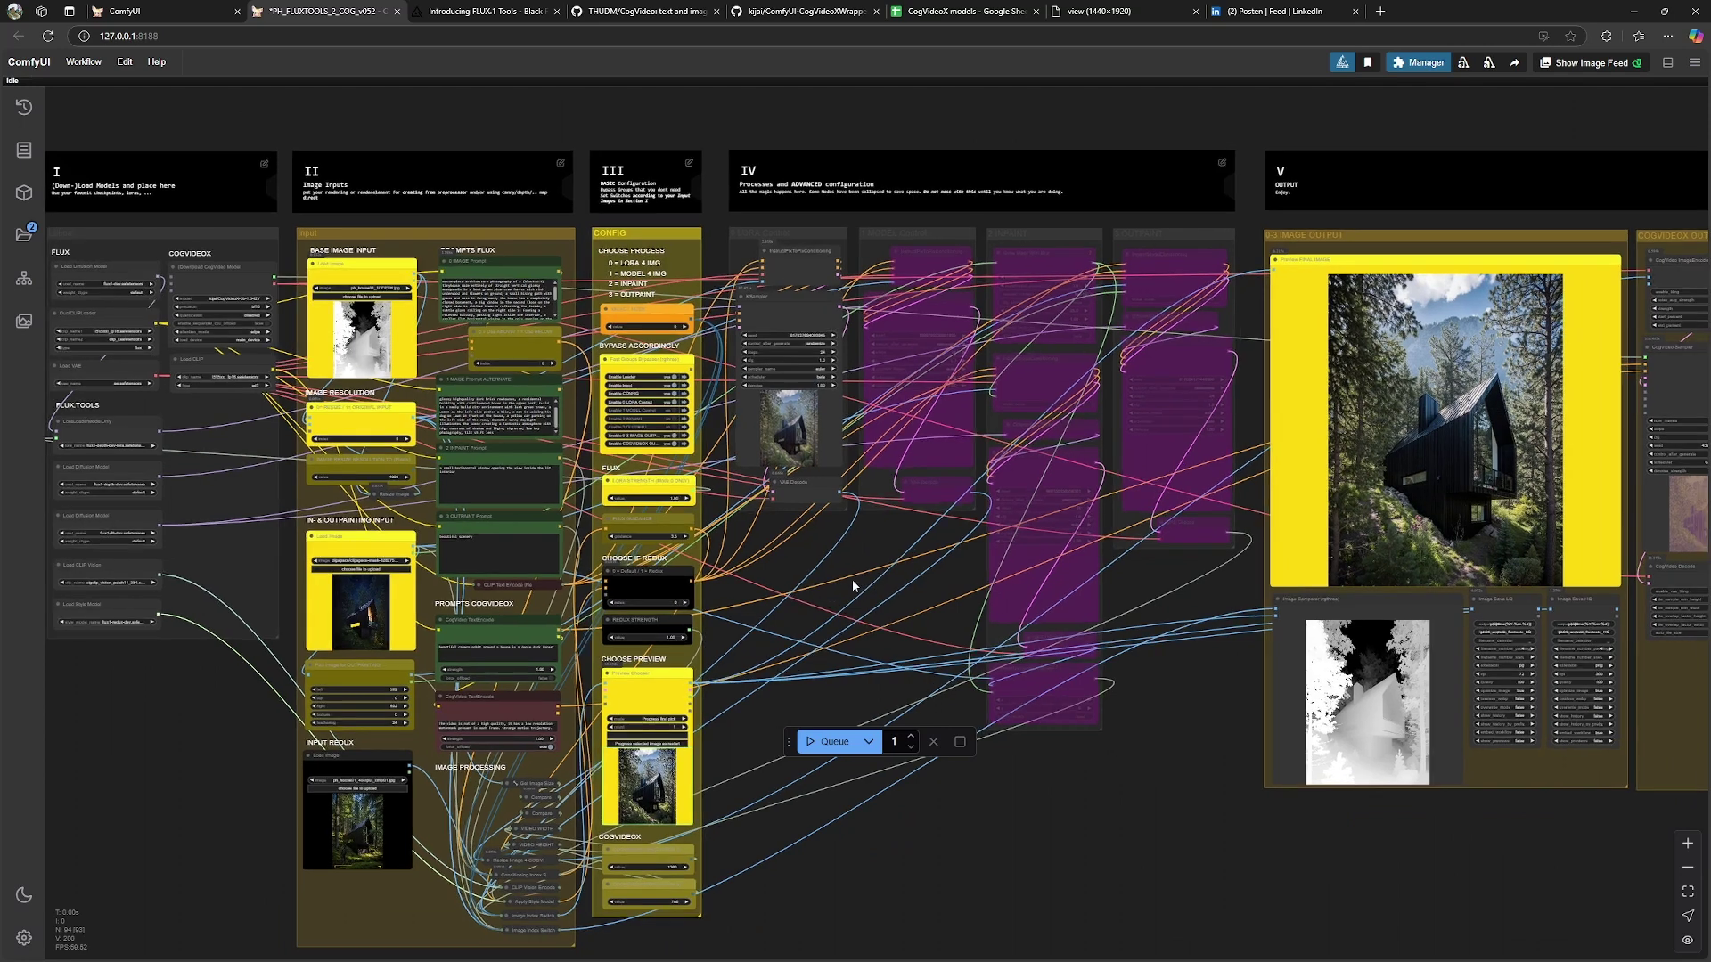
drag(852, 579, 262, 557)
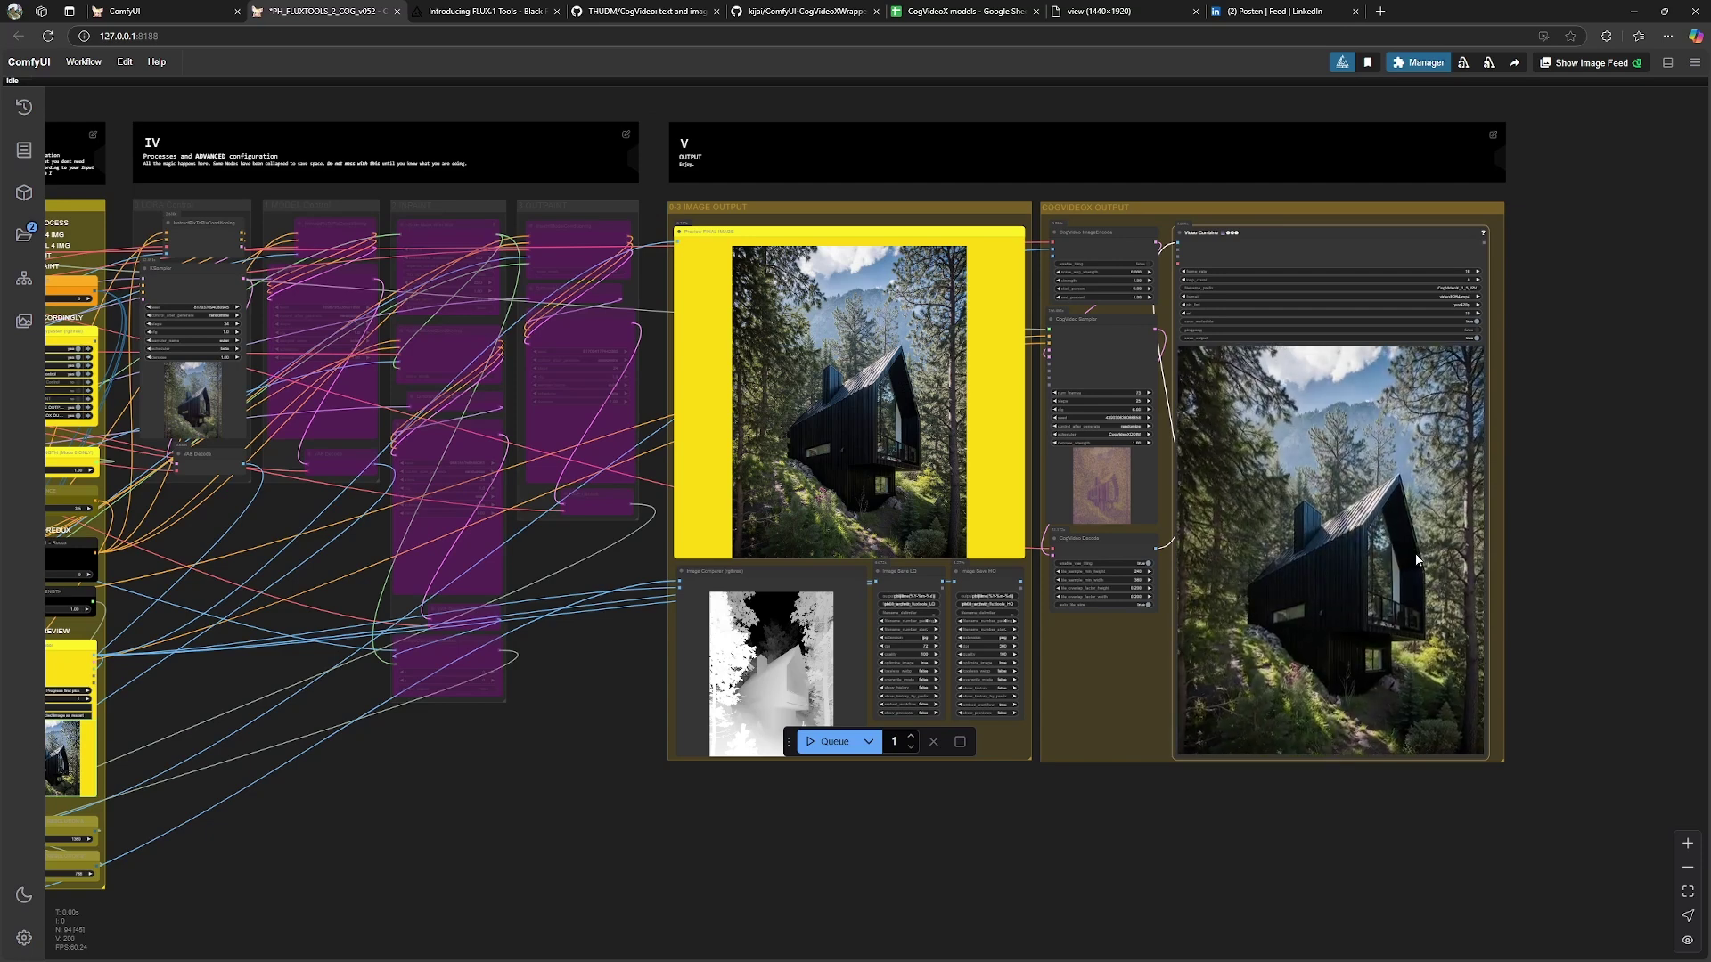
scroll(1415, 559, down, 2)
scroll(1380, 583, down, 1)
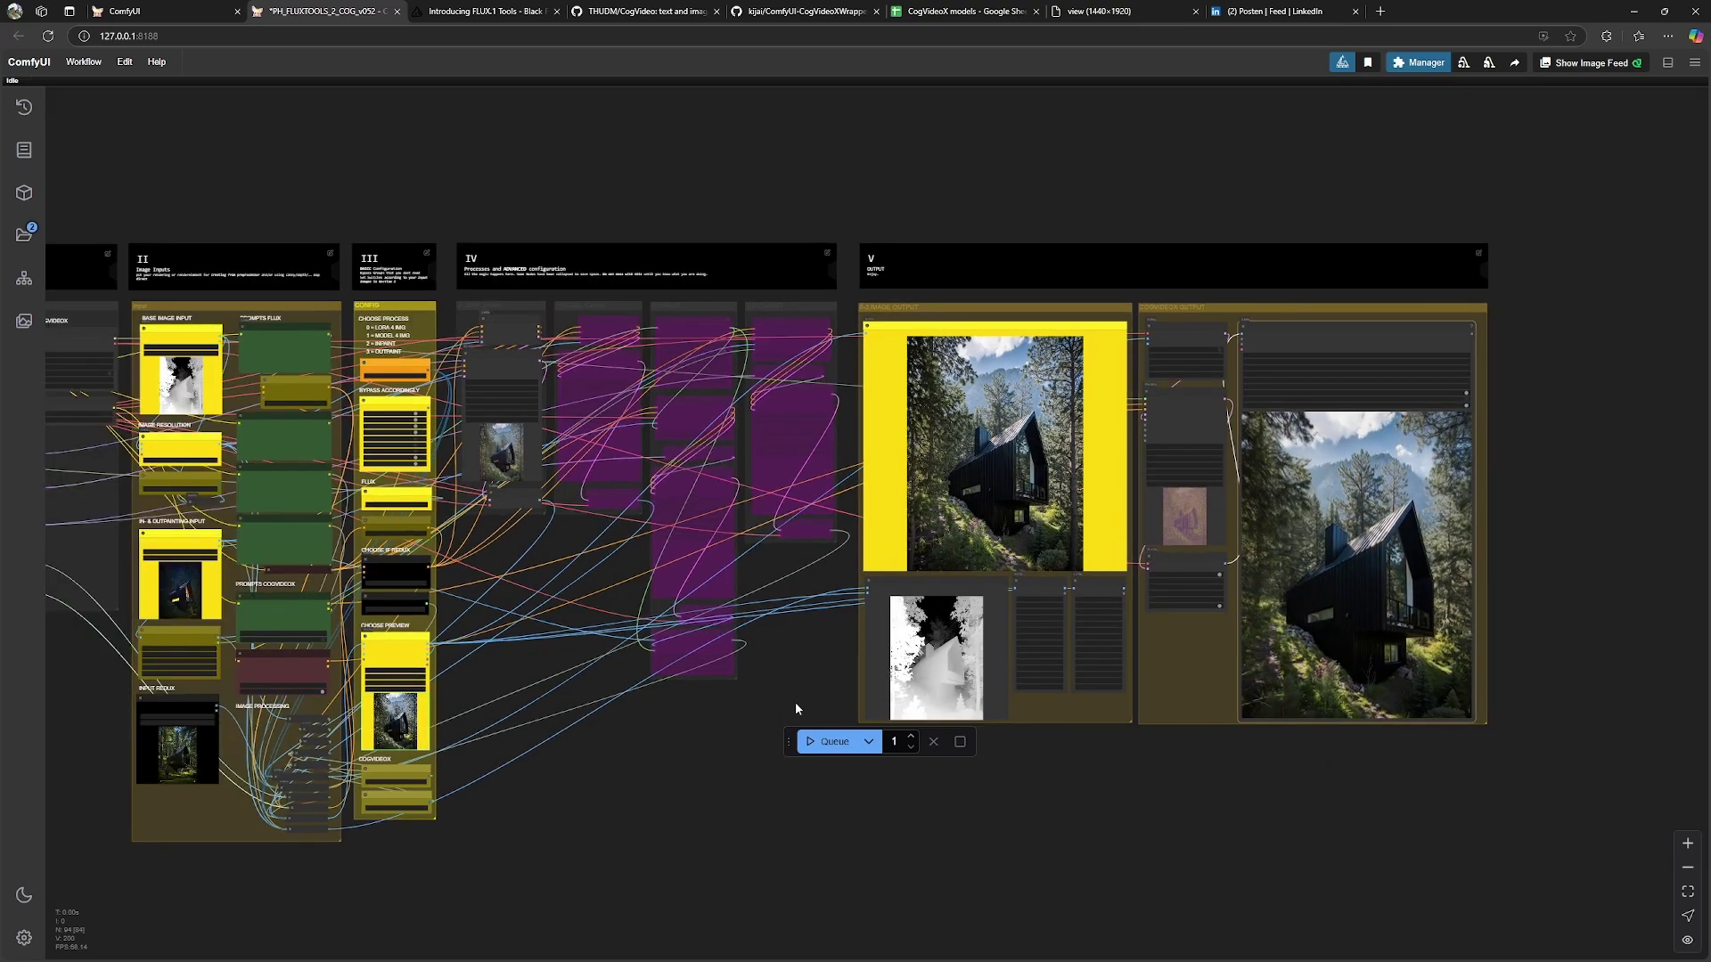
drag(632, 715, 772, 698)
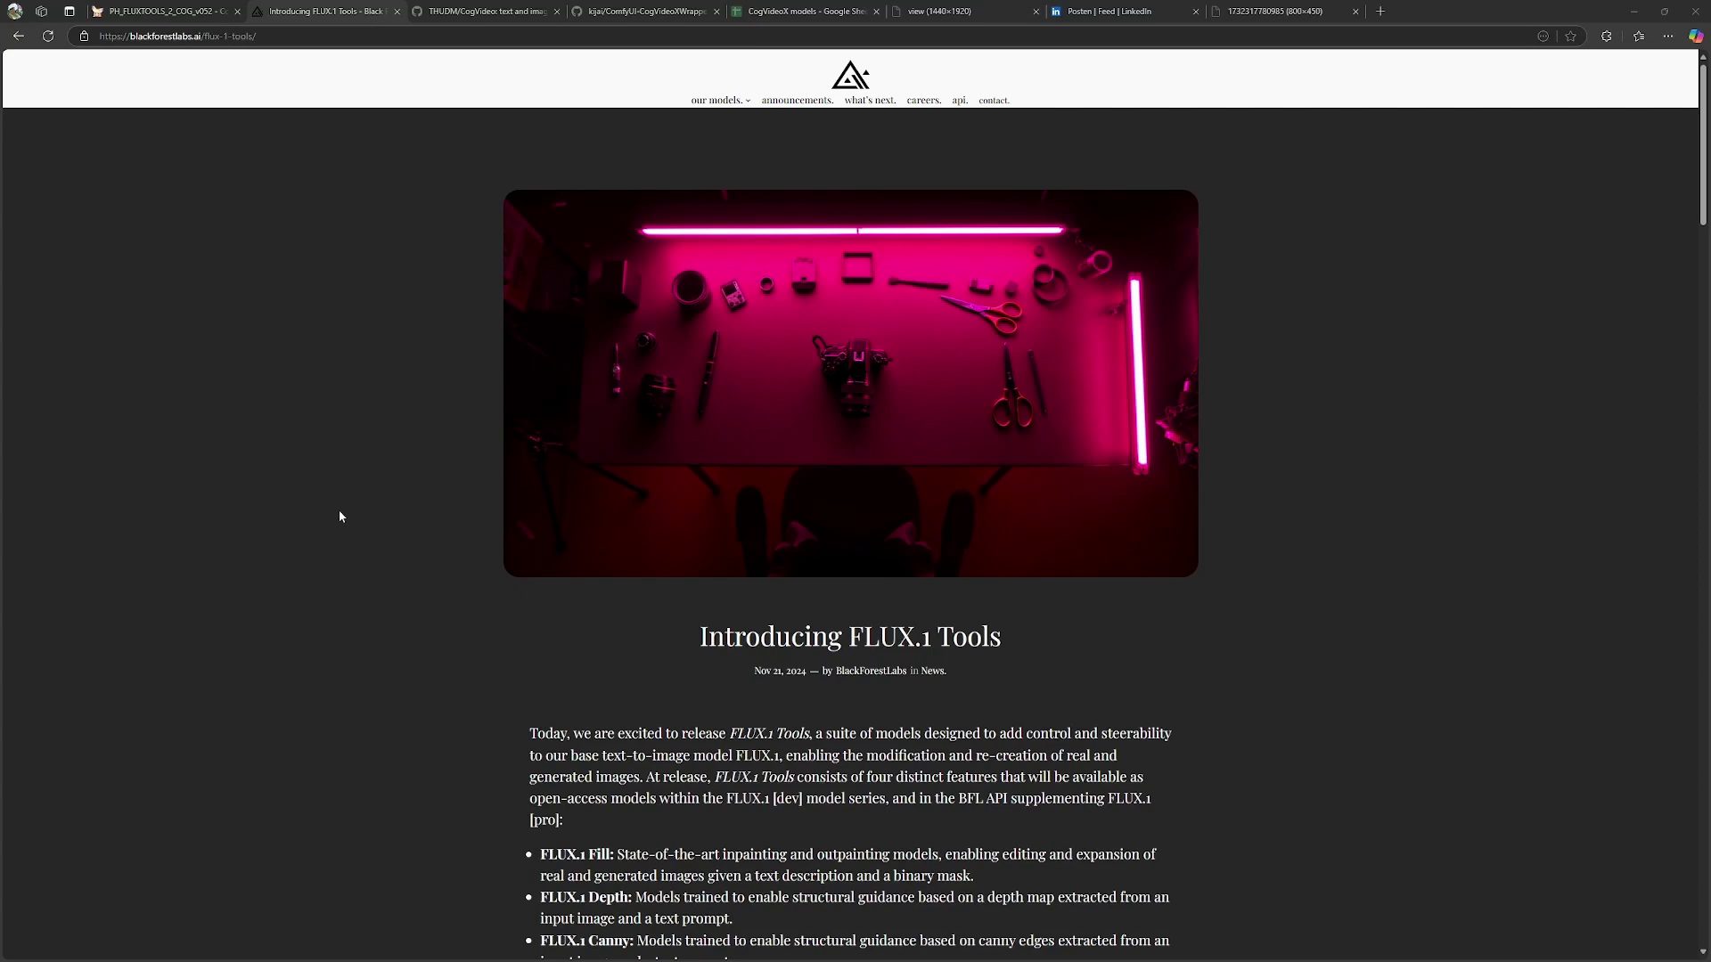
Read the FLUX.1 Tools announcement's introduction and its FLUX.1 Fill section on inpainting and outpainting
scroll(410, 513, down, 4)
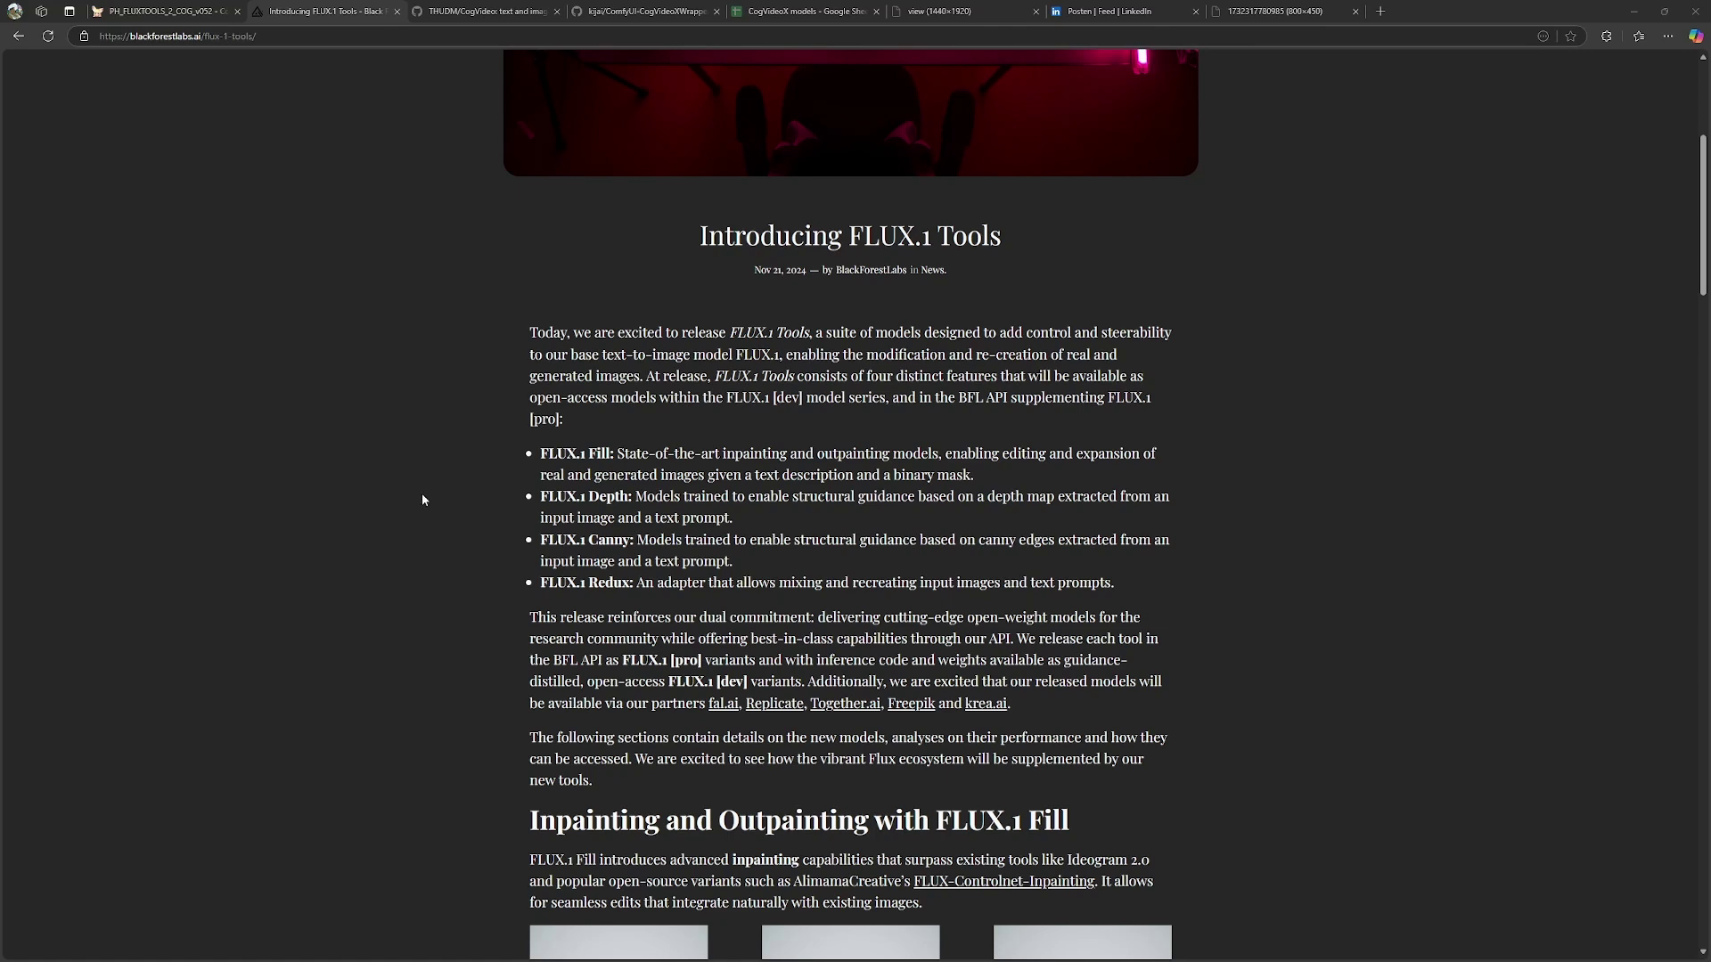
scroll(423, 500, down, 4)
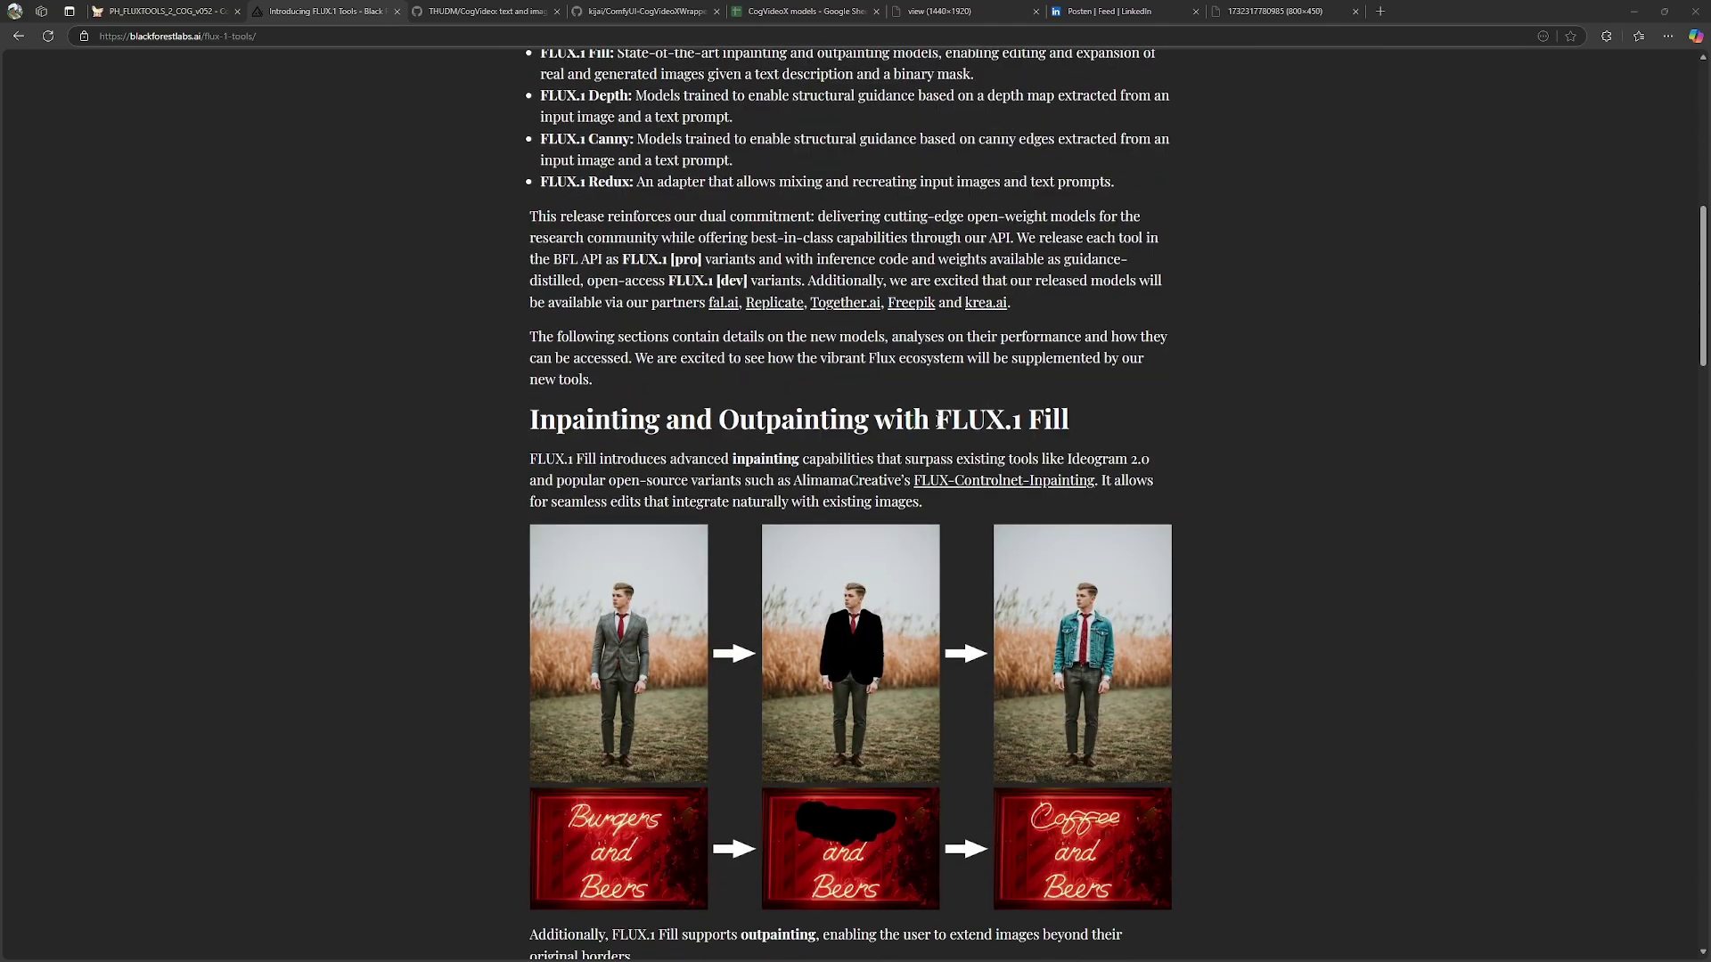
drag(936, 419, 1080, 426)
click(1092, 413)
scroll(1072, 428, down, 1)
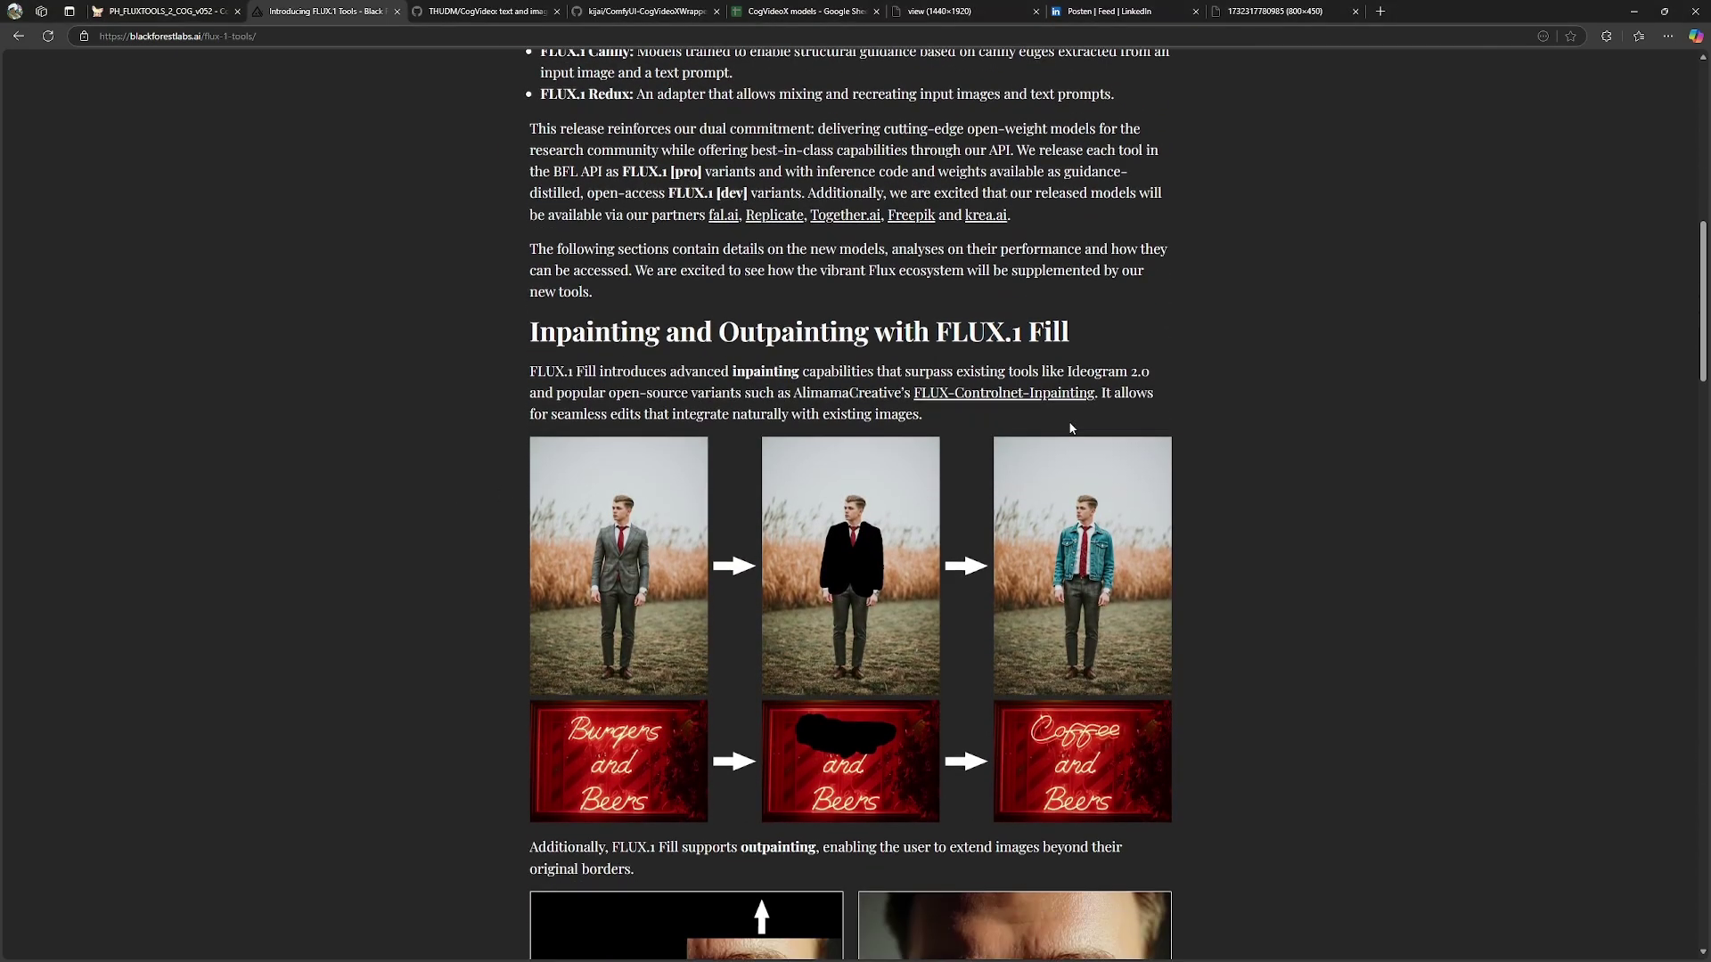
scroll(1071, 429, down, 1)
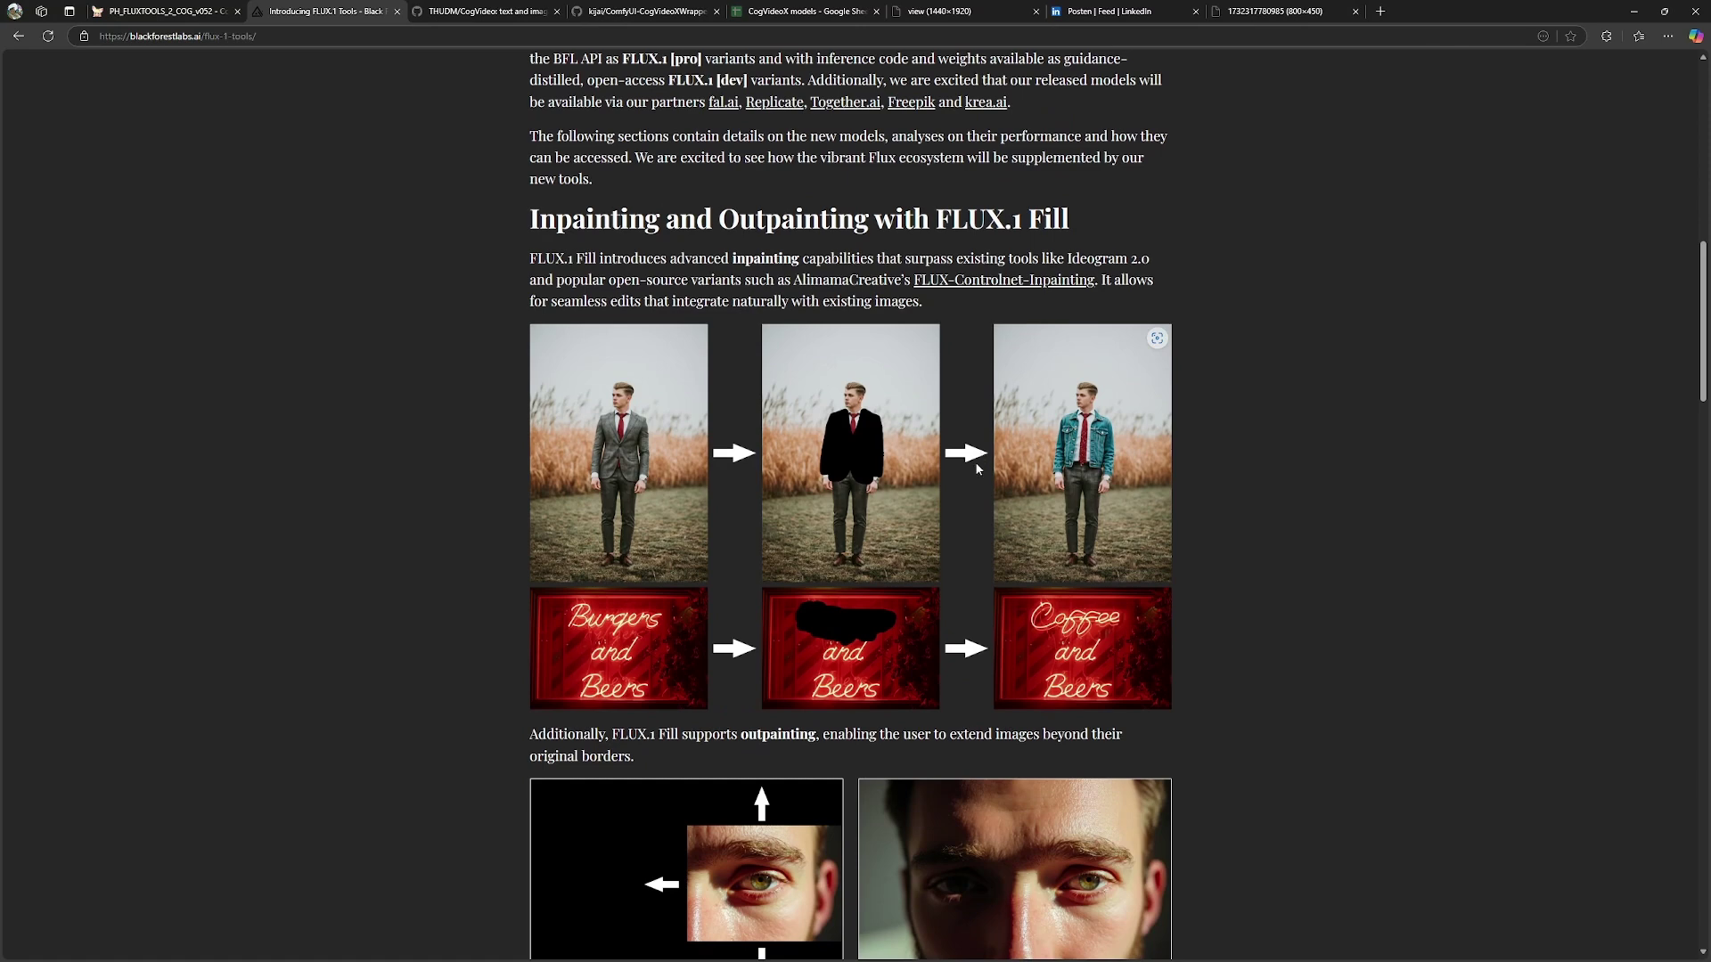
scroll(972, 468, down, 1)
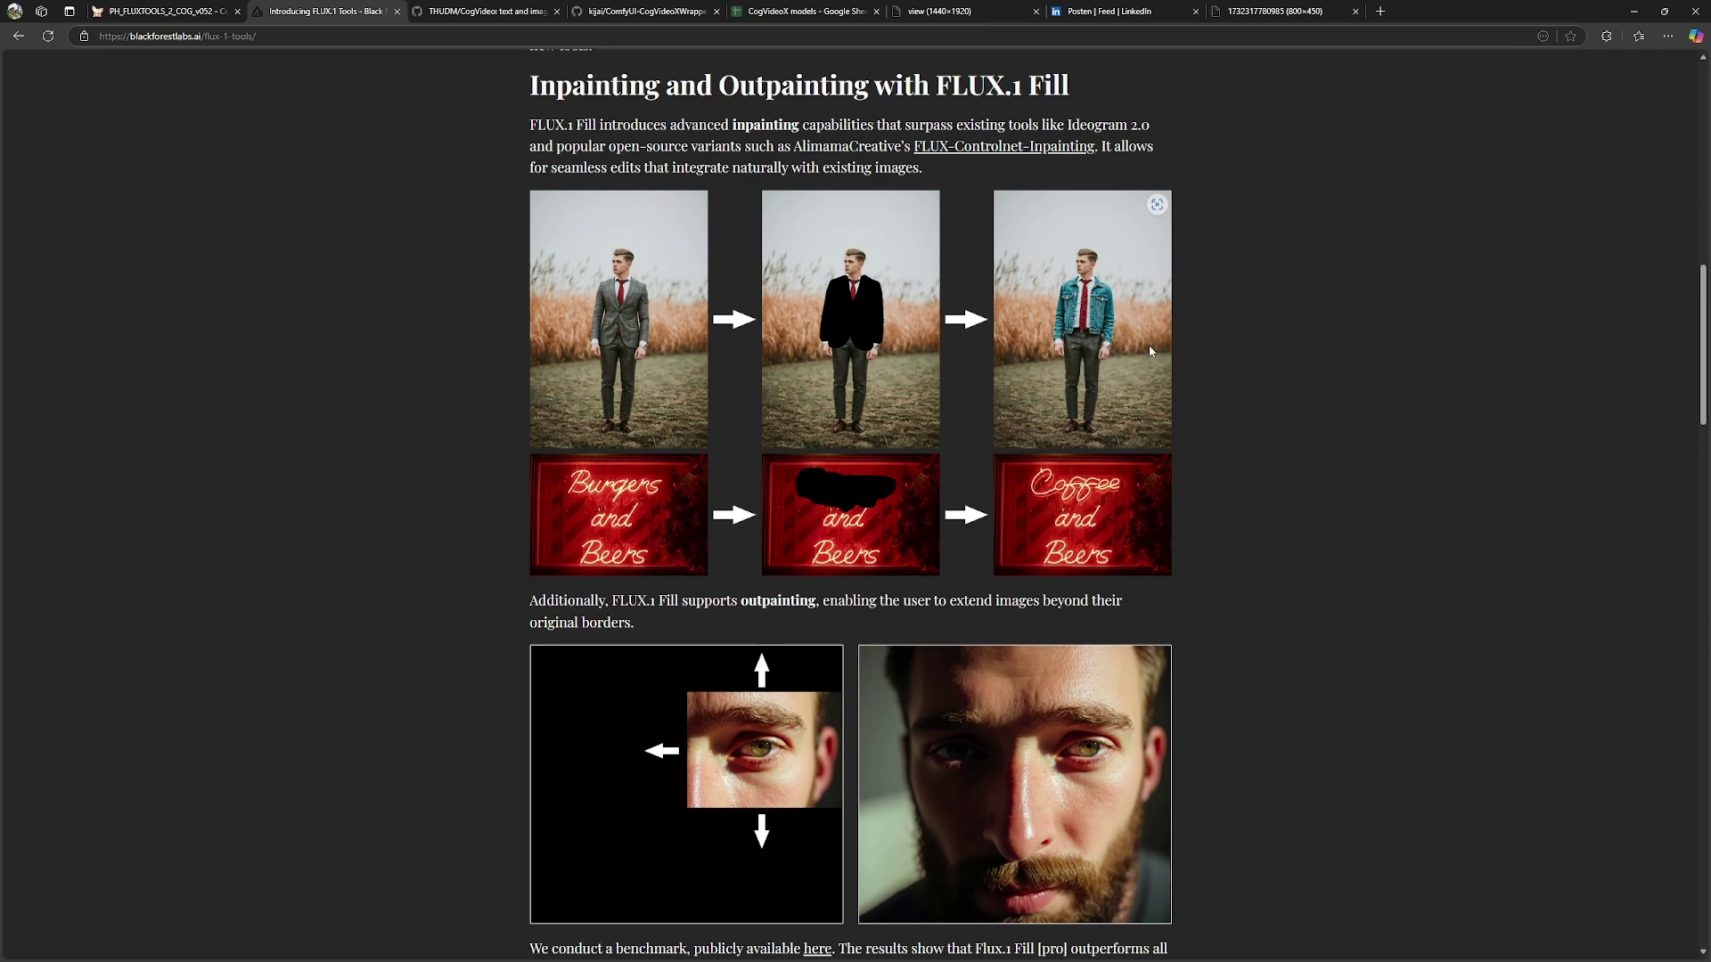
scroll(1149, 351, down, 3)
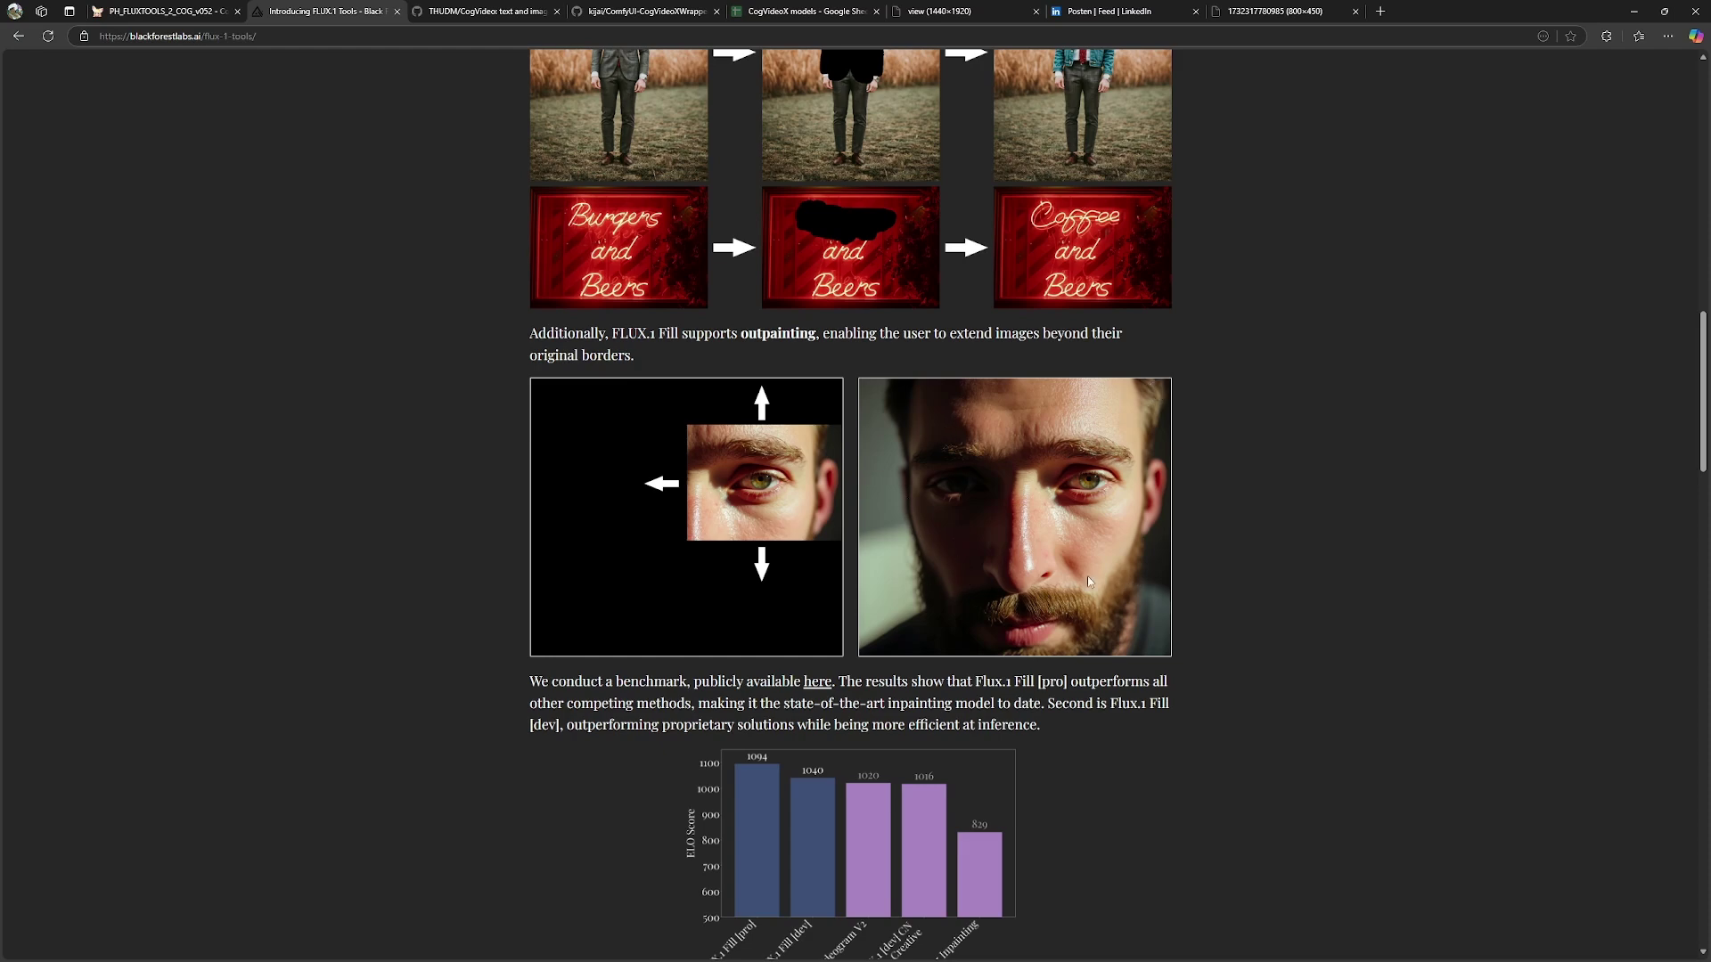
Examine the article's sections on structural conditioning with FLUX.1 Canny / Depth and image restyling with FLUX.1 Redux
scroll(1238, 535, down, 7)
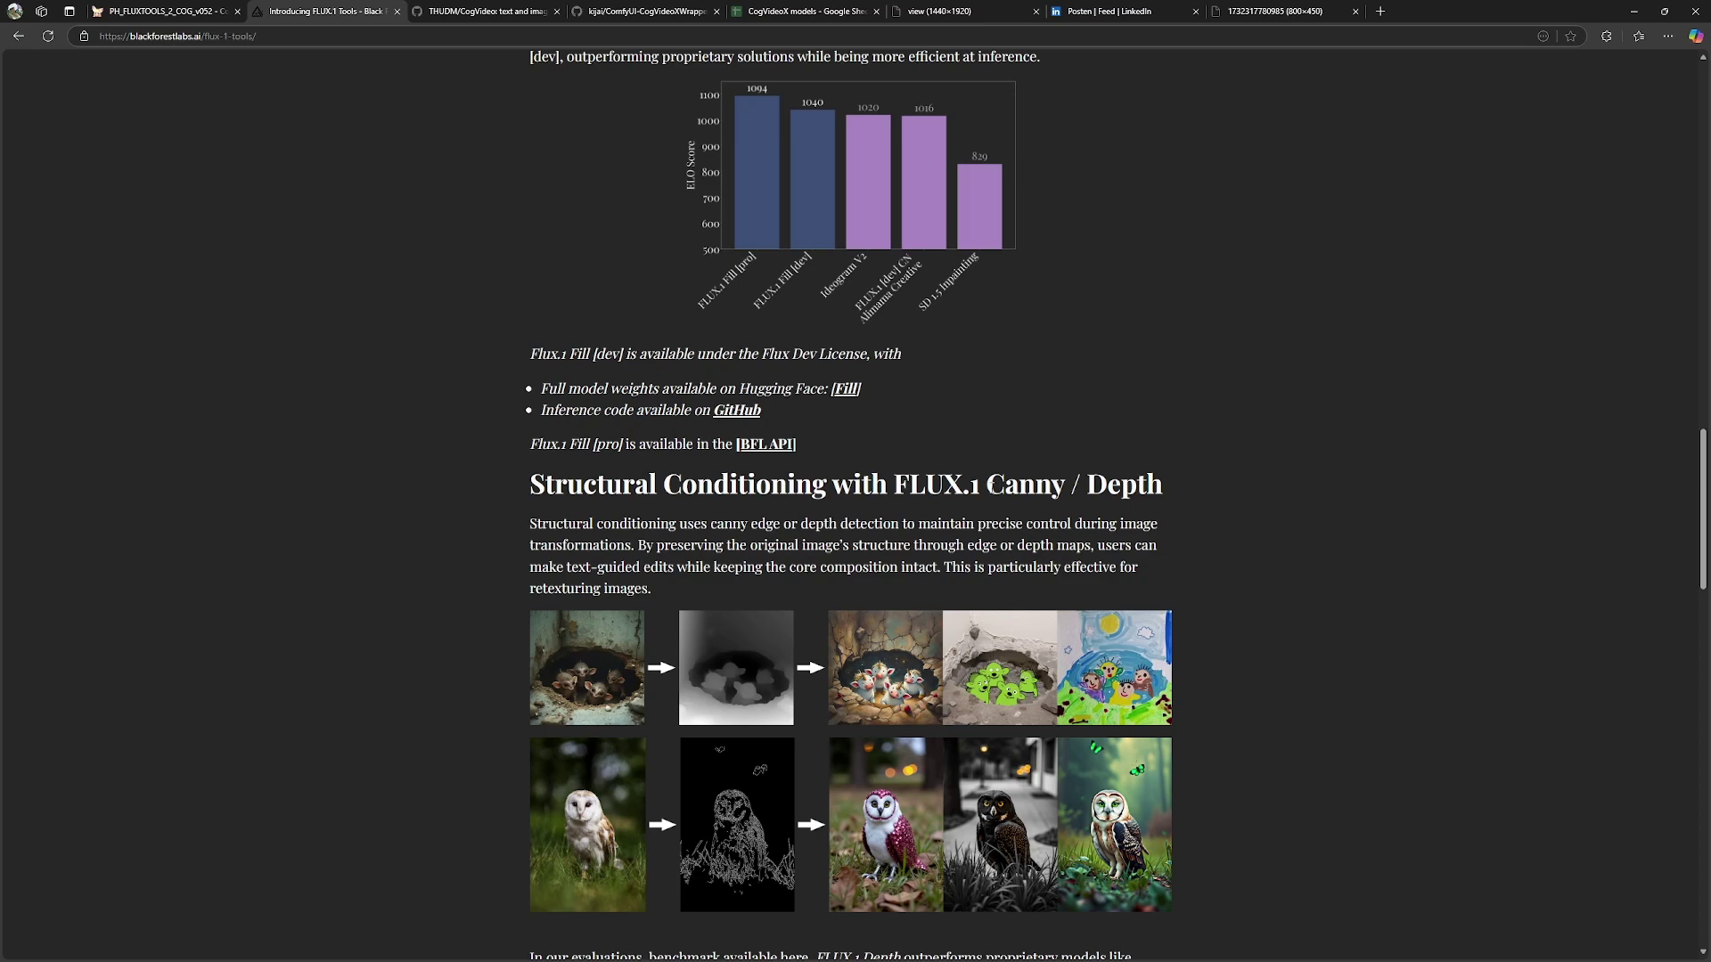
scroll(1143, 486, down, 2)
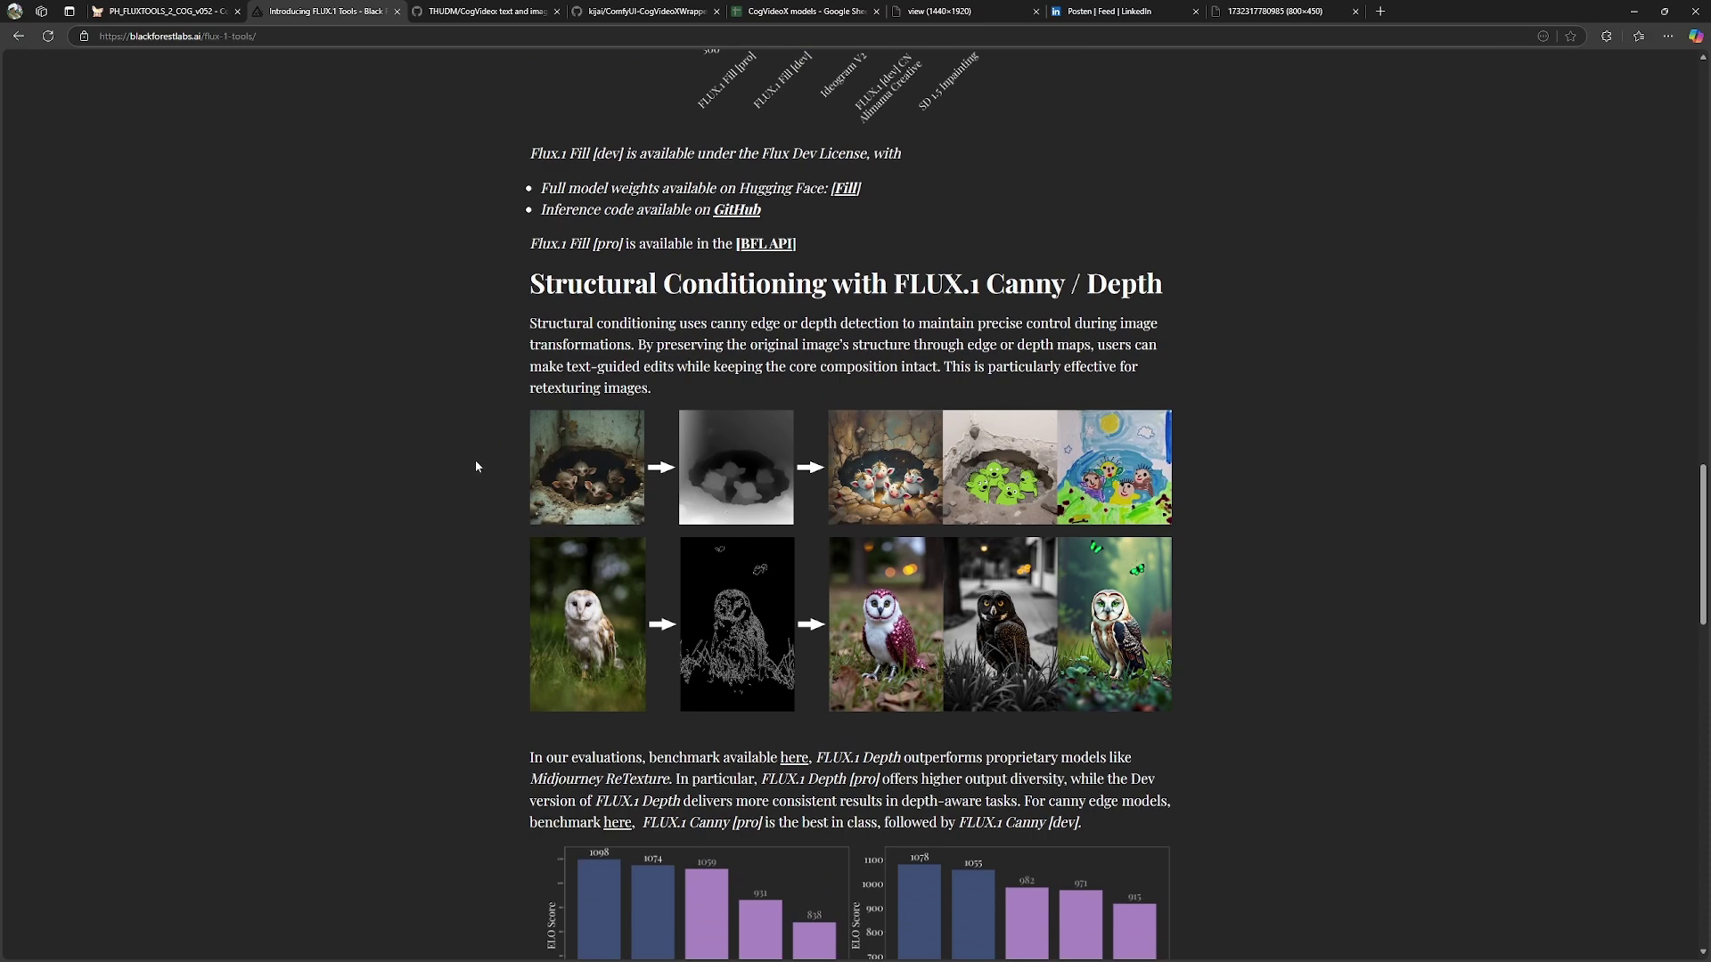
scroll(476, 463, down, 7)
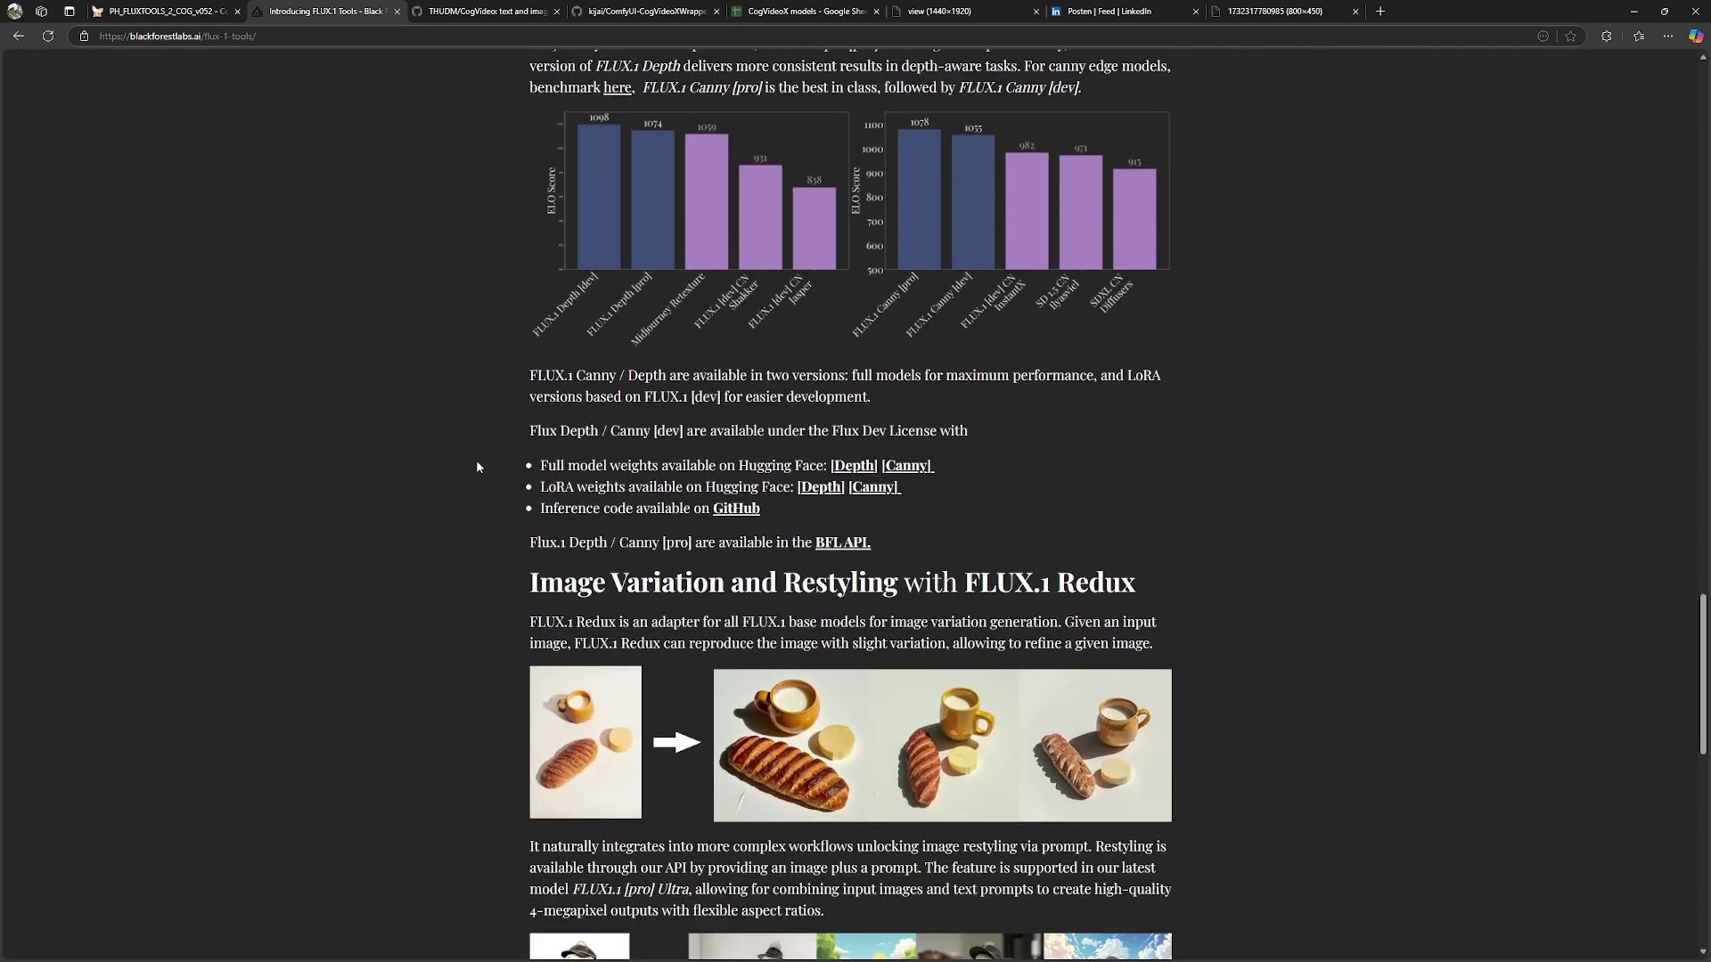
scroll(477, 466, down, 2)
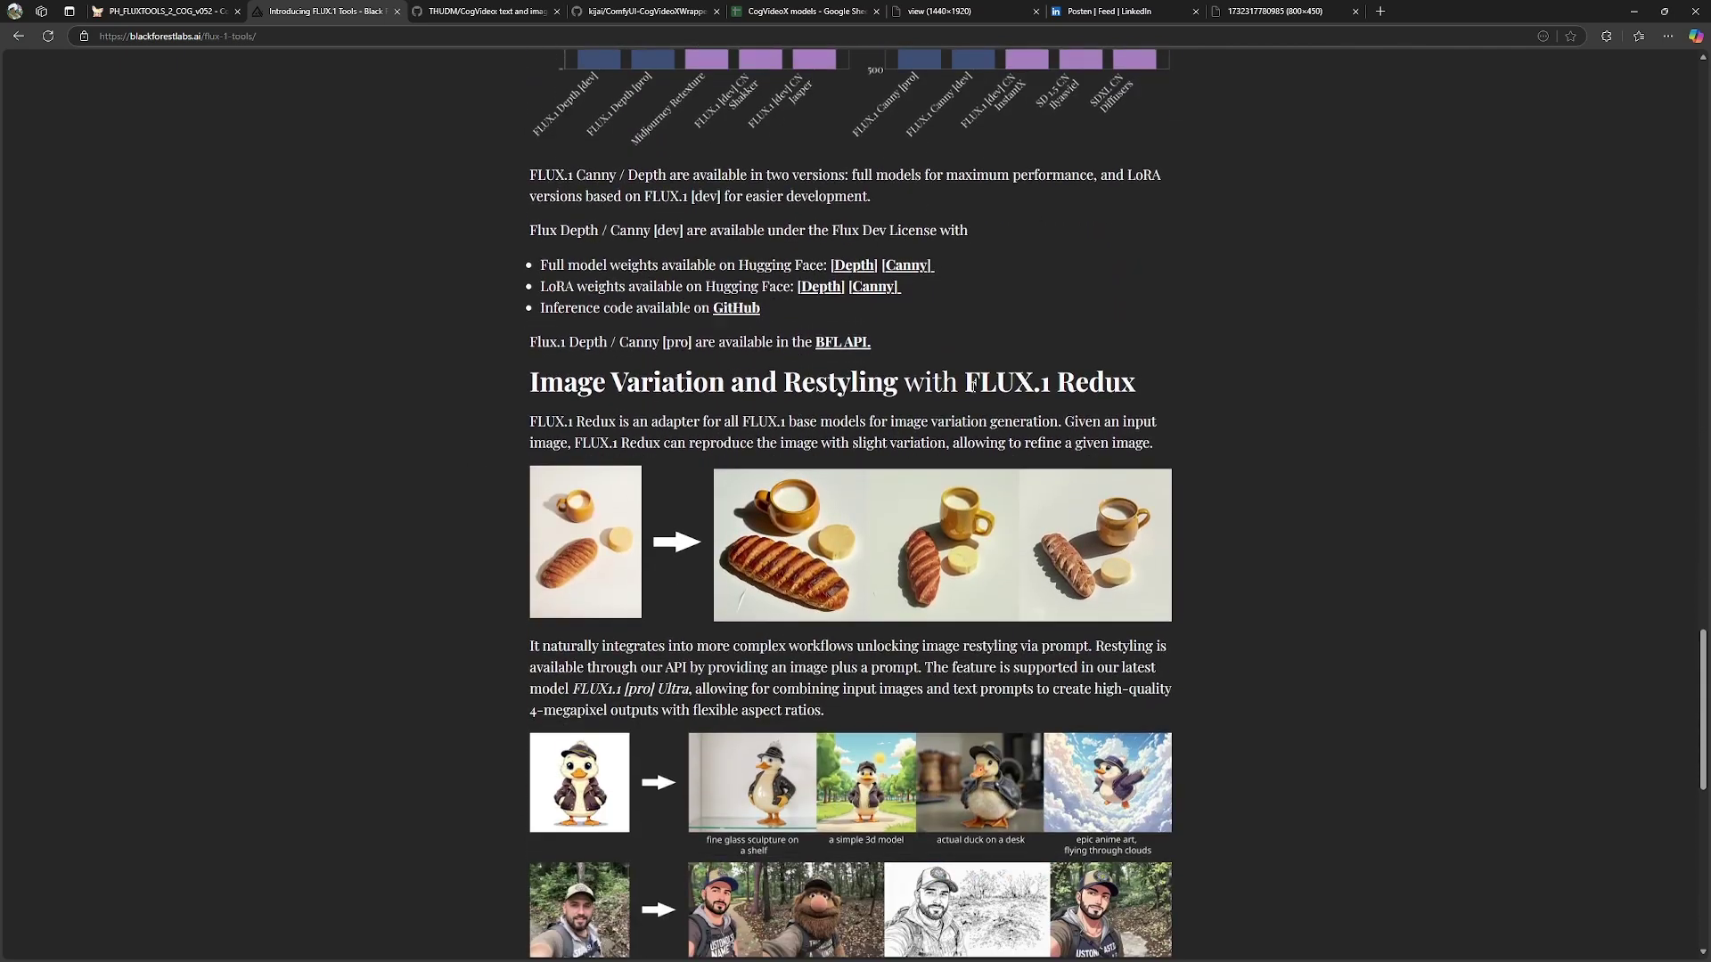
drag(971, 384, 1141, 385)
click(1137, 385)
scroll(1144, 388, down, 1)
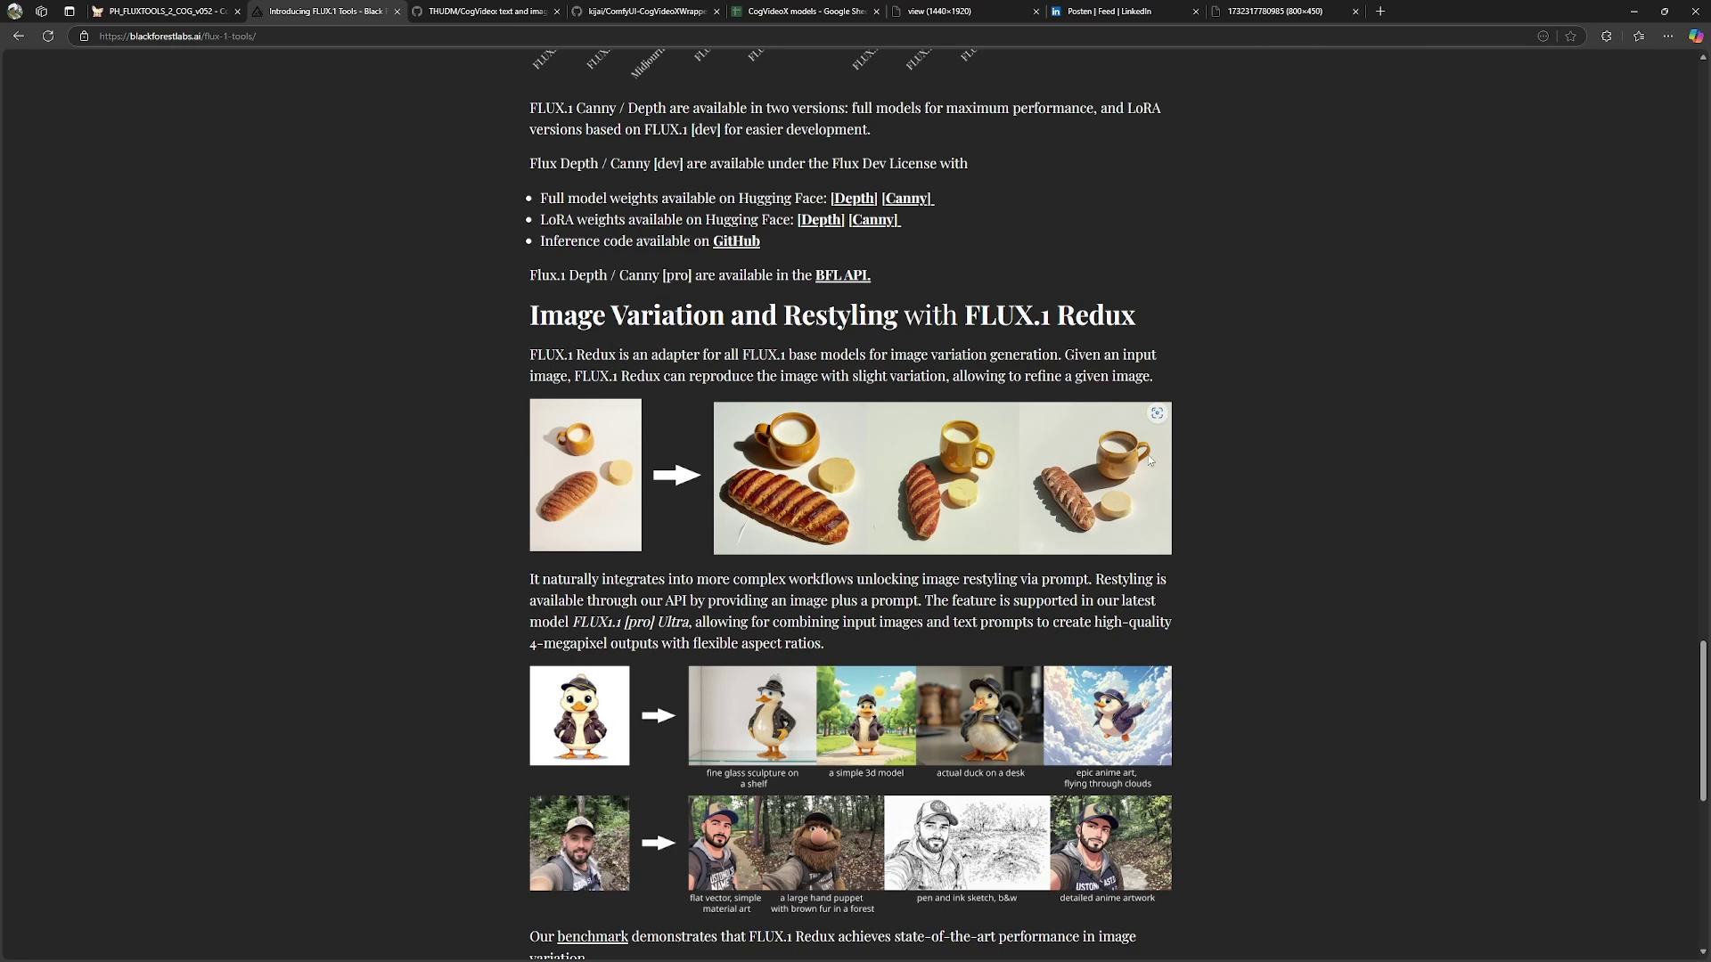
scroll(1212, 462, down, 2)
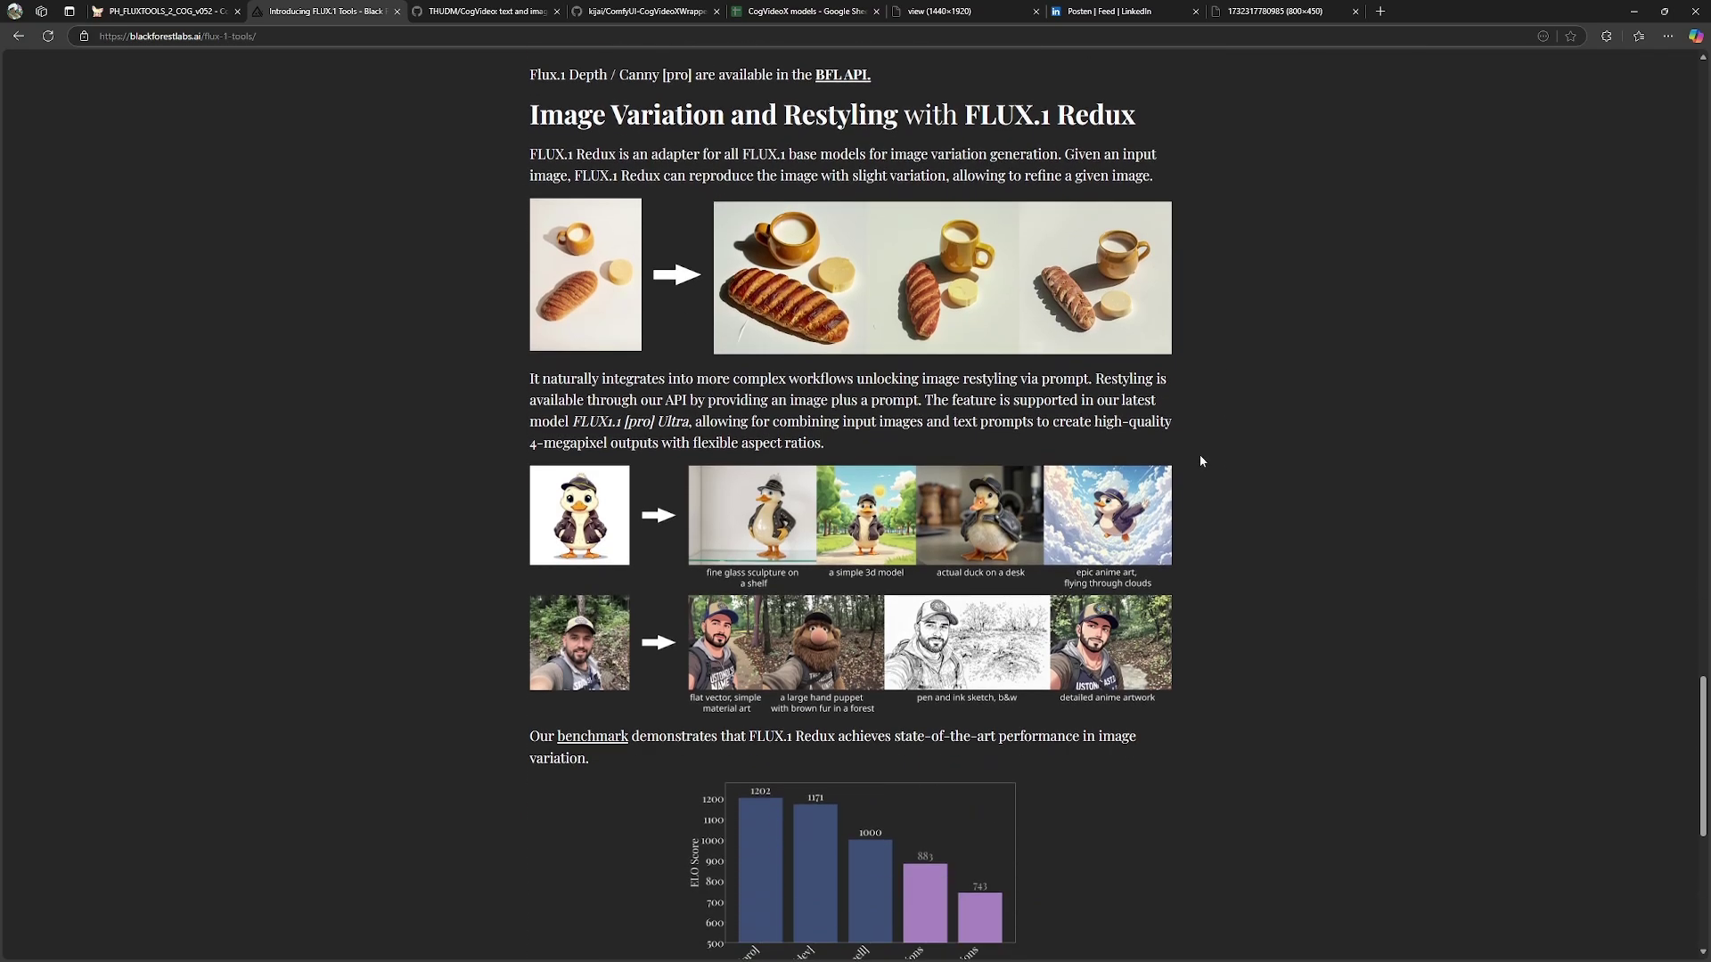
Switch to the THUDM/CogVideo GitHub page and review the Project Updates in its README
key(ctrl+Tab)
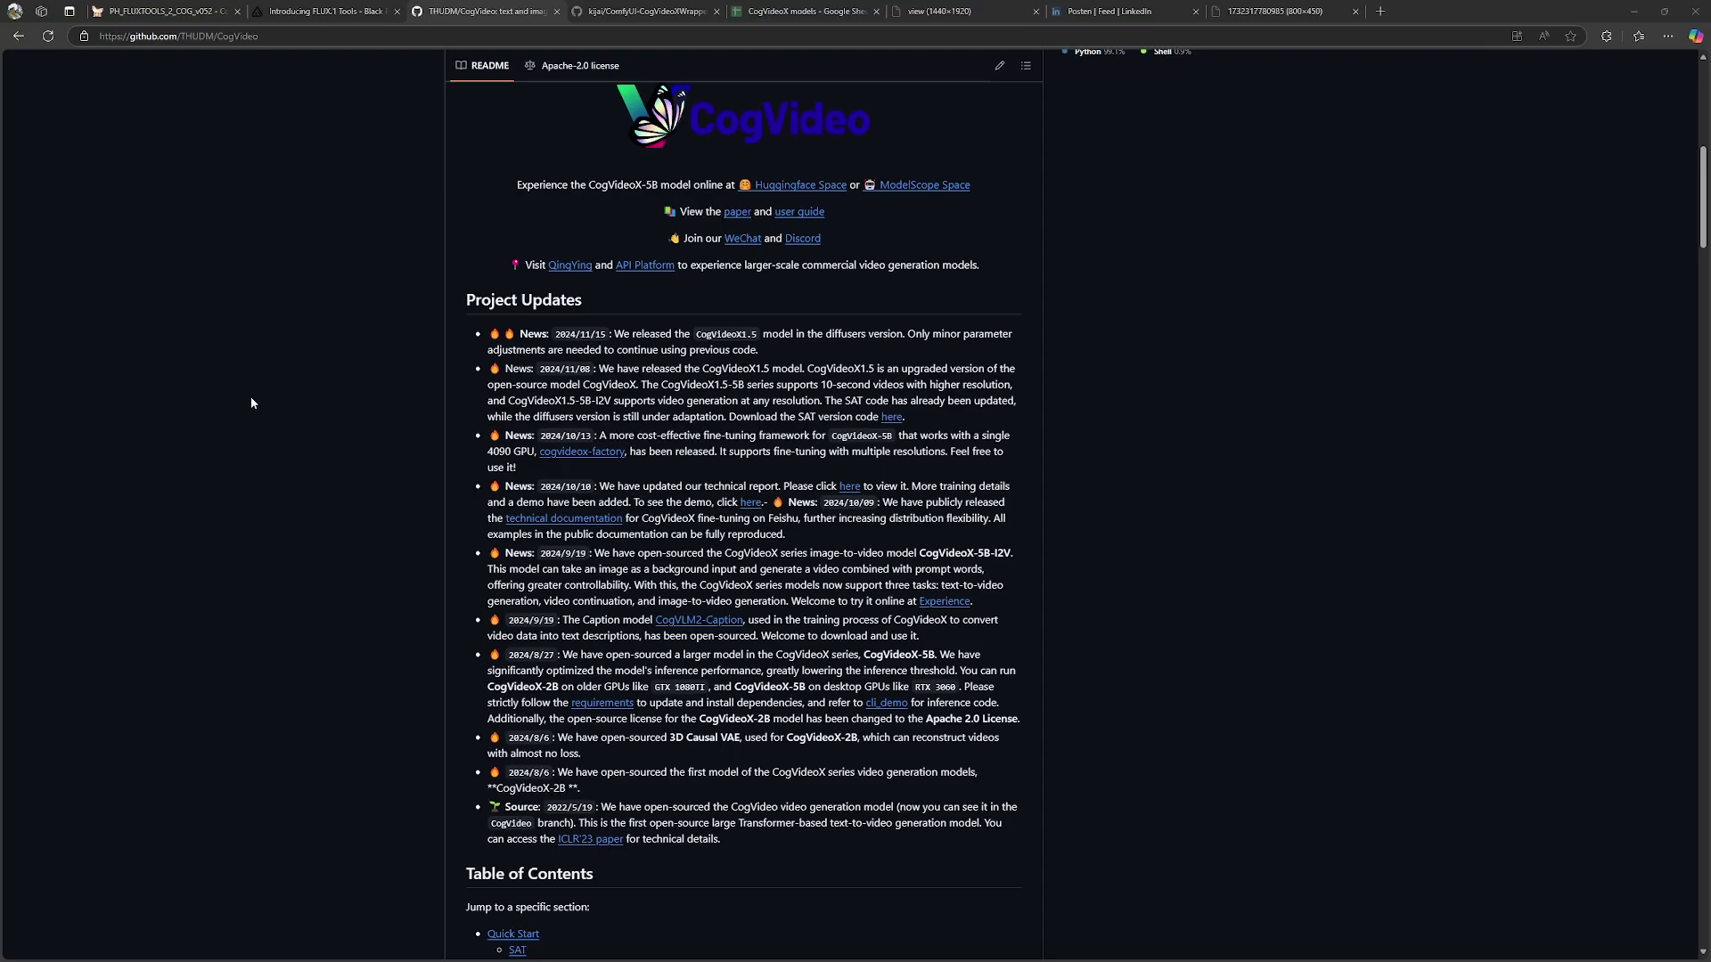
scroll(250, 398, up, 1)
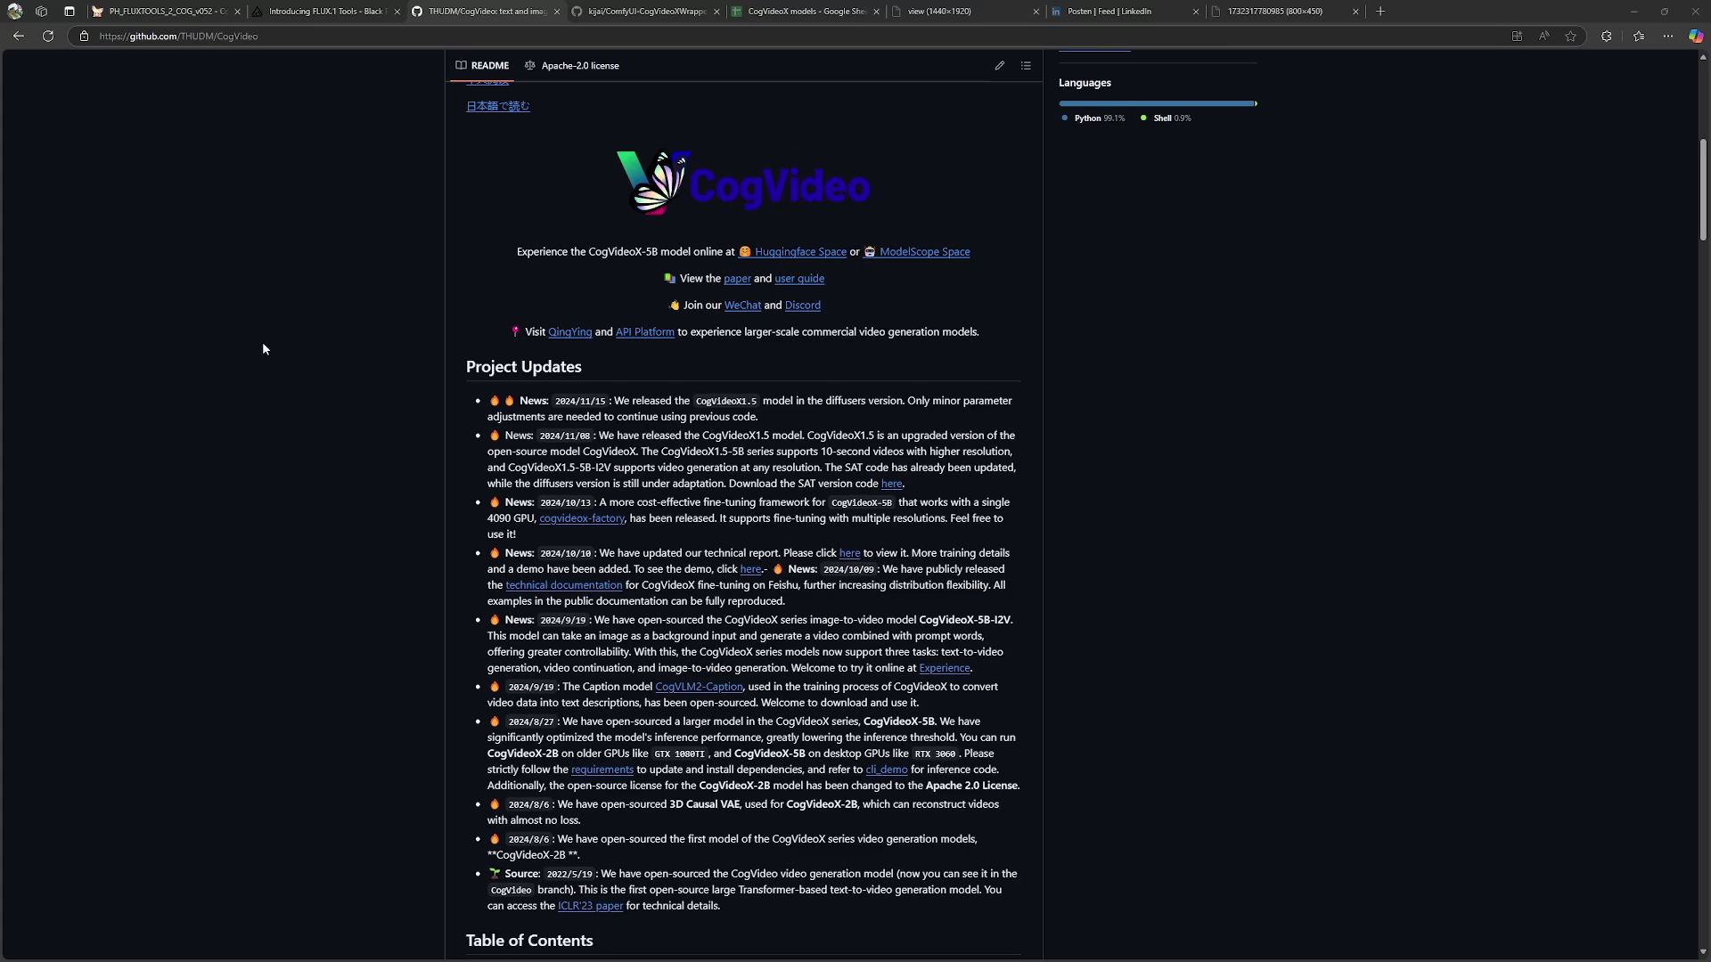
scroll(296, 349, down, 2)
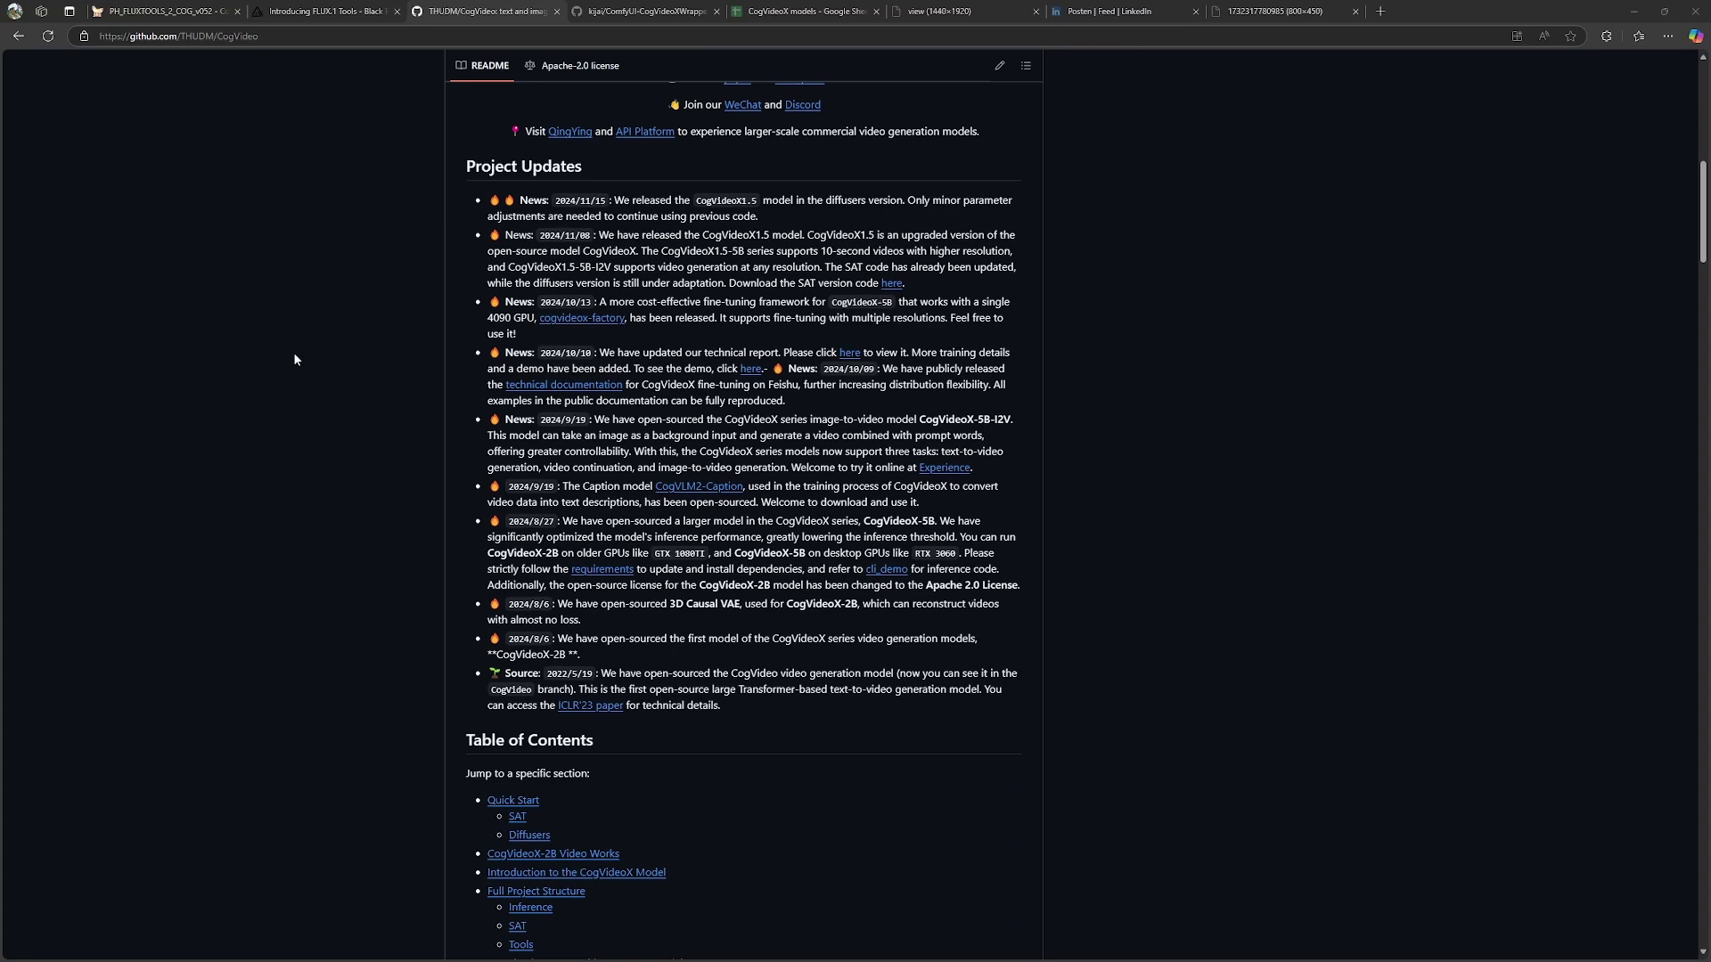
scroll(294, 359, up, 1)
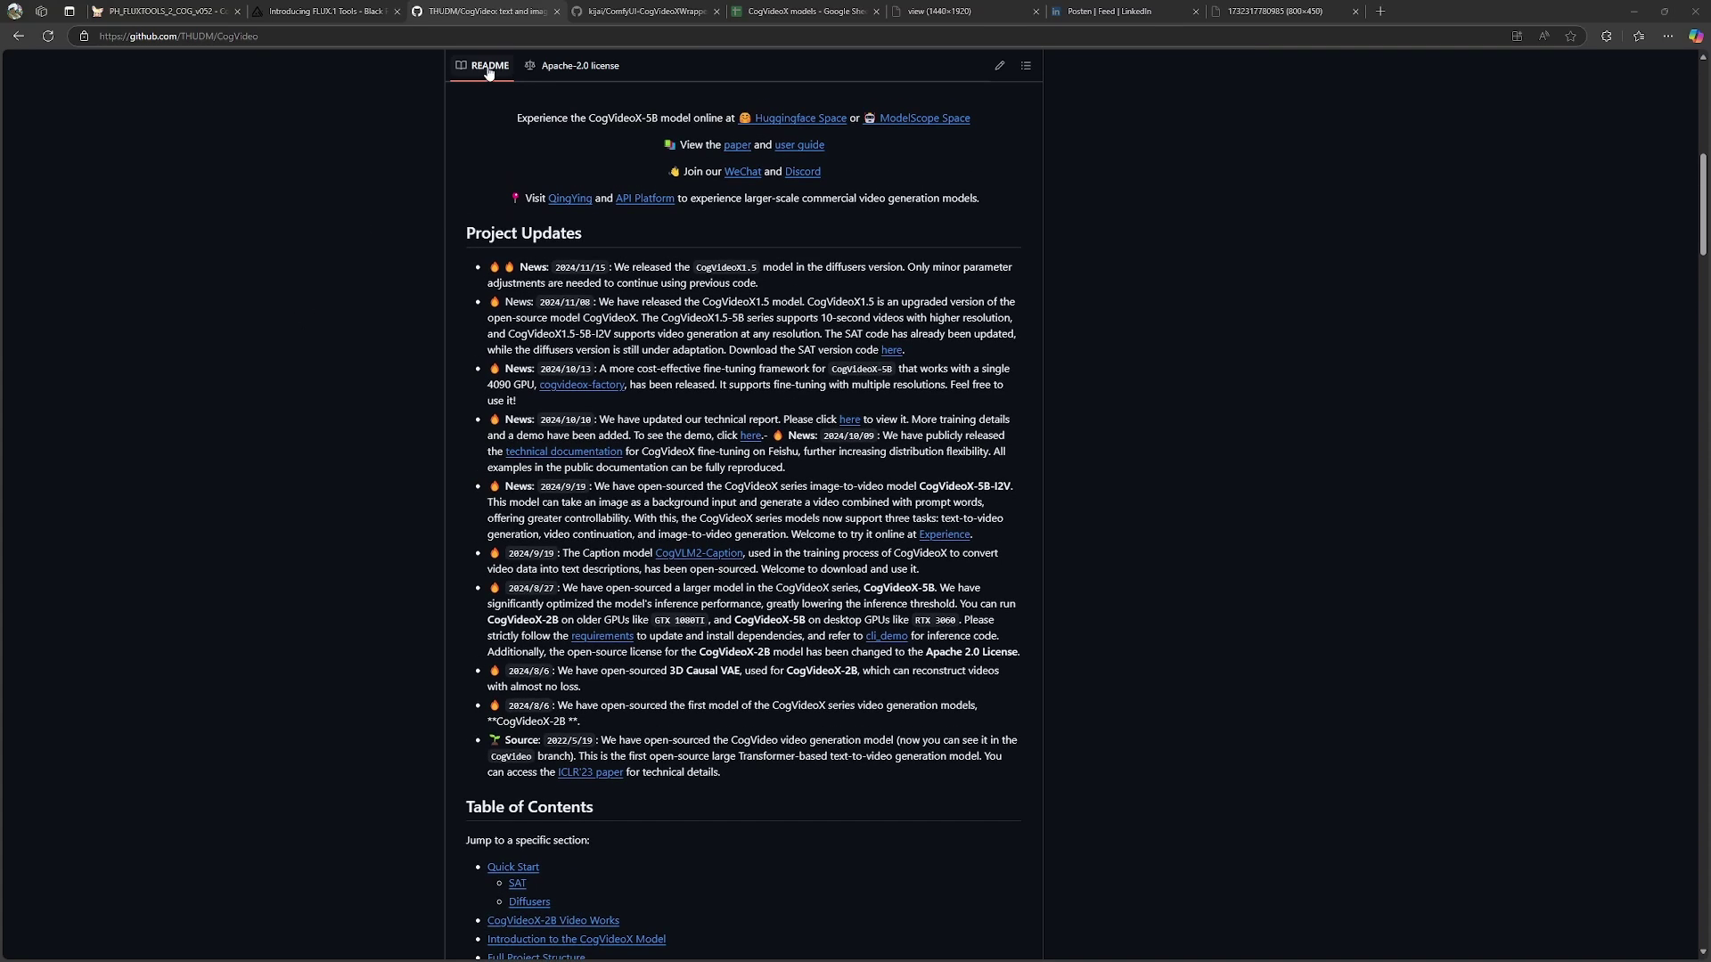
View the ComfyUI-CogVideoXWrapper README, and check the 2b and 5b-I2V-1.5 entries in the CogVideoX models spreadsheet
click(641, 11)
scroll(329, 248, down, 9)
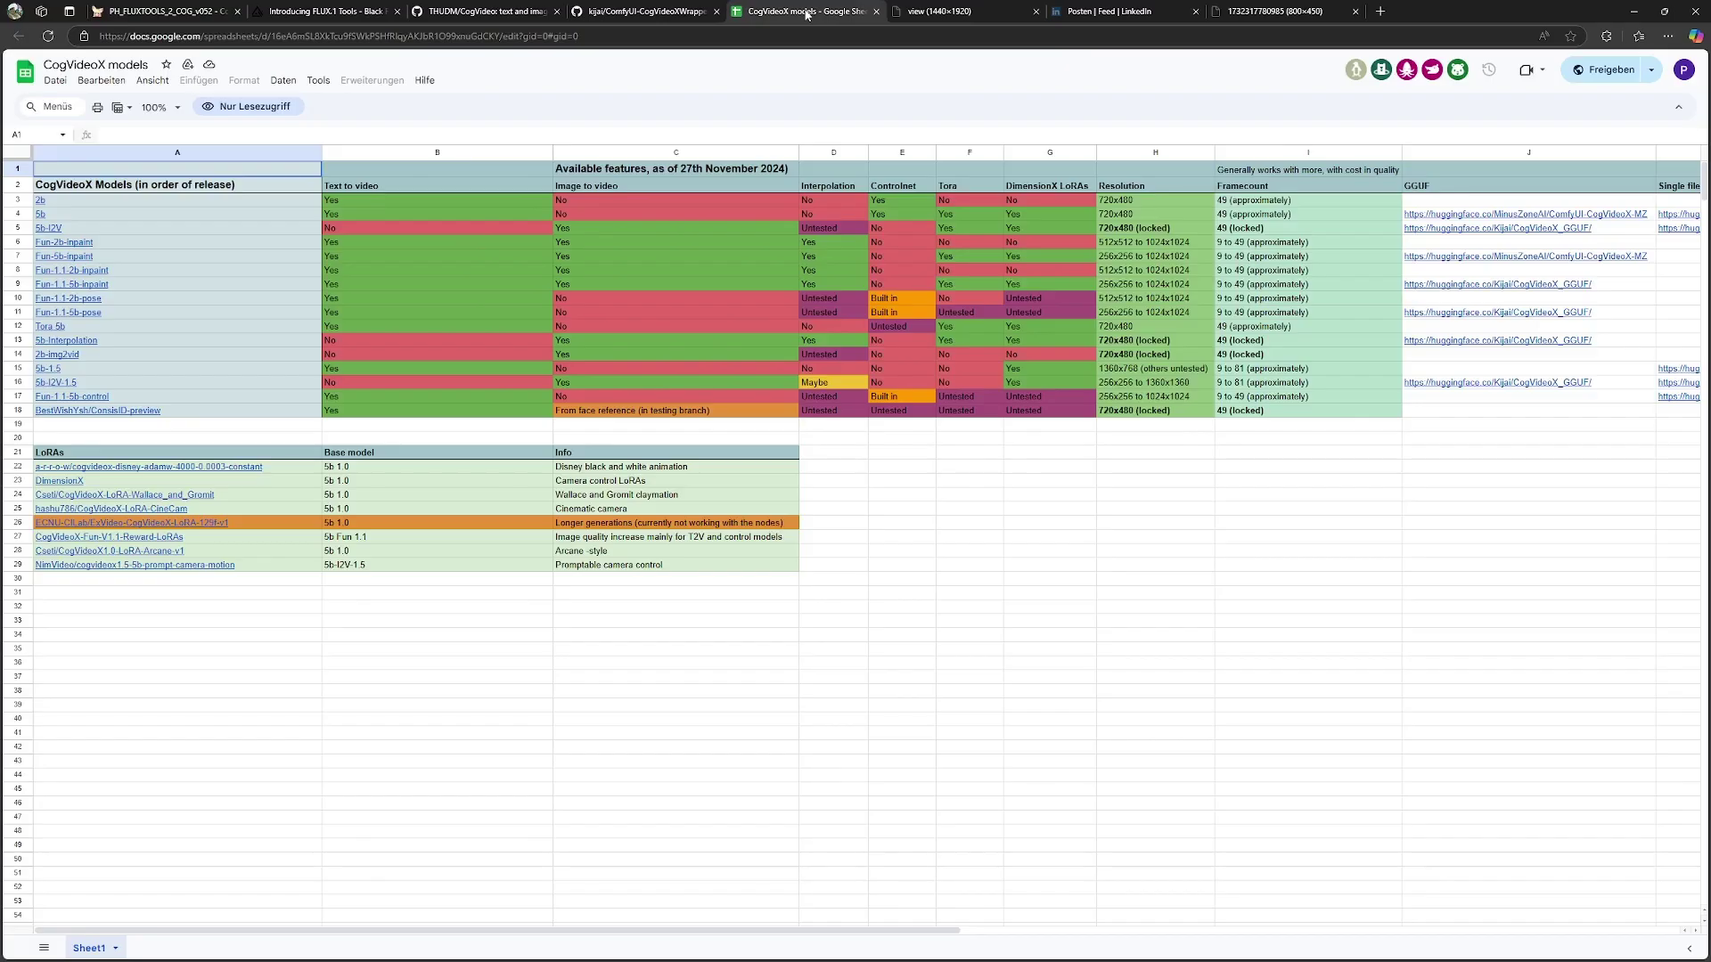
click(807, 14)
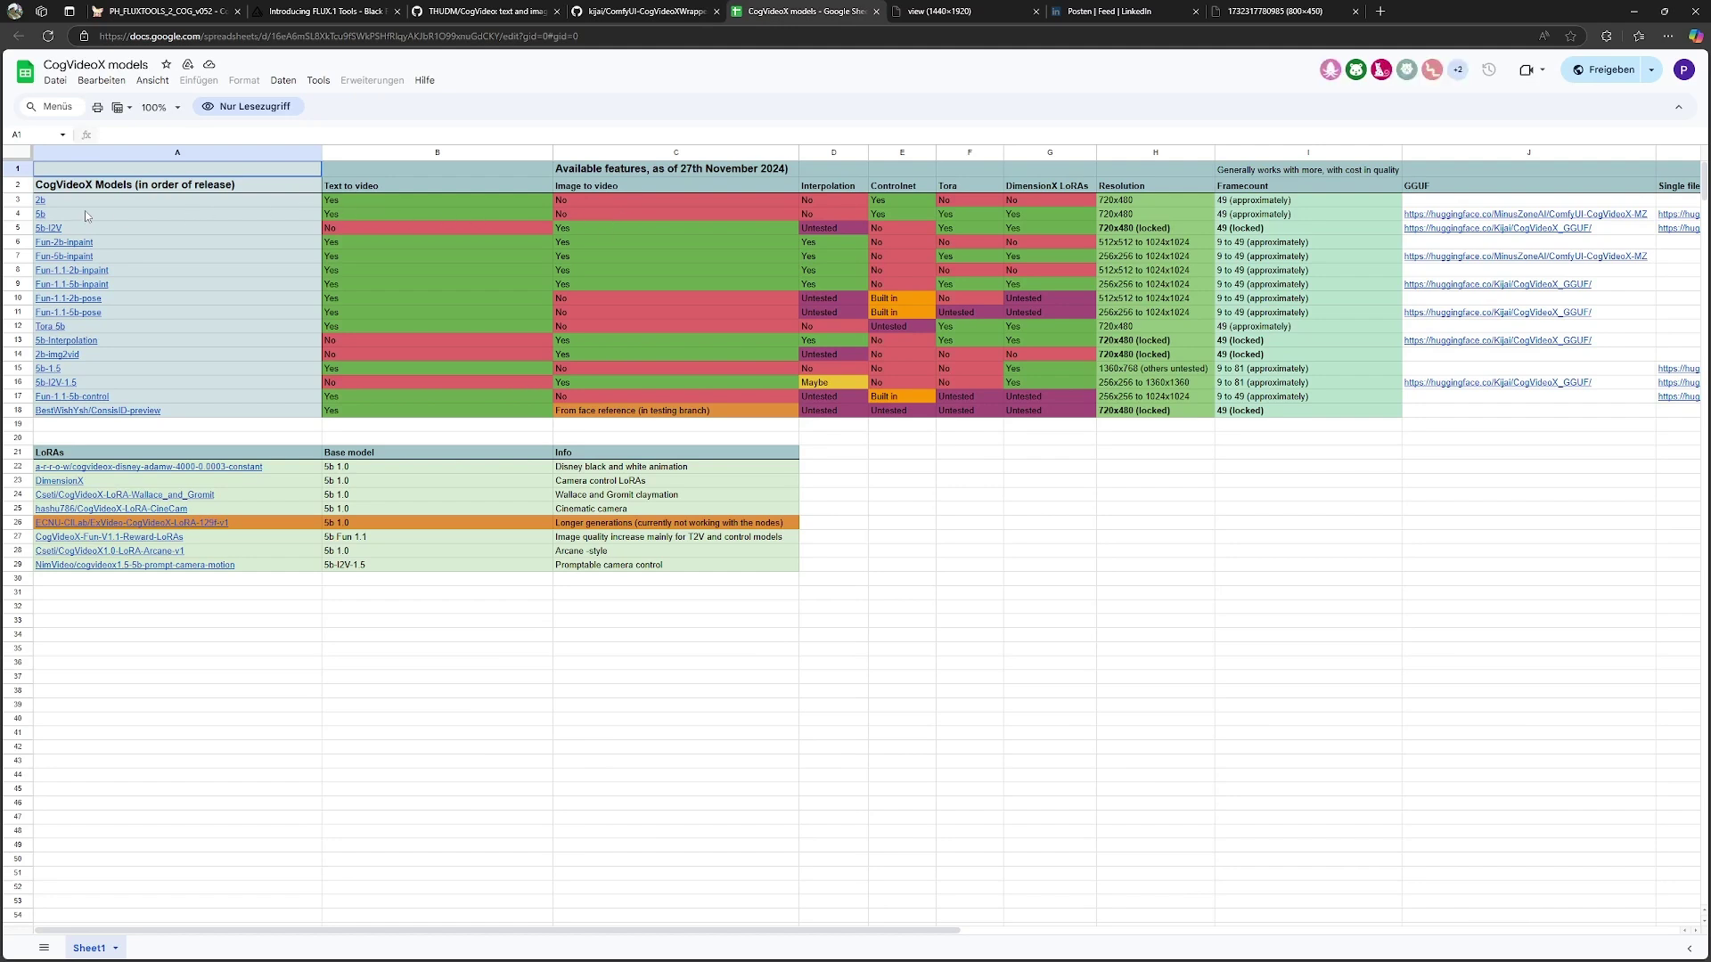
mouse_move(40, 201)
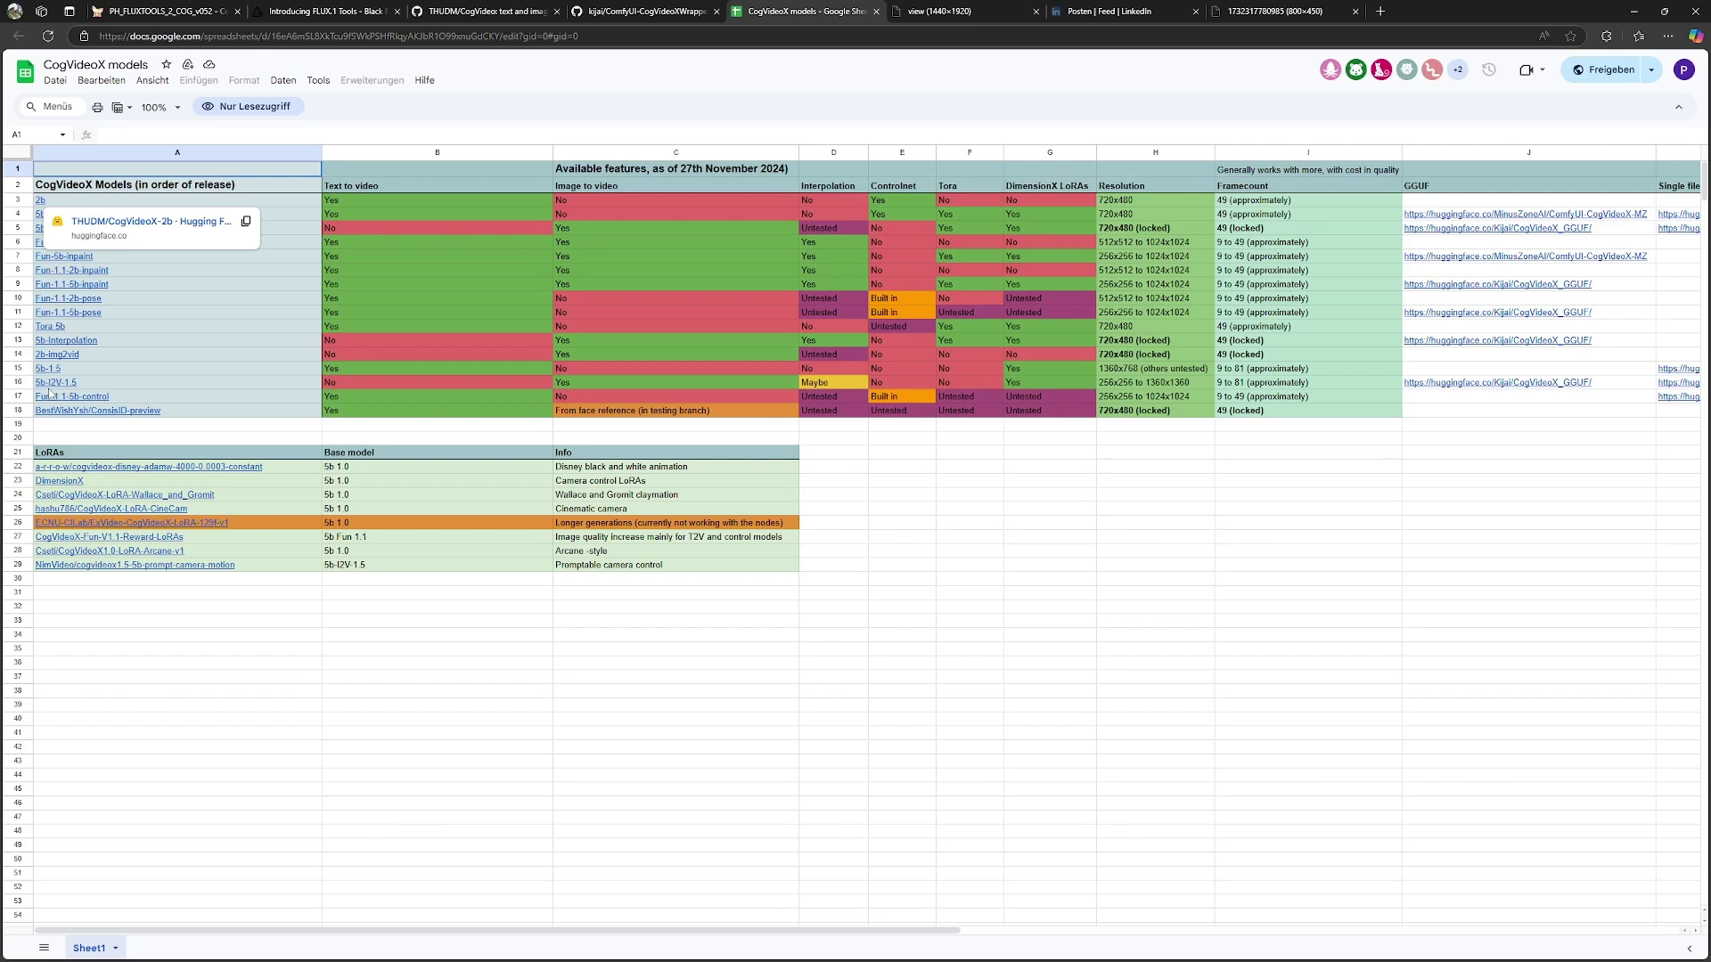
mouse_move(53, 389)
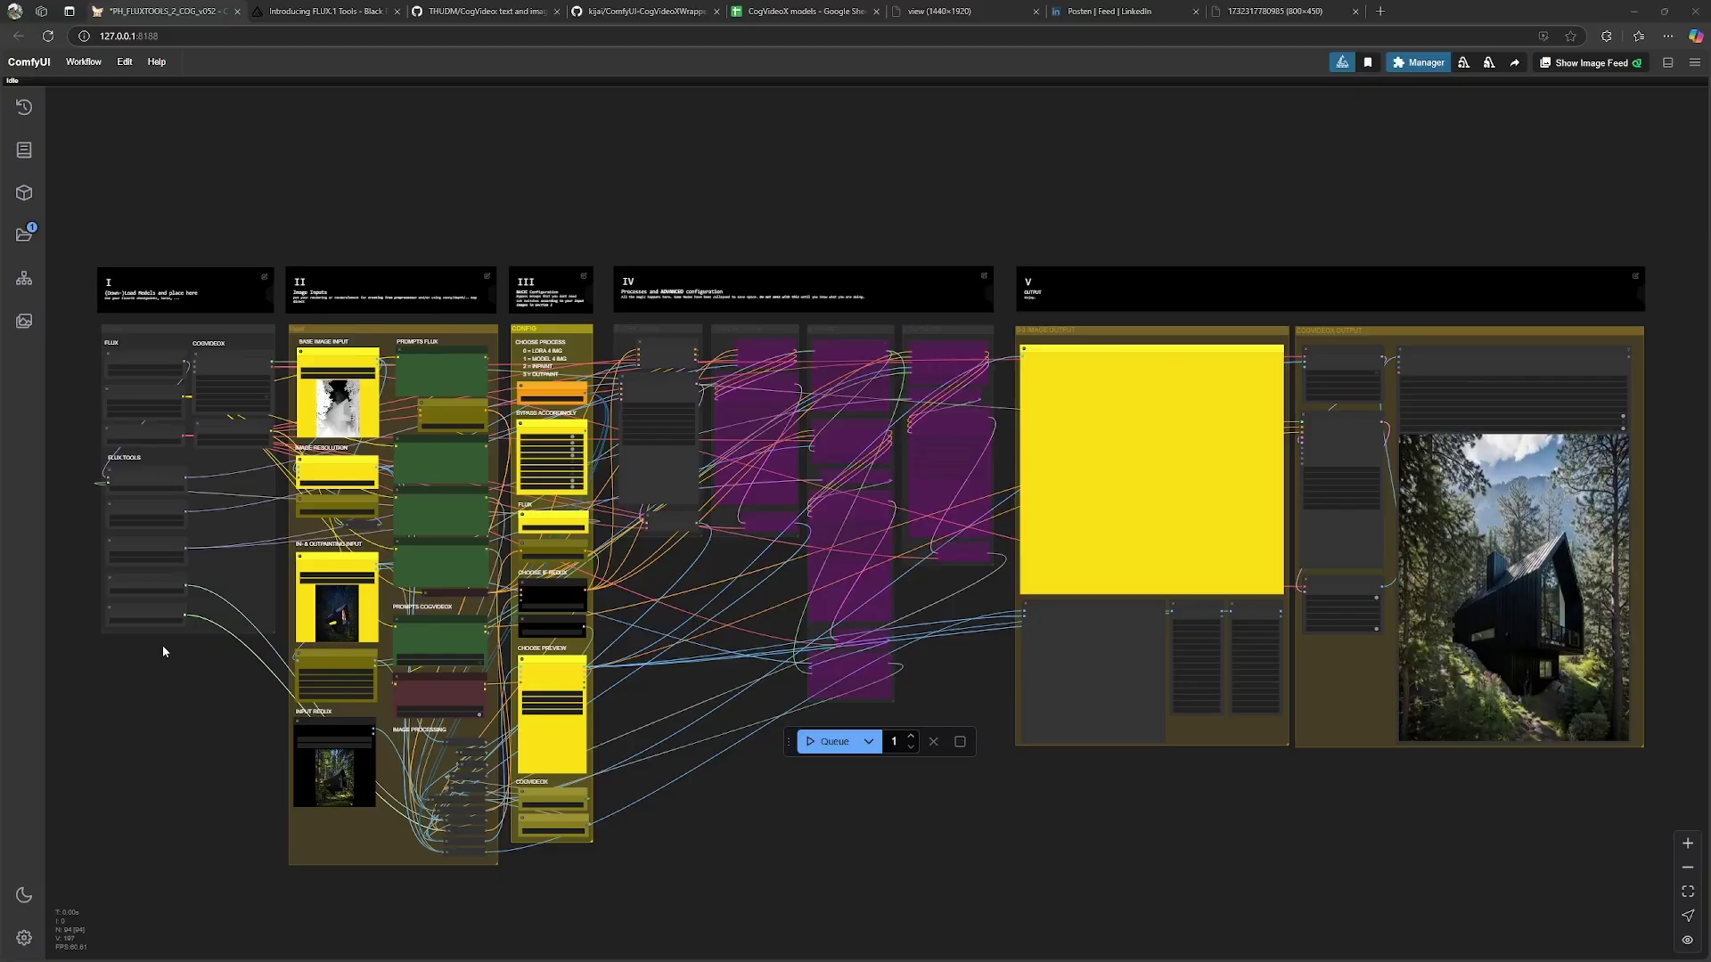
Inspect the FLUX, FLUX.TOOLS and COGVIDEOX model loaders in section I of the ComfyUI workflow, and the neighbouring image inputs
scroll(161, 398, up, 5)
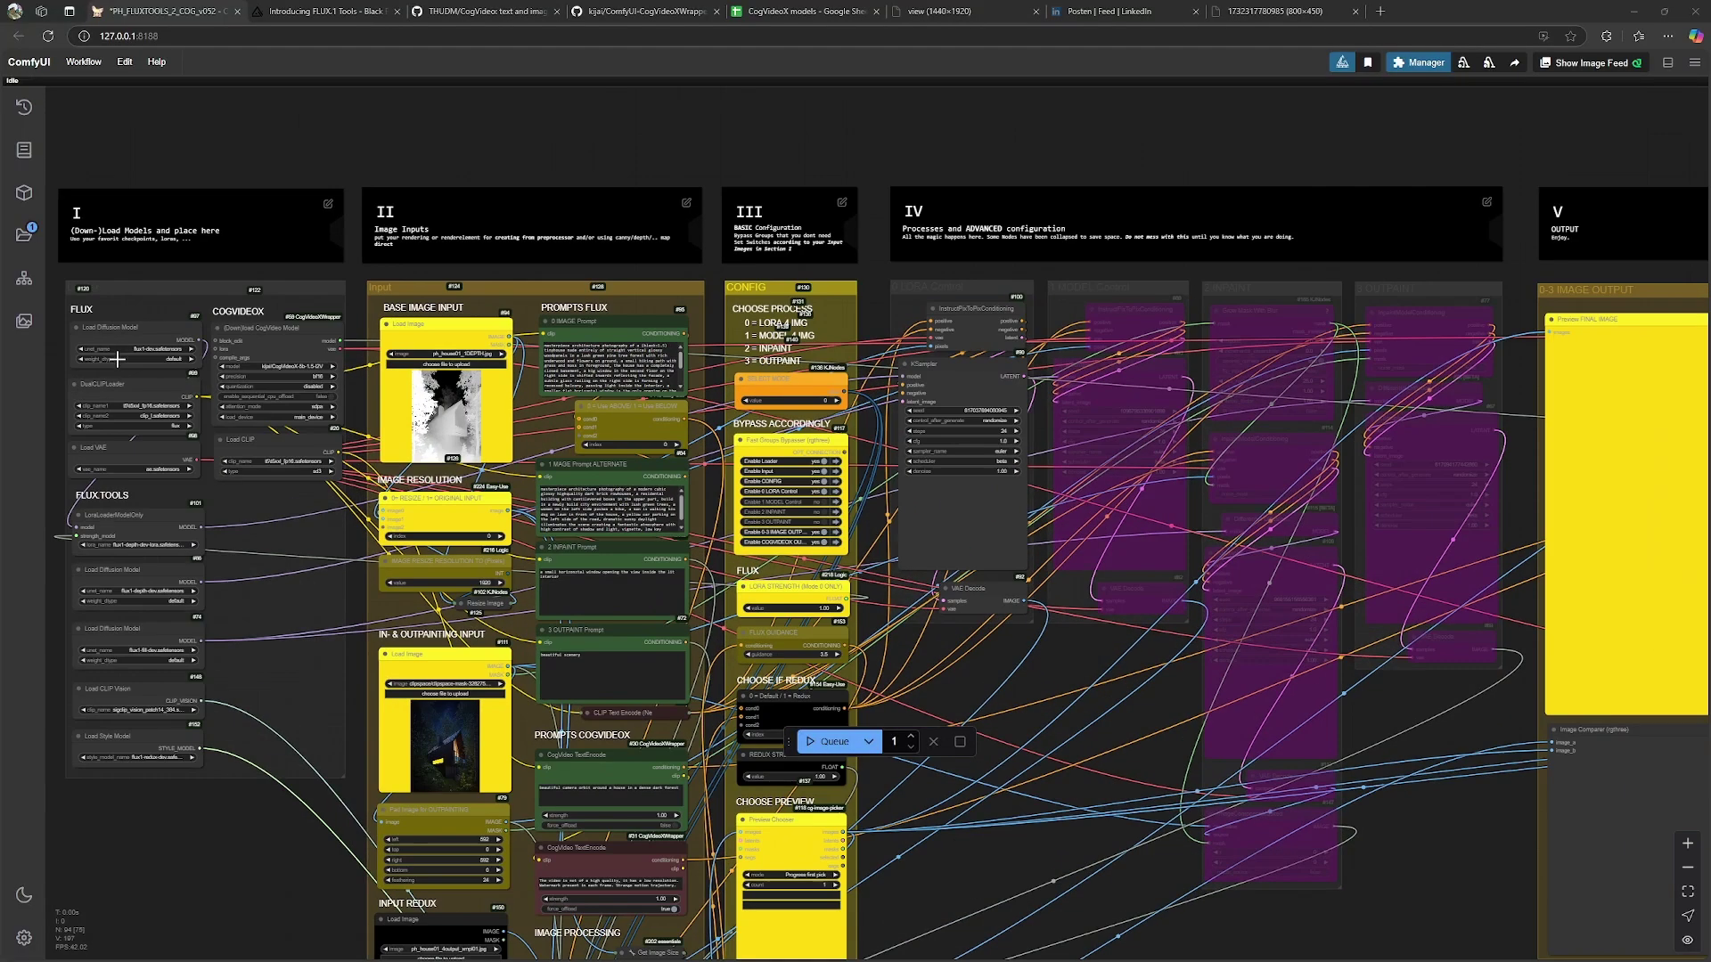
scroll(153, 328, up, 5)
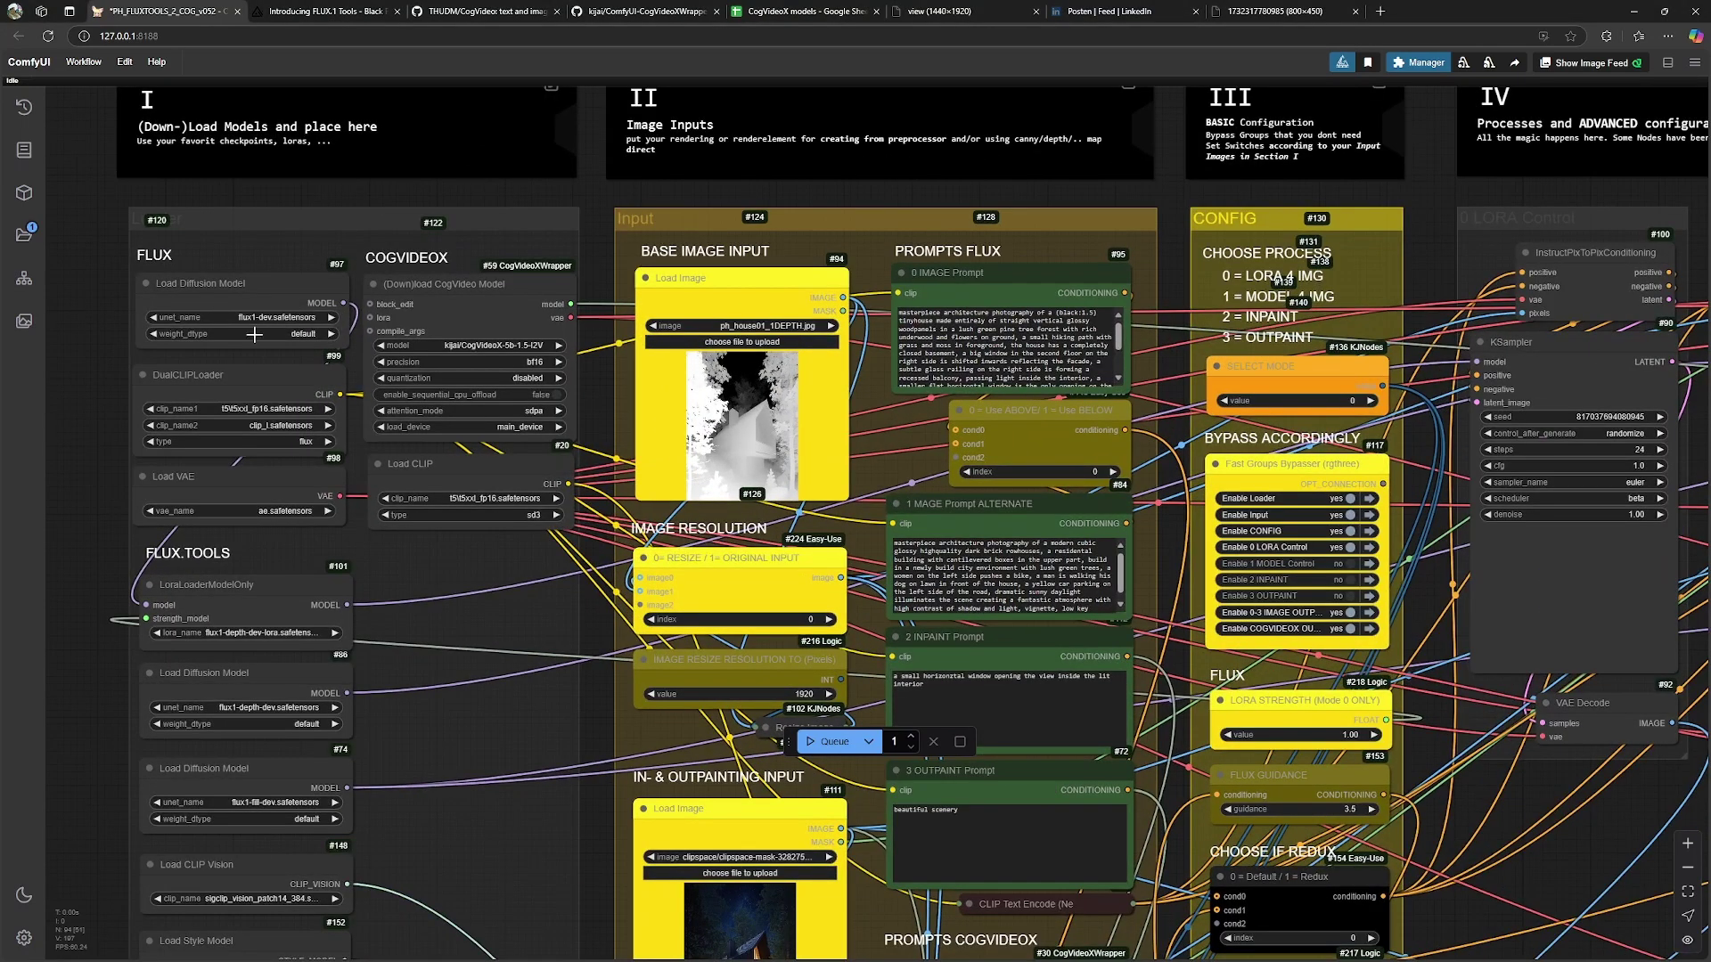
mouse_move(114, 383)
mouse_down()
mouse_move(279, 328)
mouse_move(259, 307)
mouse_move(166, 388)
mouse_move(95, 369)
mouse_up()
scroll(268, 310, down, 2)
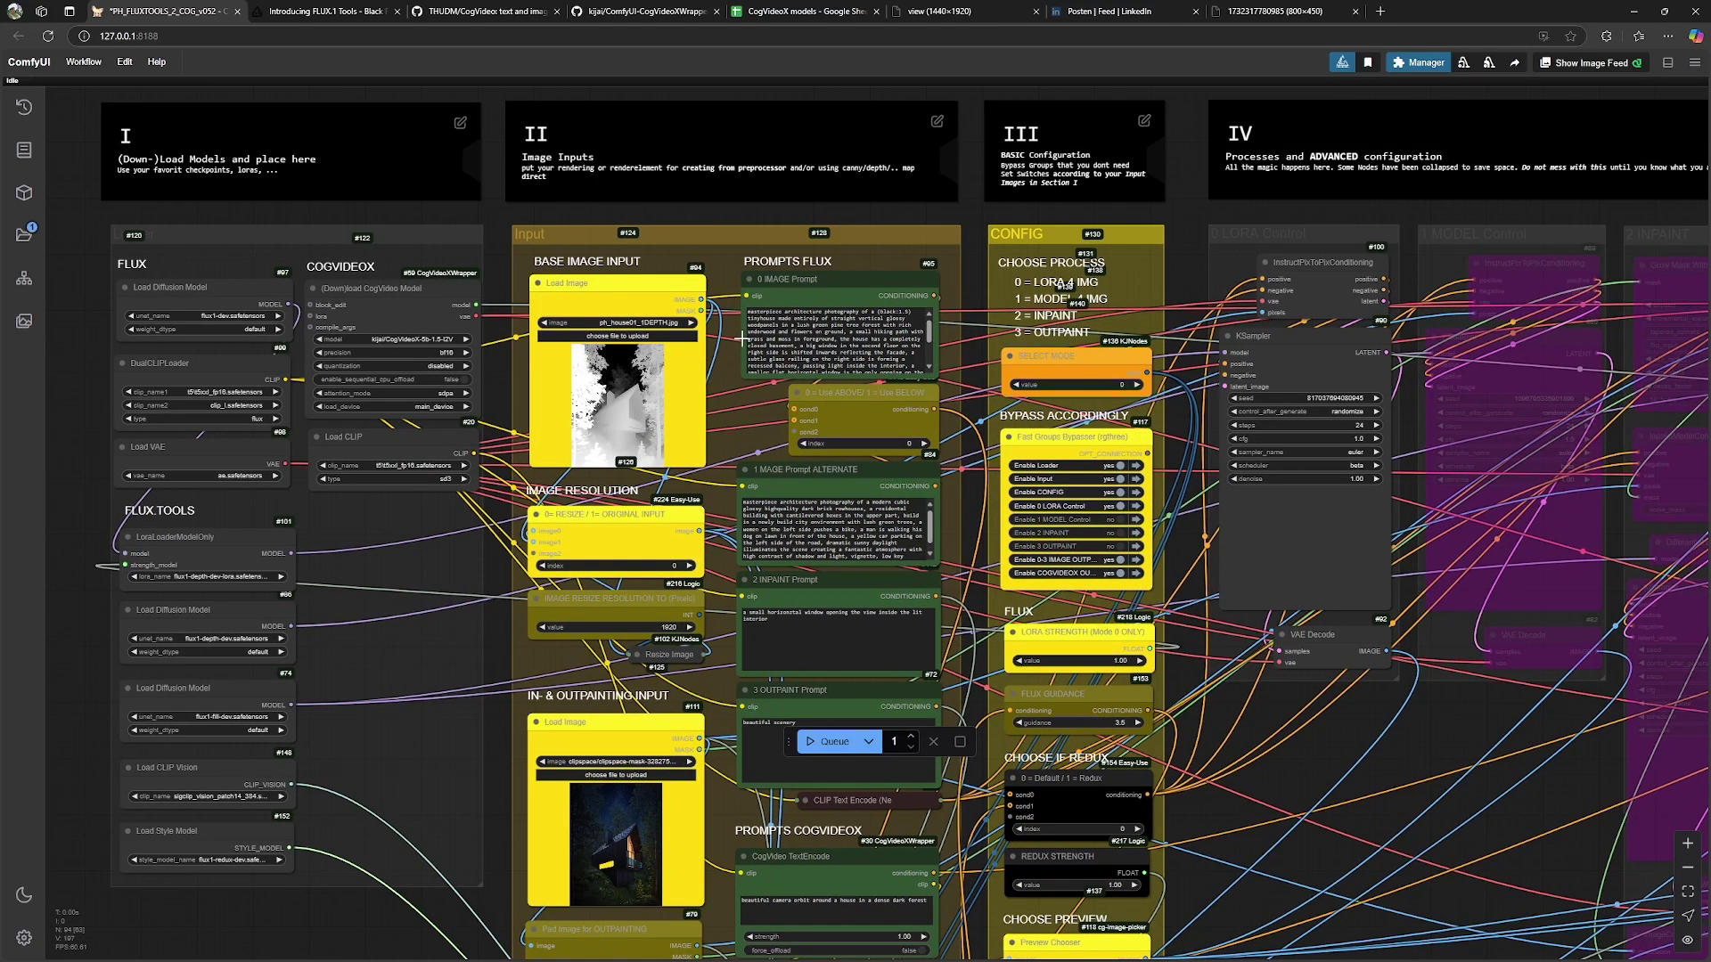
scroll(742, 339, up, 2)
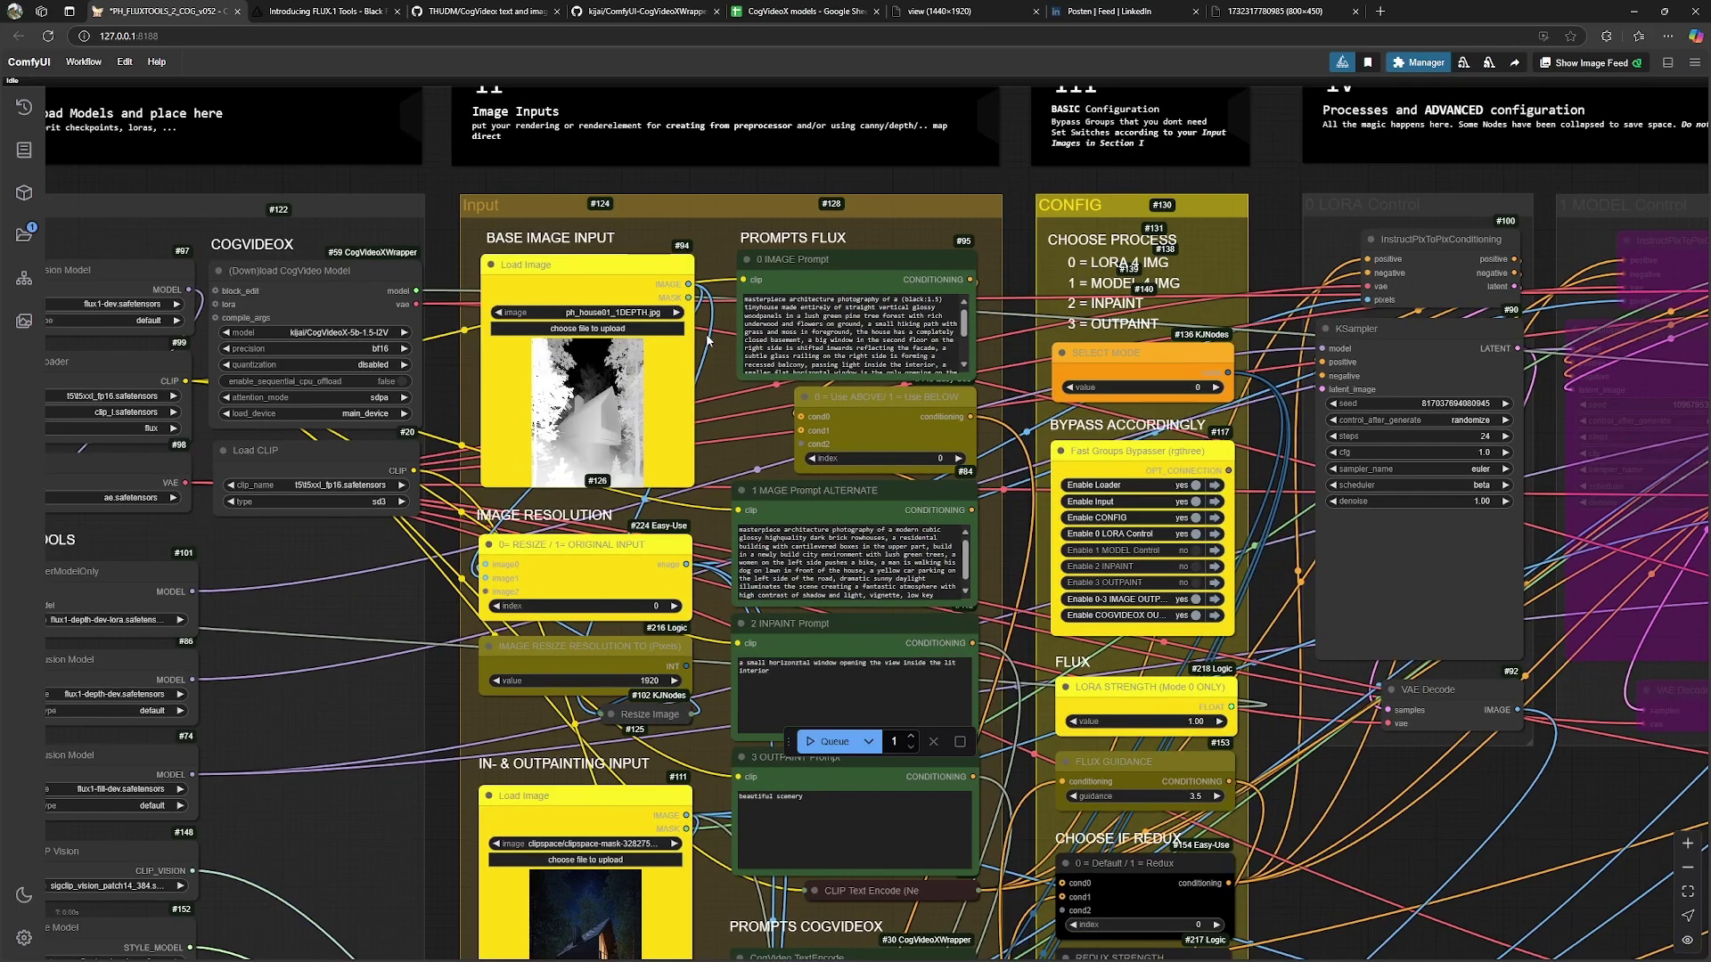
key(alt+Tab)
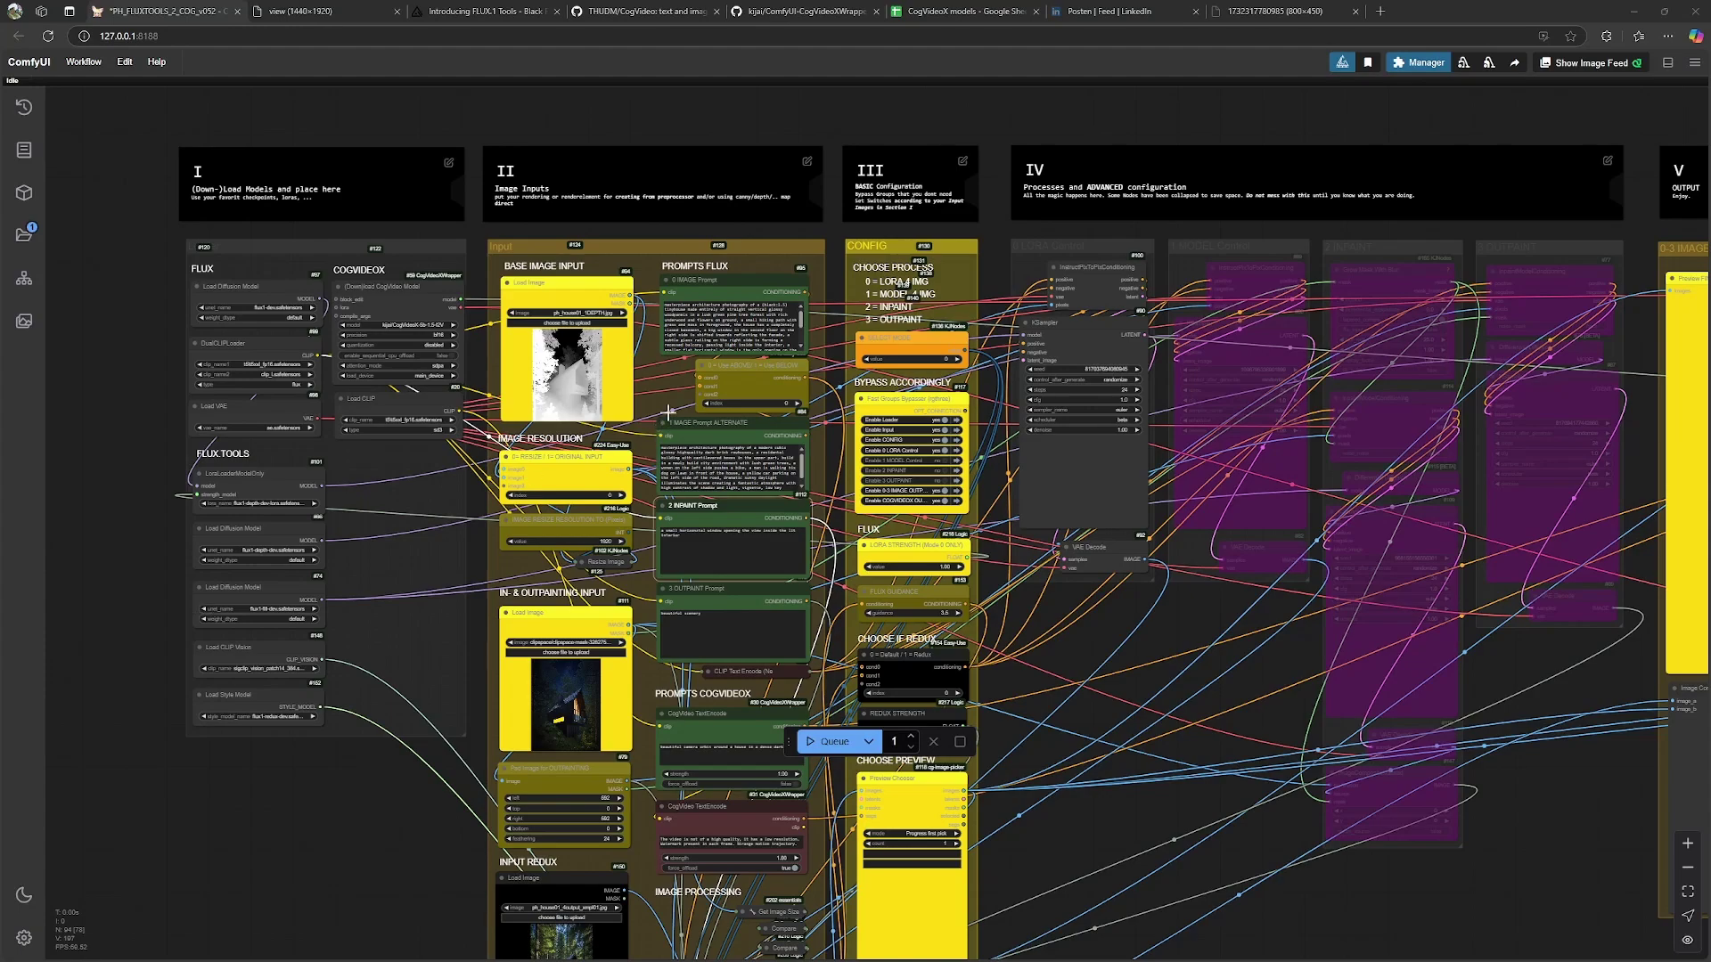
Examine the base image input, resolution settings and FLUX prompts in section II alongside the model loaders
scroll(672, 390, up, 5)
scroll(597, 355, up, 4)
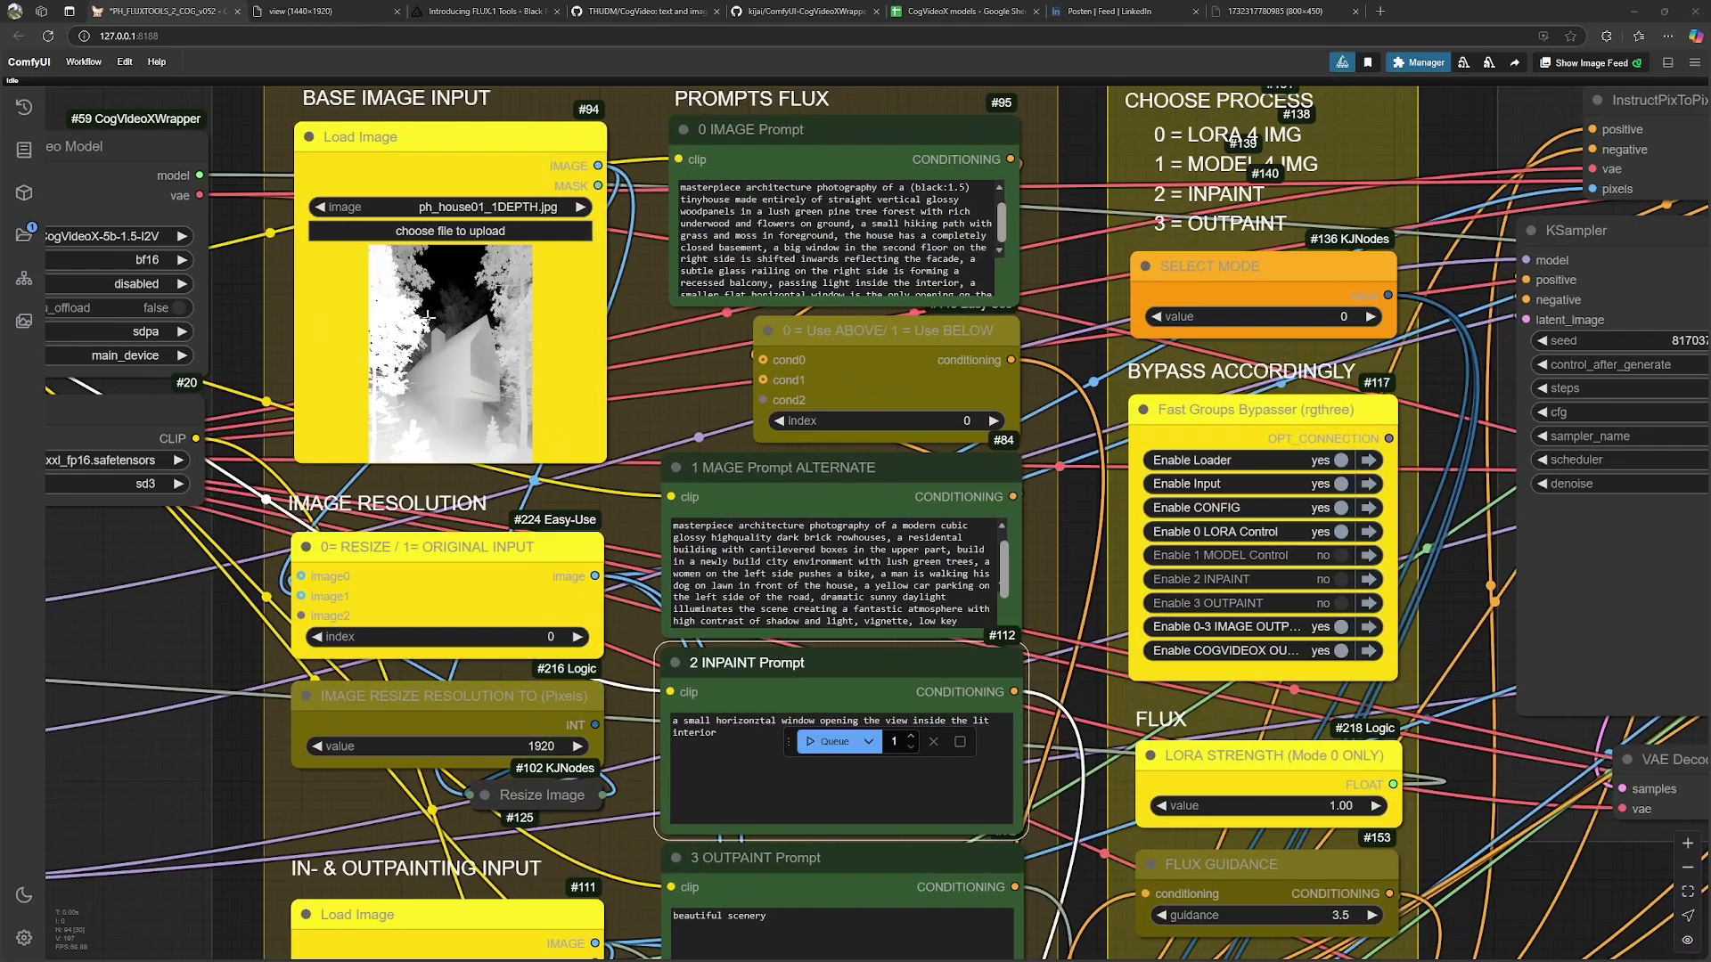
scroll(597, 354, down, 2)
scroll(585, 389, down, 2)
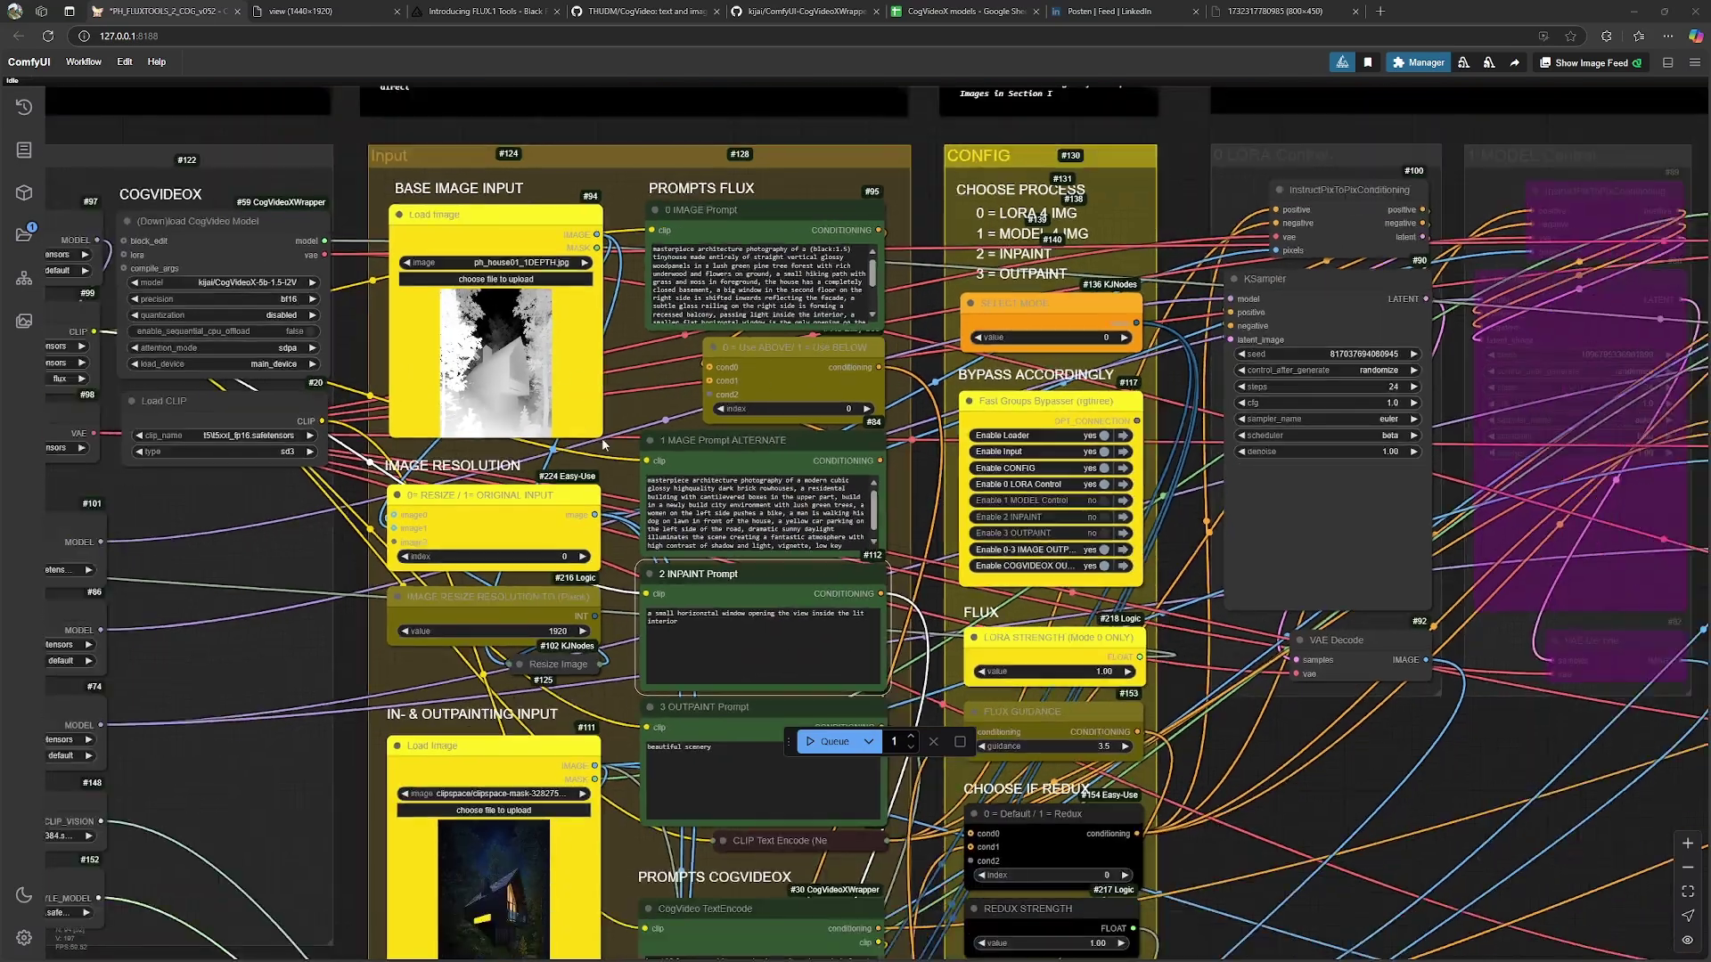
drag(606, 447, 838, 463)
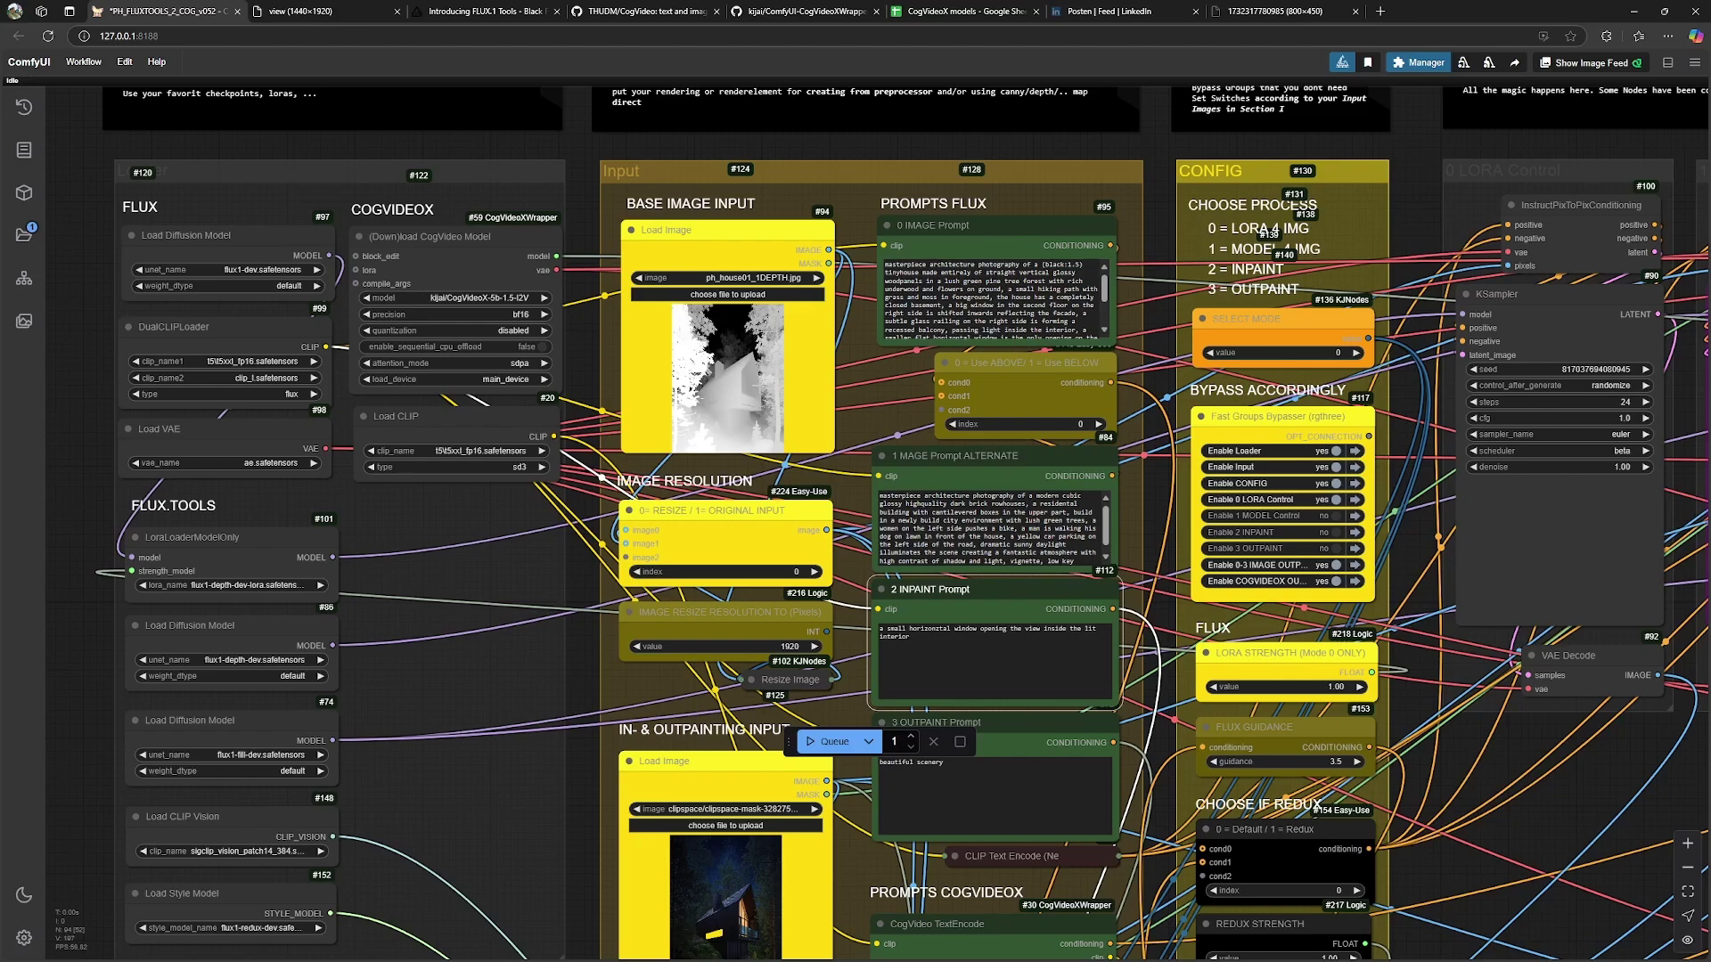
Inspect the FLUX.TOOLS model loaders and image resolution nodes, and survey the layout of sections I to V
scroll(198, 556, up, 3)
scroll(198, 555, up, 1)
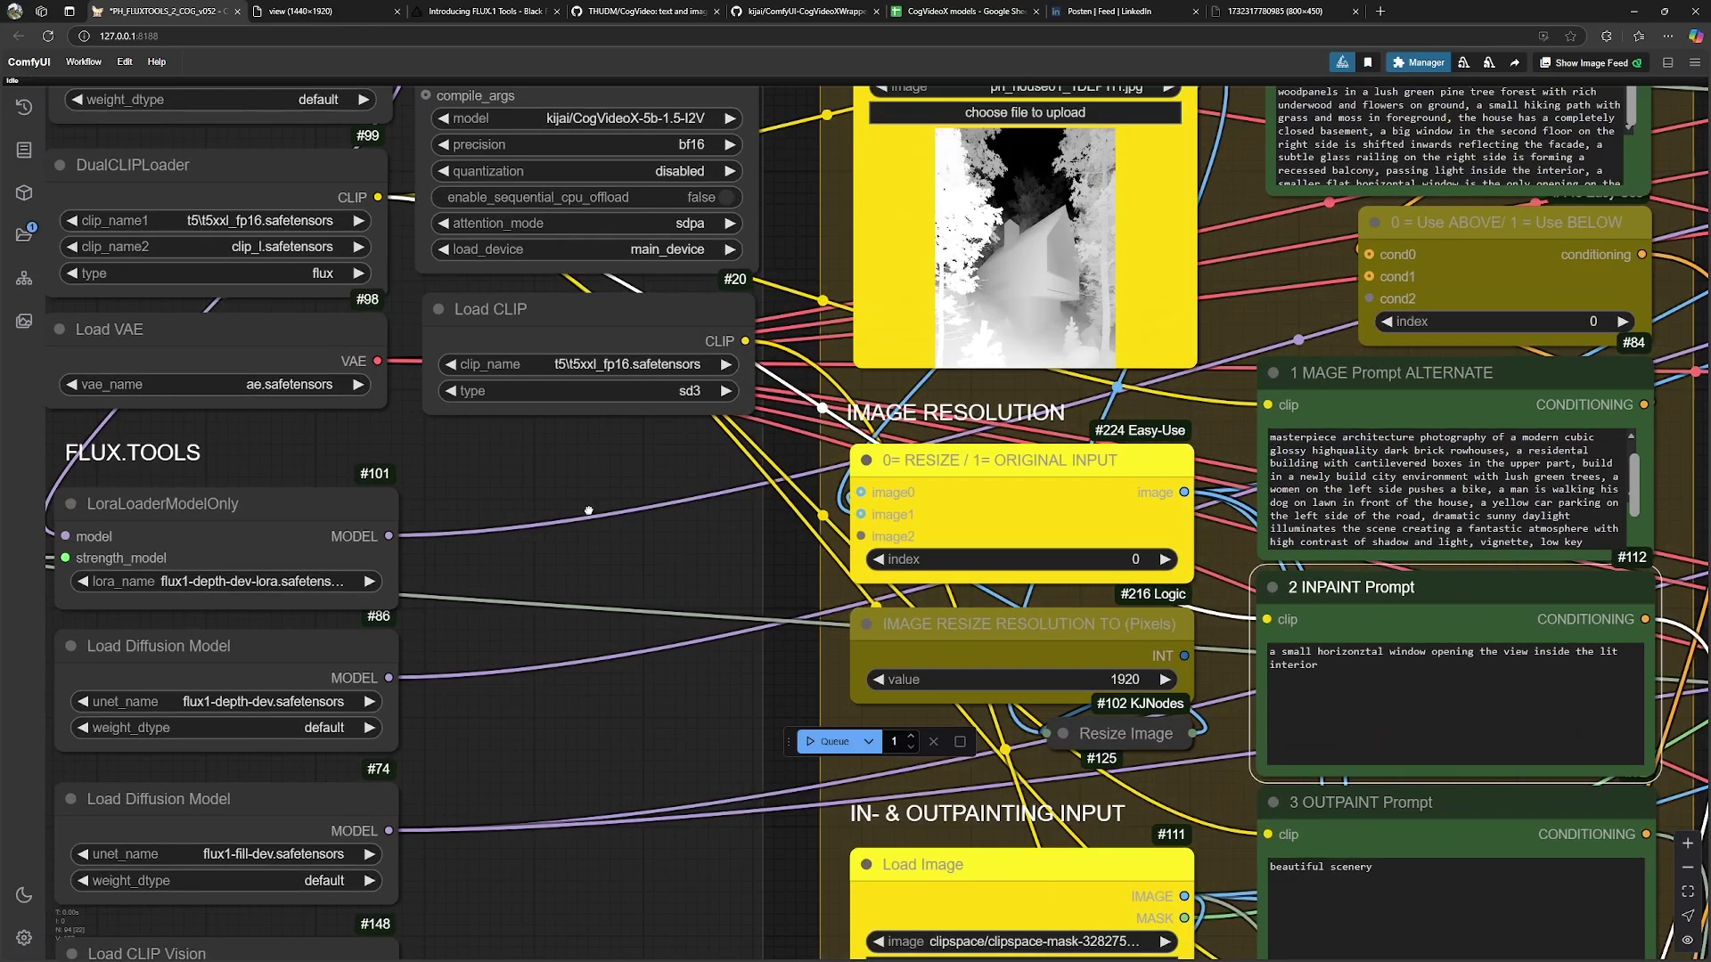
drag(588, 511, 749, 550)
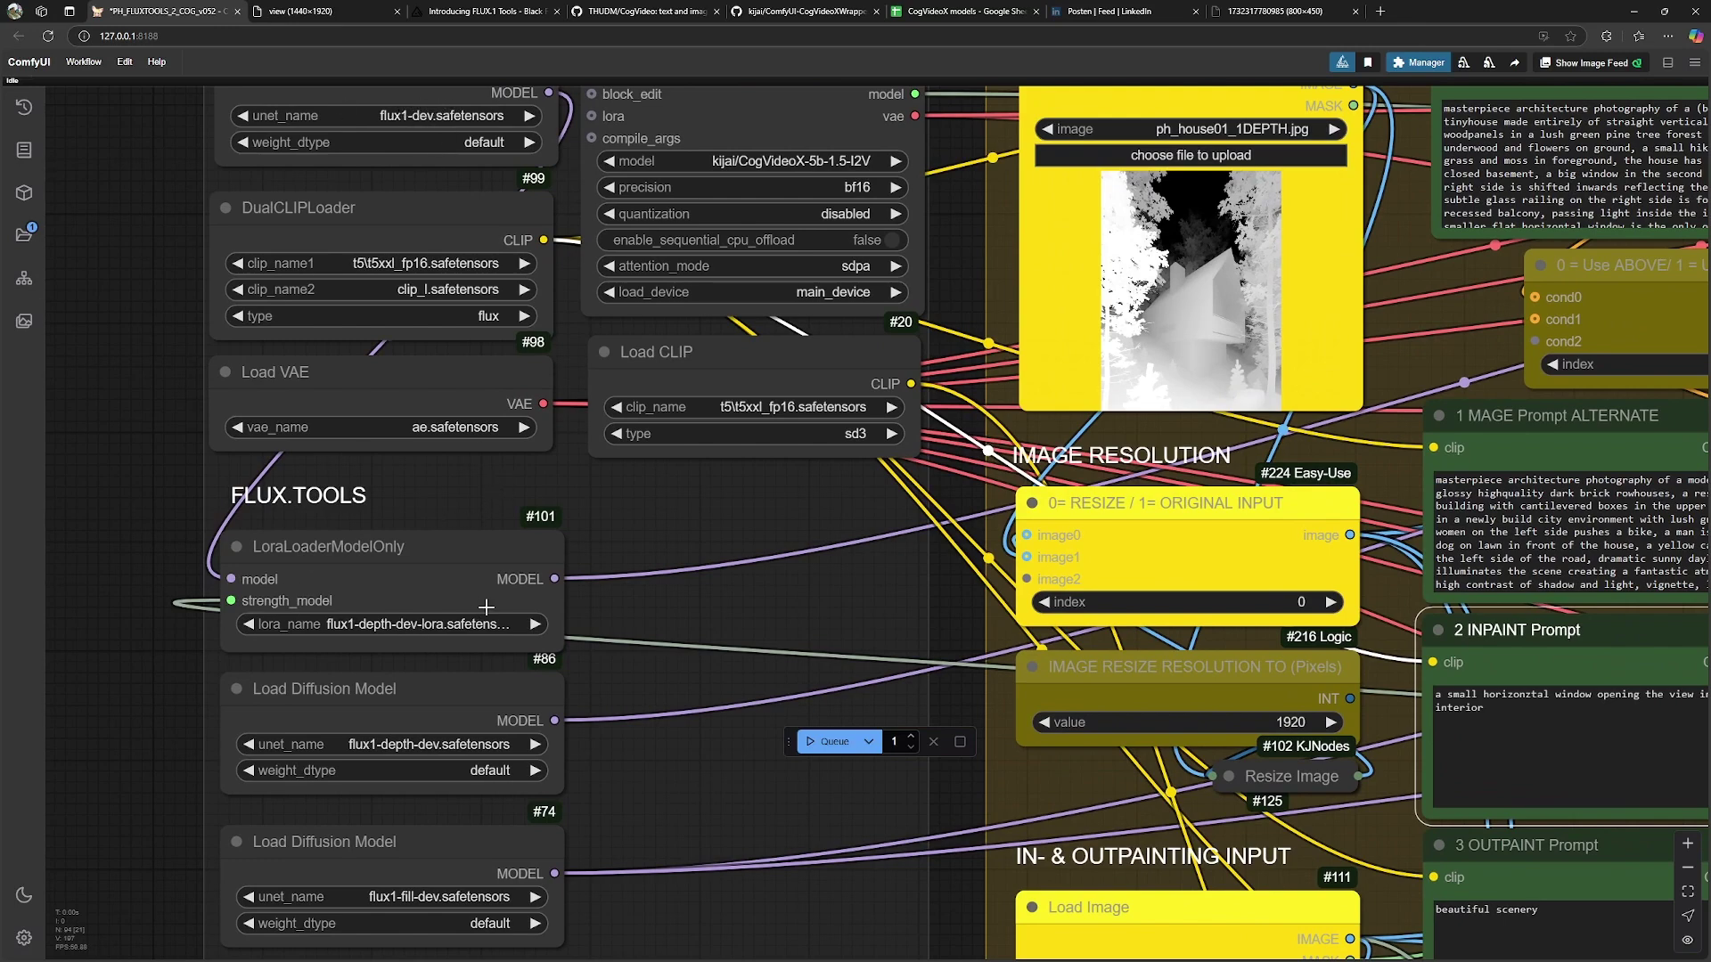
scroll(486, 607, down, 10)
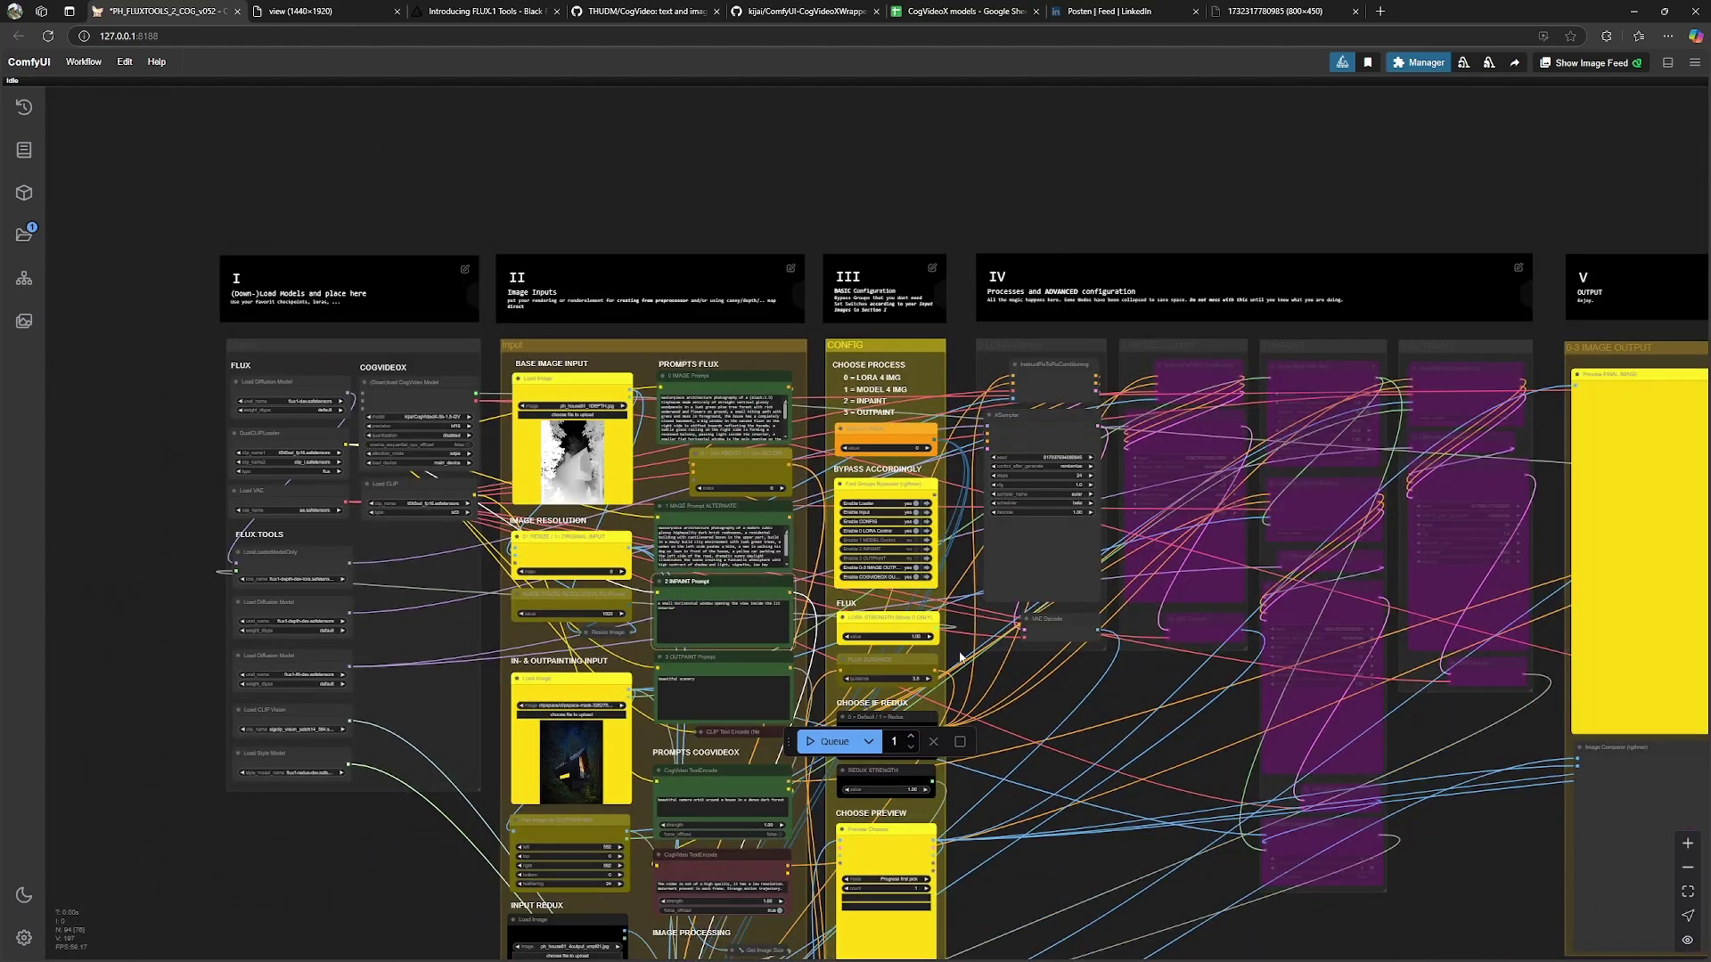
scroll(1097, 722, up, 2)
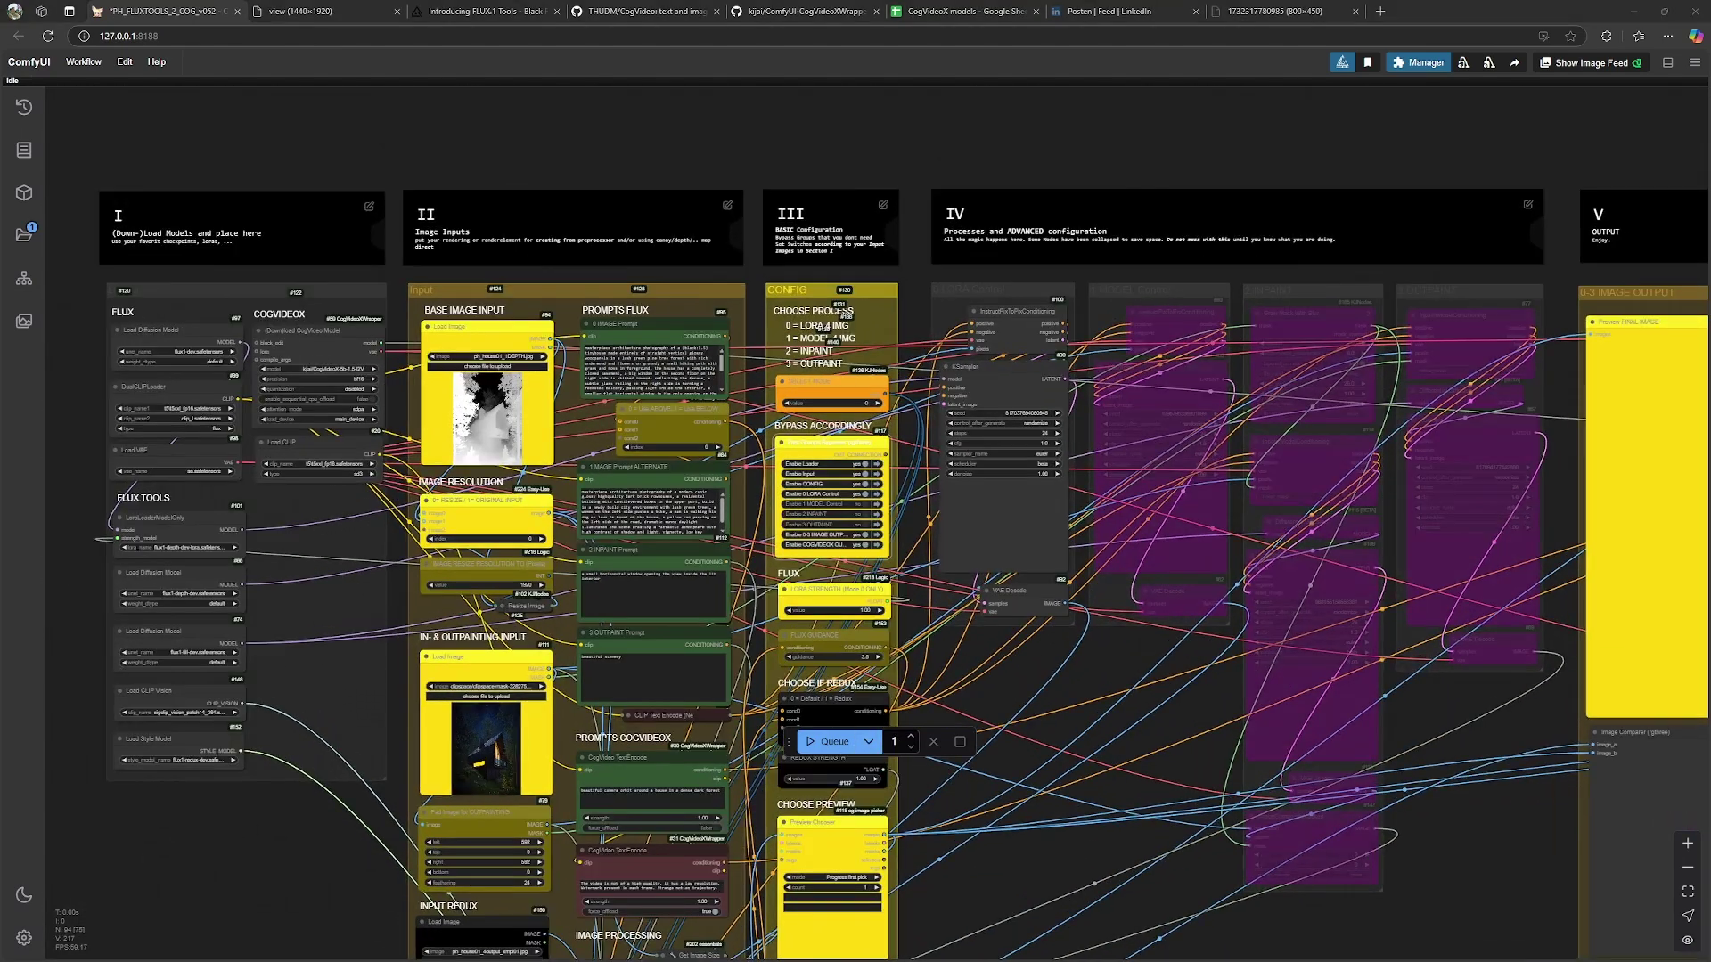
Set SELECT MODE to 2 for inpainting, enable the 2 INPAINT group and bypass the 0 LORA Control group
scroll(882, 385, up, 5)
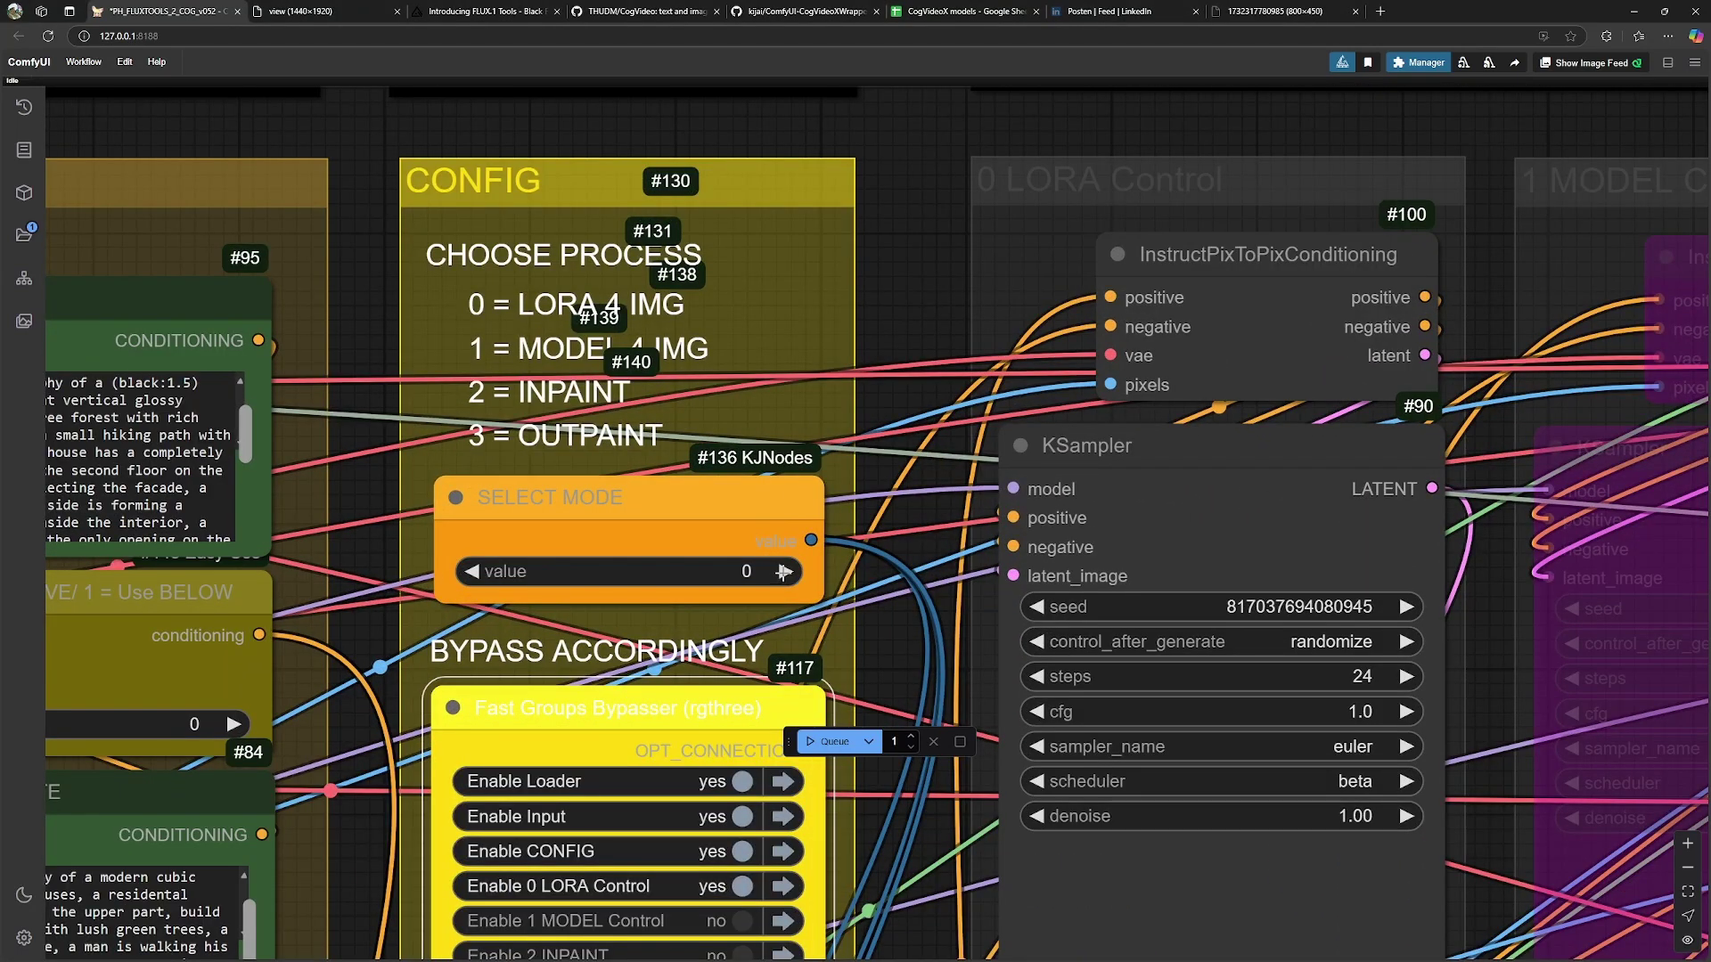
click(784, 571)
scroll(976, 575, down, 5)
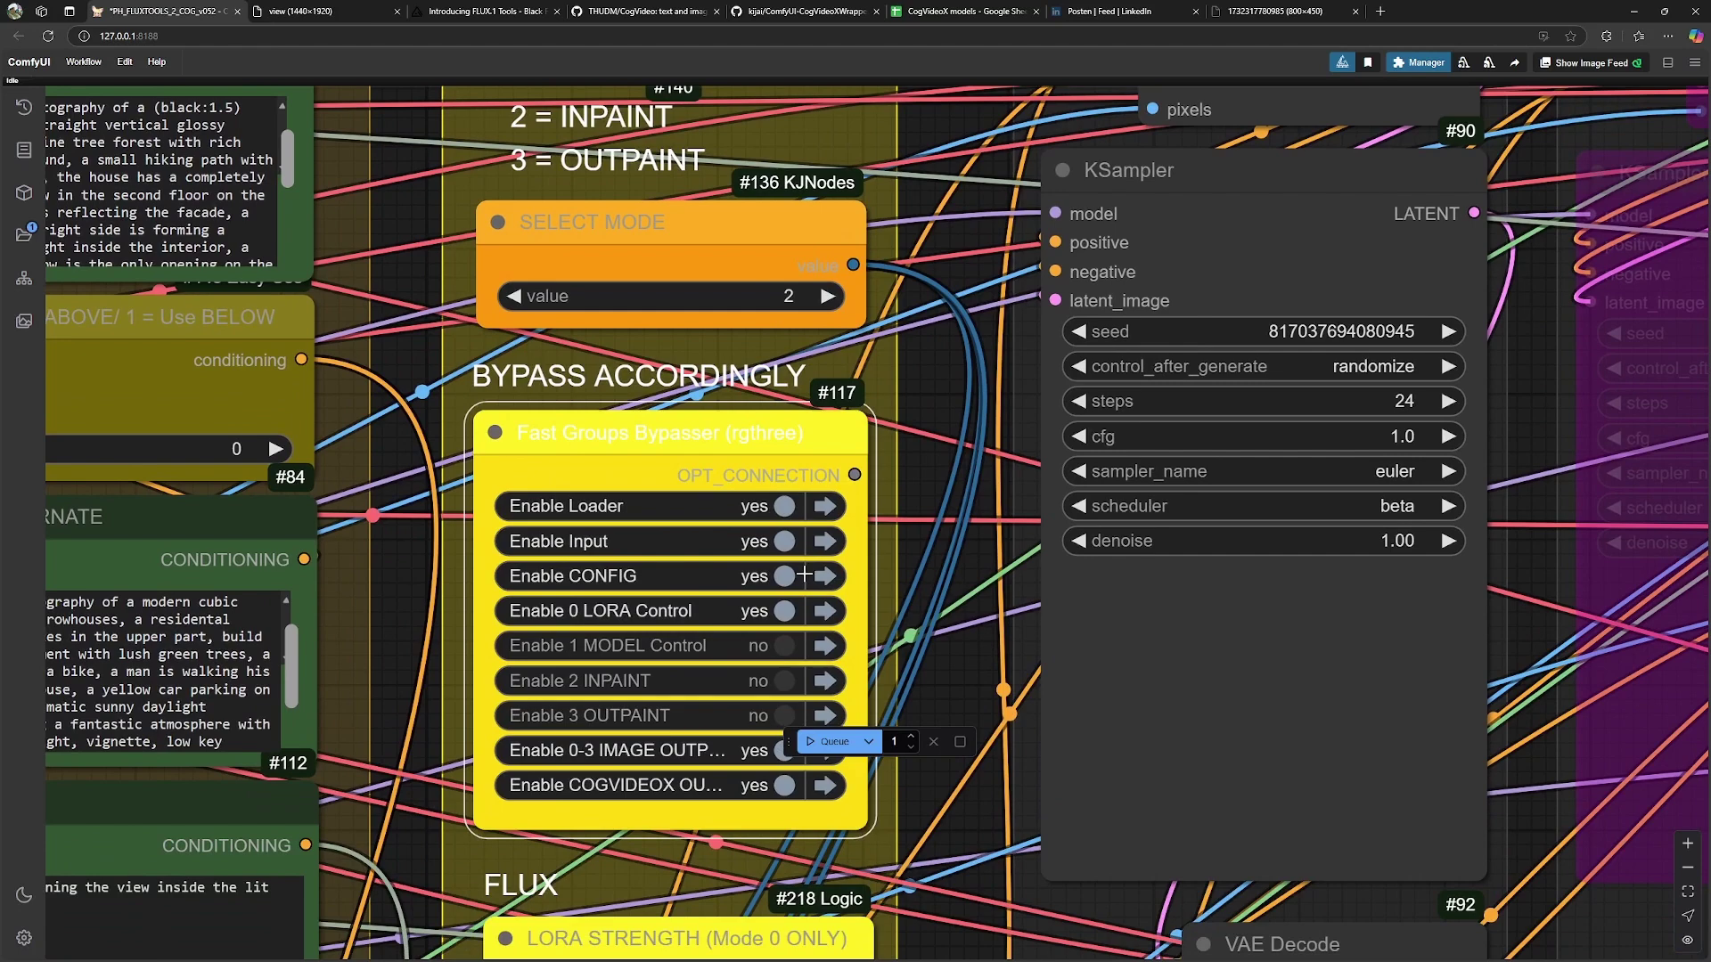
click(766, 682)
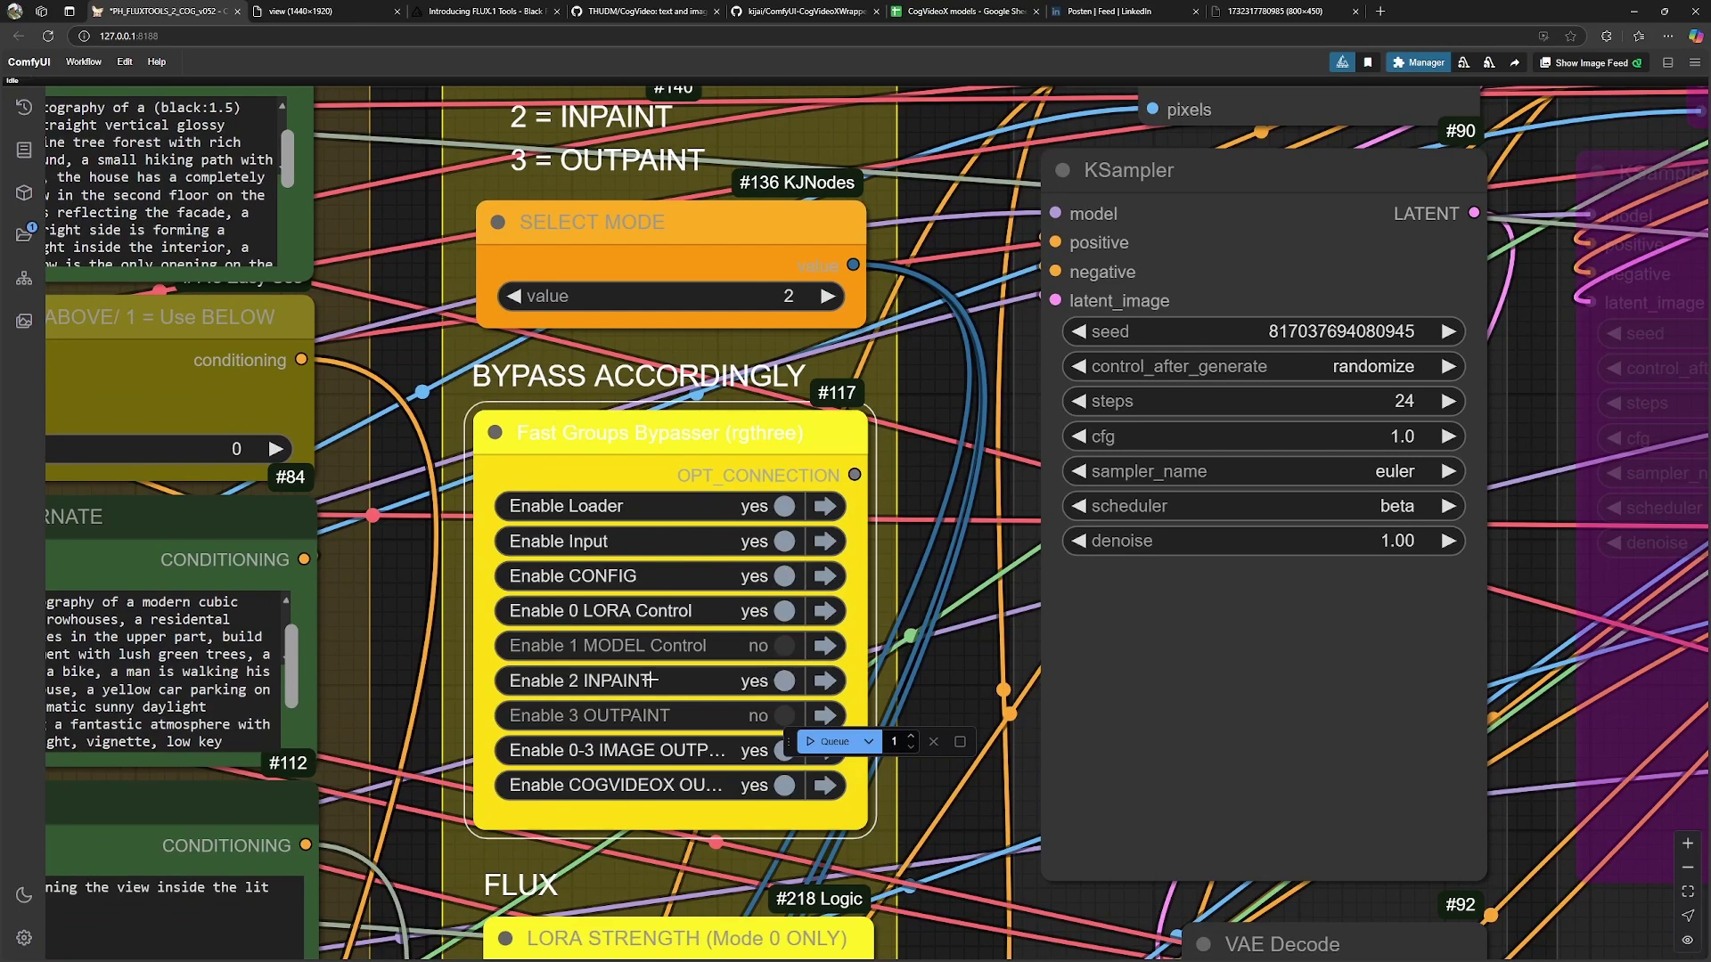
click(728, 610)
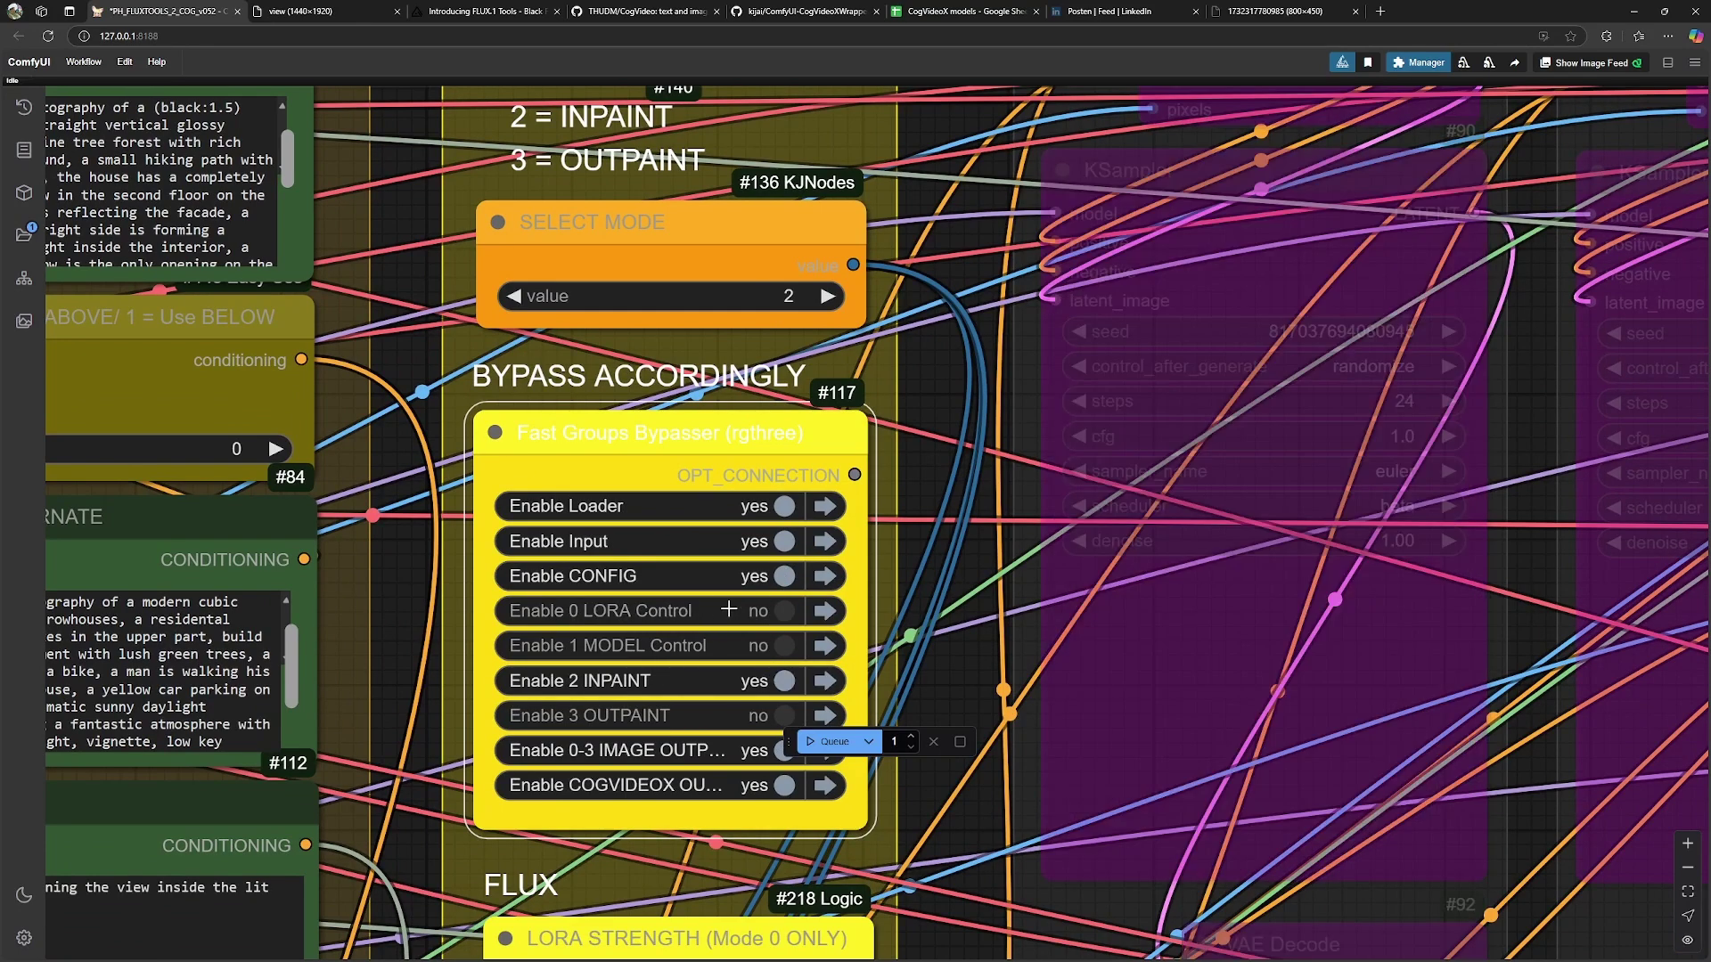
scroll(729, 609, down, 8)
drag(849, 605, 682, 511)
scroll(1257, 384, down, 3)
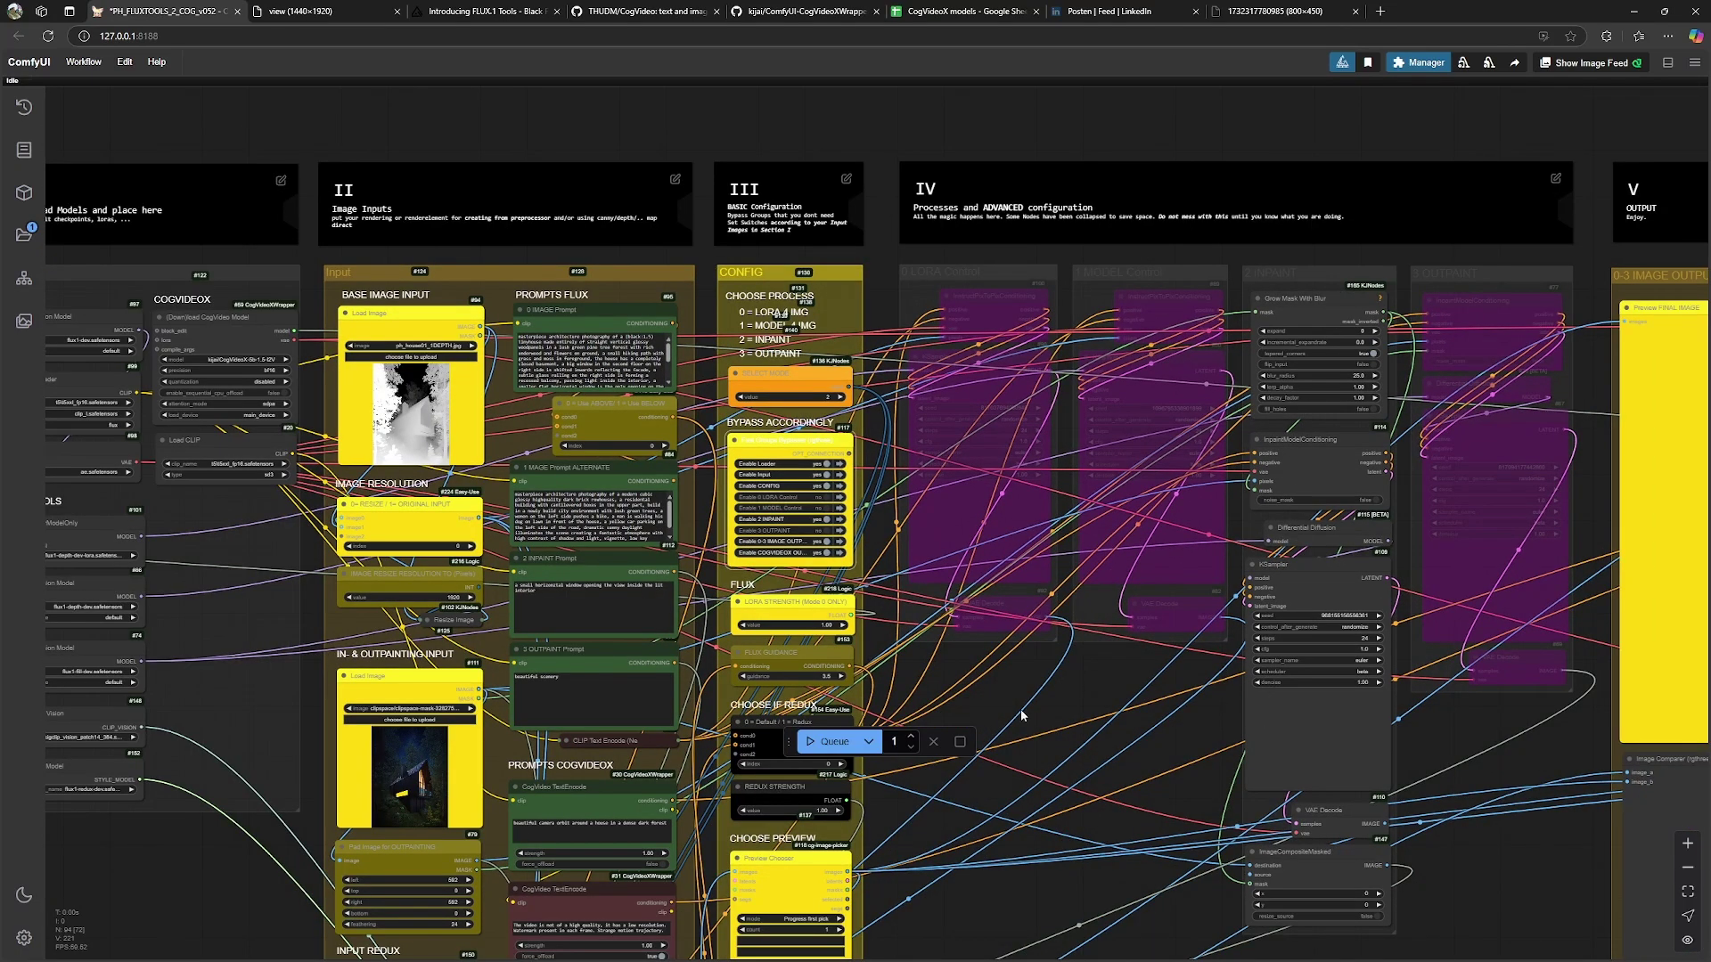
Re-enable the 0 LORA Control group, bypass 2 INPAINT, and set SELECT MODE back to 0
scroll(1020, 705, up, 7)
scroll(1051, 759, down, 4)
scroll(726, 581, up, 7)
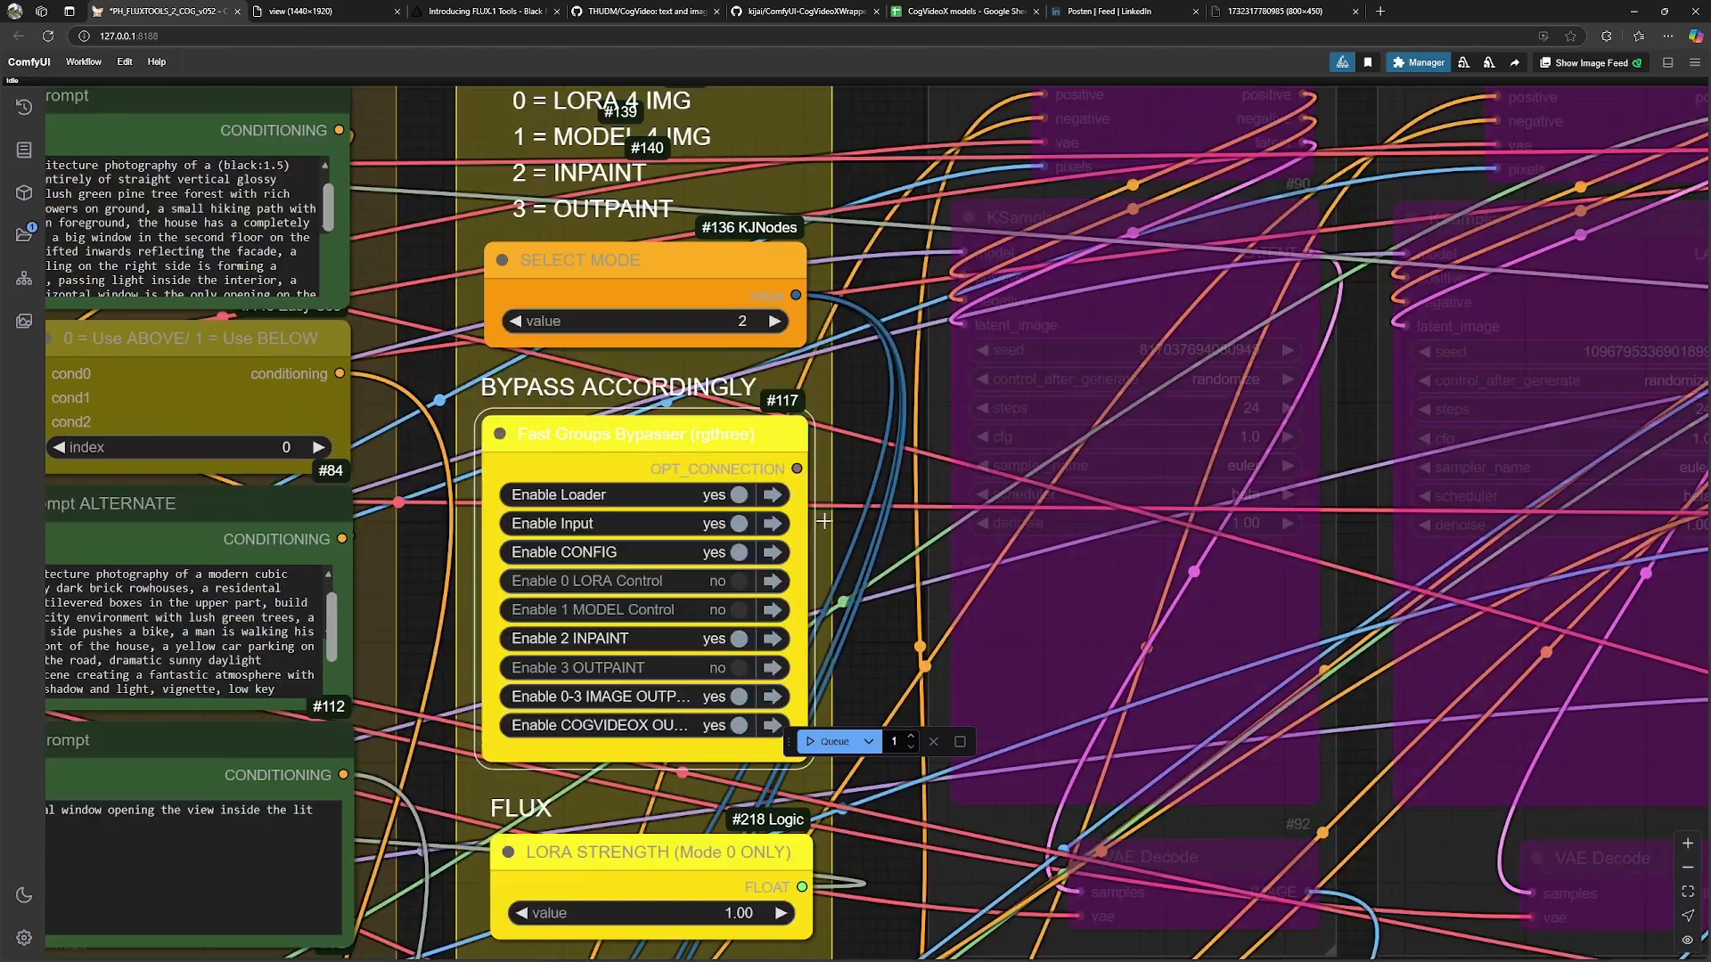
click(727, 580)
click(724, 639)
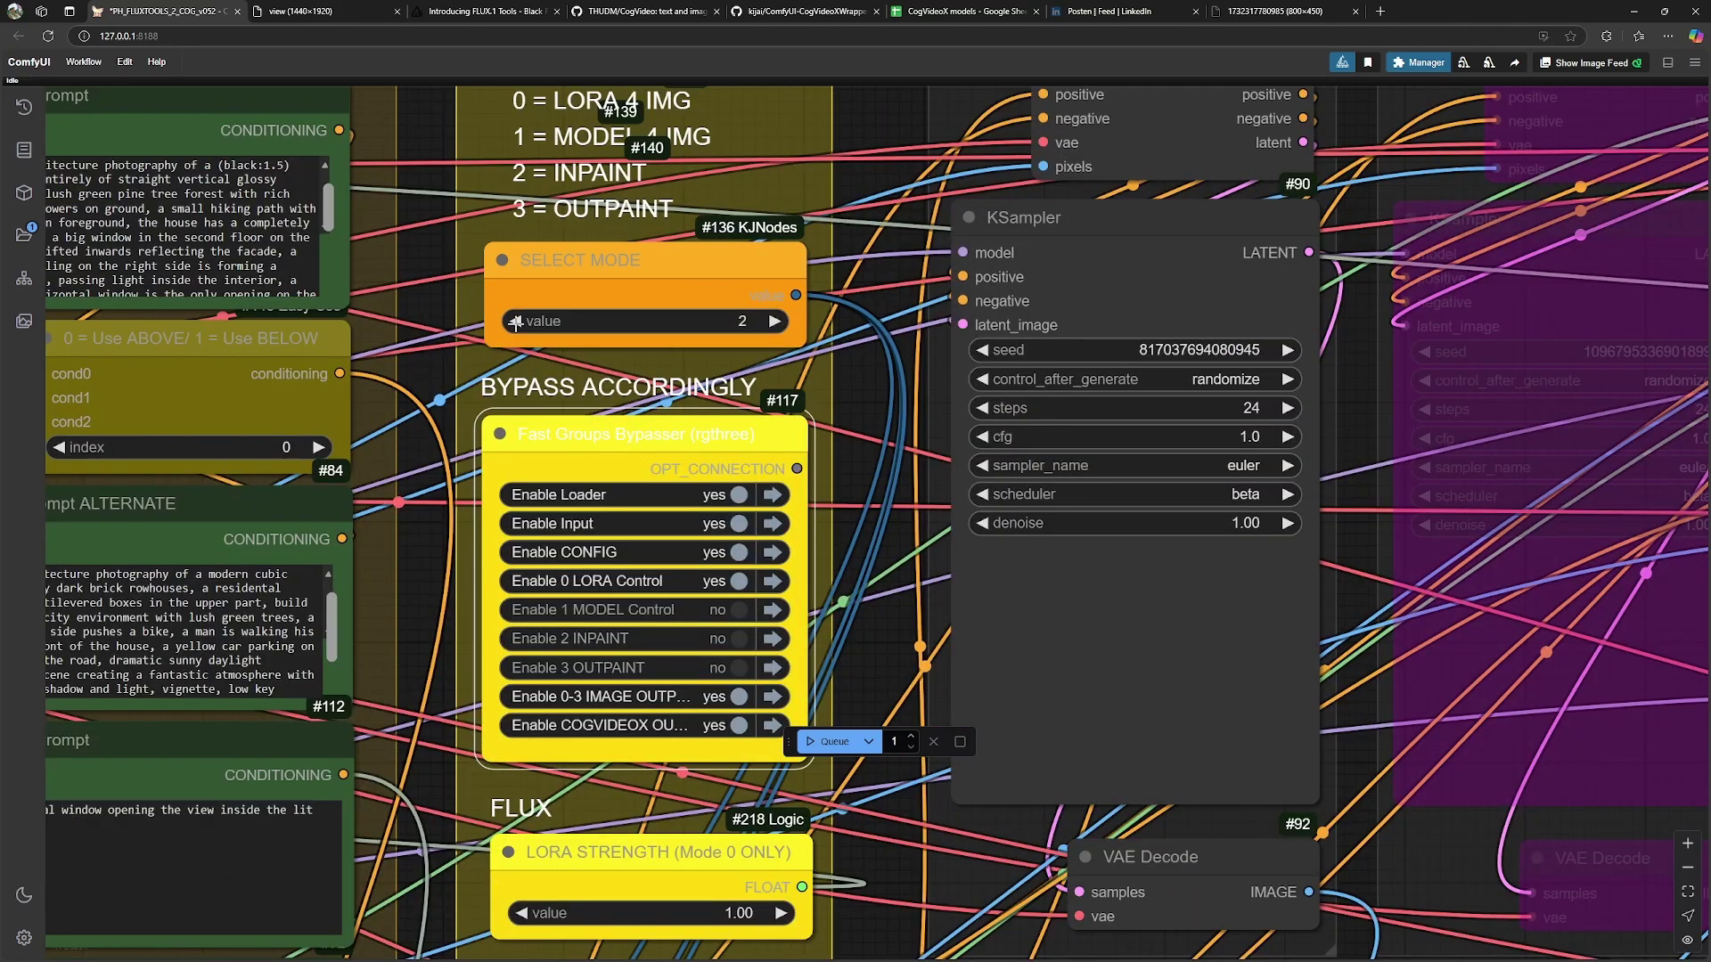
scroll(830, 412, down, 6)
scroll(858, 432, up, 2)
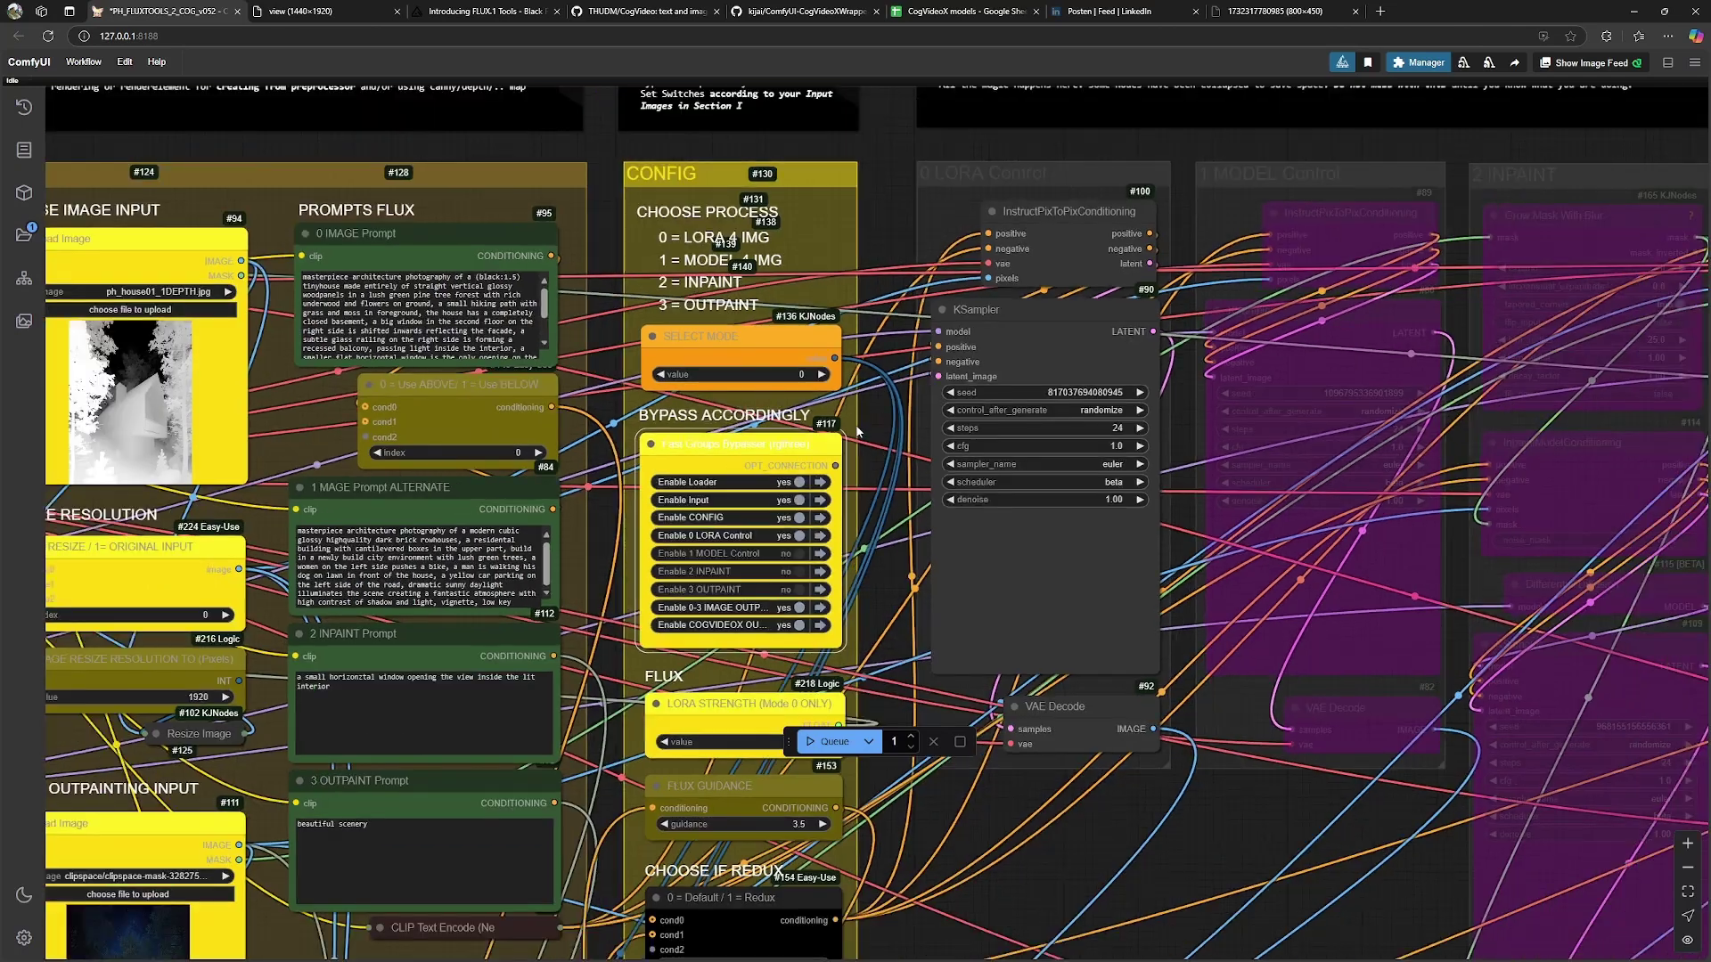
Review the base image, 0 IMAGE Prompt and CONFIG settings for LoRA mode, and look over the outputs in section V
scroll(858, 433, down, 5)
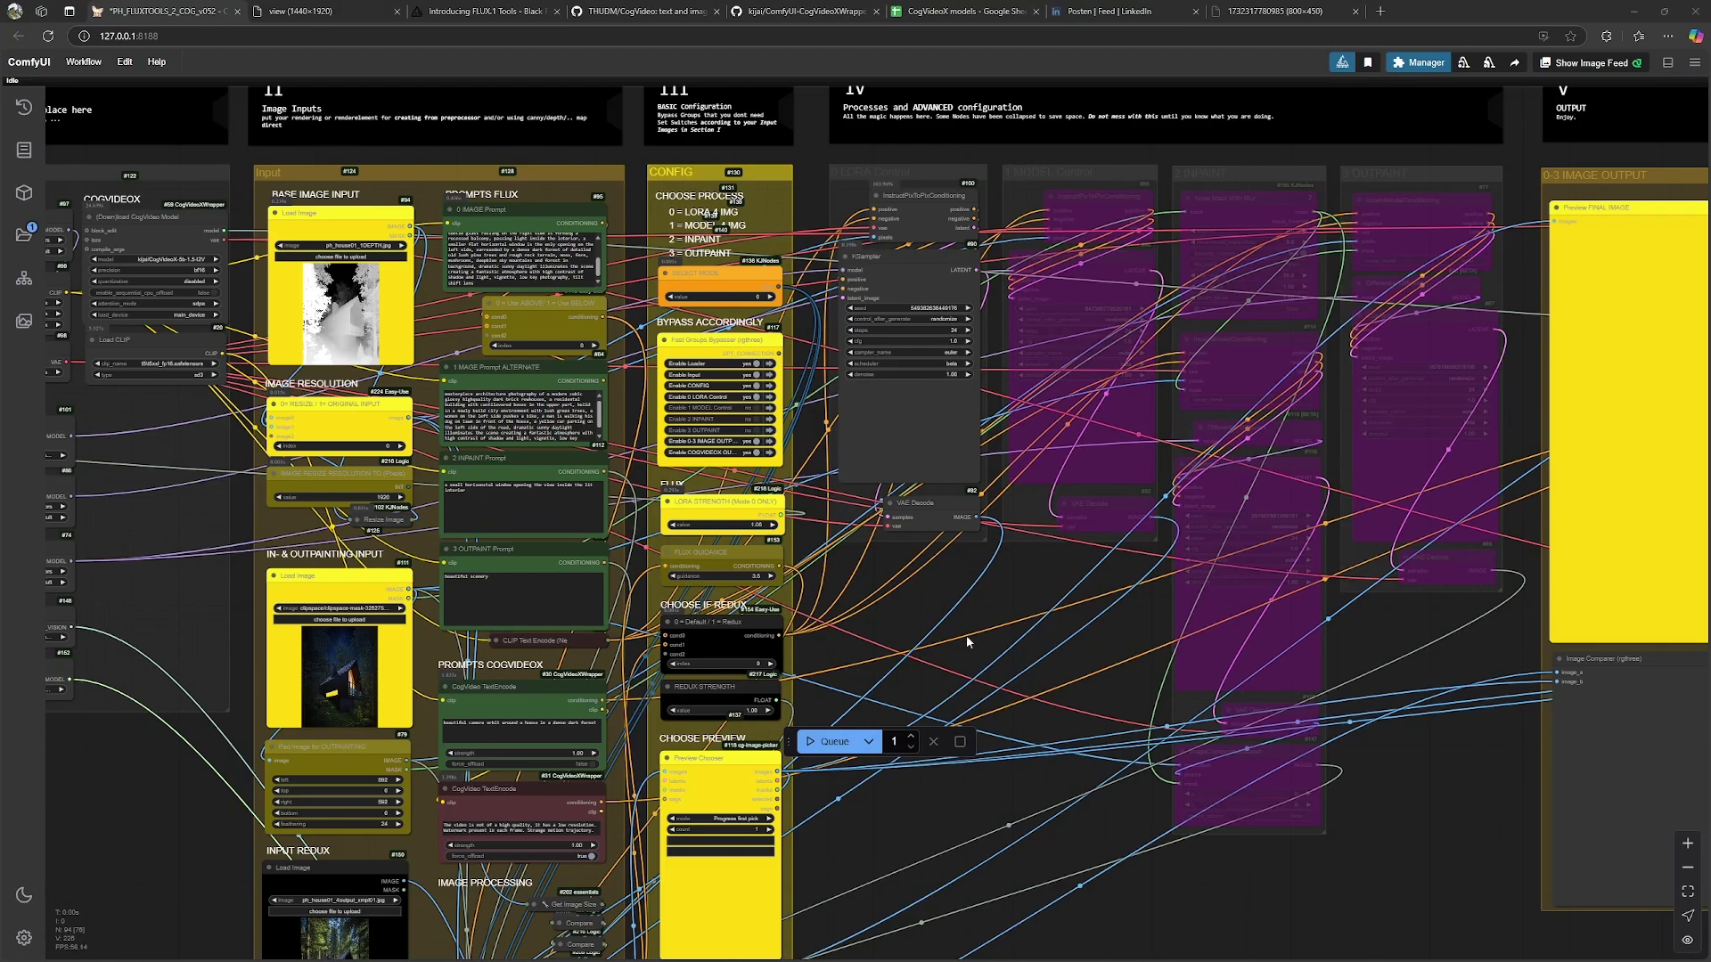
scroll(821, 515, up, 4)
scroll(822, 514, up, 3)
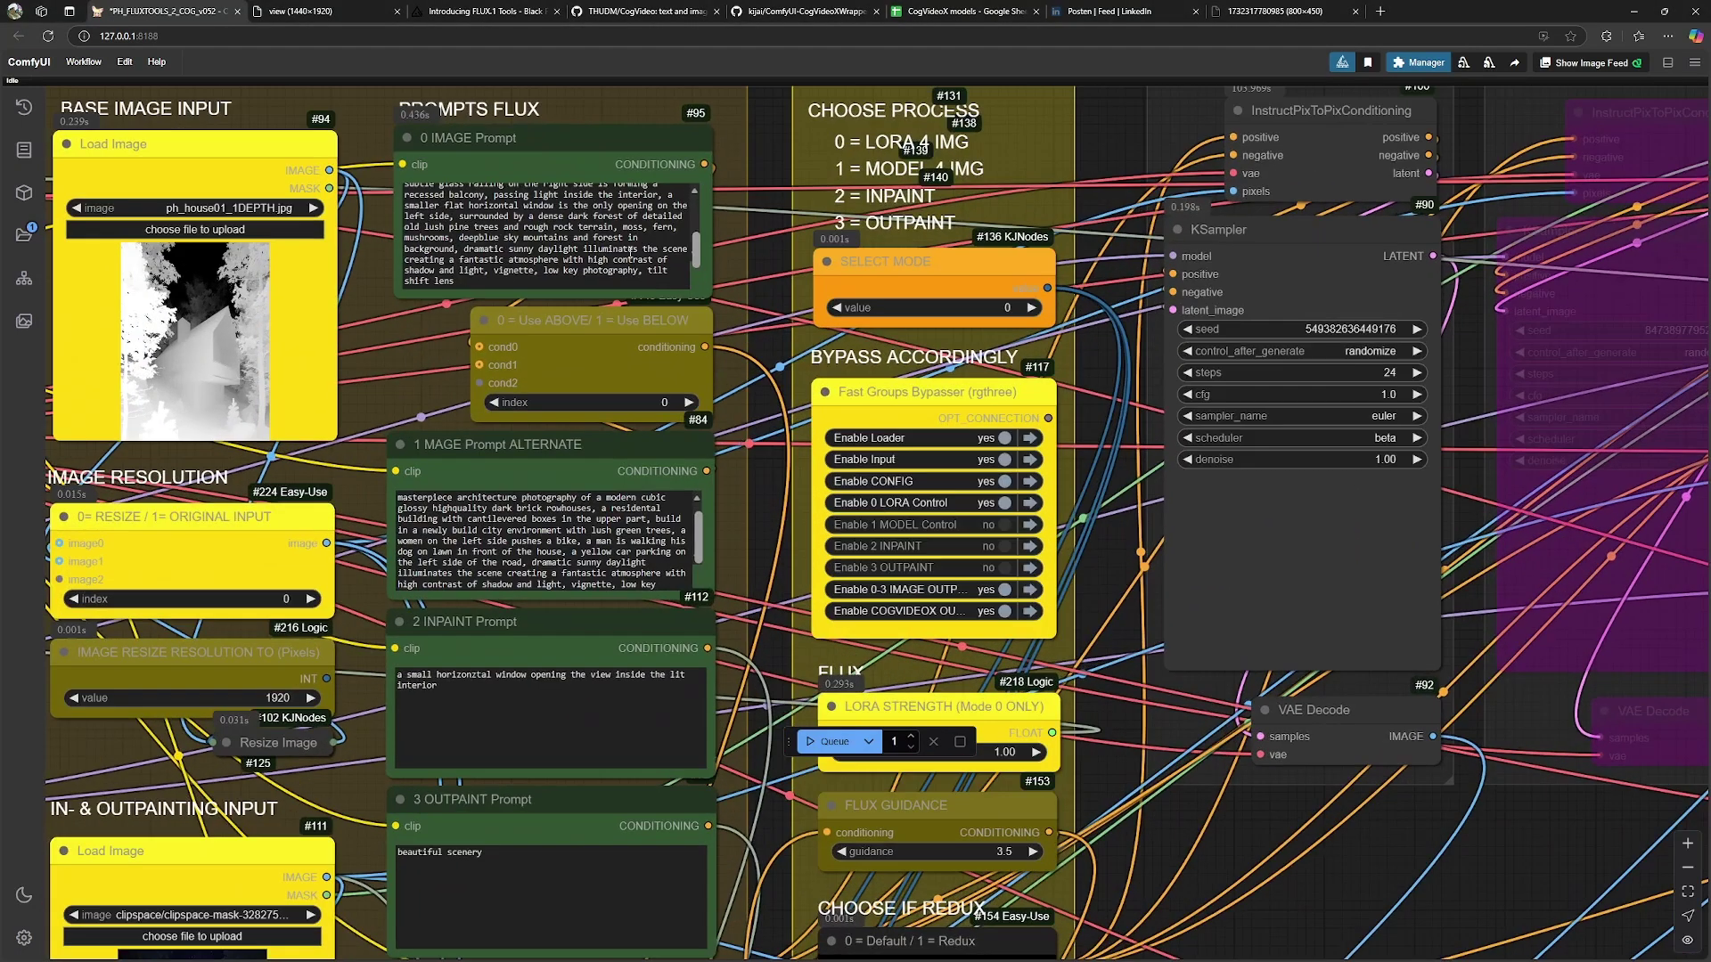
scroll(785, 328, down, 8)
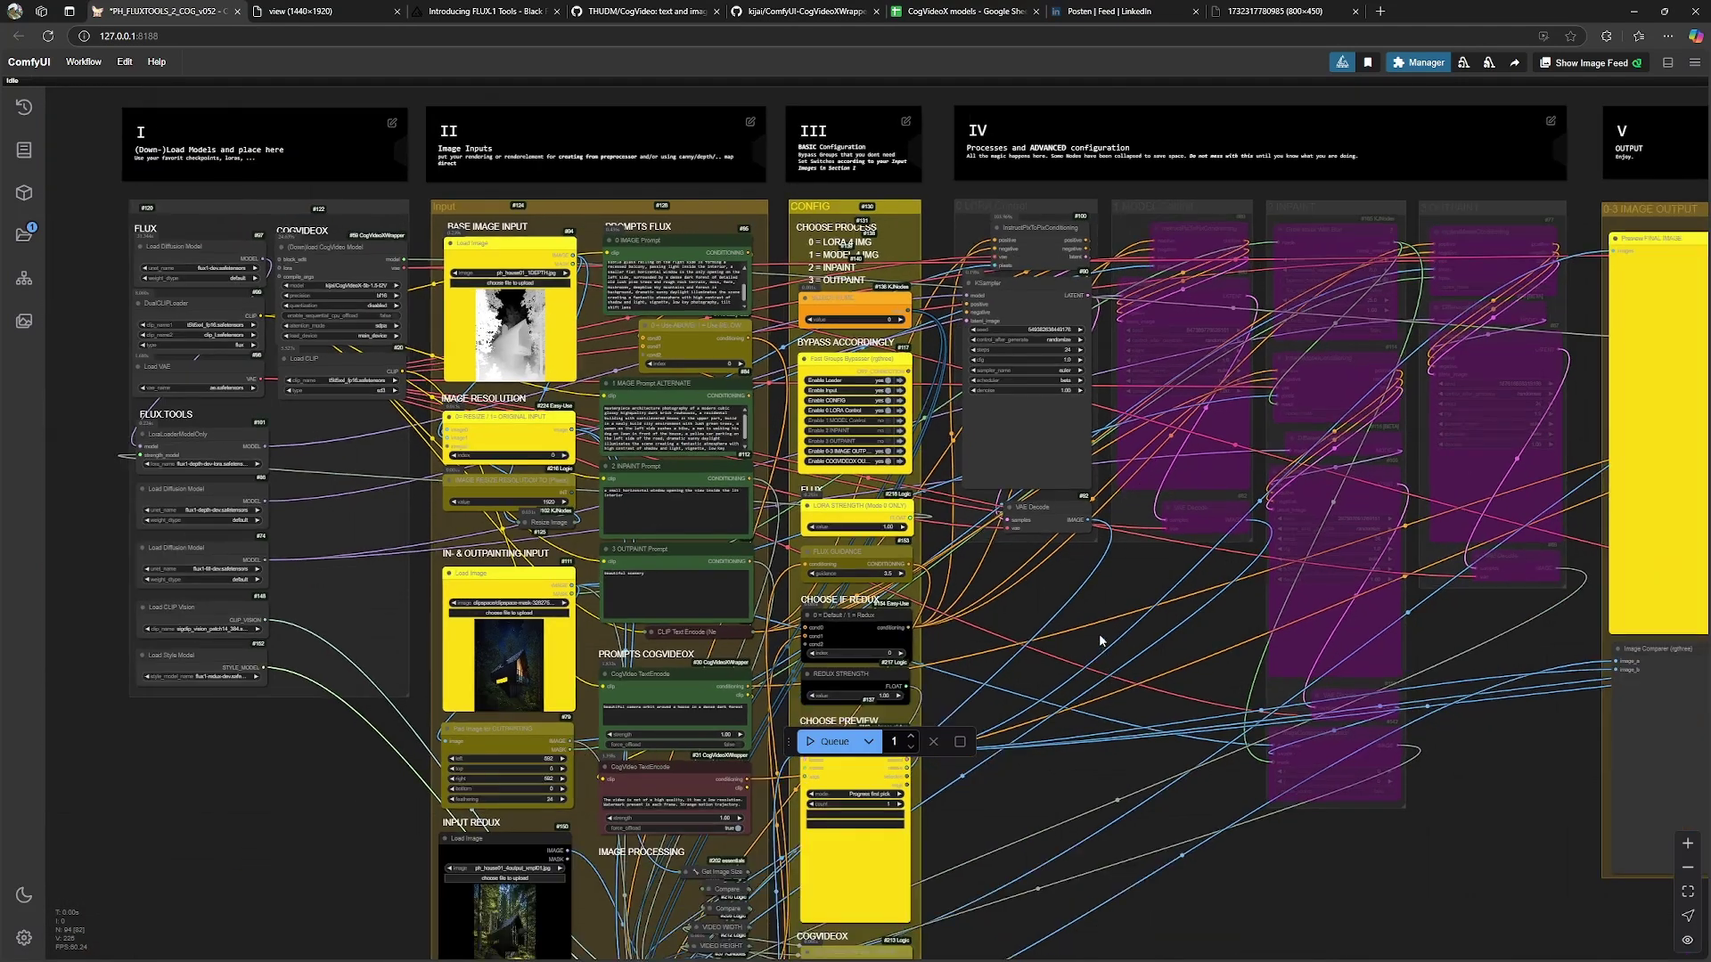
drag(1101, 640, 1059, 593)
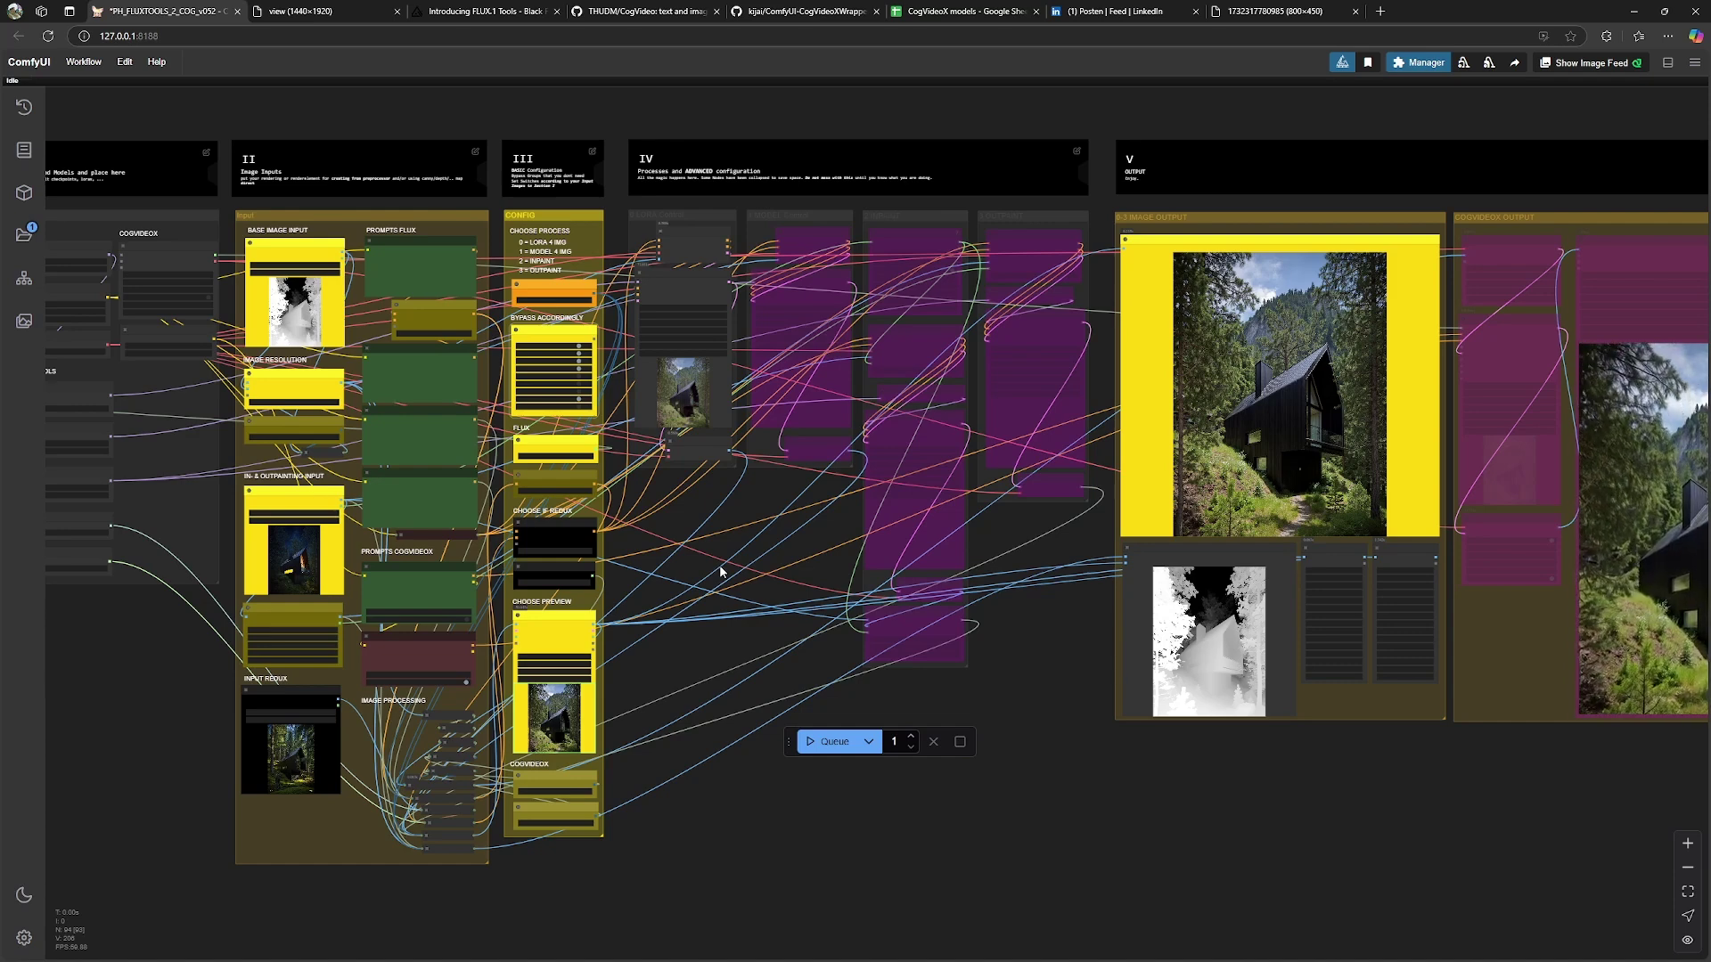
scroll(721, 571, down, 3)
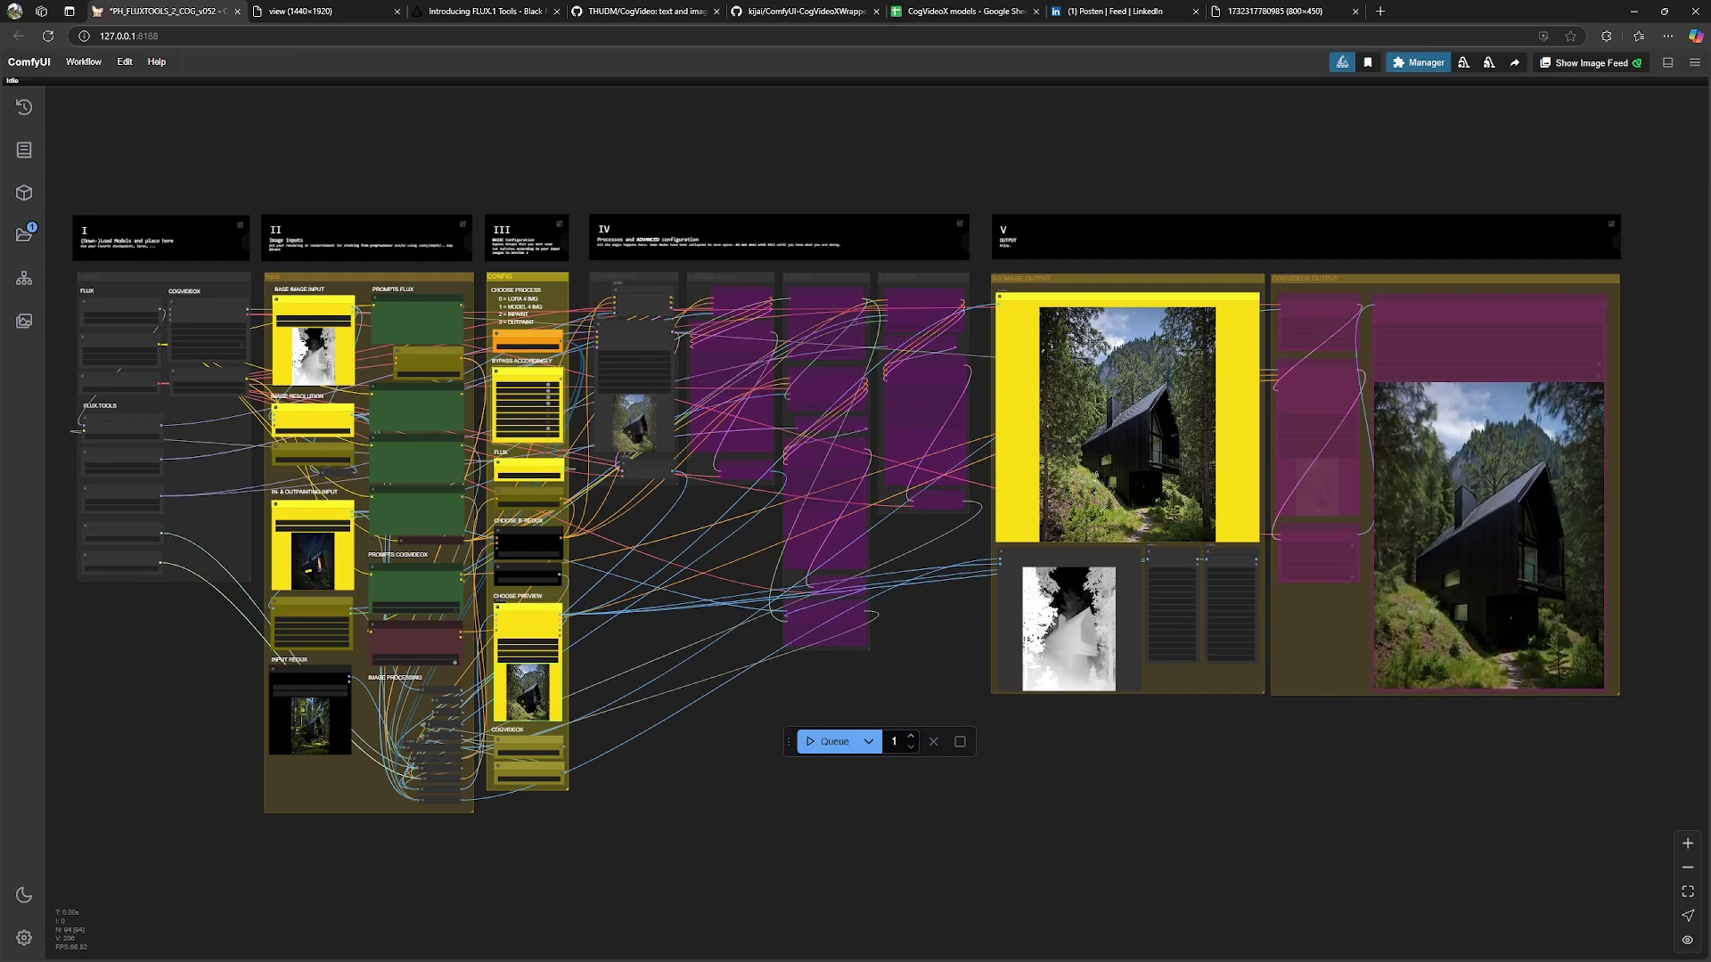
Switch to the ComfyUI Portable console and check the log of the image and video generation
key(alt+Tab)
scroll(658, 430, up, 1)
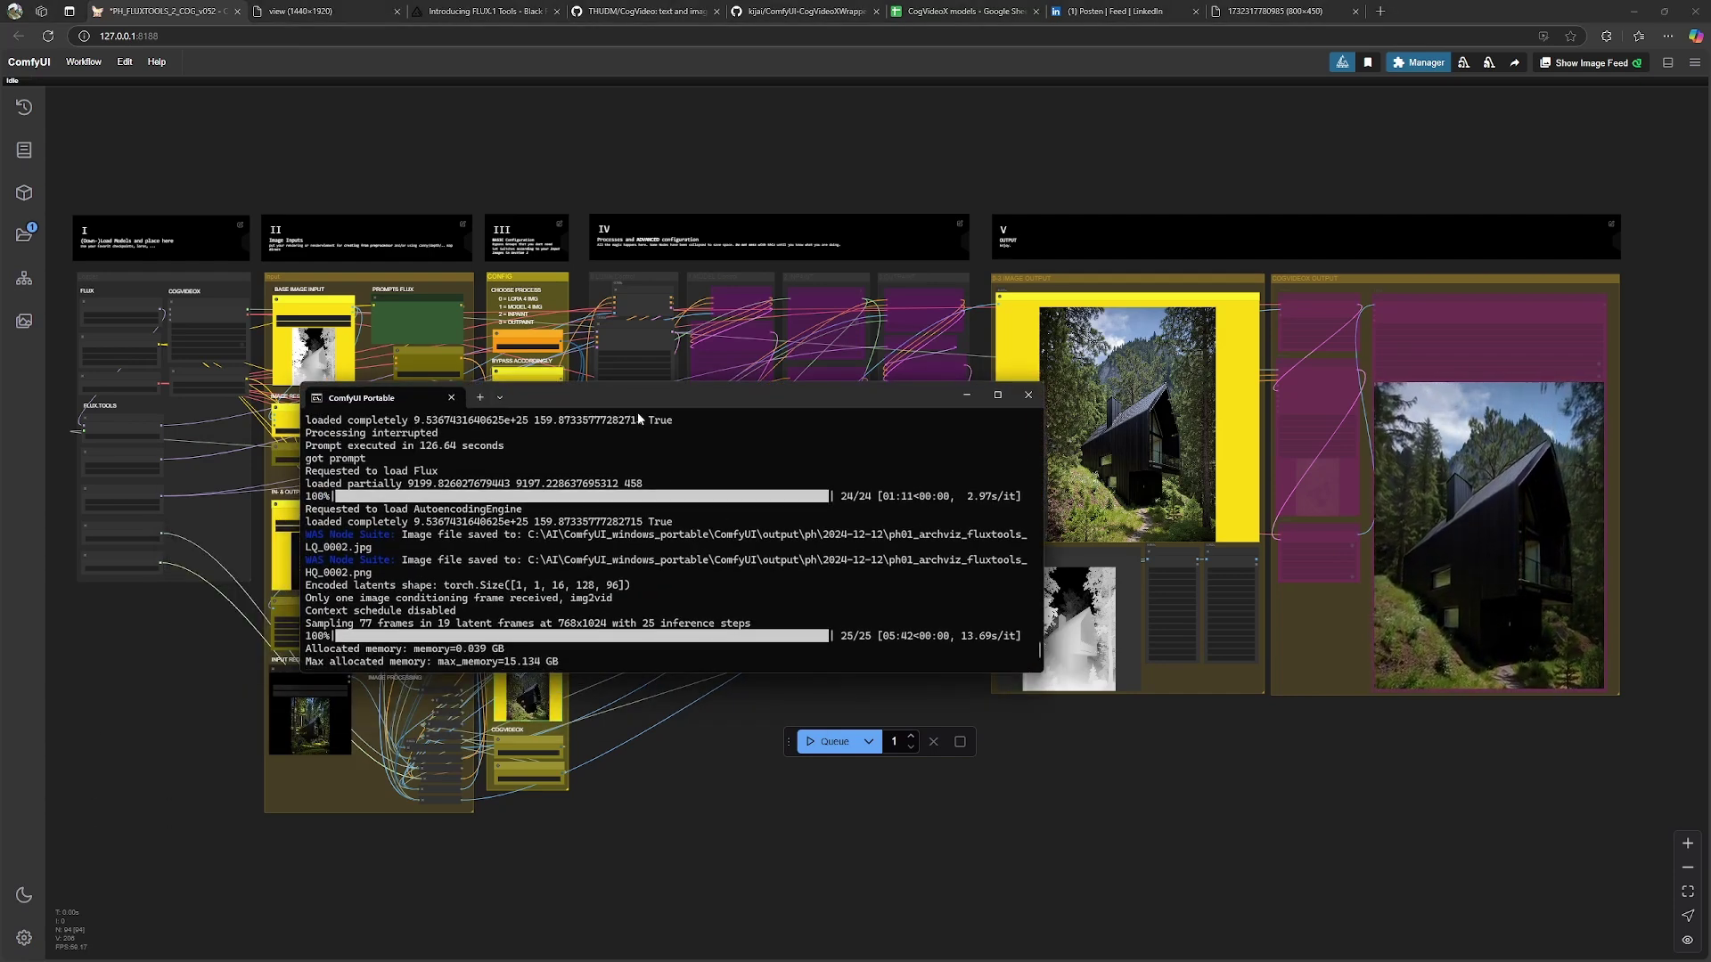
scroll(606, 419, down, 1)
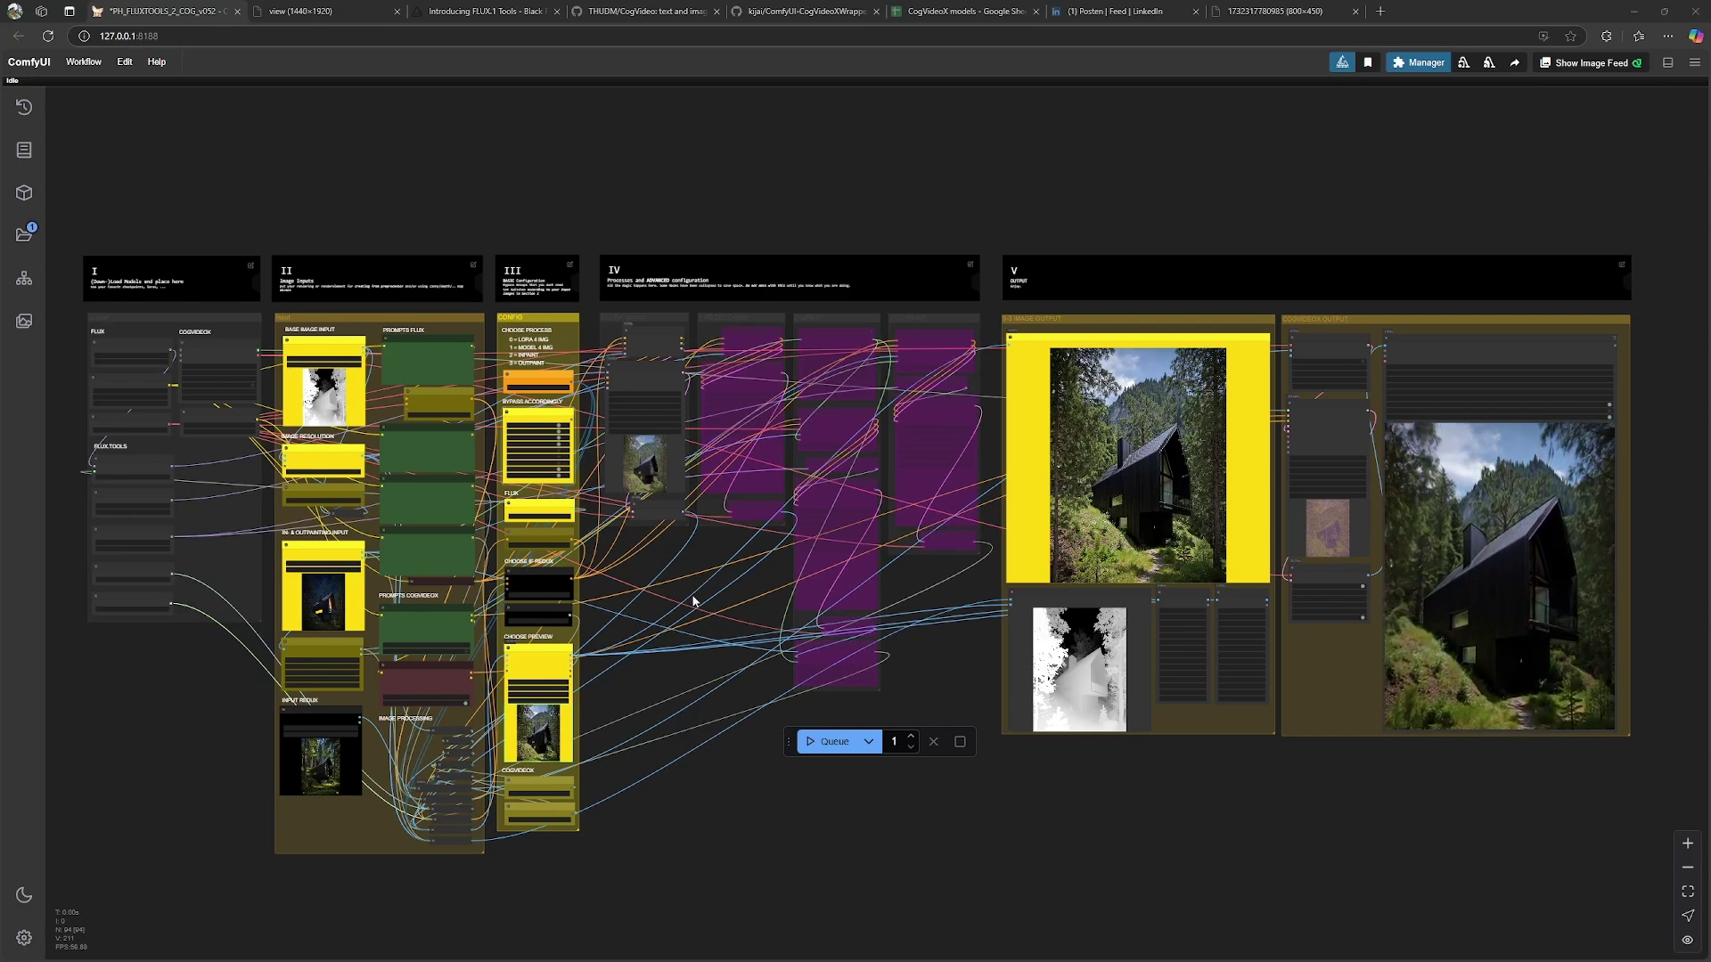
Bypass the COGVIDEOX OUTPUT group in the Fast Groups Bypasser
scroll(667, 561, up, 5)
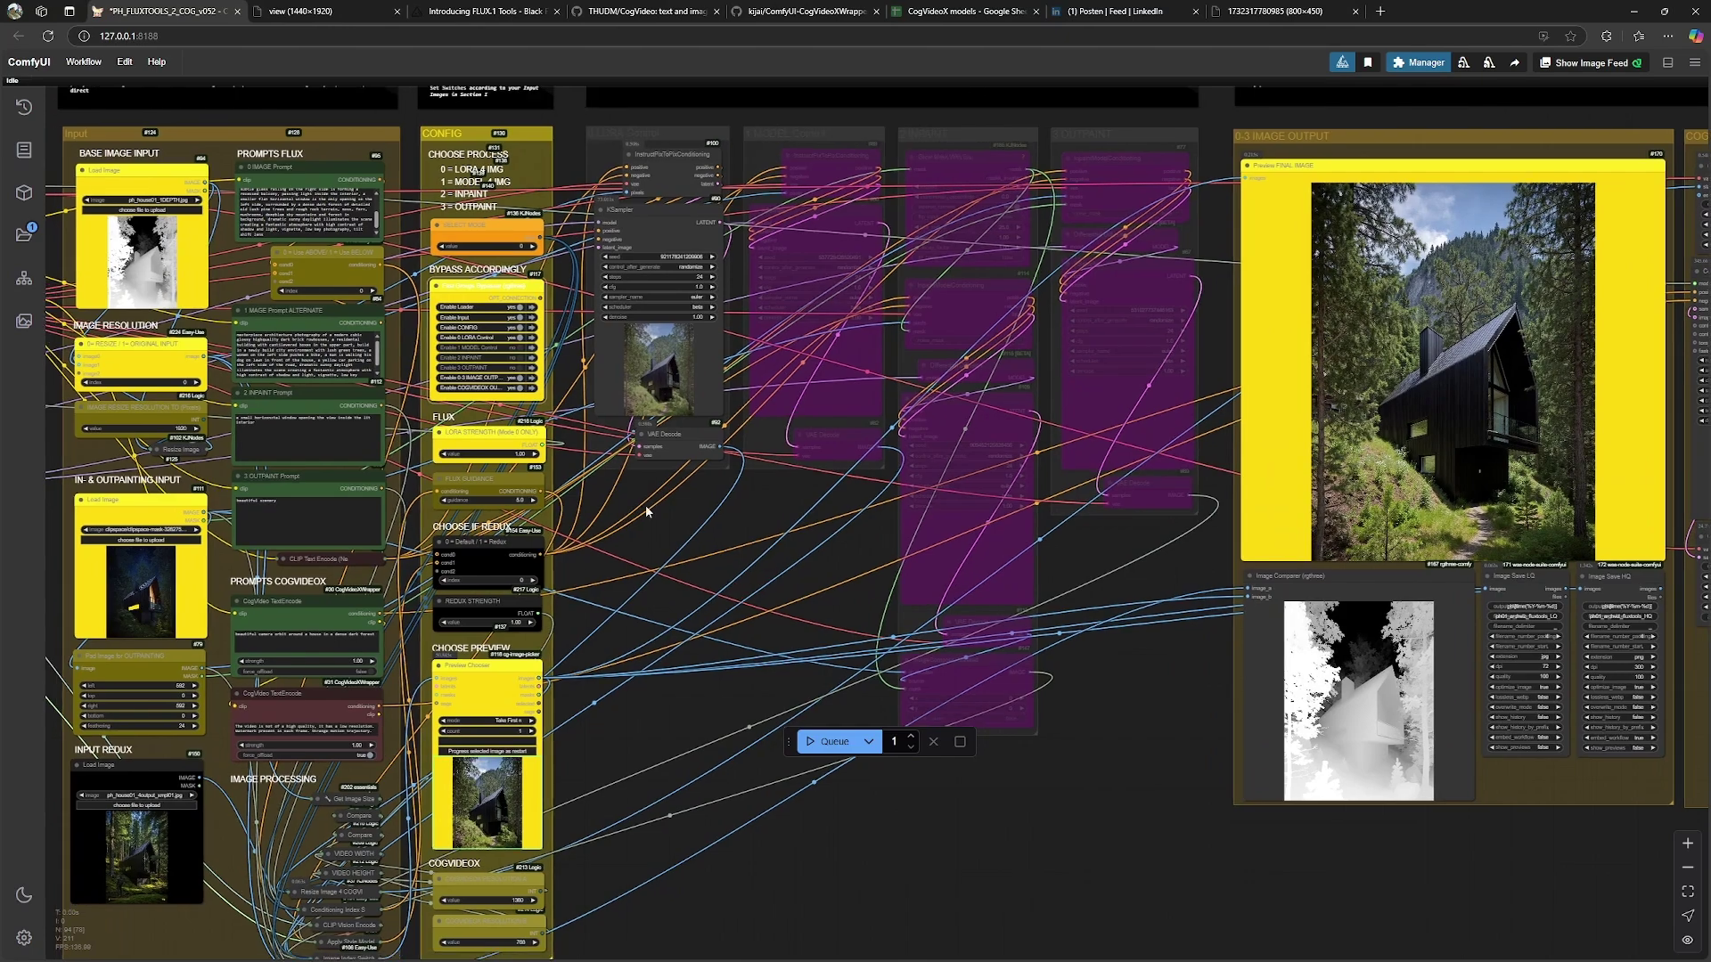
scroll(544, 339, up, 12)
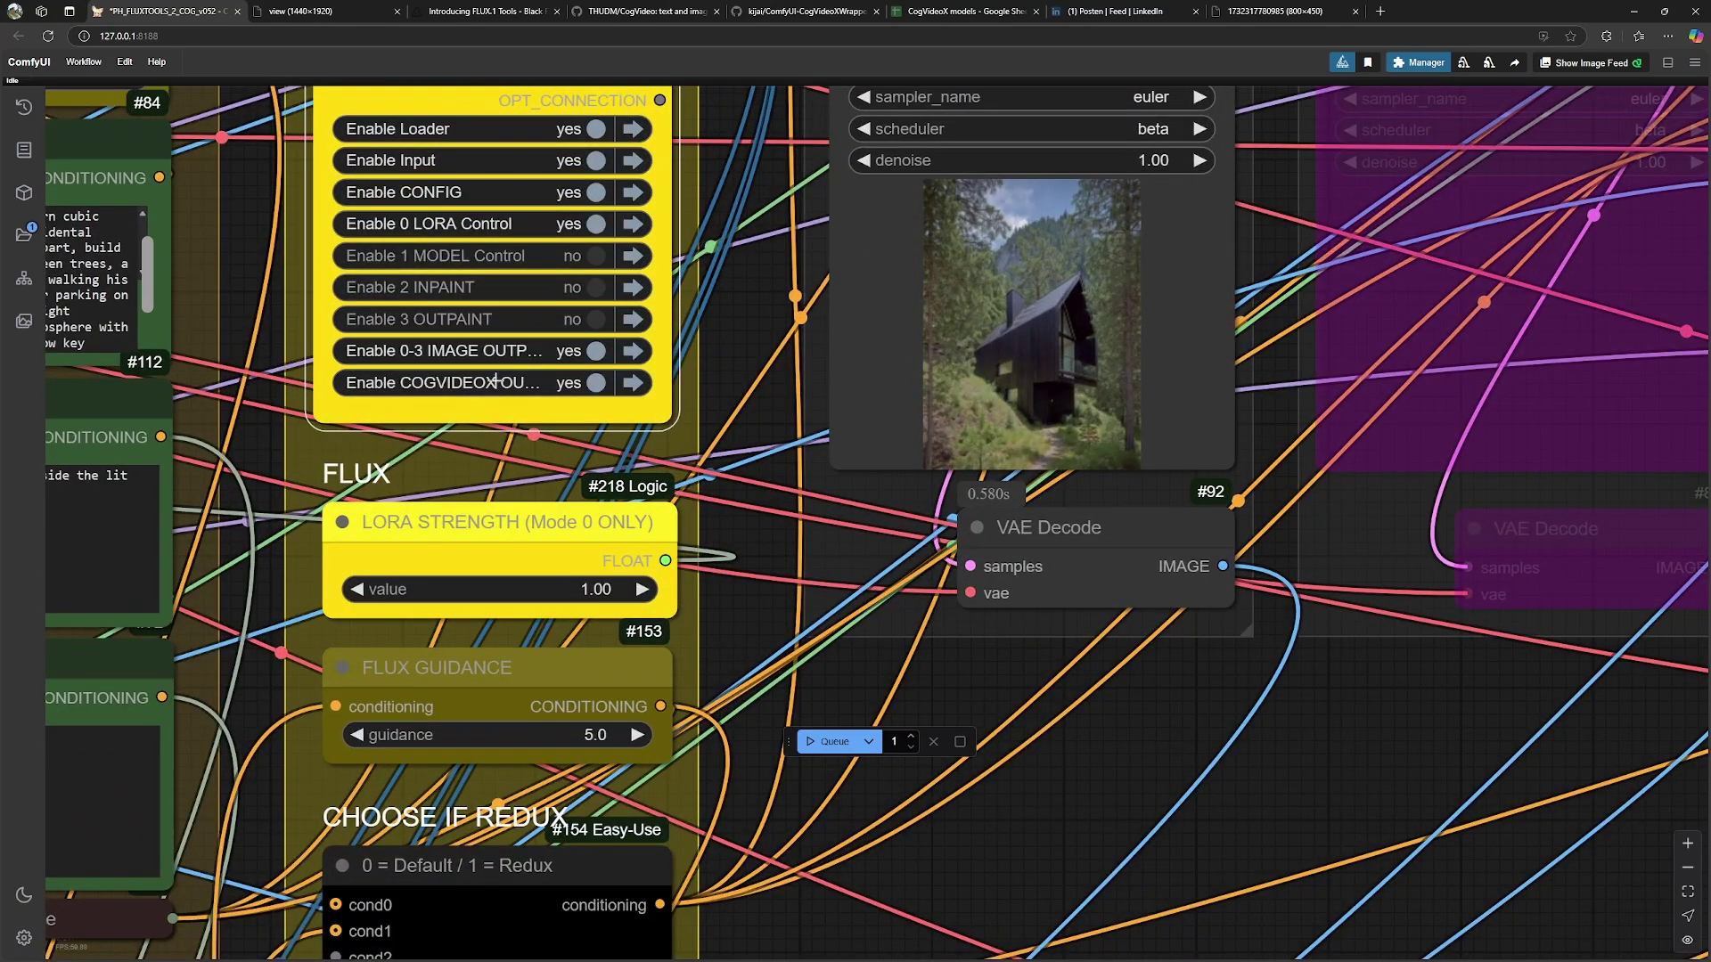
click(495, 388)
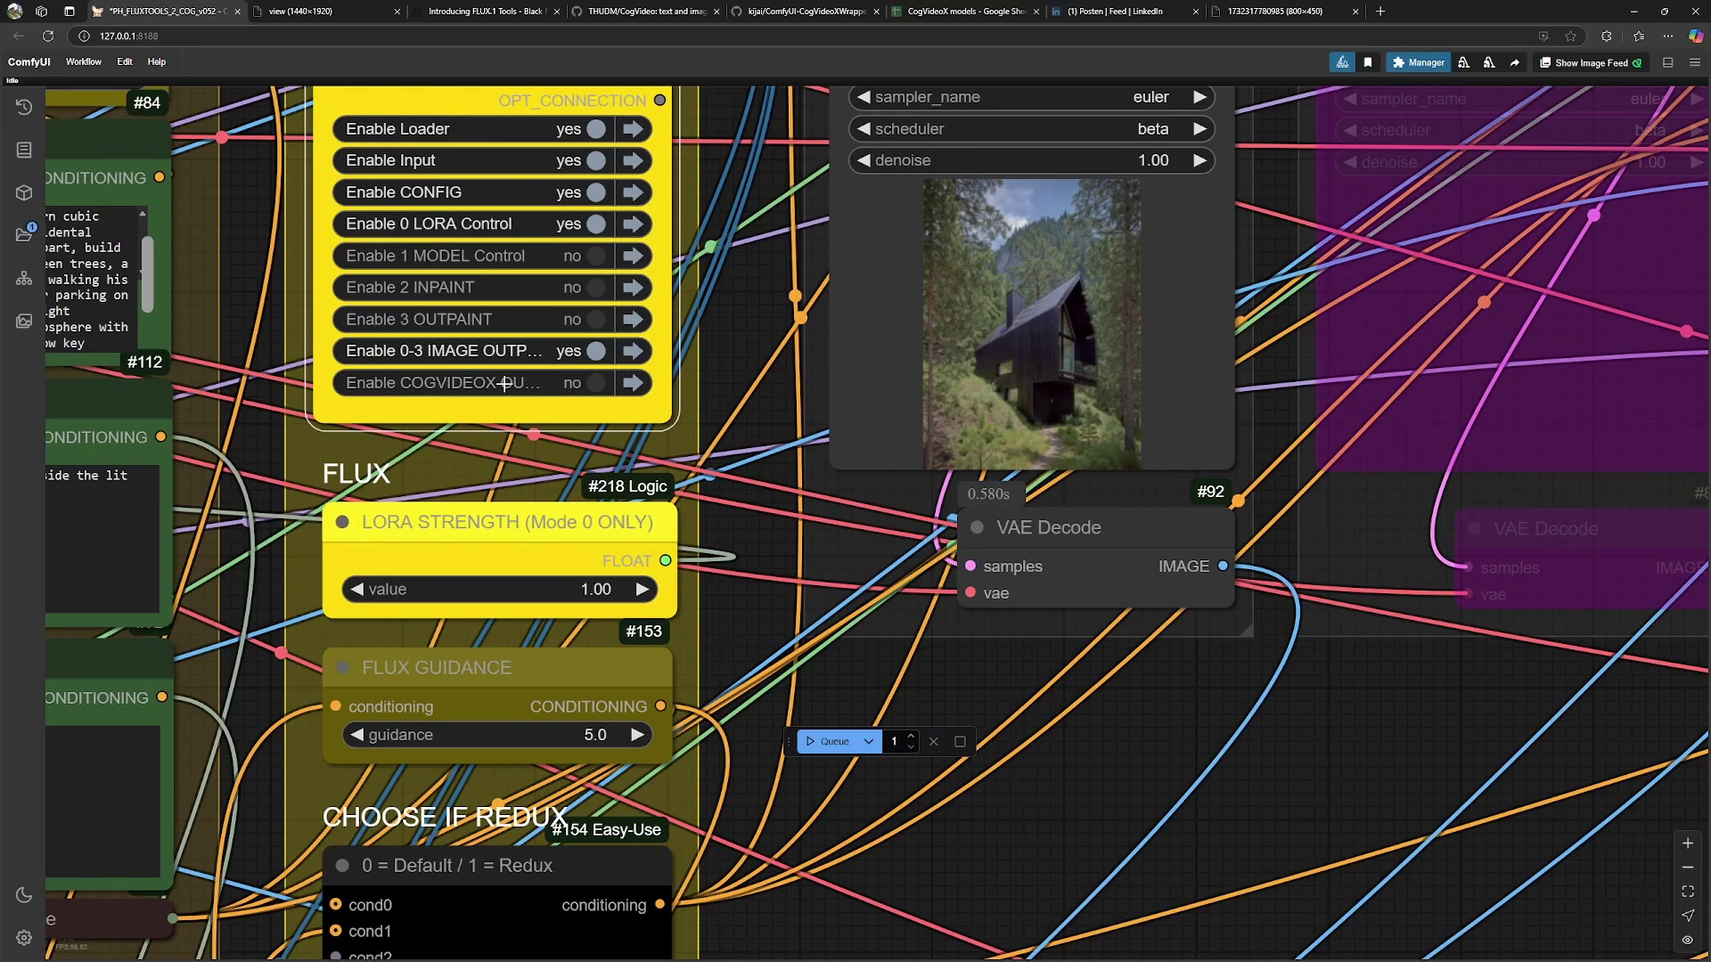
Set the Preview Chooser node's mode to Progress first pick
scroll(538, 385, down, 5)
scroll(545, 399, down, 5)
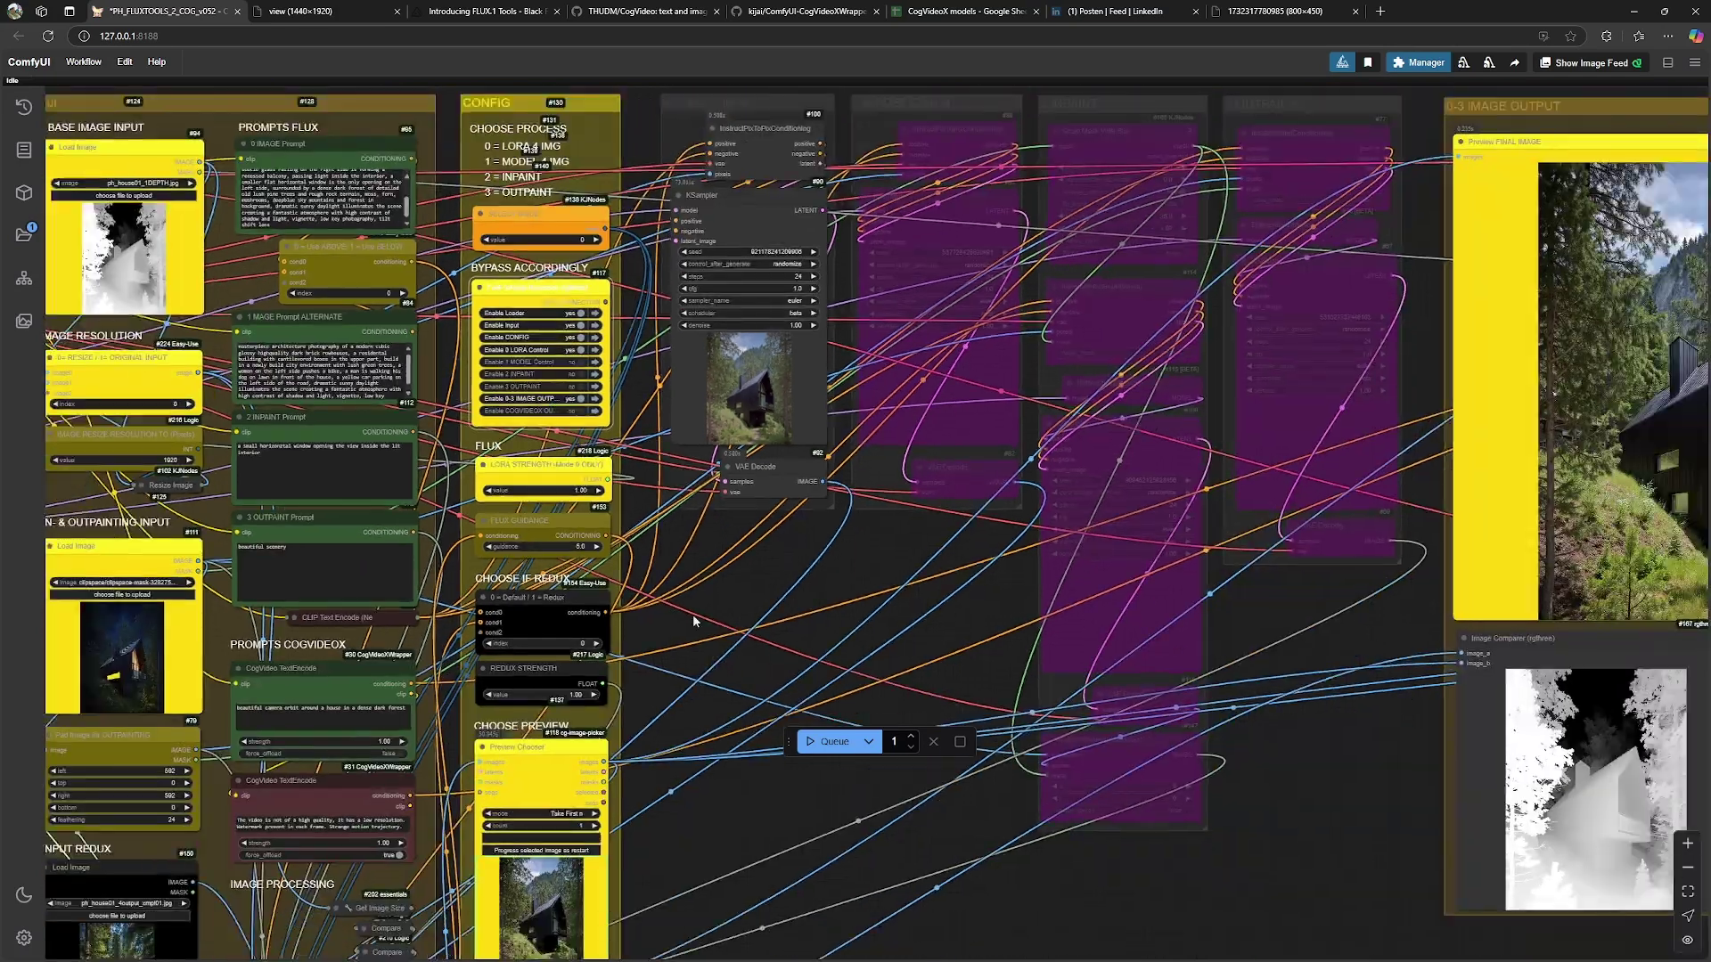
drag(692, 613, 750, 273)
scroll(642, 465, up, 8)
click(554, 479)
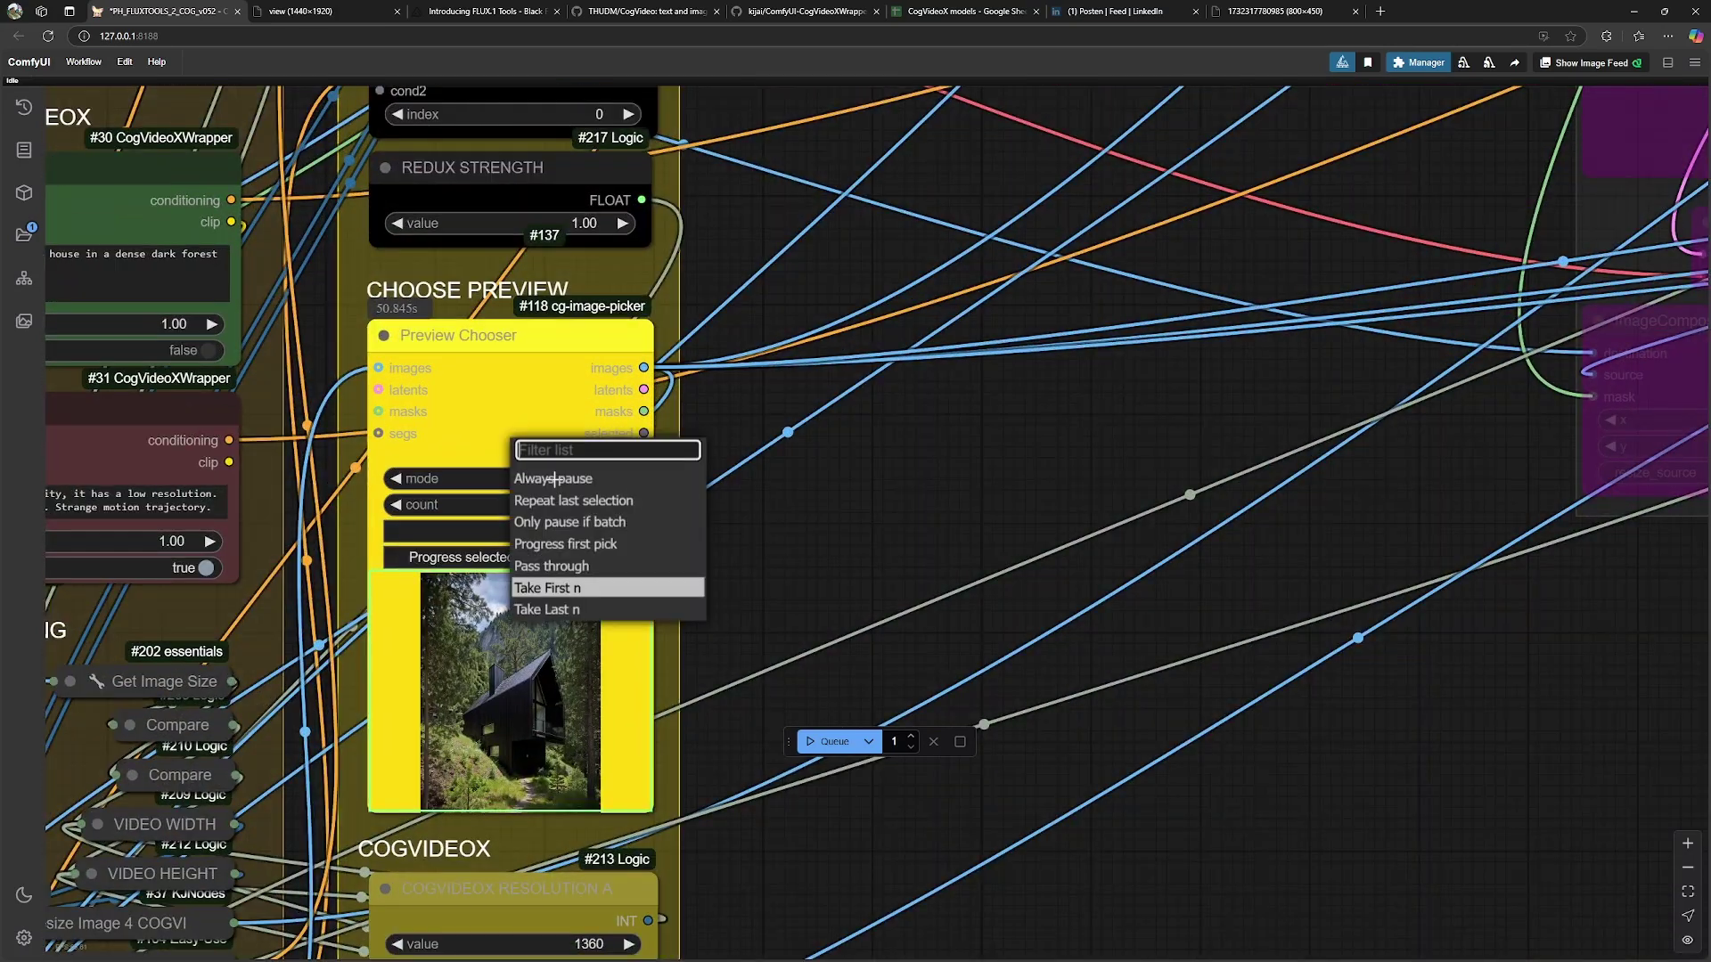
click(566, 544)
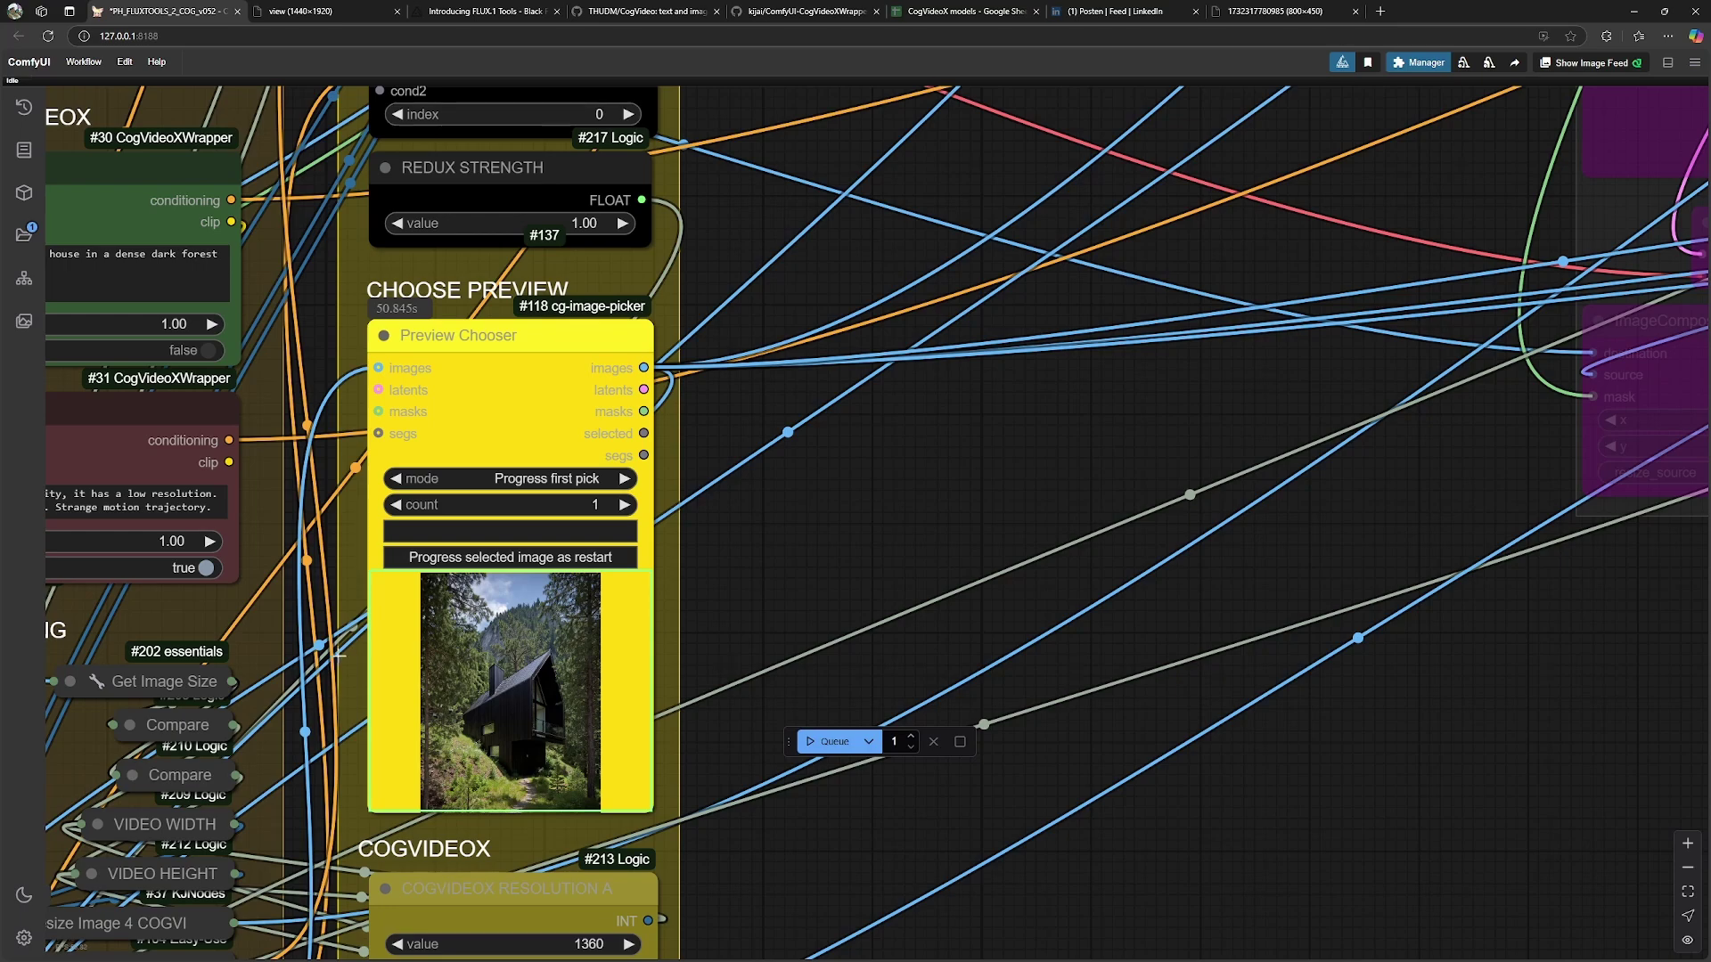
Copy the generated house image from the Preview FINAL IMAGE node in the 0-3 IMAGE OUTPUT group
scroll(977, 527, down, 2)
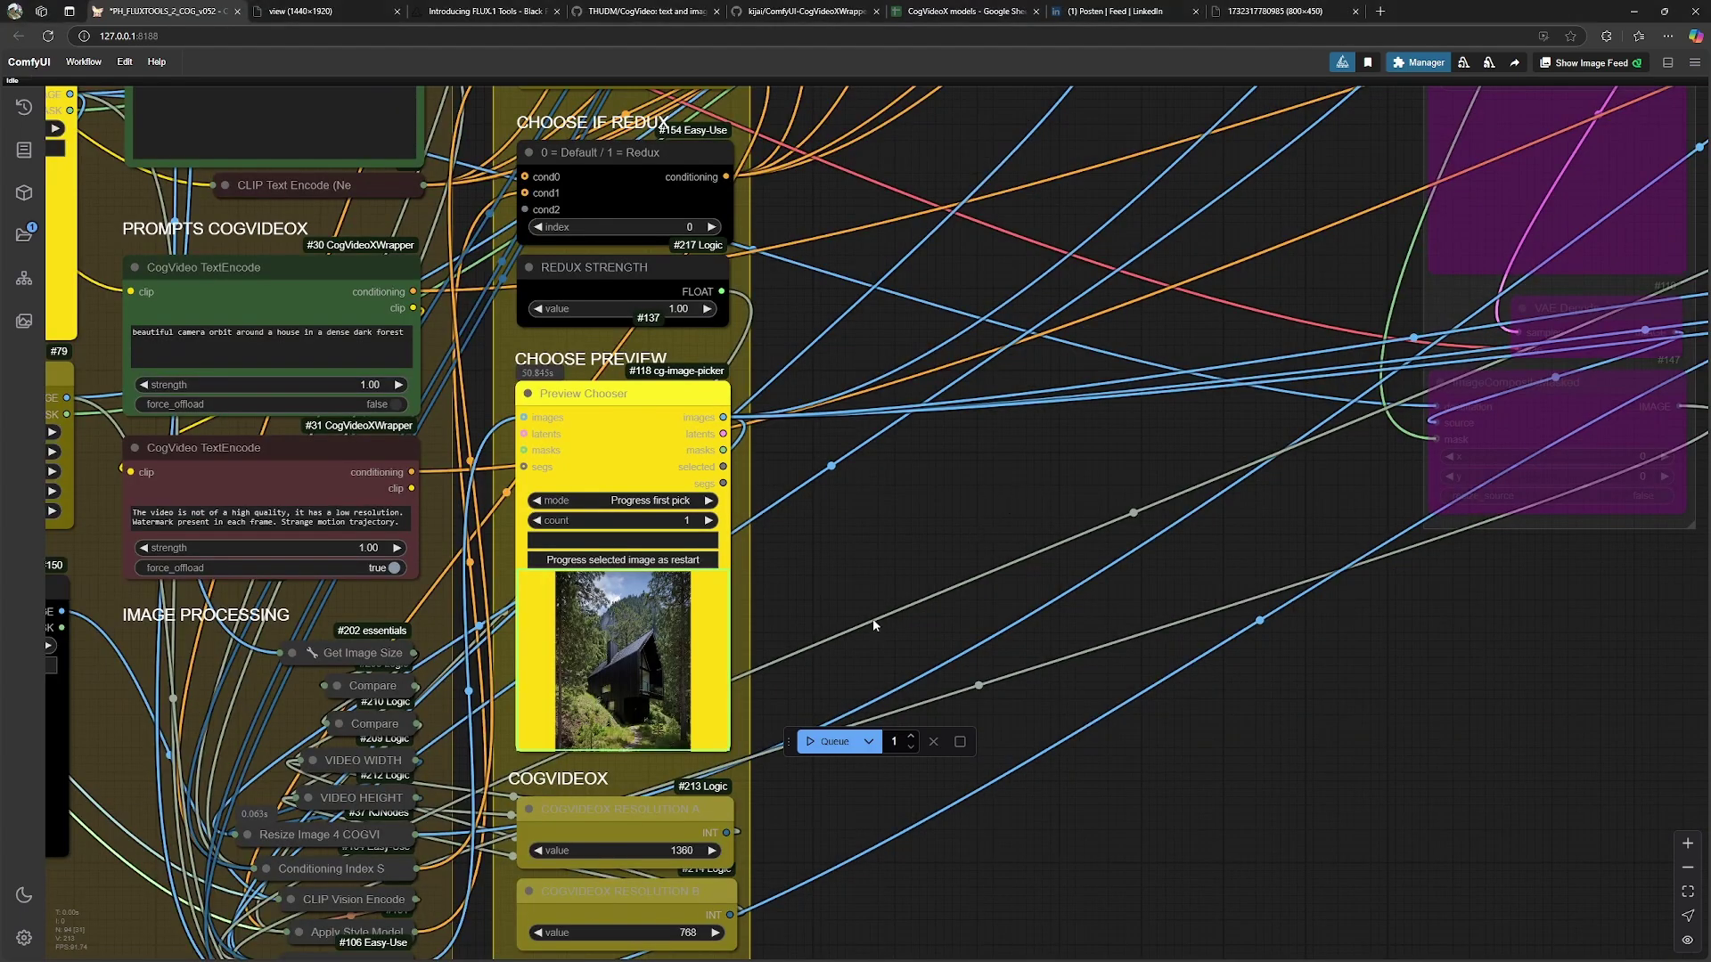
scroll(874, 619, down, 3)
scroll(904, 587, down, 1)
scroll(927, 538, up, 2)
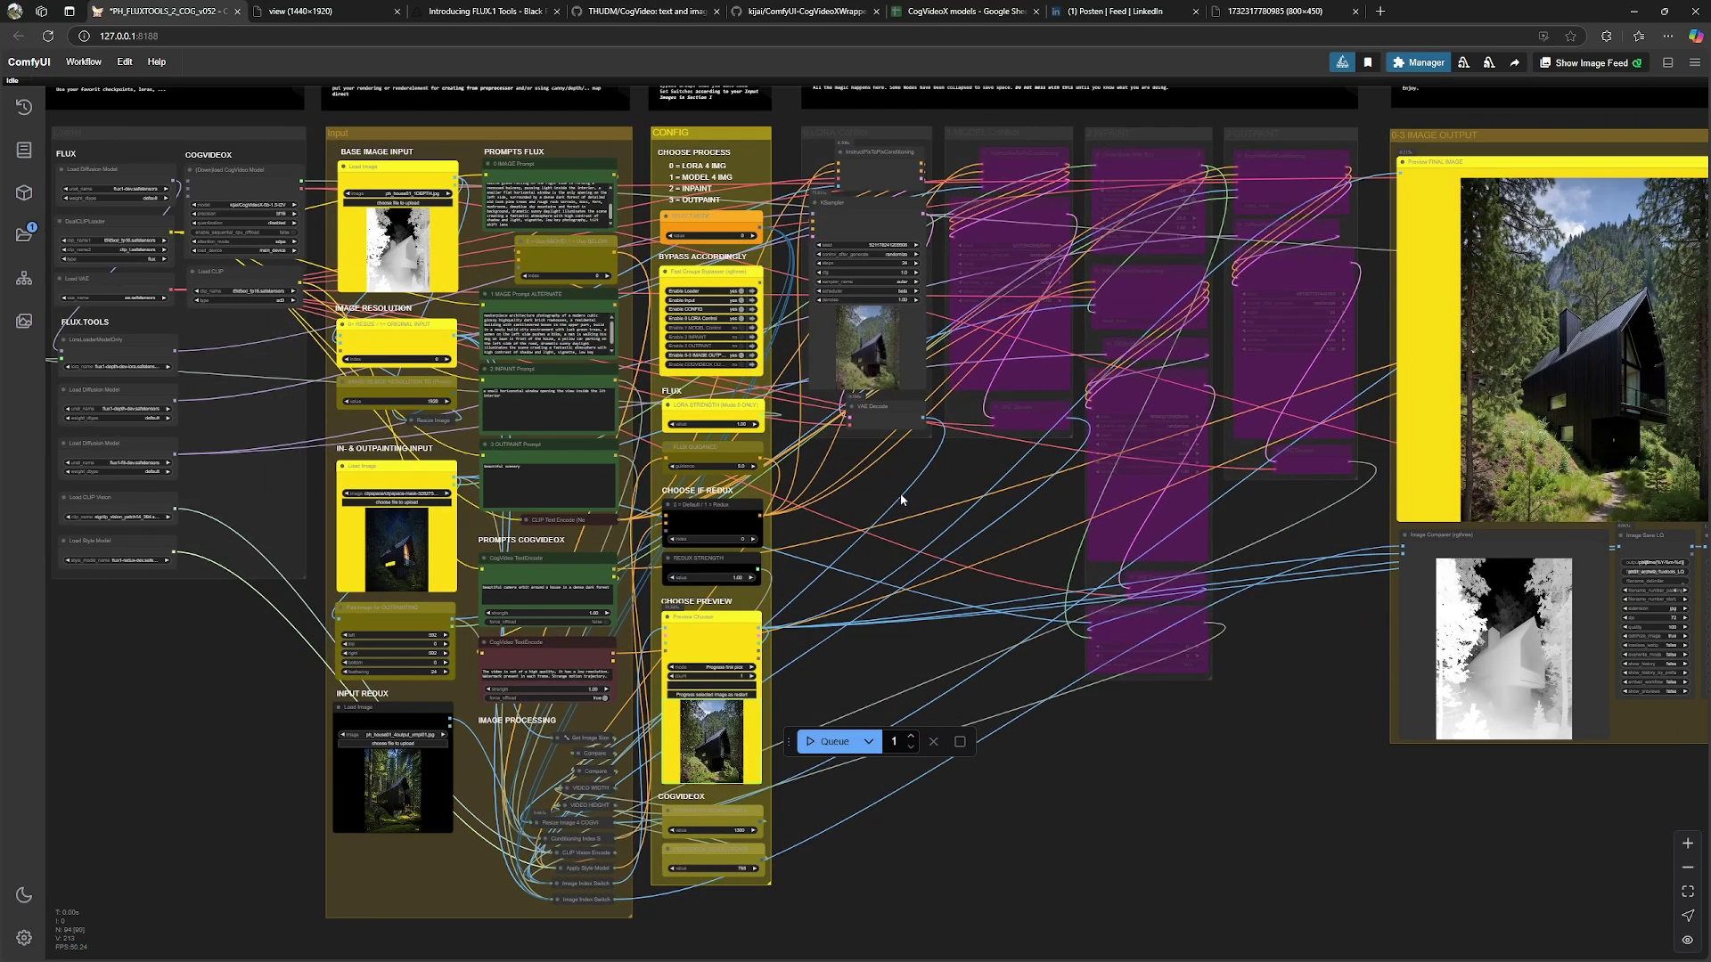
scroll(887, 505, up, 3)
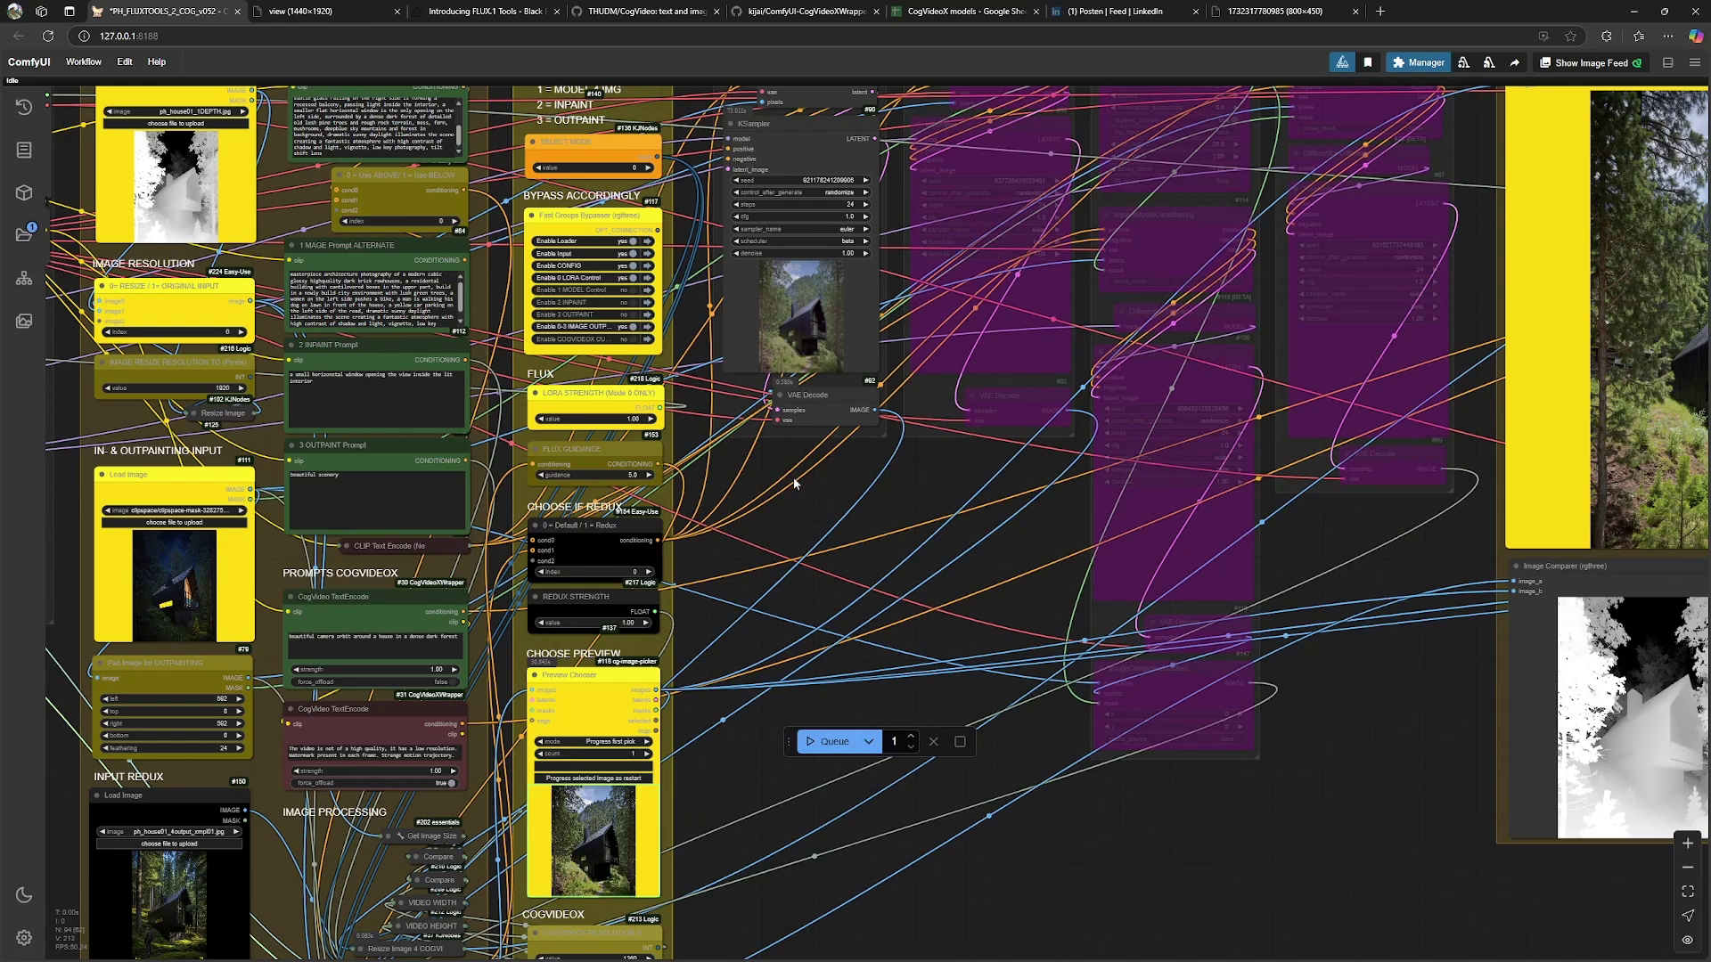
mouse_move(804, 469)
mouse_down()
mouse_move(795, 575)
mouse_move(628, 570)
mouse_up()
drag(861, 597, 610, 558)
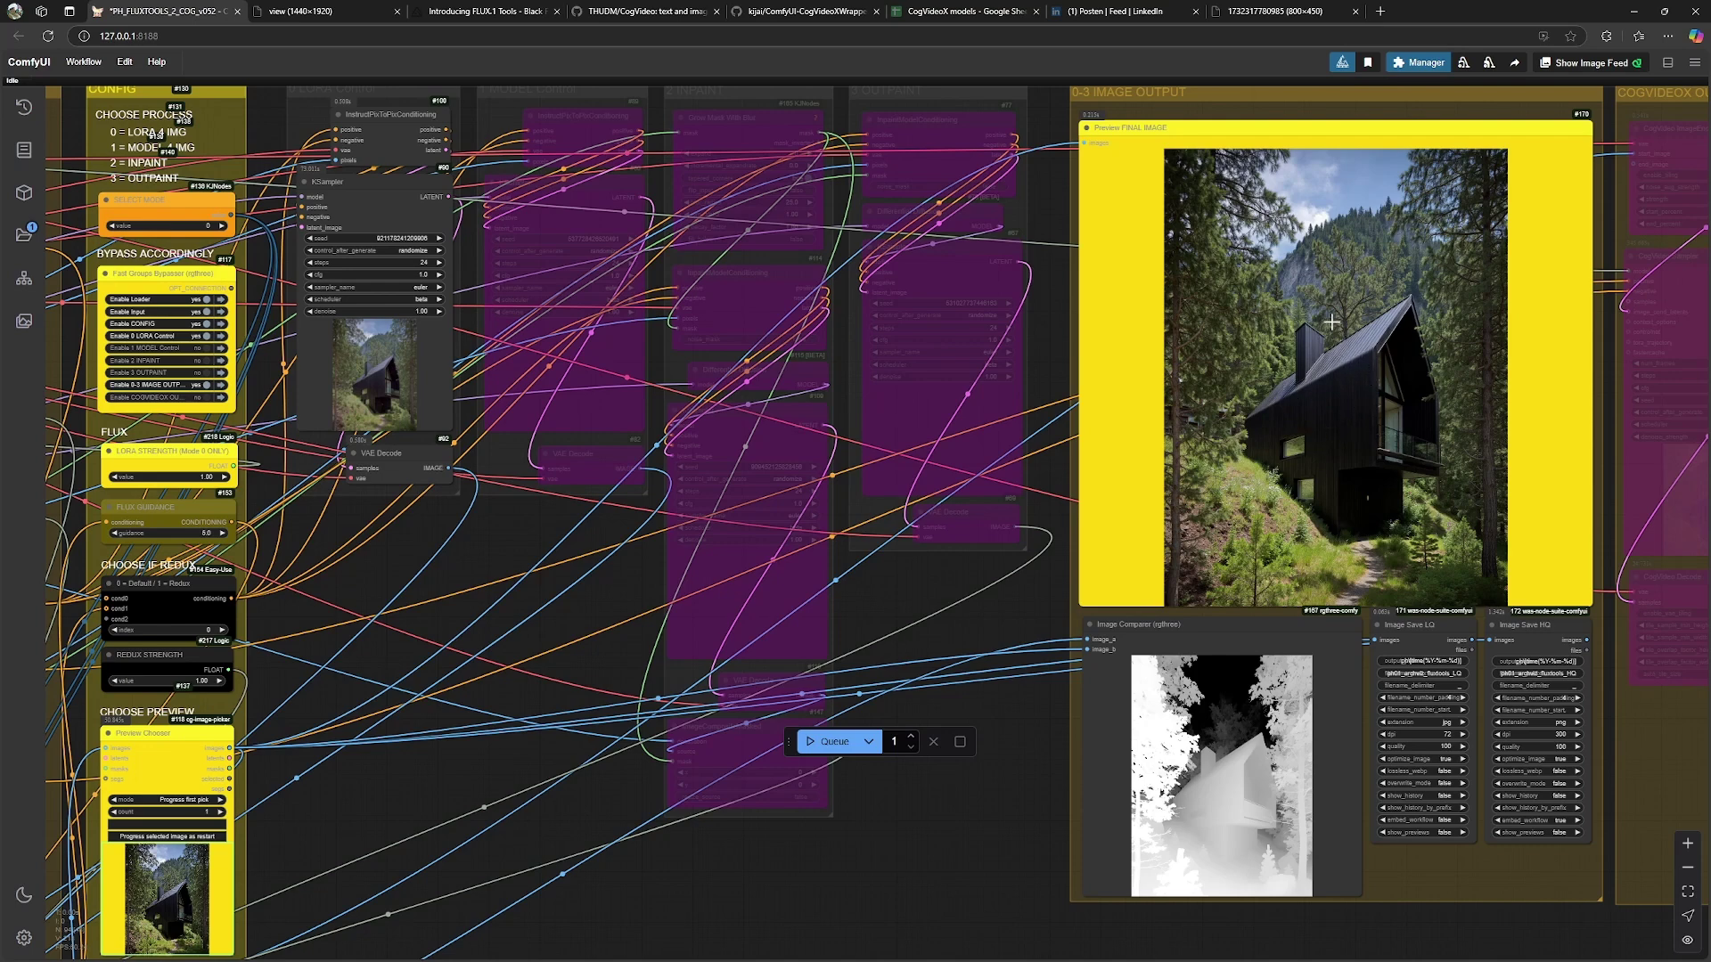
right_click(1331, 322)
click(1154, 476)
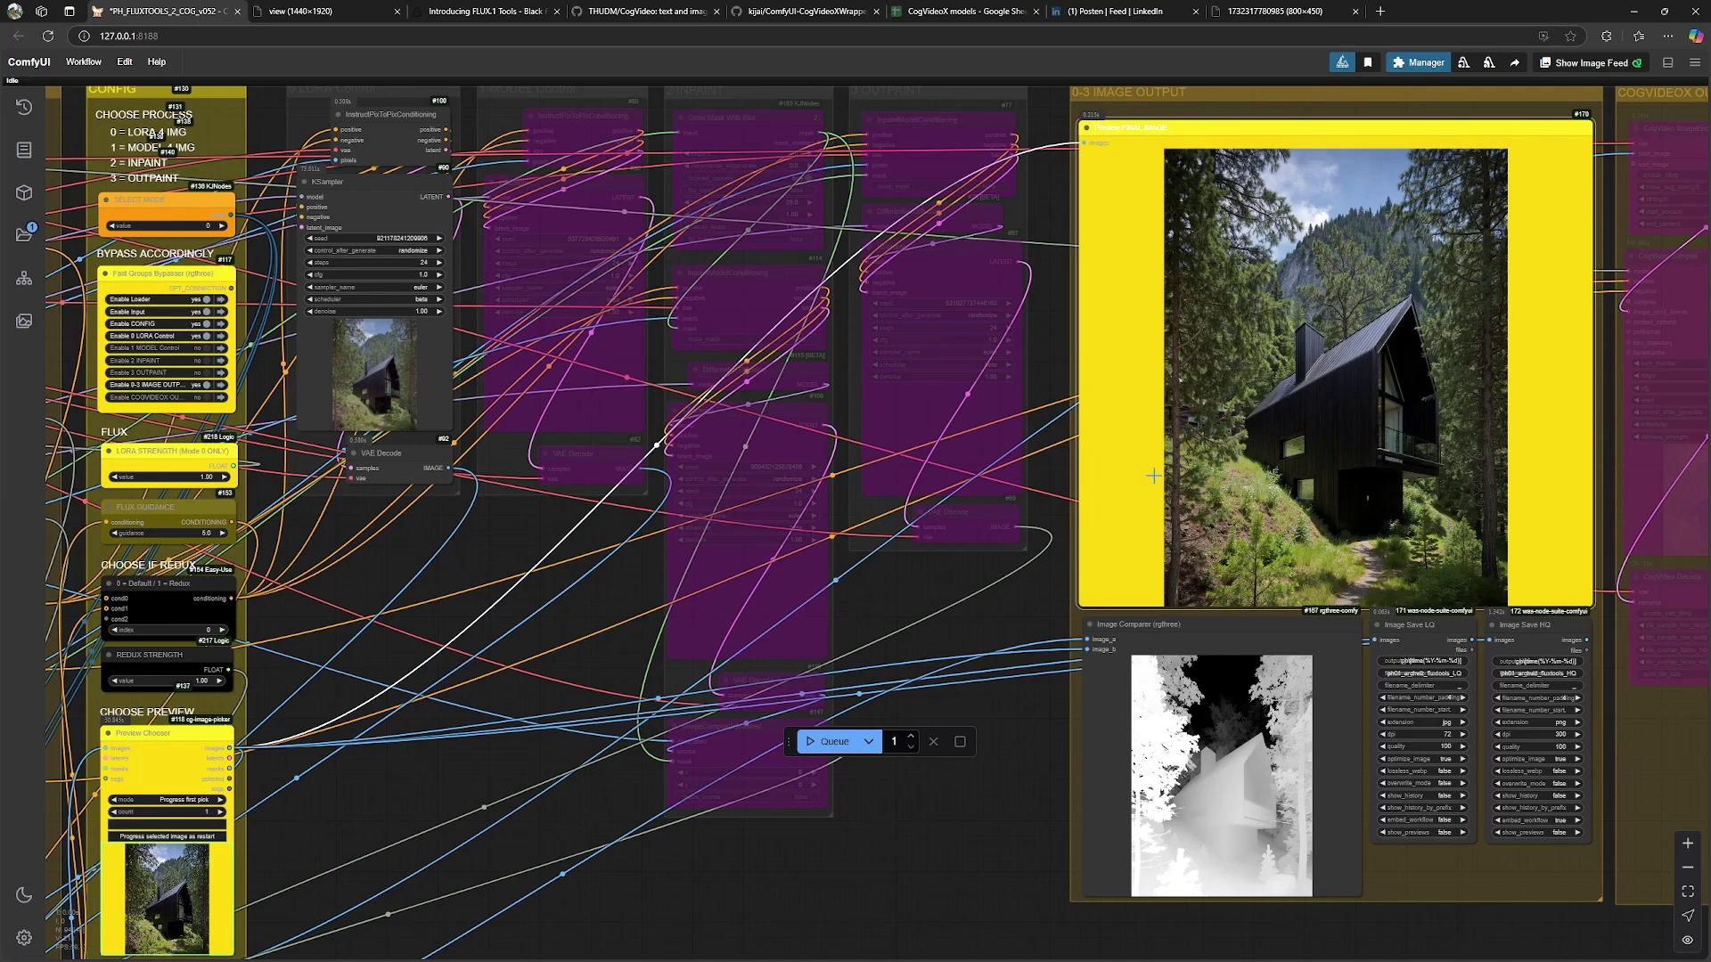
Paste the copied house image into the Load Image node under IN- & OUTPAINTING INPUT
drag(519, 640, 1016, 630)
scroll(989, 630, down, 3)
scroll(415, 614, up, 6)
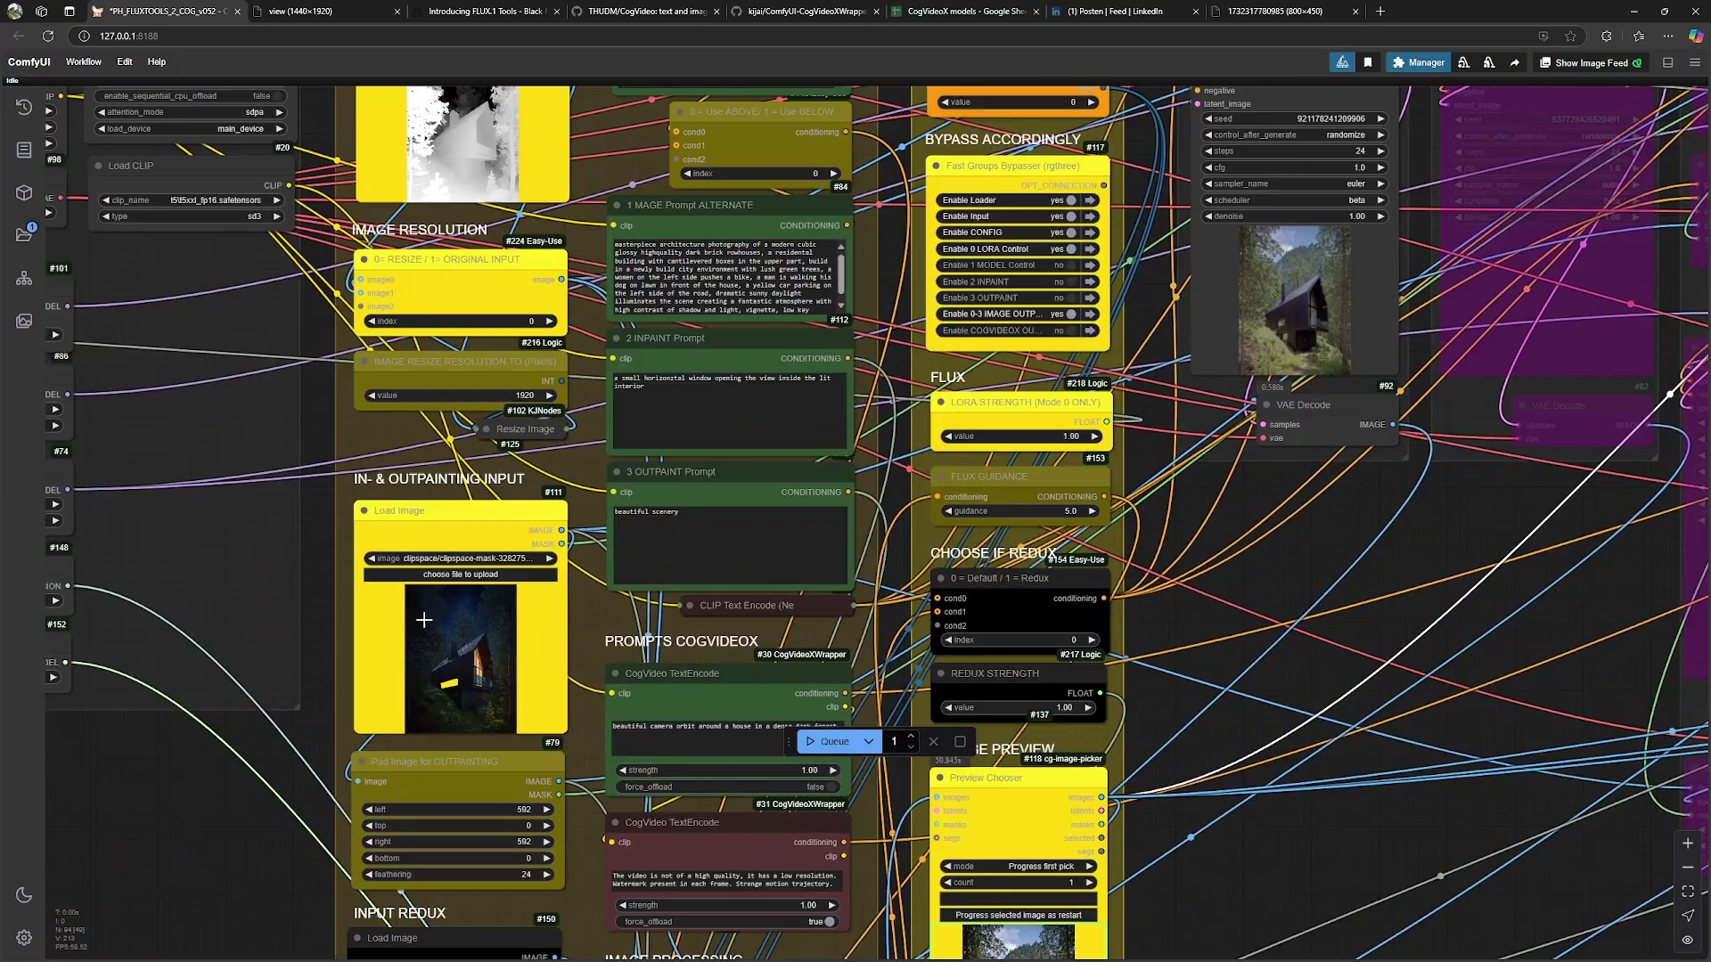
click(391, 621)
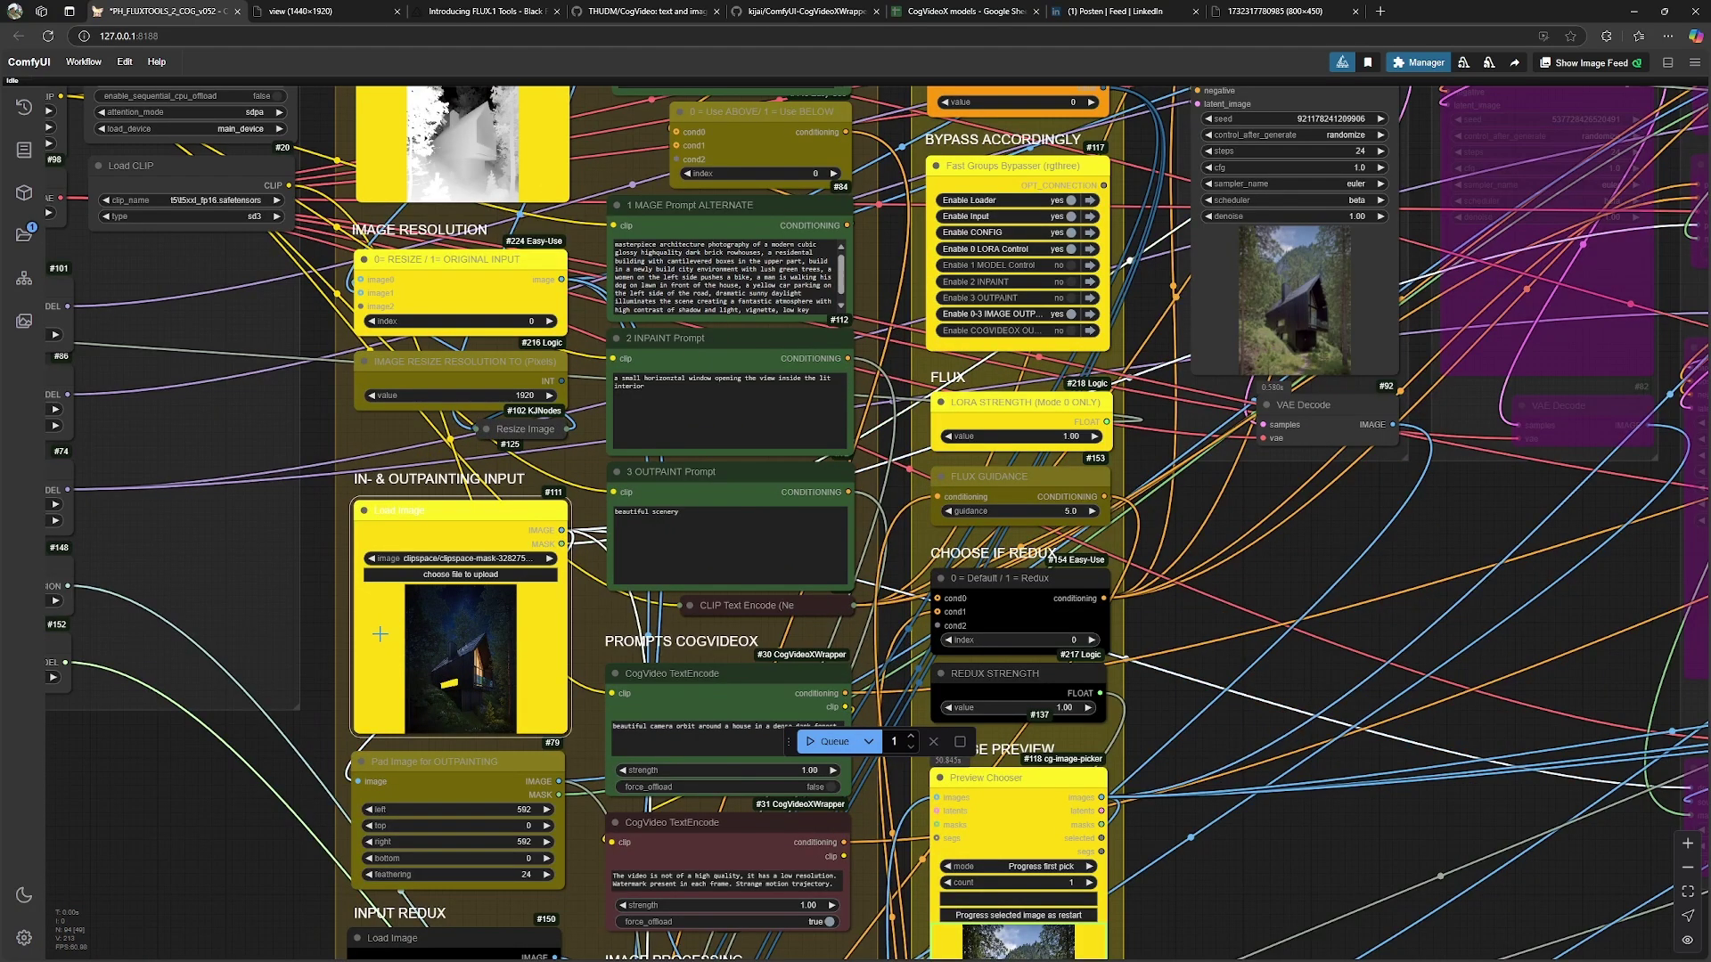
key(ctrl+v)
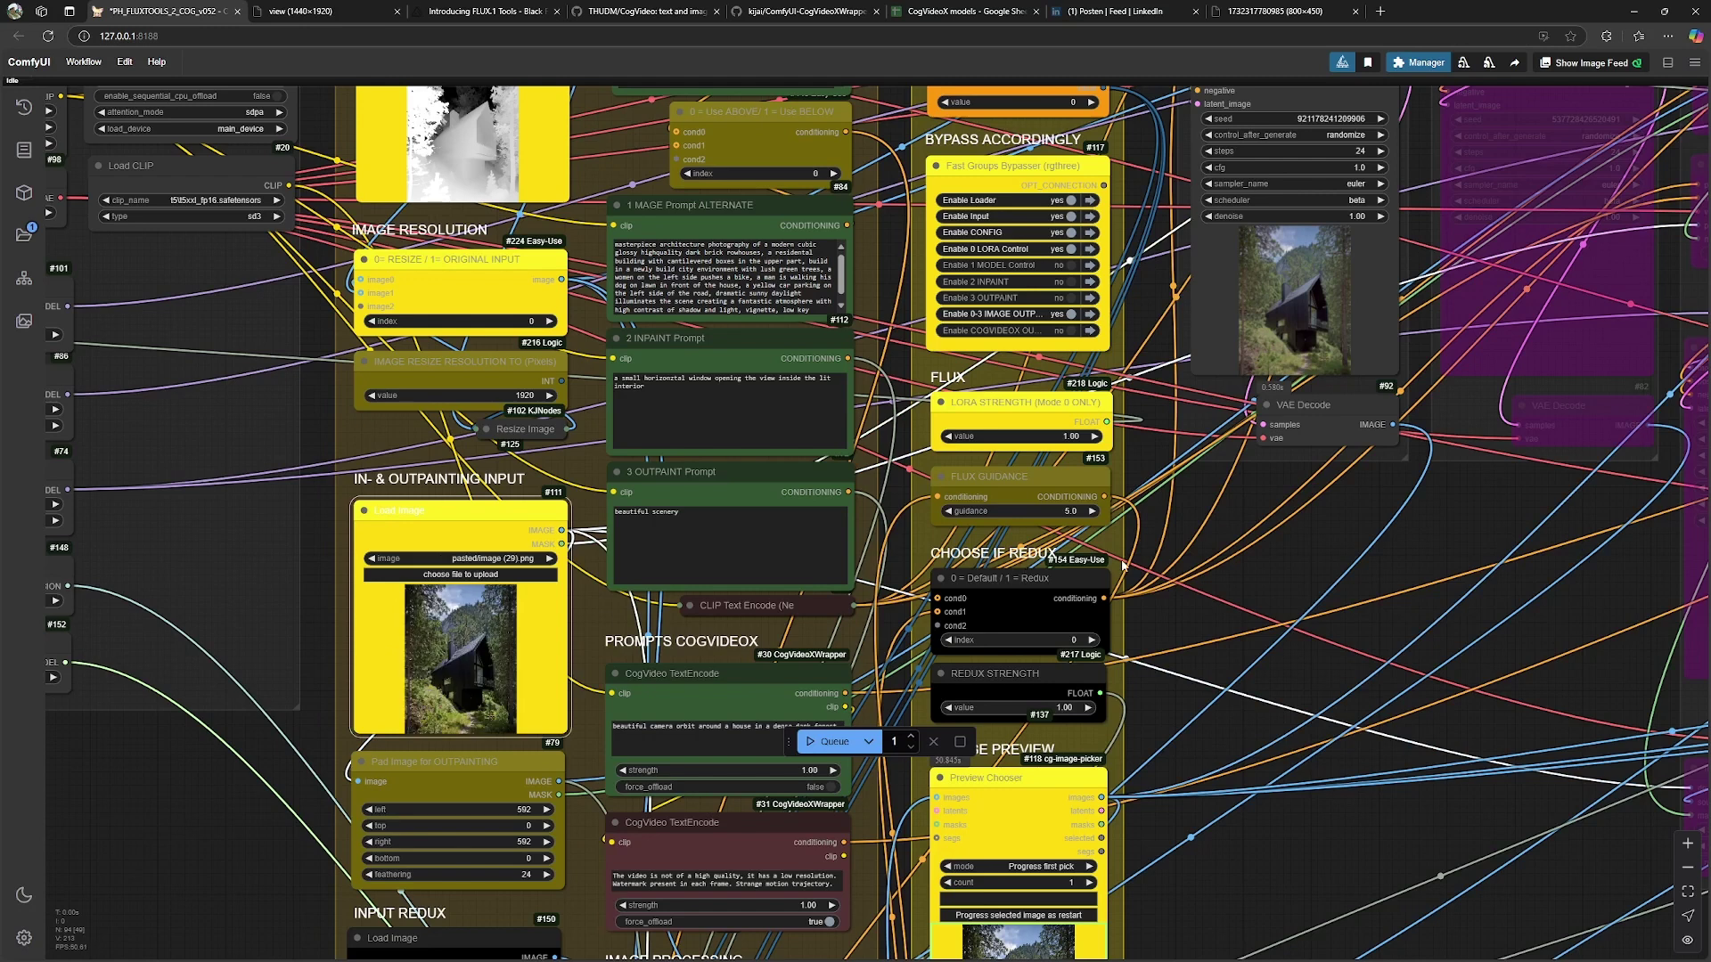
Mask both small windows on the house's side facade with a thicker brush in the mask editor and save the mask
right_click(445, 635)
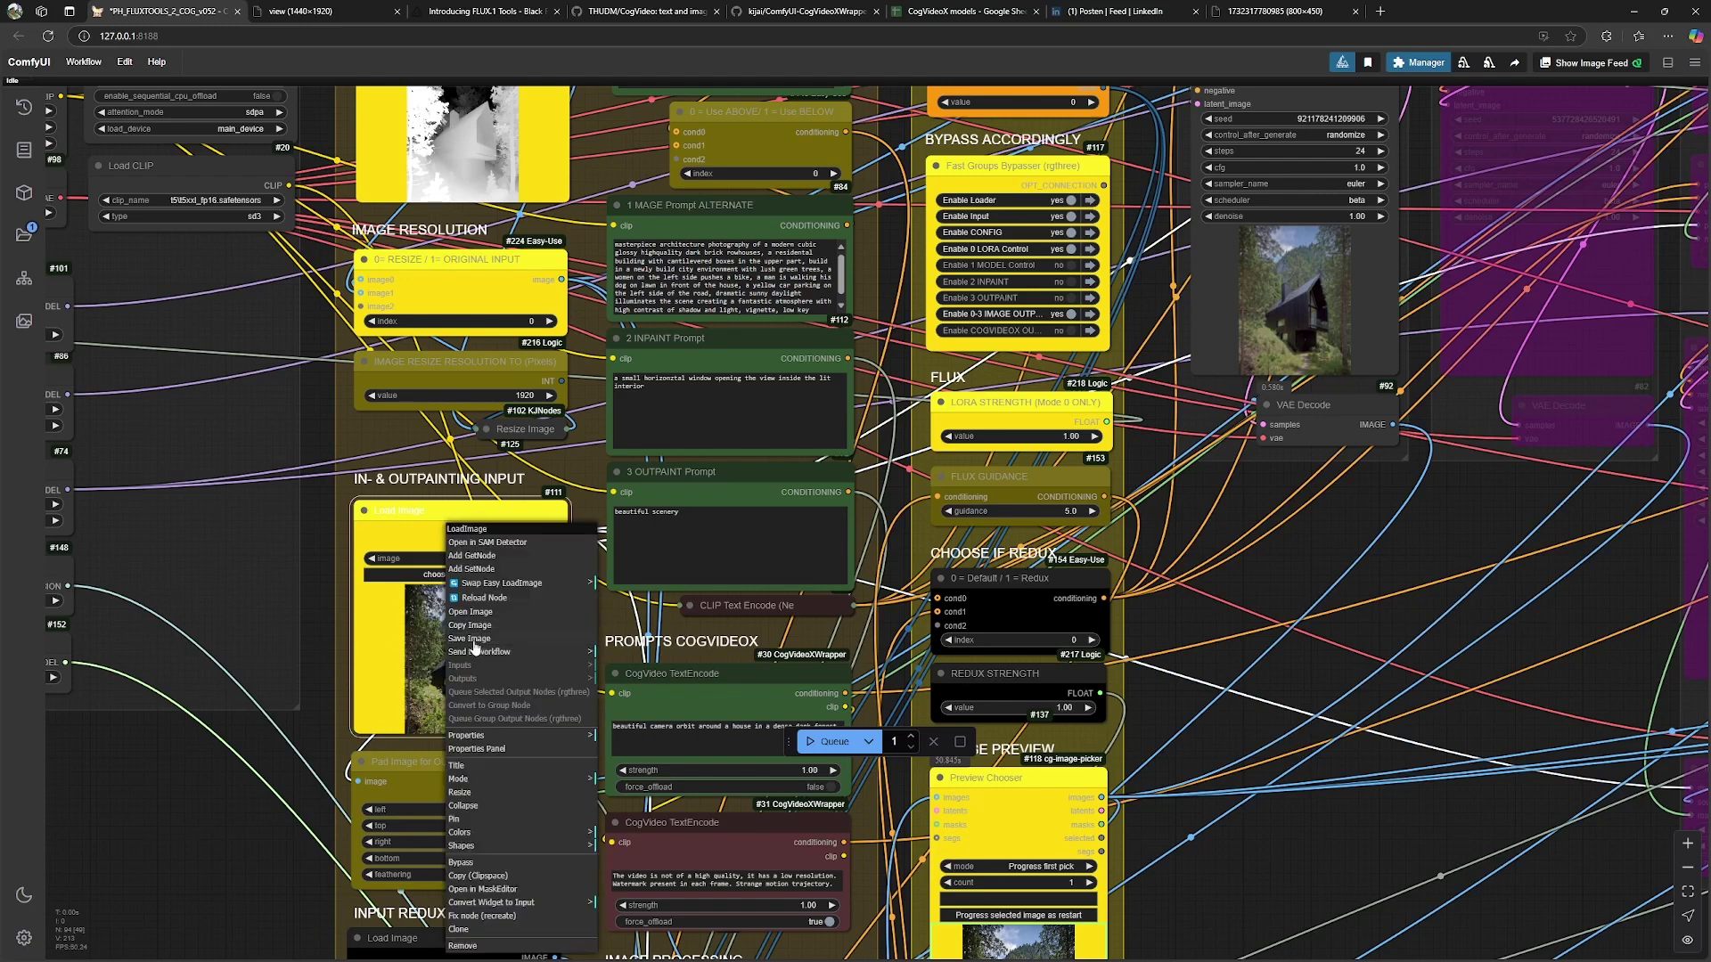
click(488, 889)
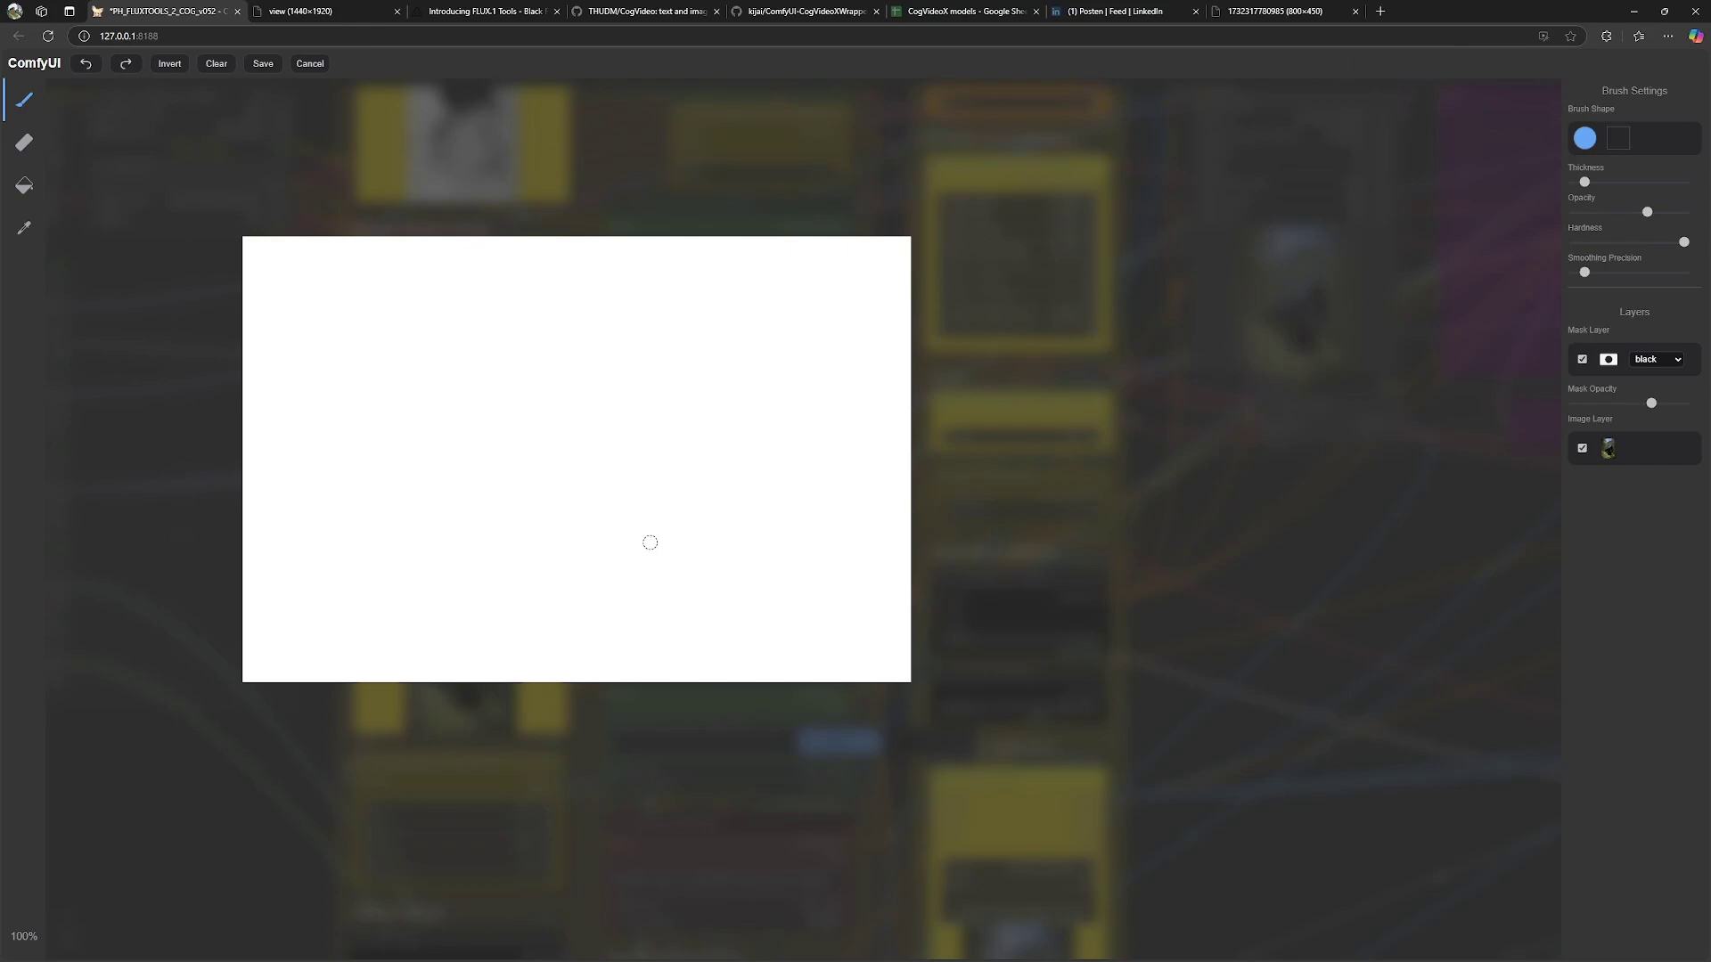
scroll(743, 664, up, 5)
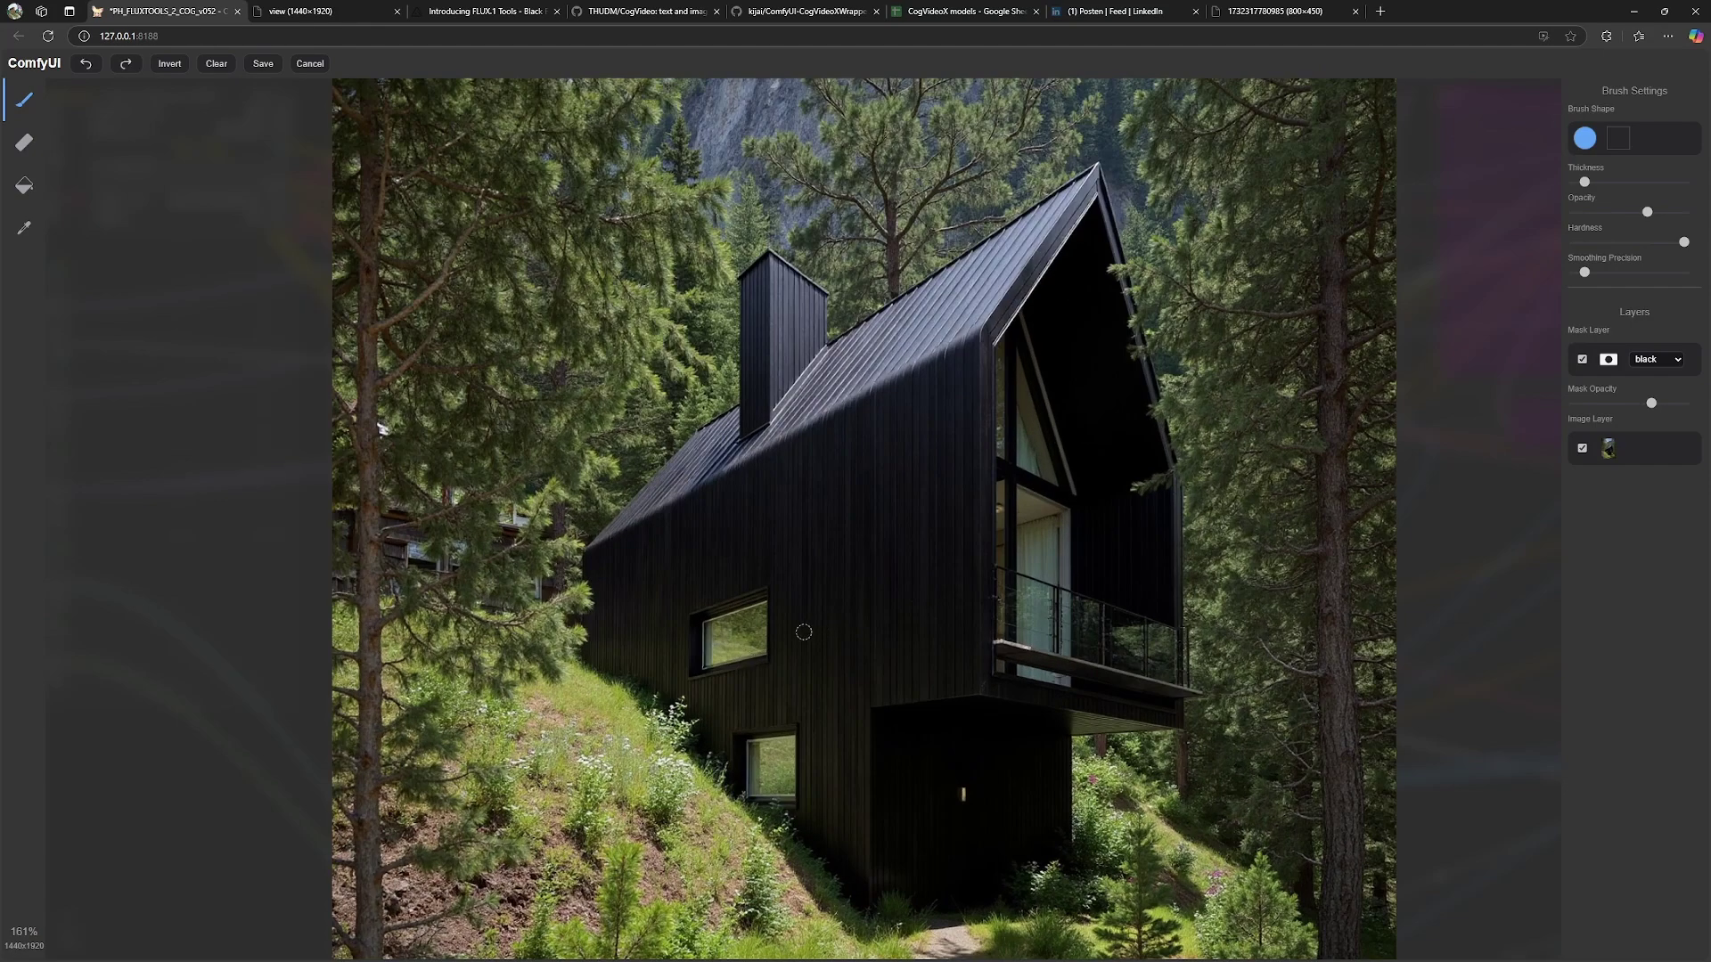
drag(1584, 182, 1595, 182)
mouse_move(638, 649)
mouse_down()
mouse_move(776, 595)
mouse_move(650, 625)
mouse_move(725, 644)
mouse_move(703, 653)
mouse_move(703, 692)
mouse_move(754, 621)
mouse_move(771, 666)
mouse_move(746, 745)
mouse_move(760, 776)
mouse_move(775, 748)
mouse_move(750, 728)
mouse_move(772, 784)
mouse_move(756, 779)
mouse_move(791, 715)
mouse_move(810, 796)
mouse_move(738, 794)
mouse_move(760, 818)
mouse_move(790, 646)
mouse_move(810, 761)
mouse_move(751, 665)
mouse_move(709, 710)
mouse_move(767, 643)
mouse_move(790, 644)
mouse_move(722, 617)
mouse_move(714, 580)
mouse_up()
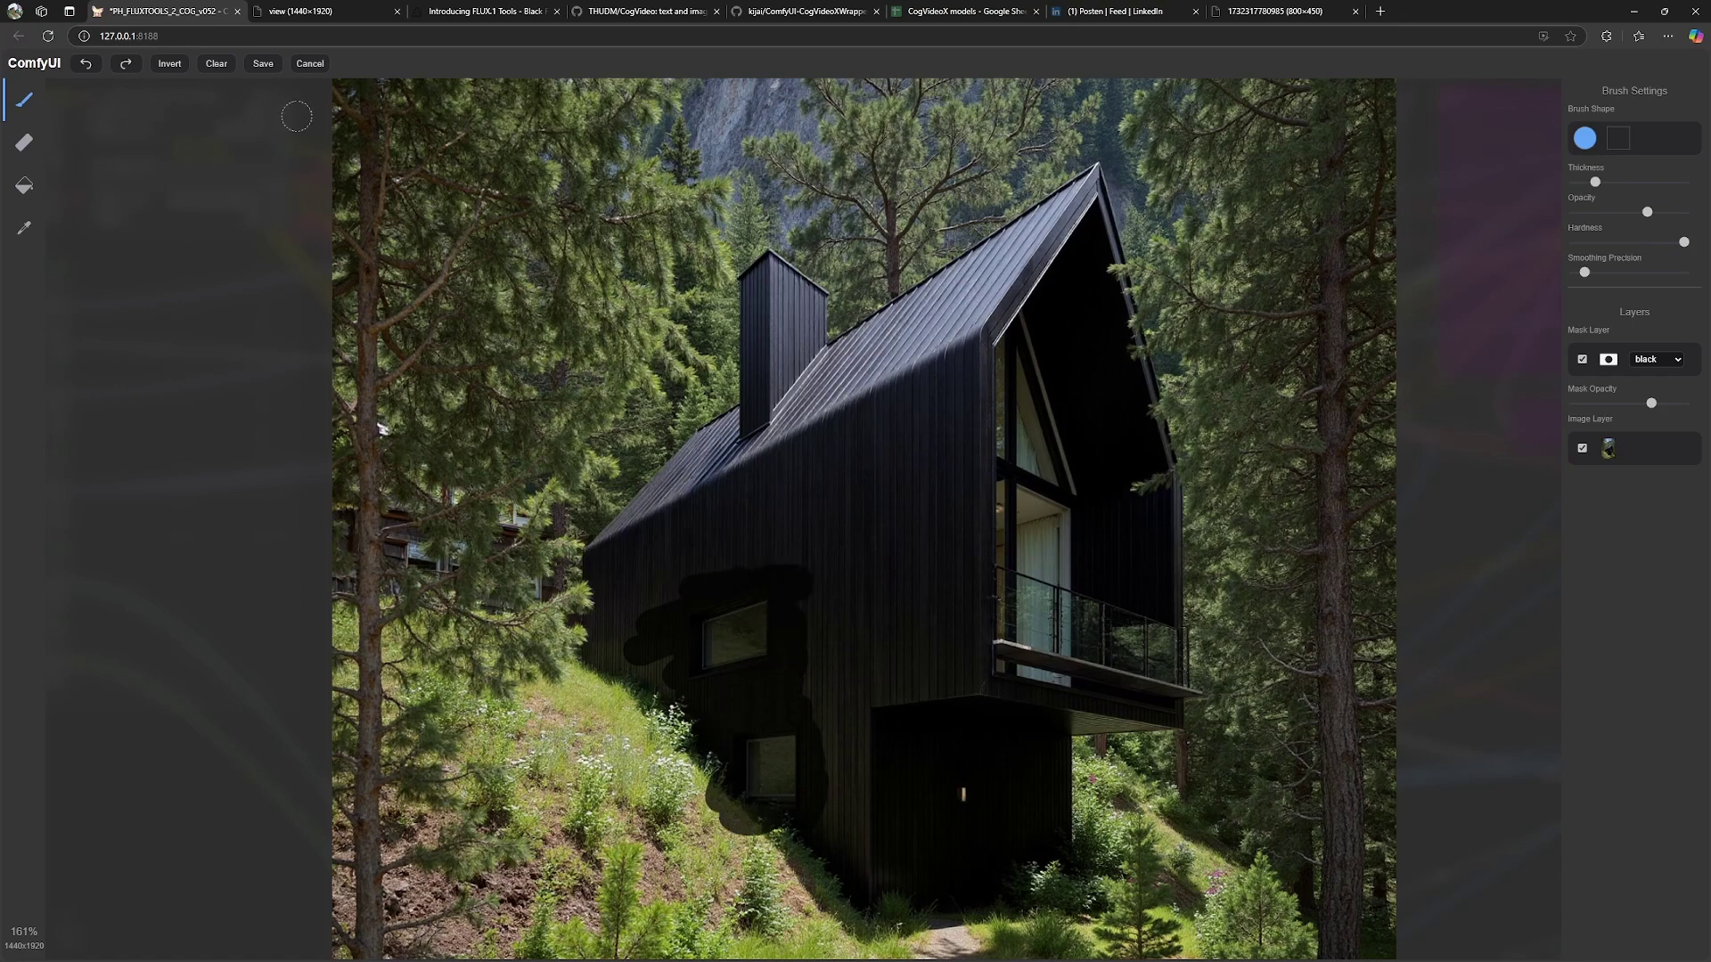
click(263, 63)
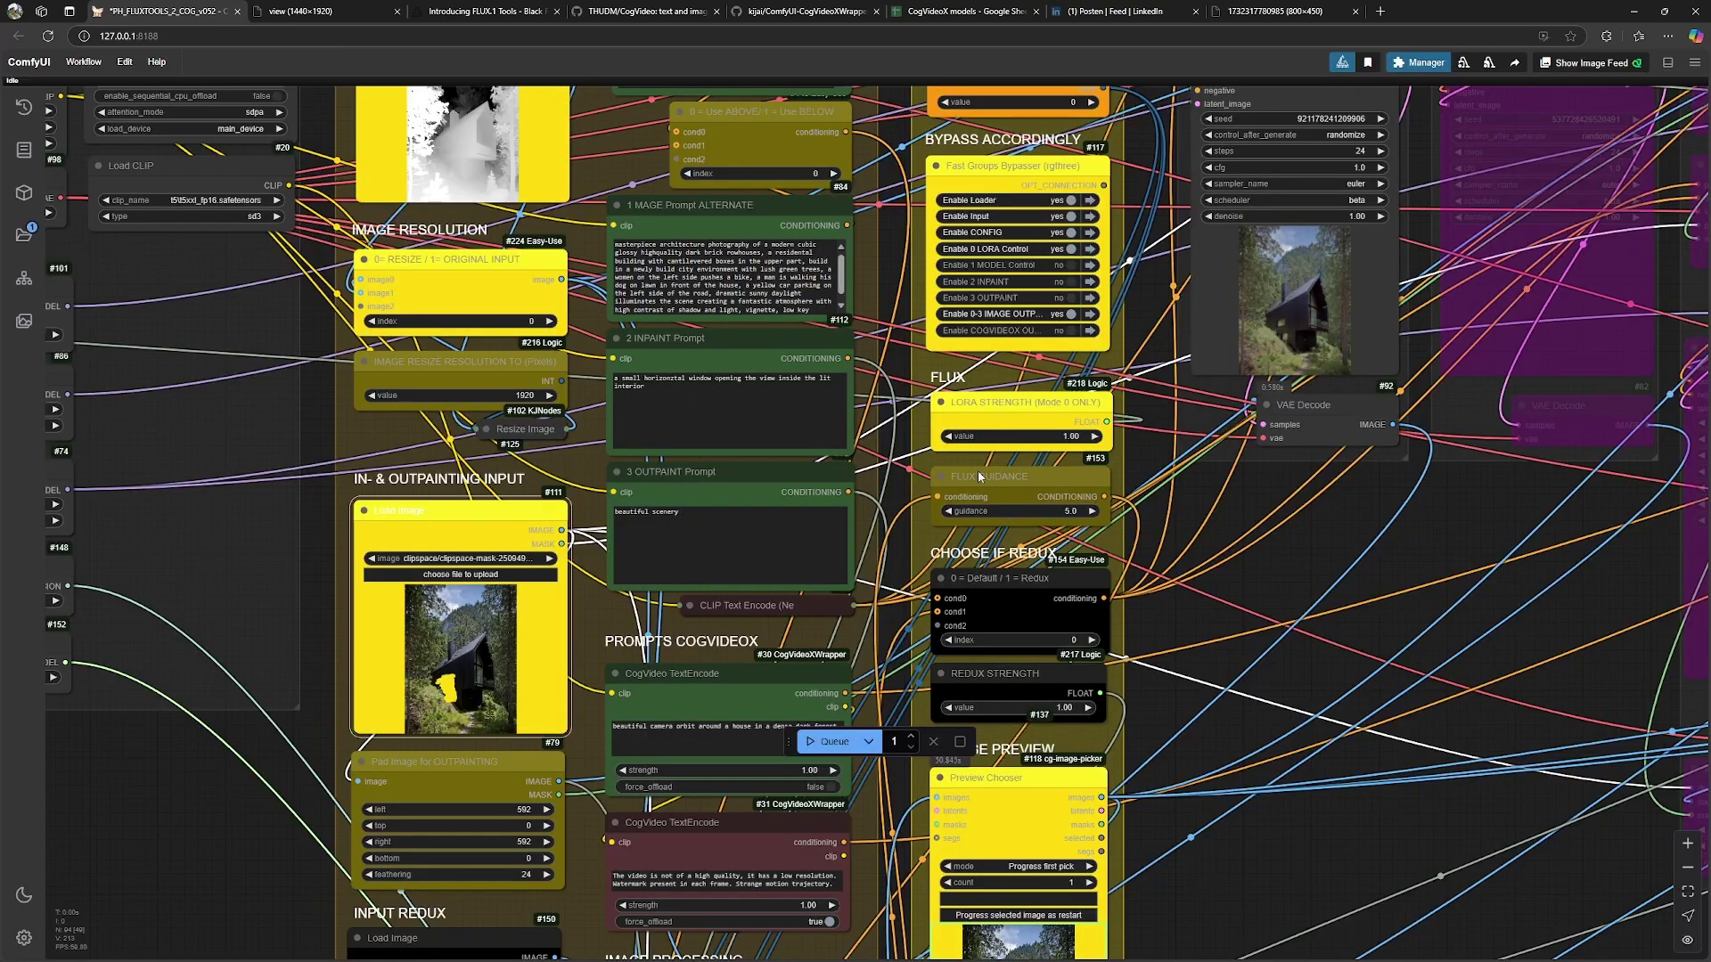
Replace the 2 INPAINT Prompt text with "completely closed facade of a black wooden house"
click(676, 390)
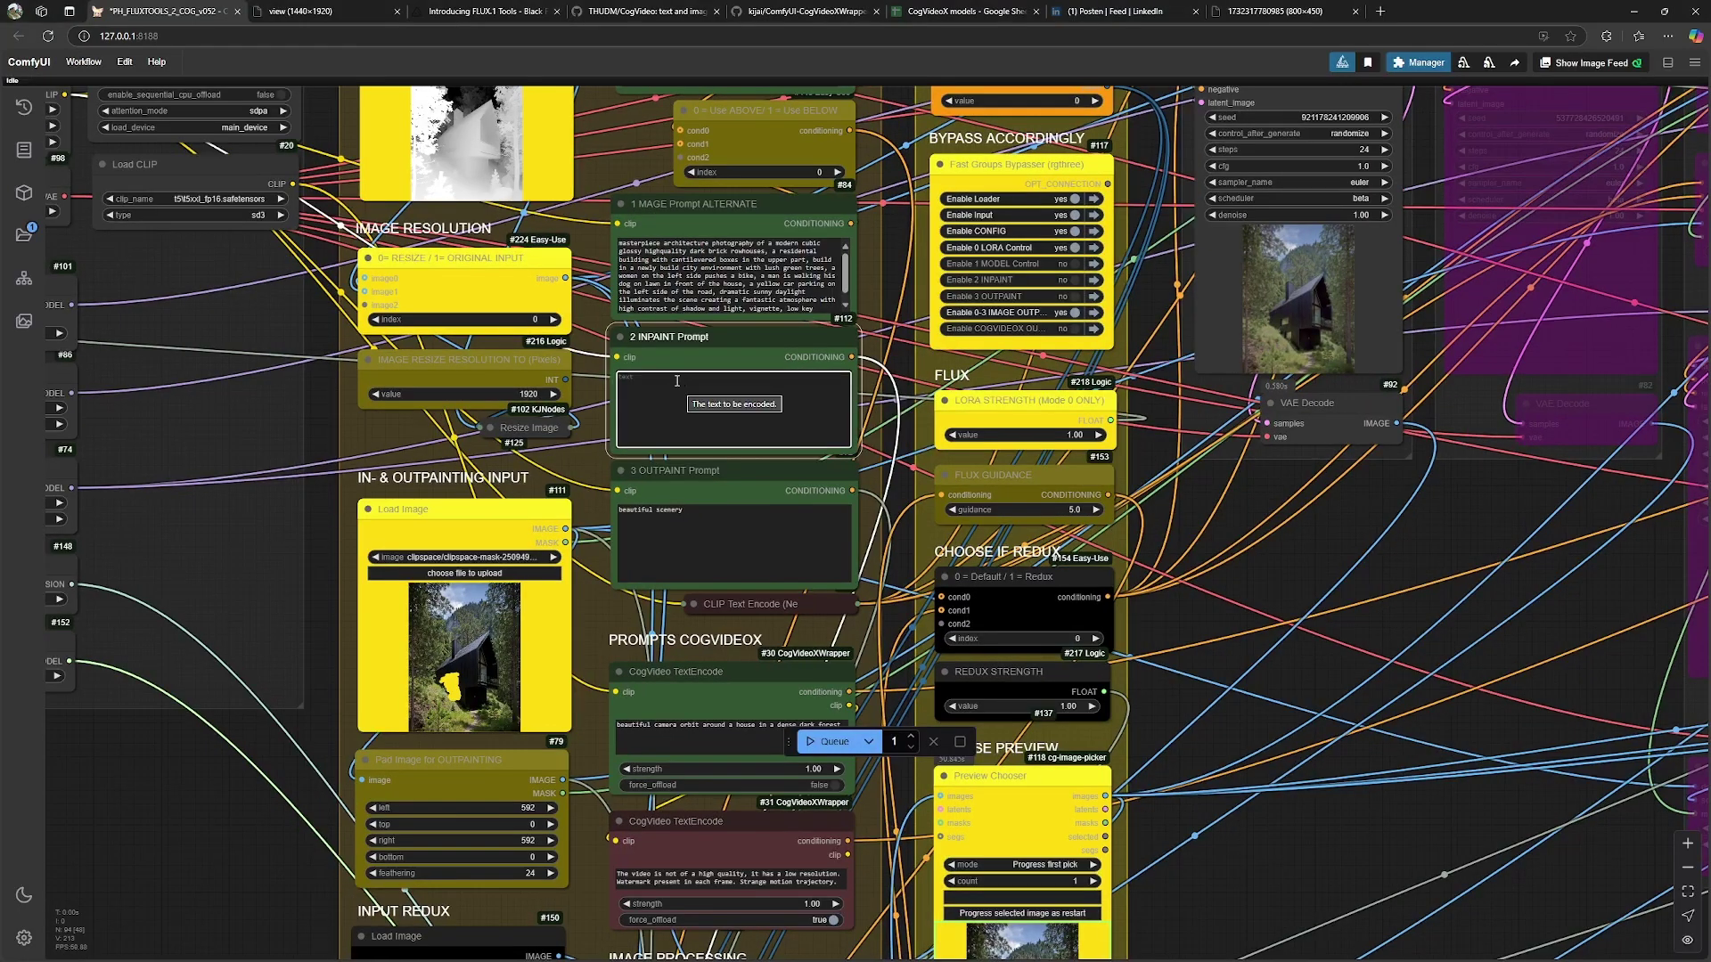
text(completely closed facade of a black wooden house)
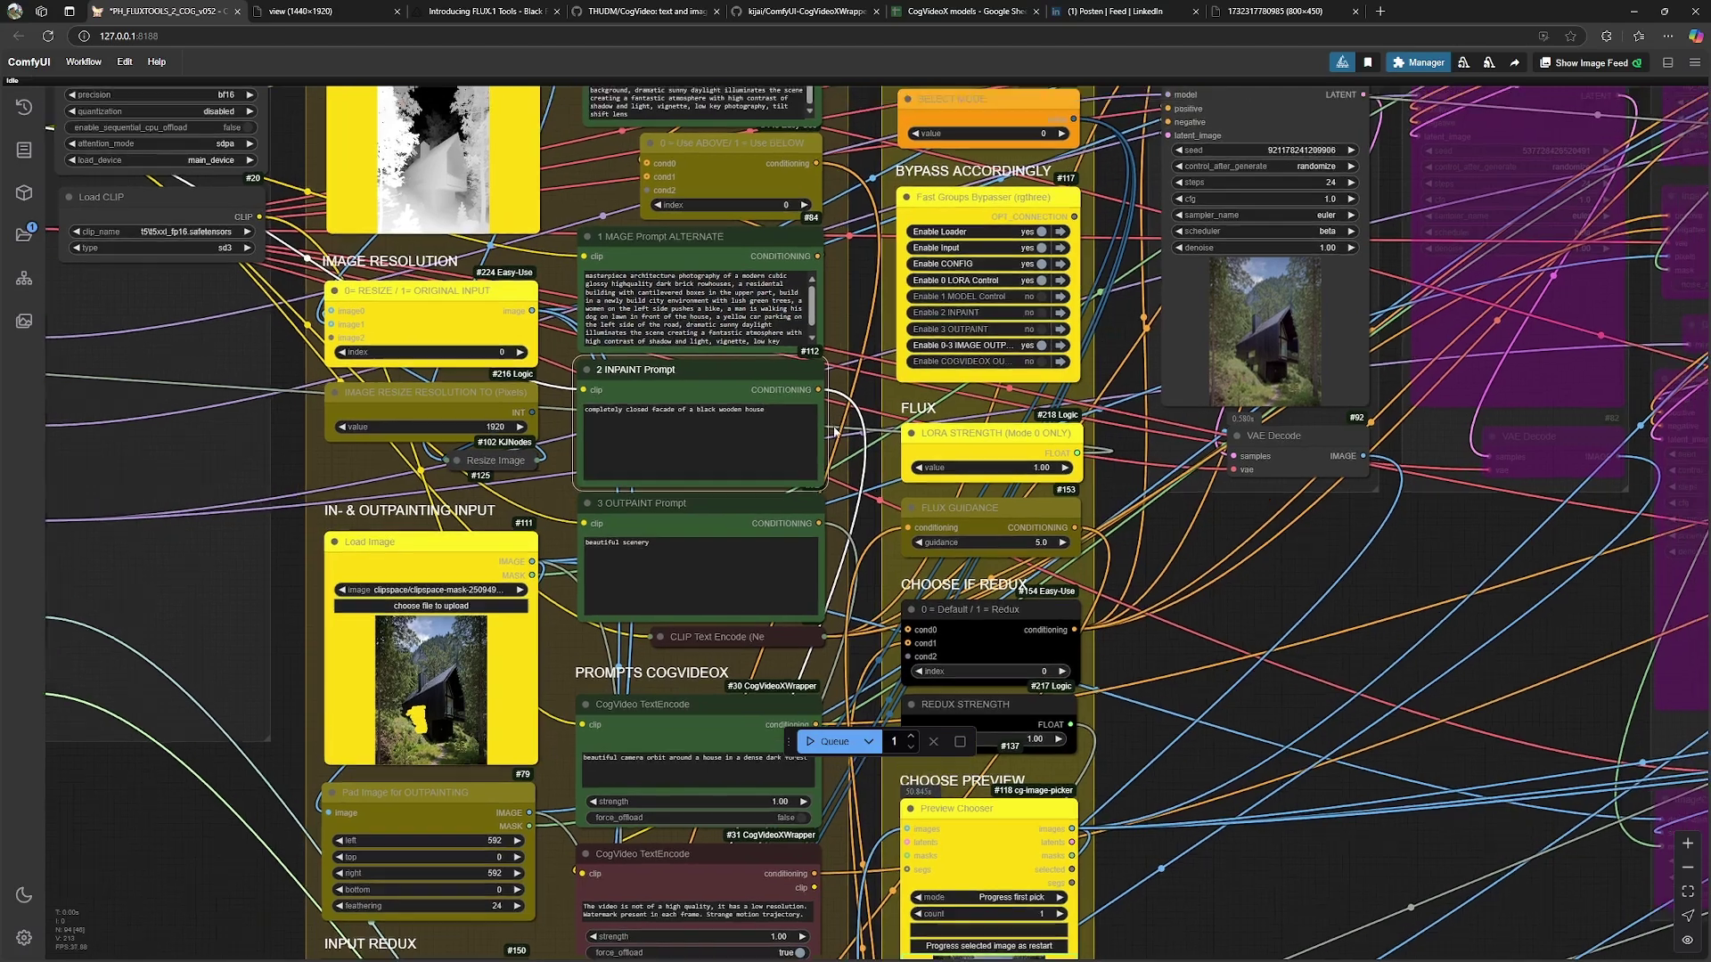
Set SELECT MODE to 2, bypass the 0 LORA Control group and enable the 2 INPAINT group
scroll(835, 432, down, 2)
drag(835, 432, 670, 624)
scroll(833, 303, up, 2)
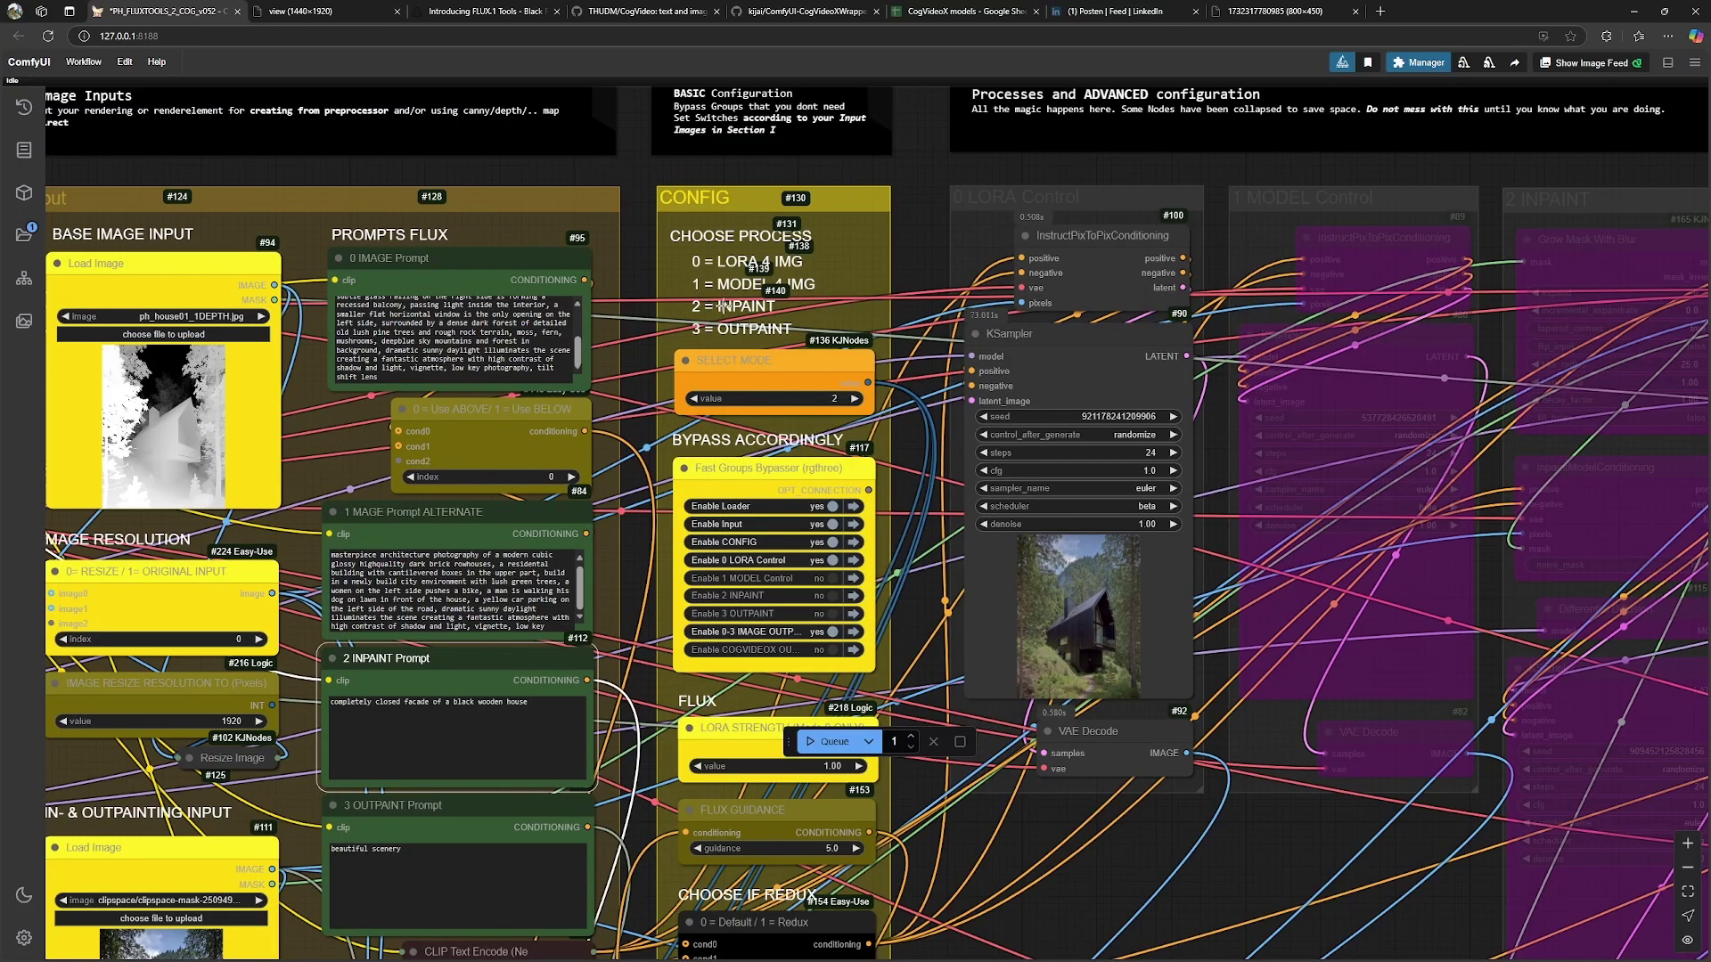
click(773, 559)
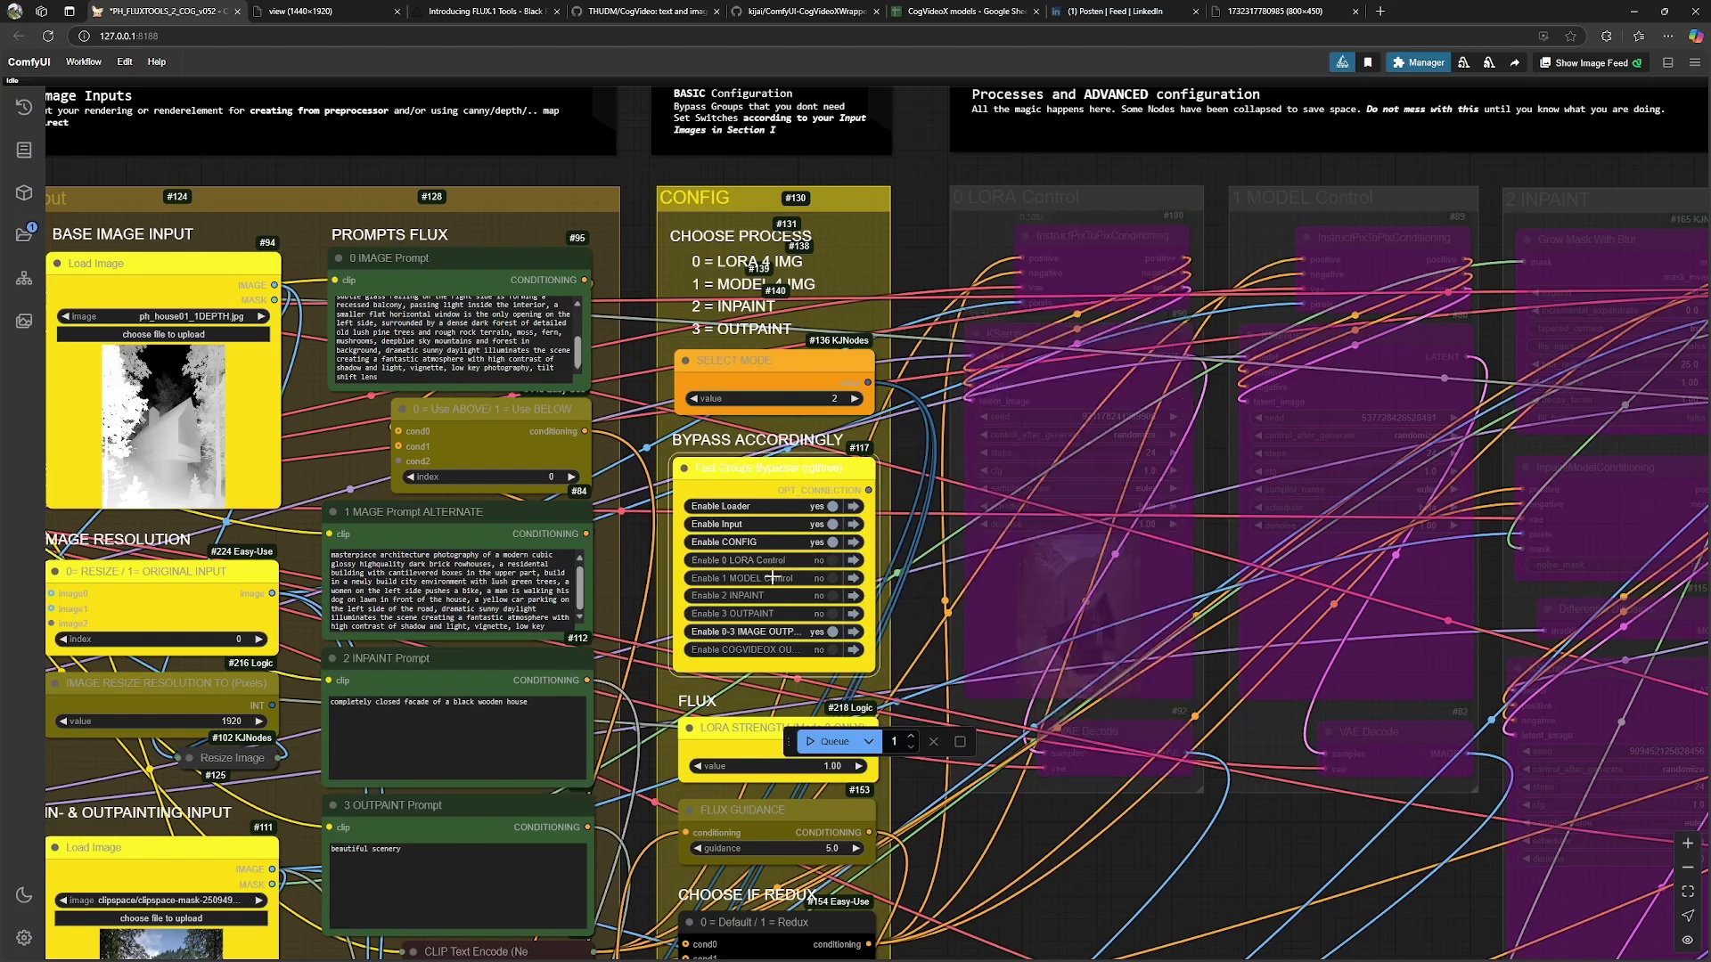
click(772, 595)
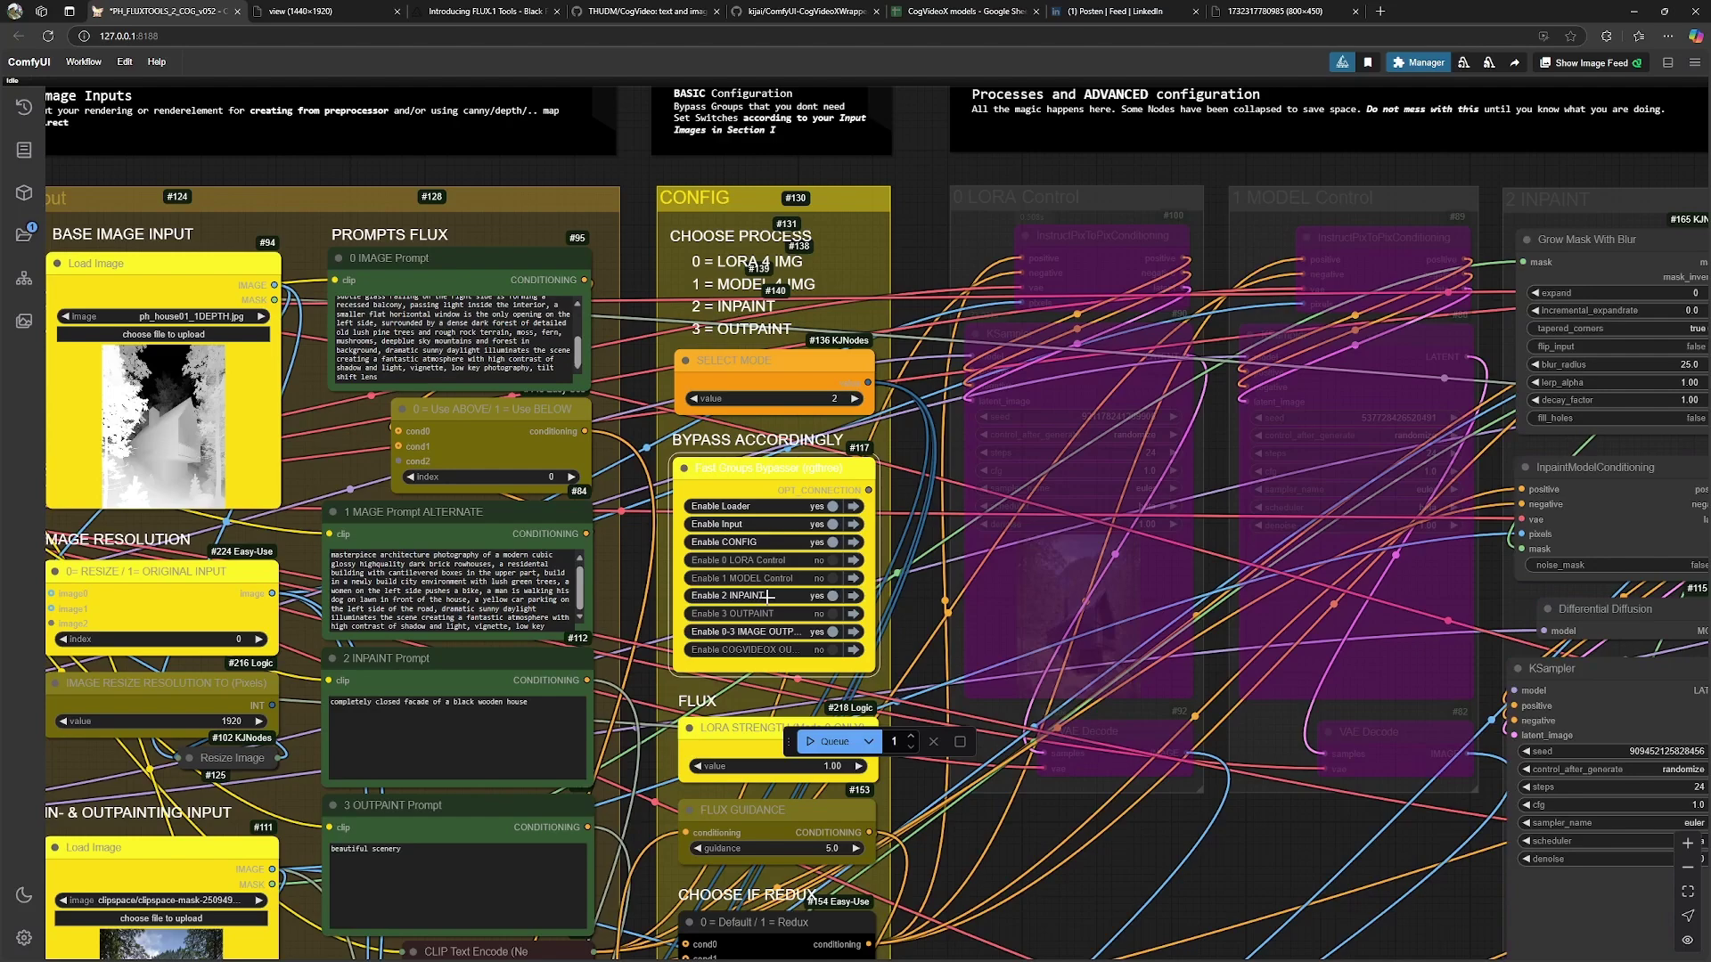
Queue the workflow to inpaint the masked facade area
scroll(820, 642, down, 5)
scroll(954, 558, up, 1)
drag(1027, 793, 800, 529)
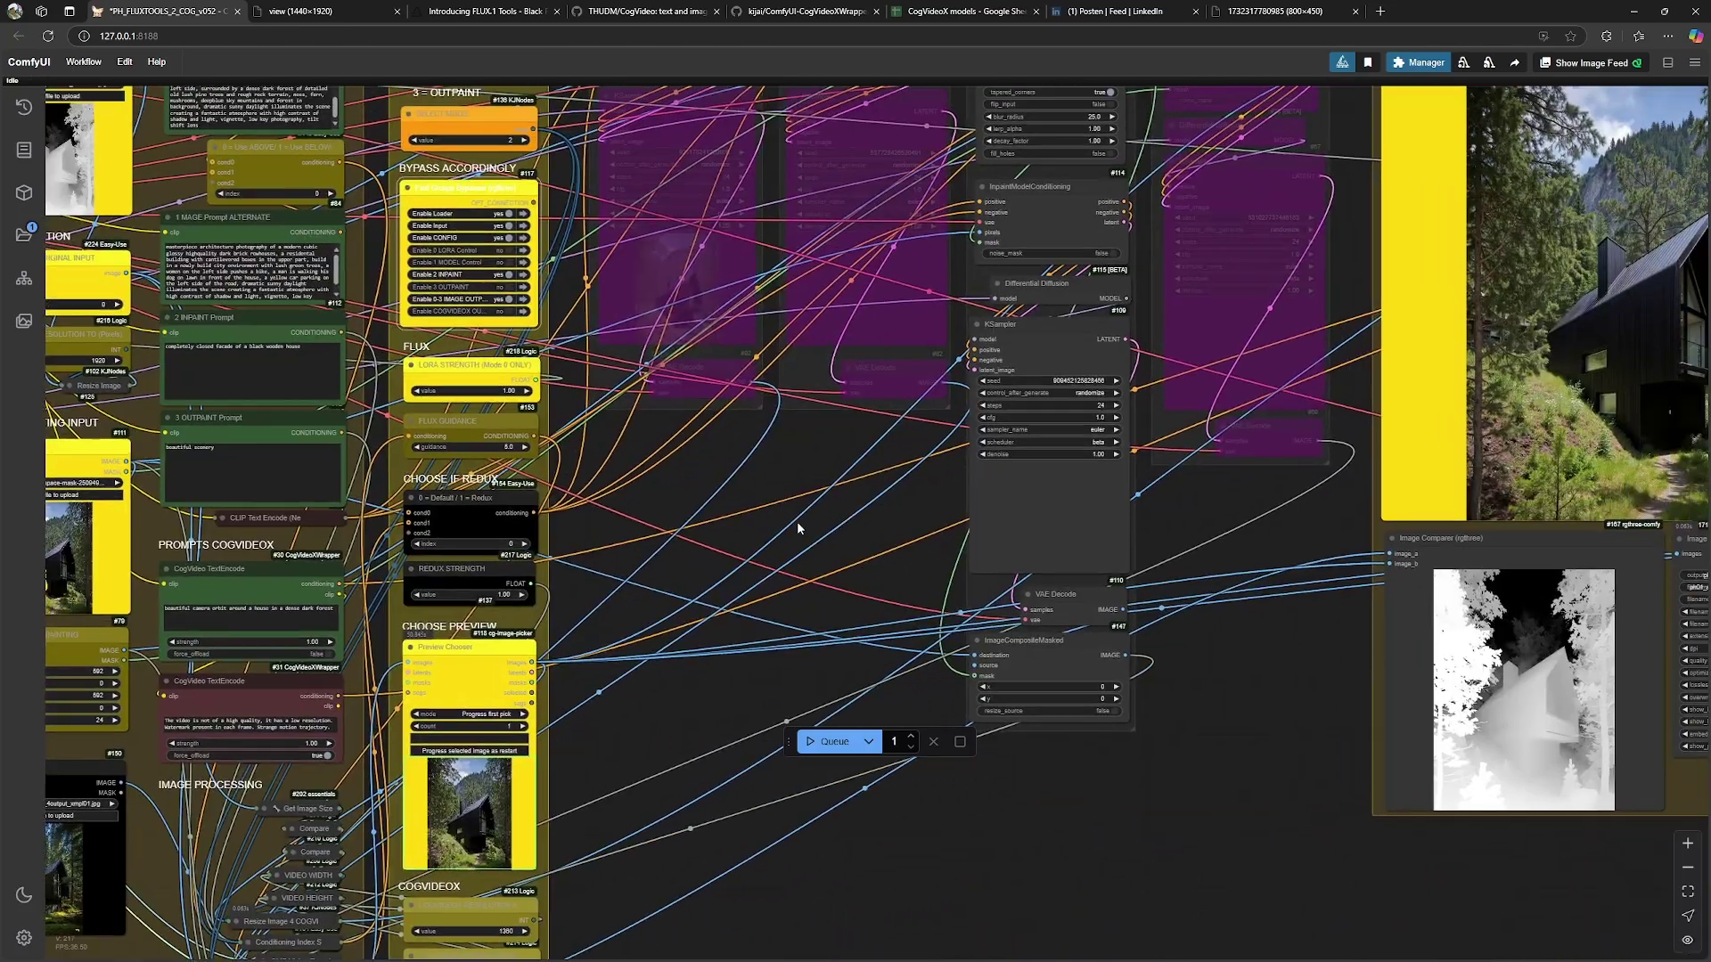
click(847, 743)
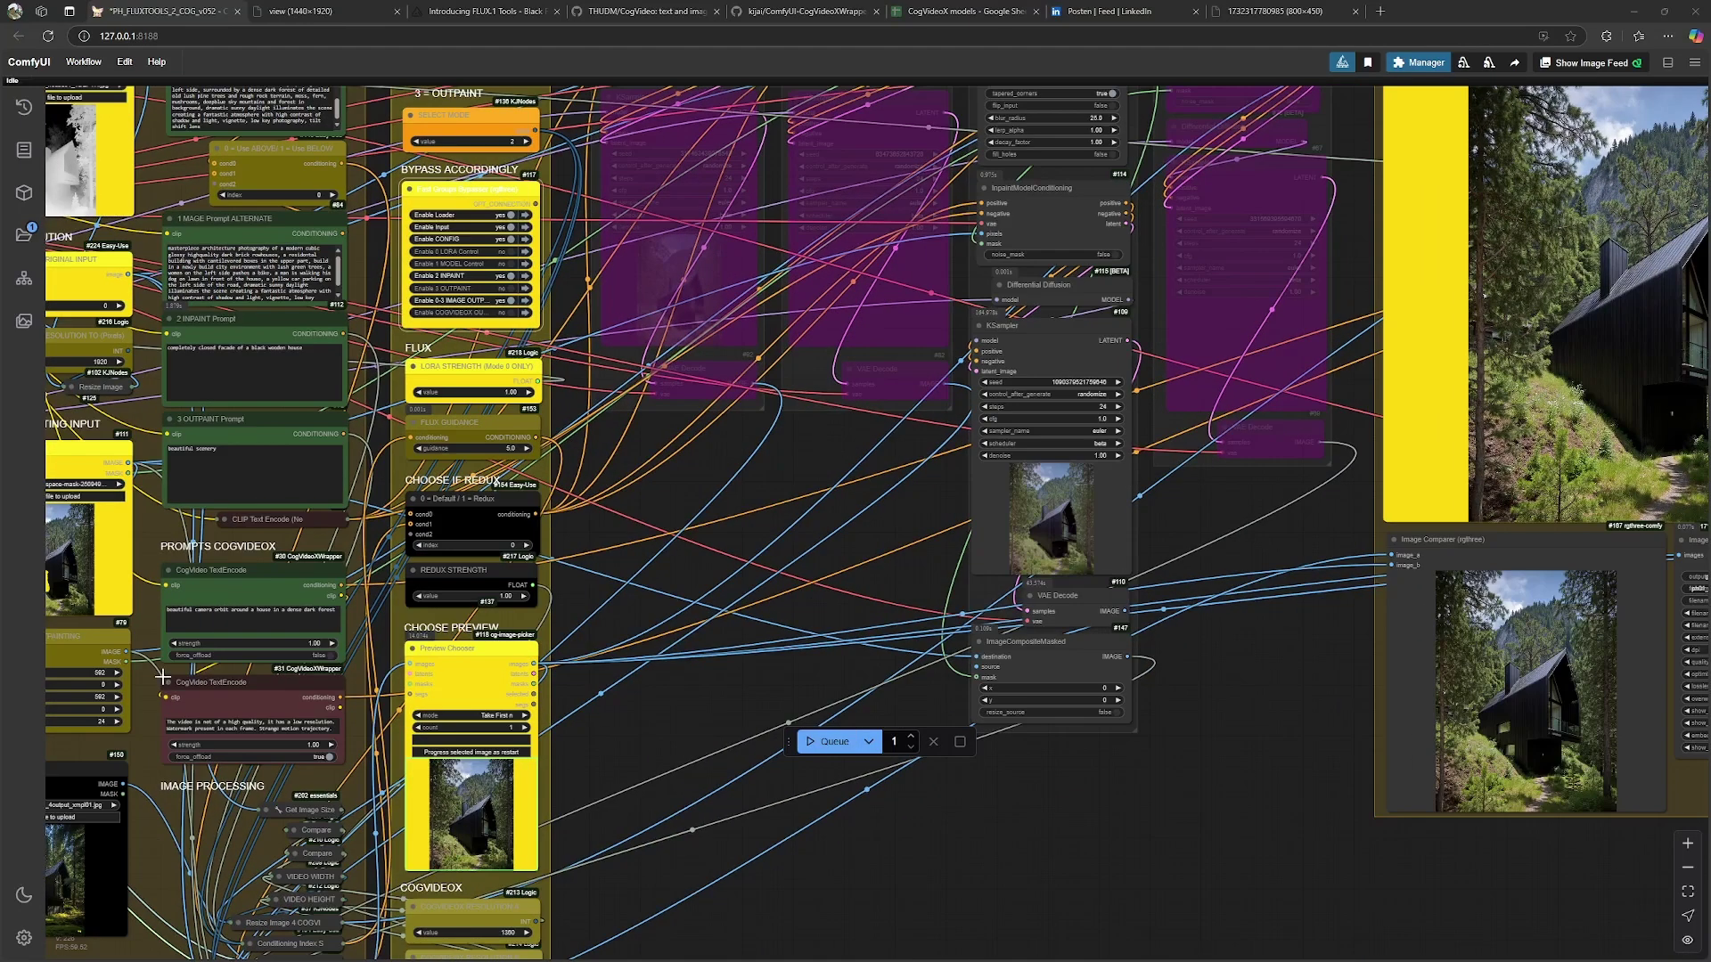
Examine the inpainted facade in the final preview, compare it in the Image Comparer and check the console's run log
scroll(1132, 580, up, 15)
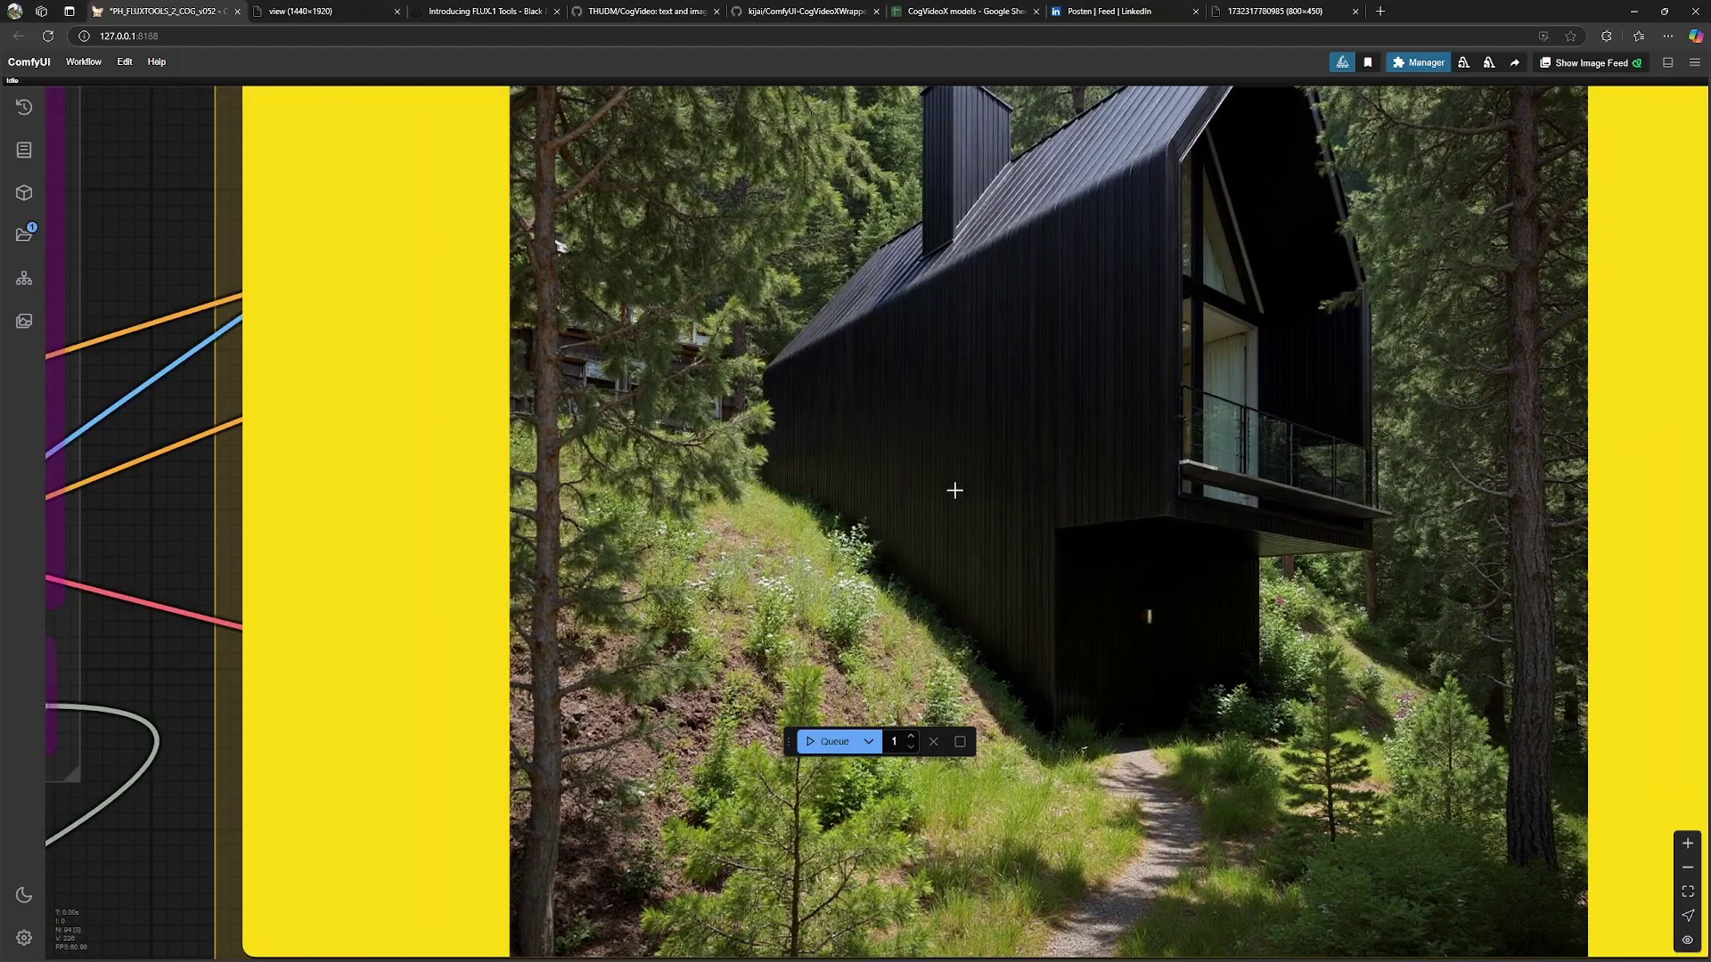
scroll(958, 465, down, 9)
scroll(585, 719, up, 10)
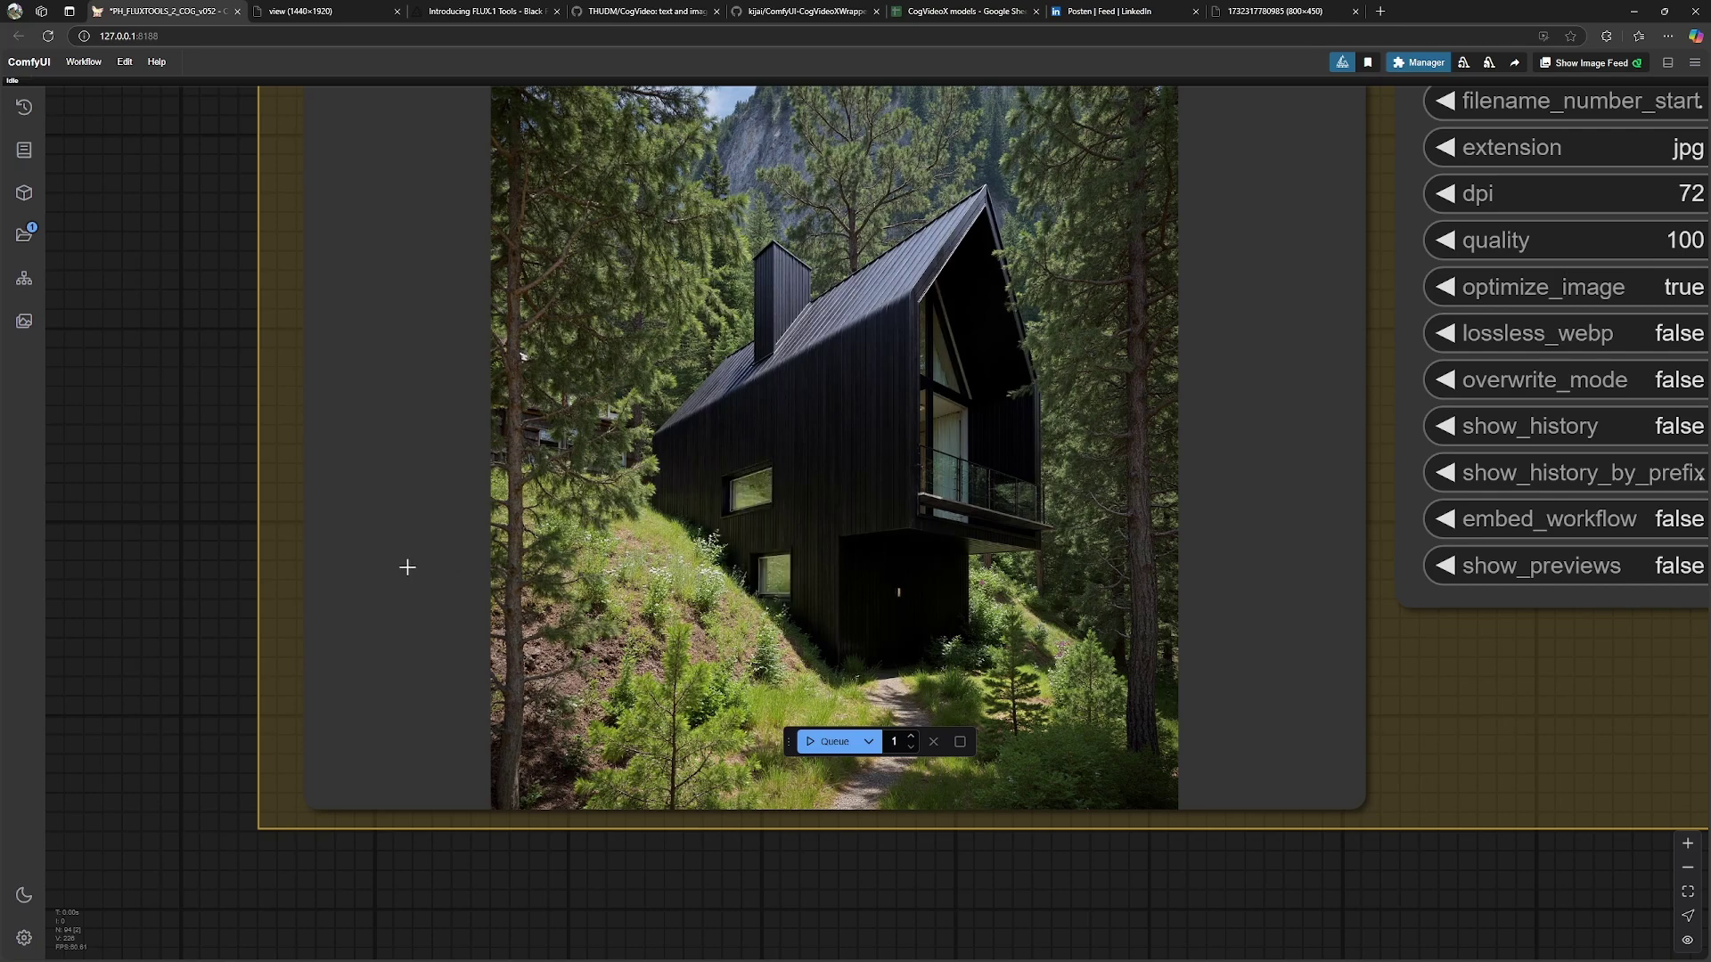
scroll(285, 575, down, 5)
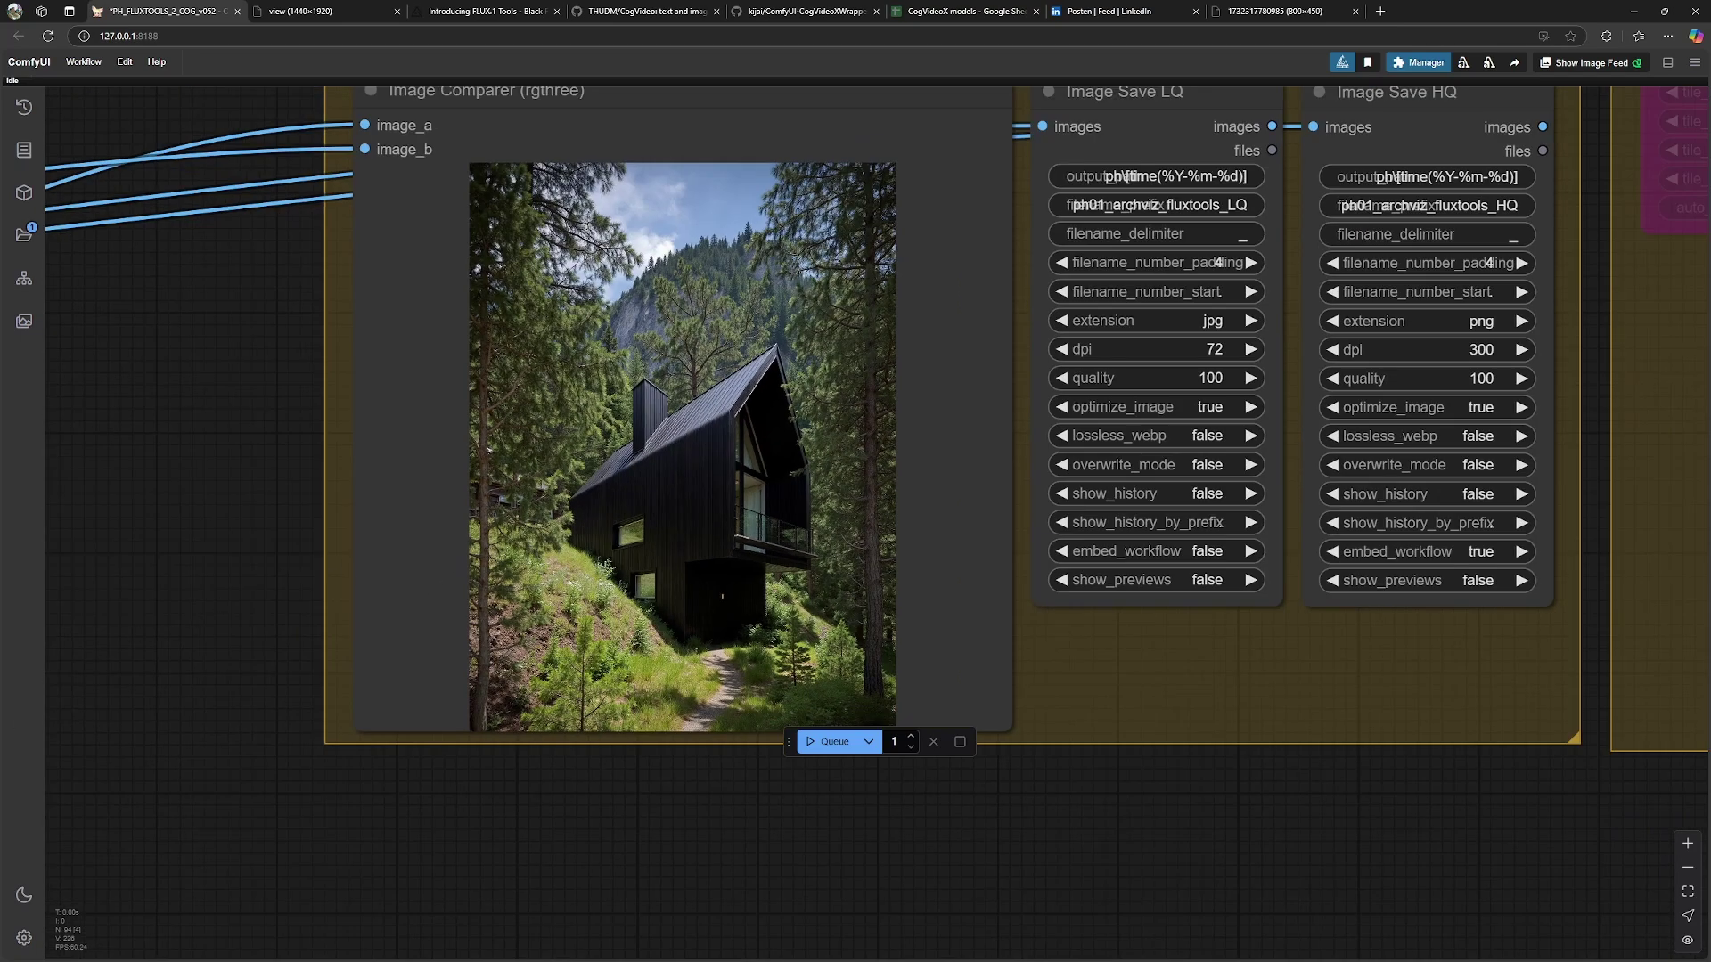
key(alt+Tab)
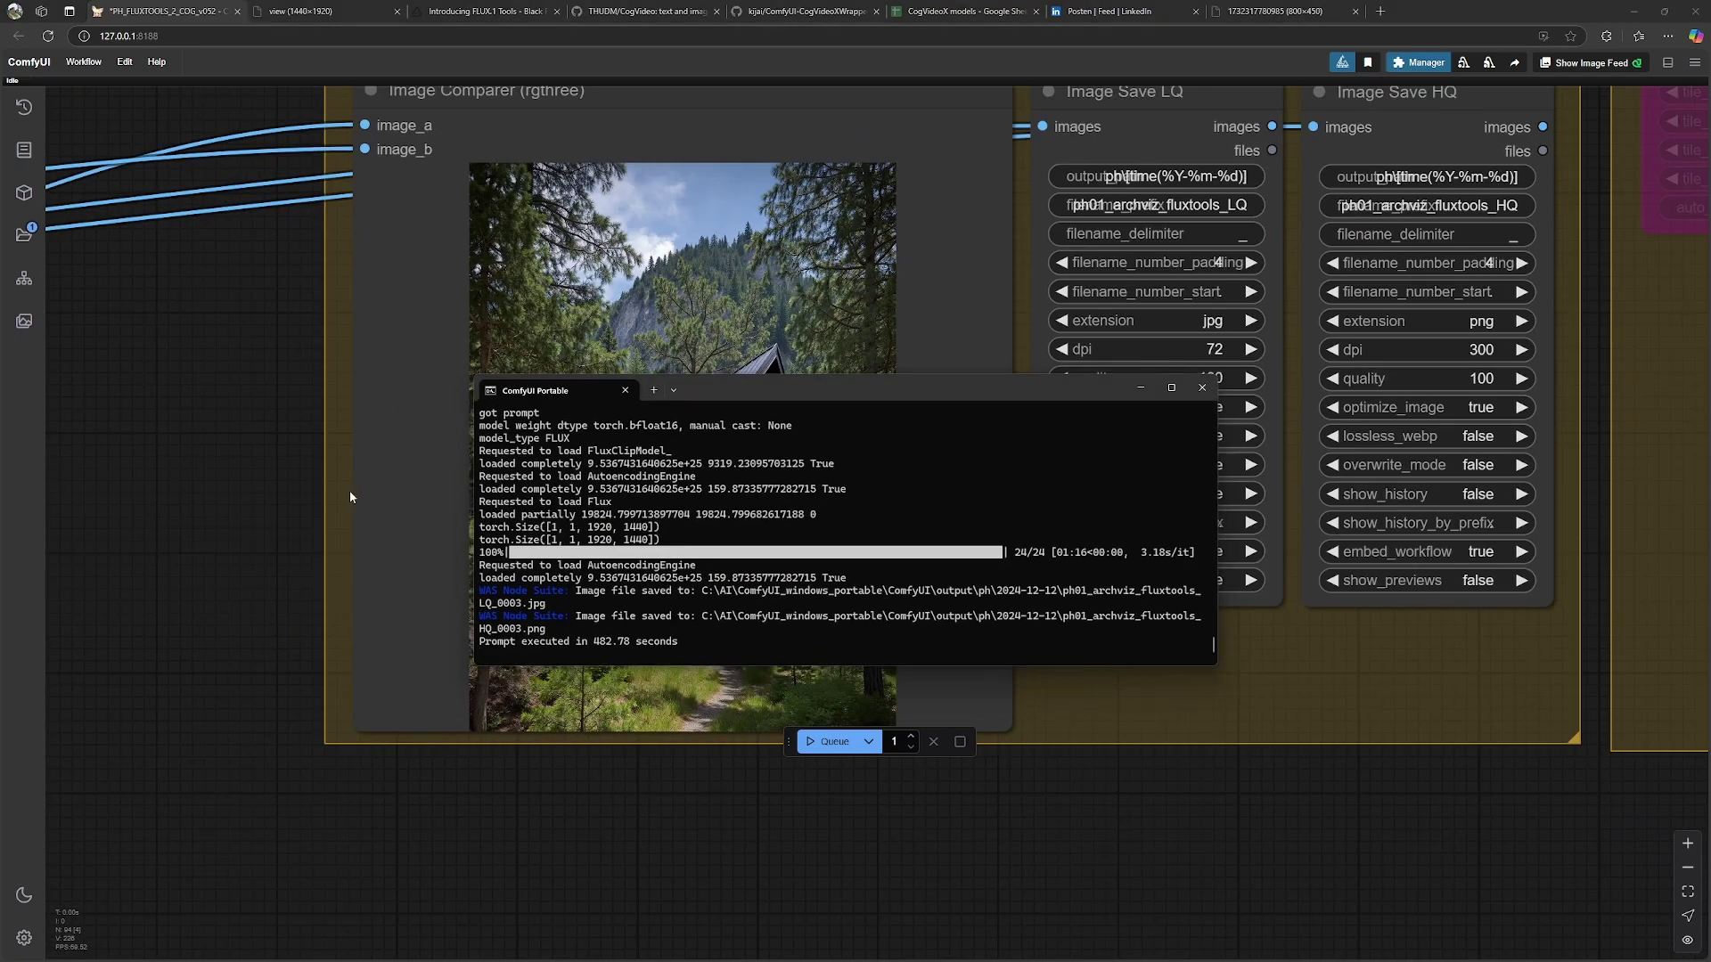
scroll(346, 489, down, 5)
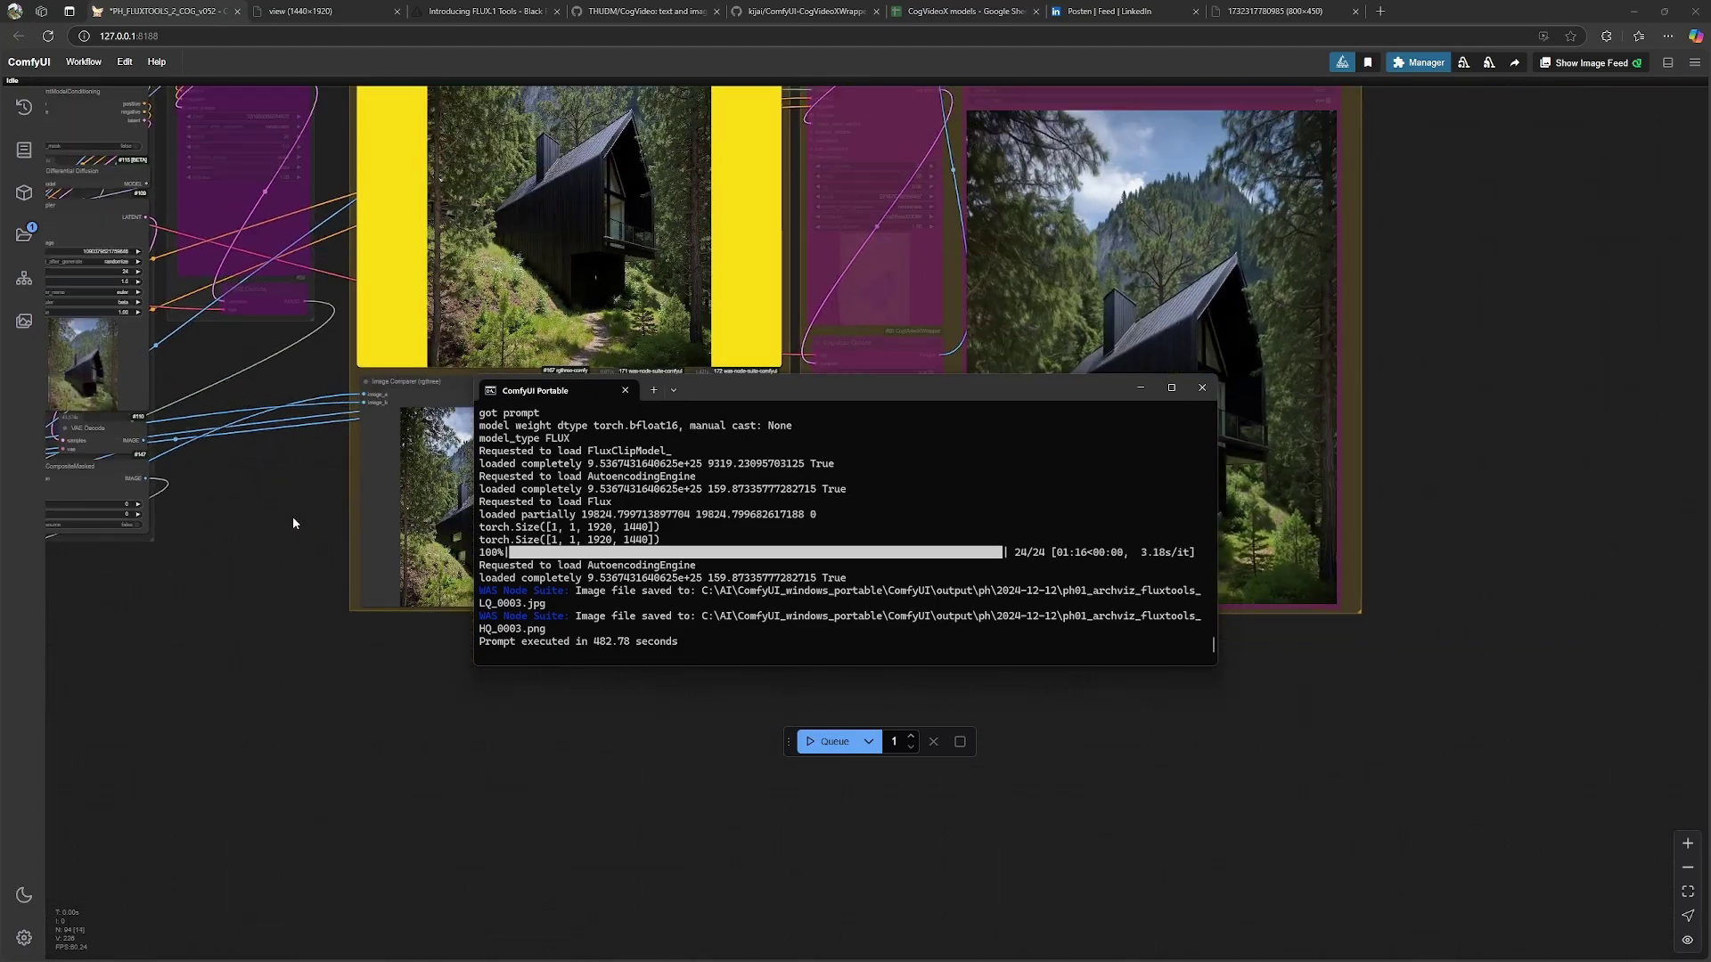
Copy the inpainted house from the Preview FINAL IMAGE node and paste it into Load Image under IN- & OUTPAINTING INPUT
drag(293, 518, 573, 679)
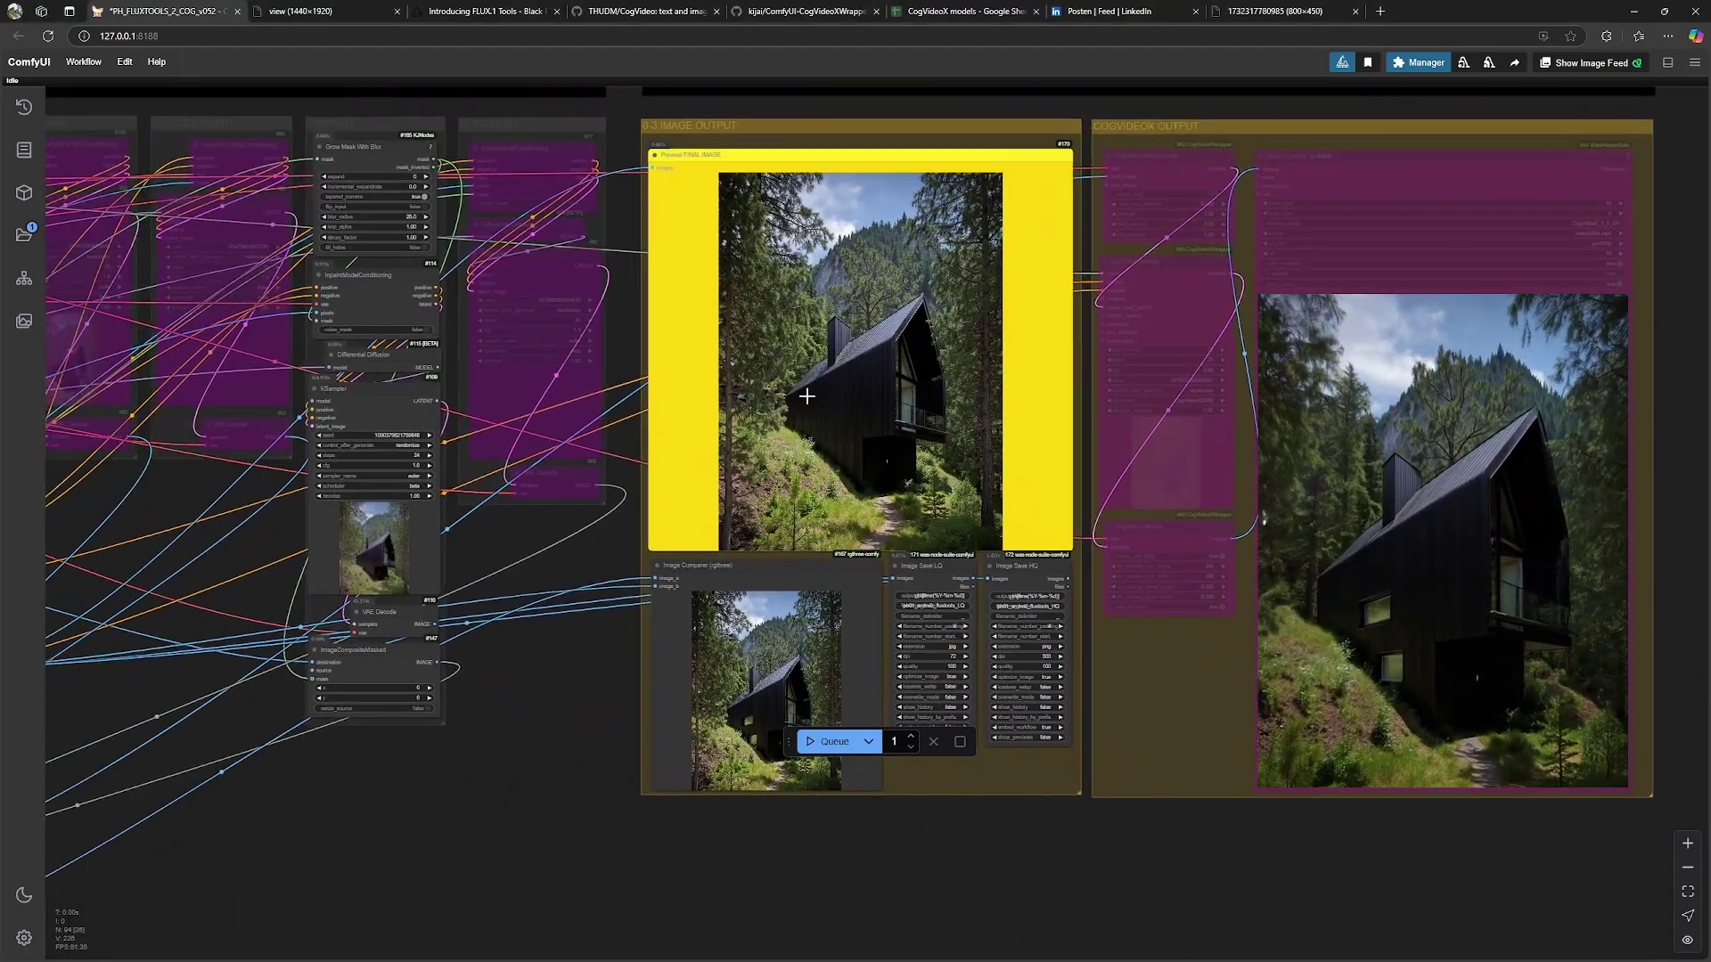
right_click(852, 351)
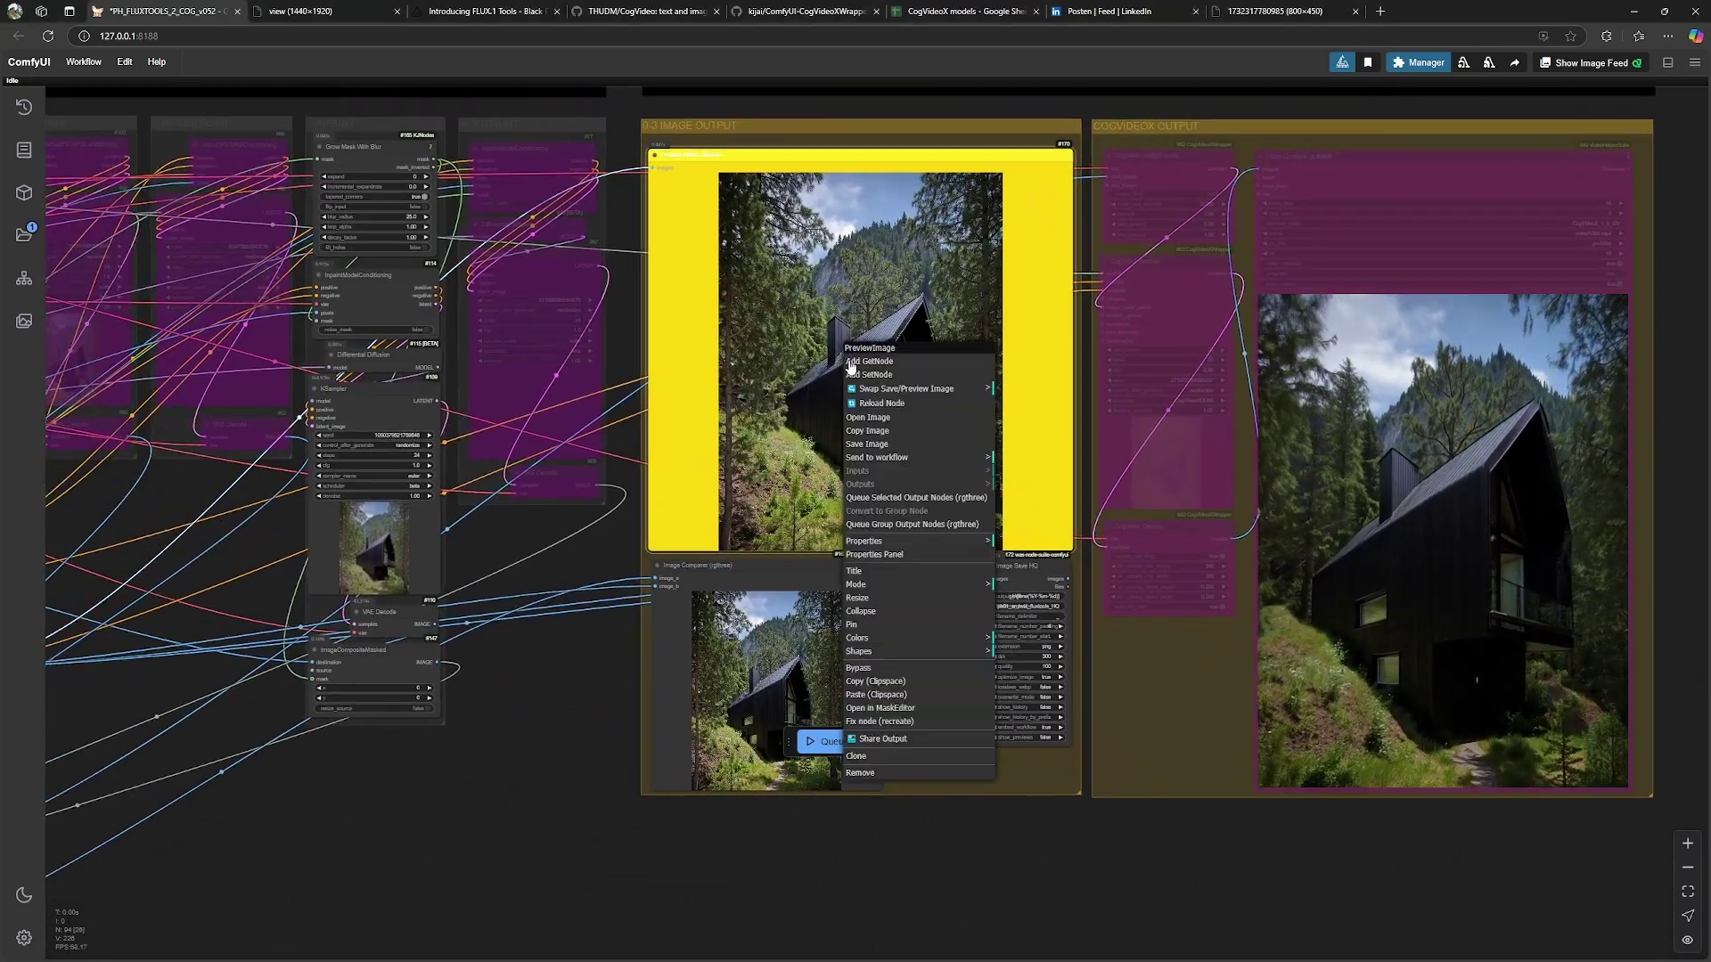
click(883, 436)
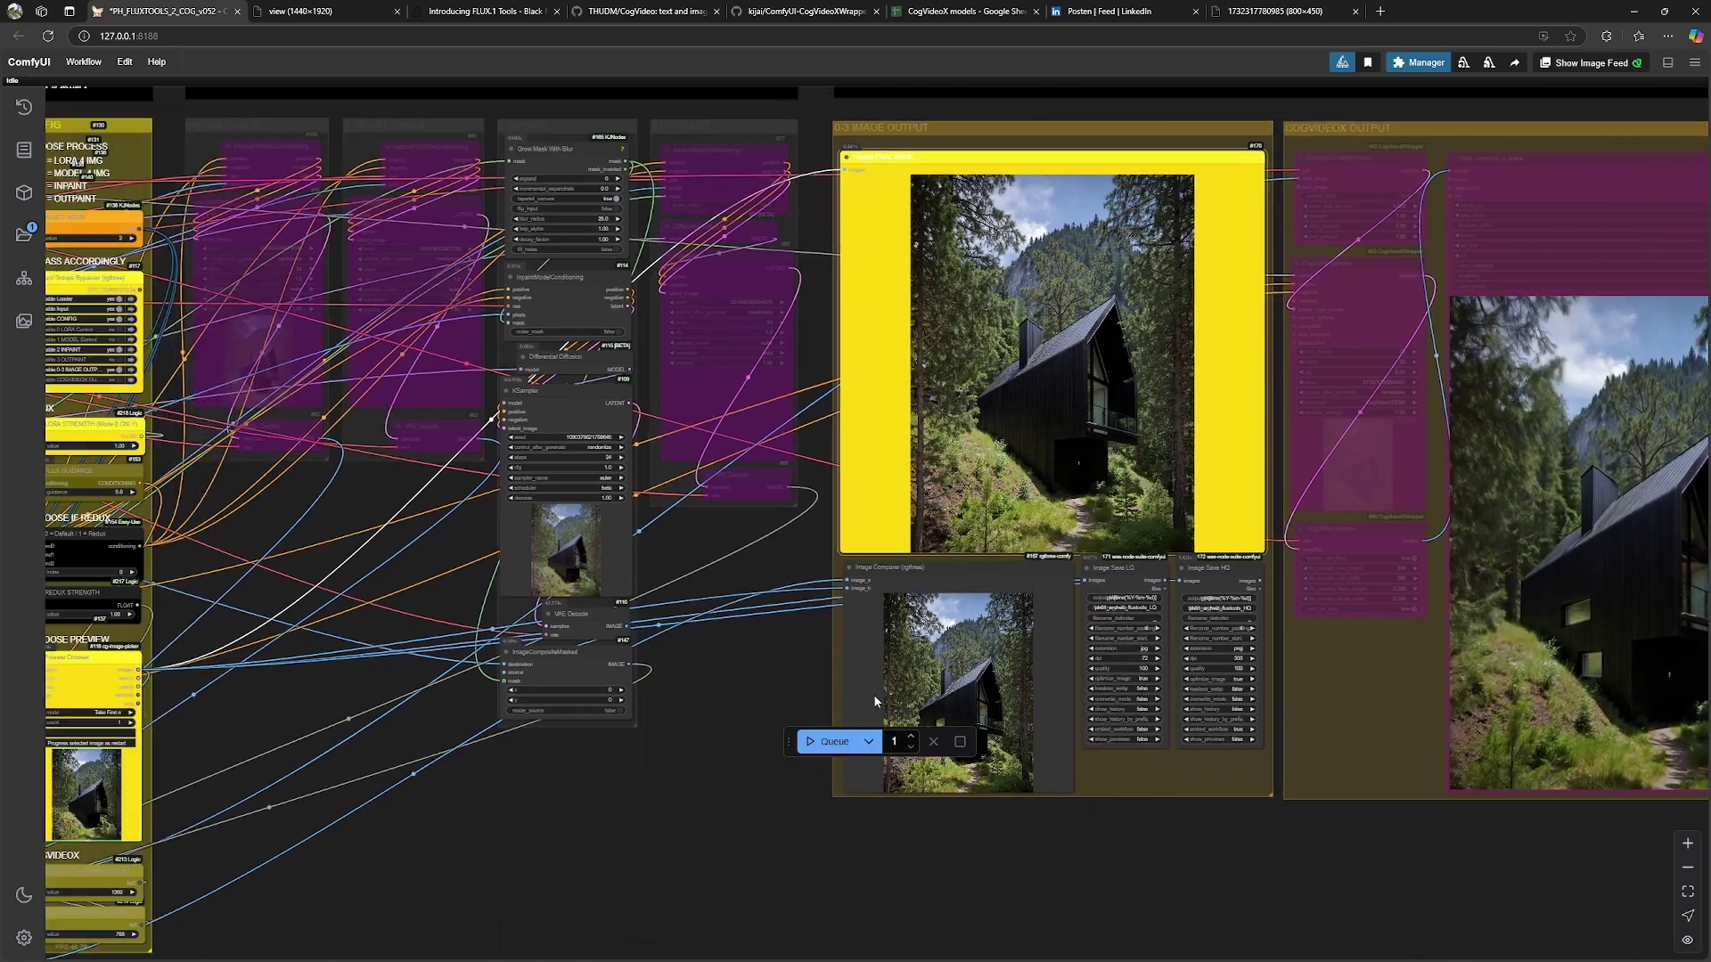
drag(696, 762, 887, 764)
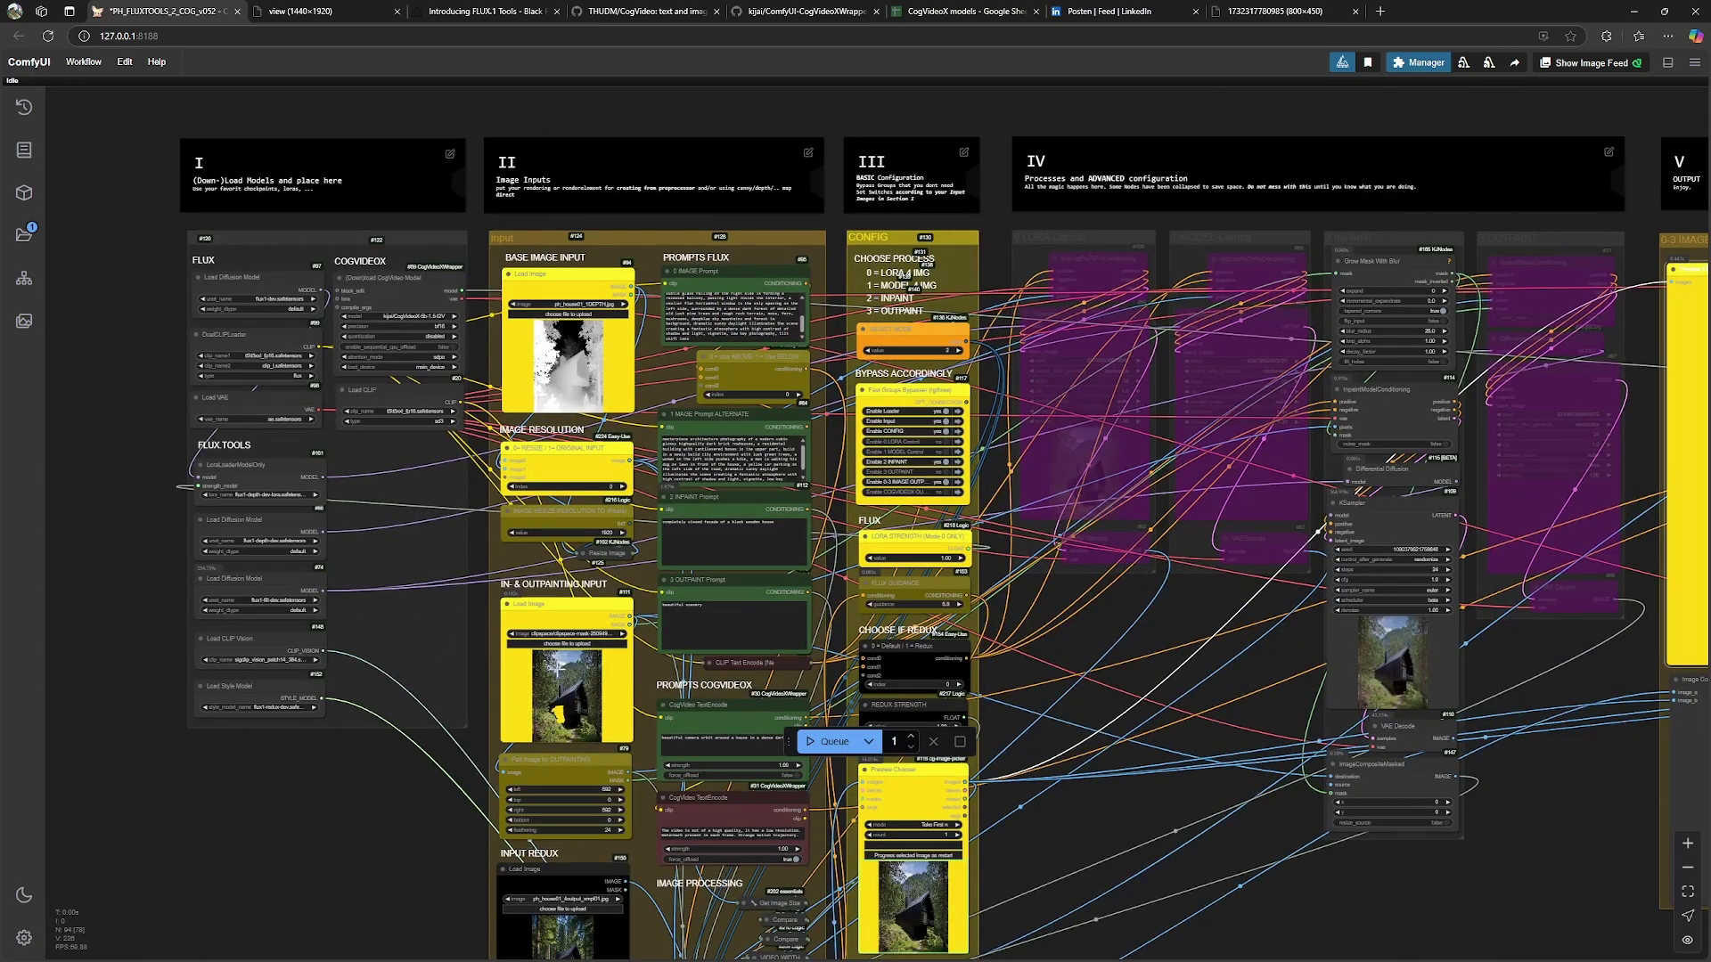
click(552, 690)
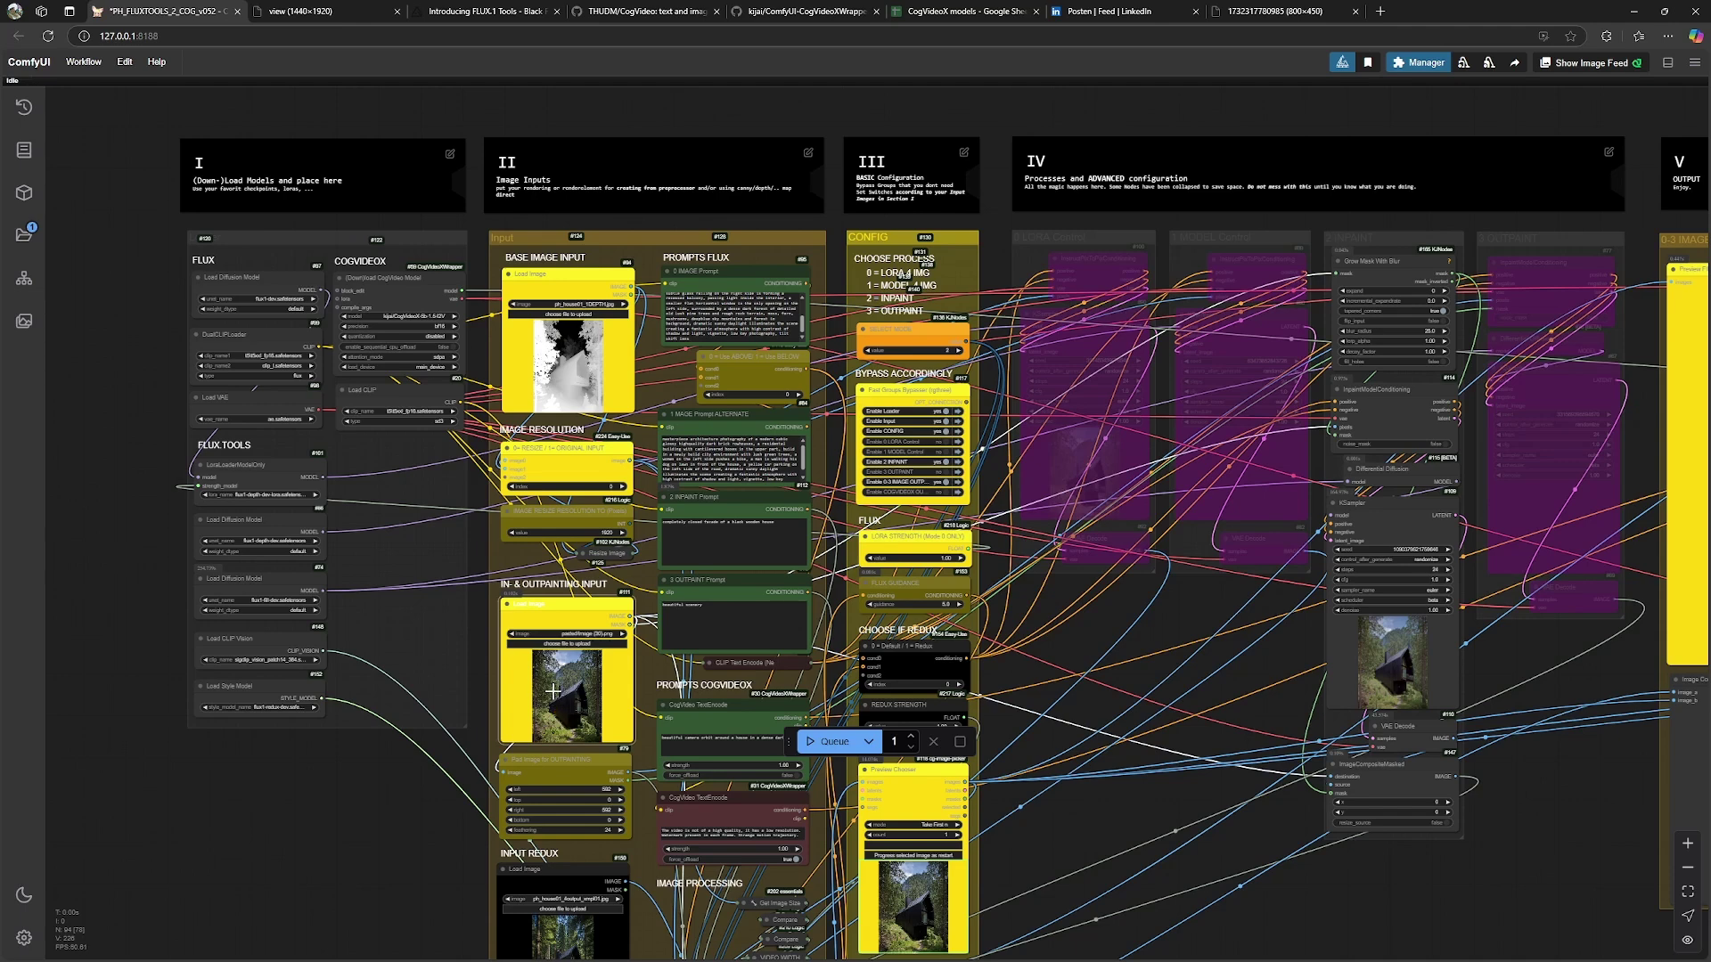
Paint a flat horizontal window-shaped mask on the side facade of the pasted house in the mask editor and save it
right_click(520, 682)
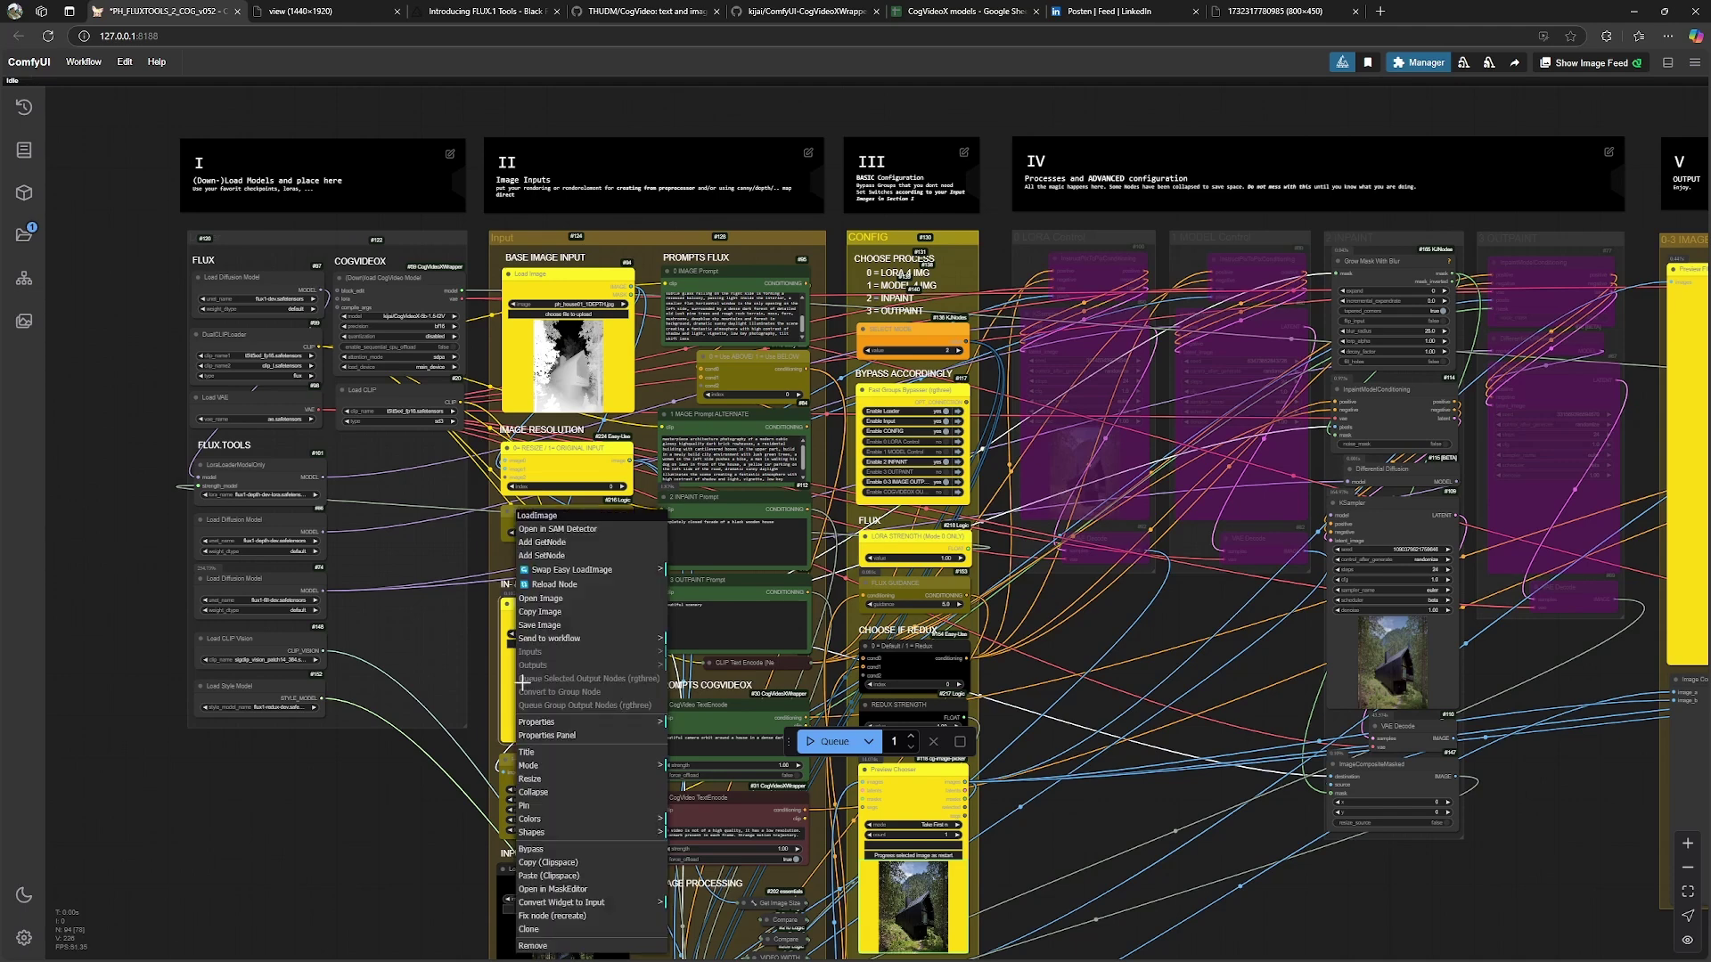
click(565, 890)
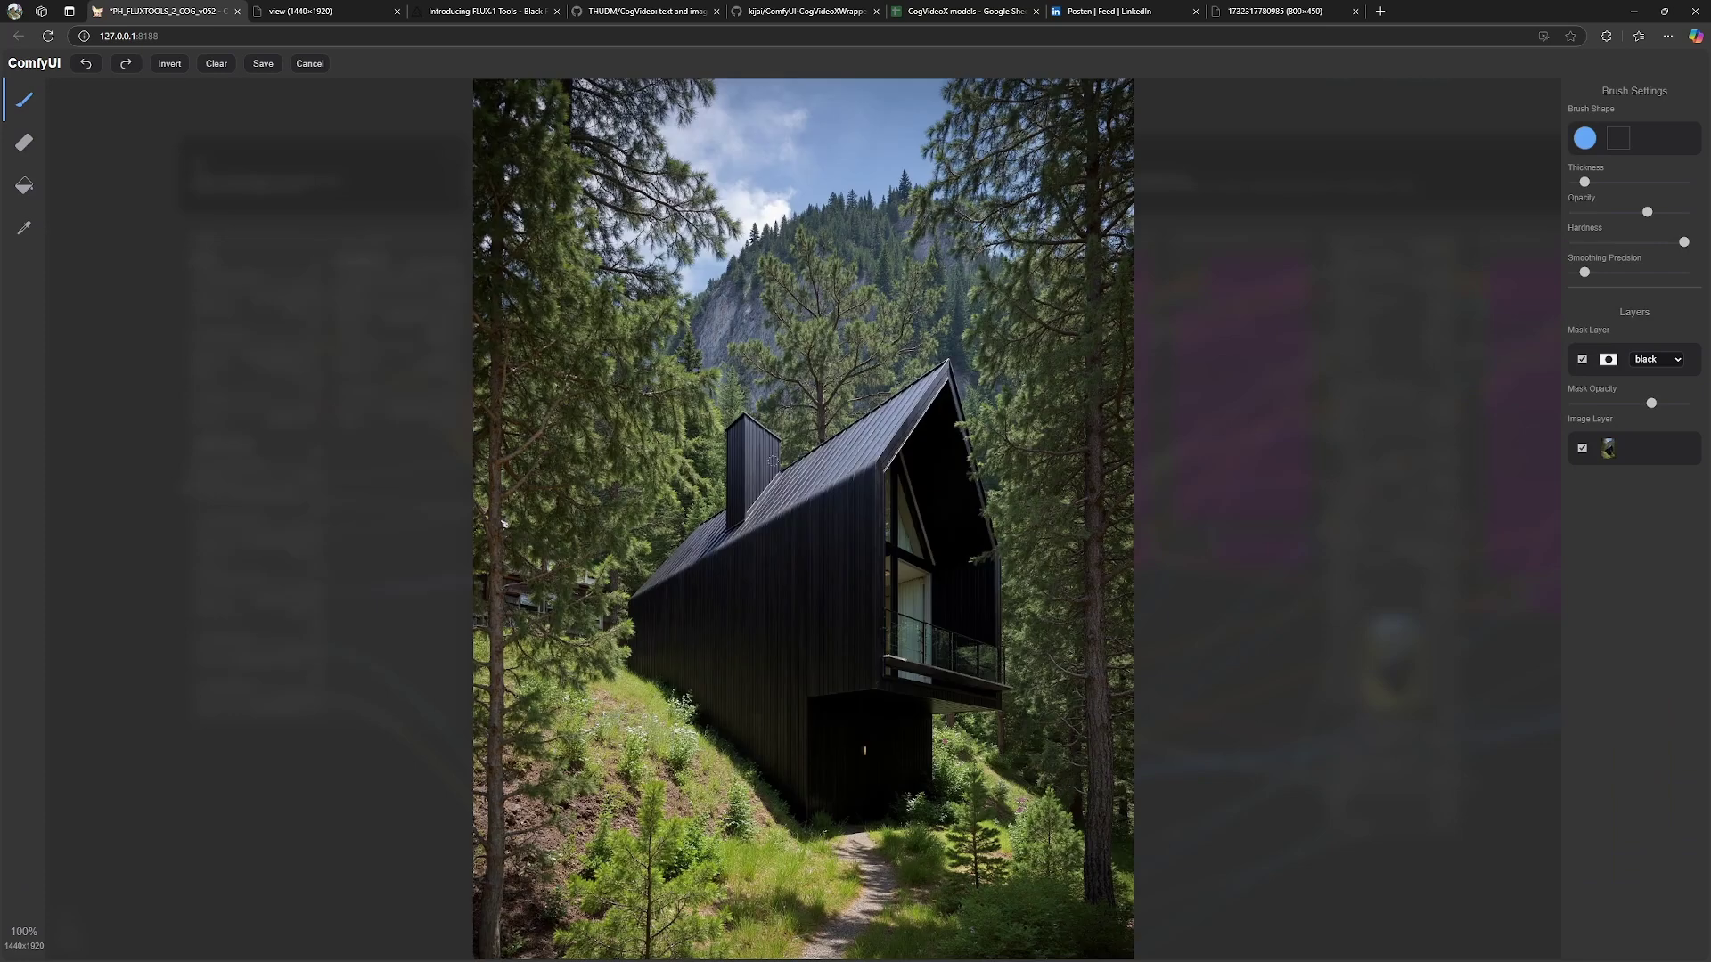
scroll(756, 698, up, 9)
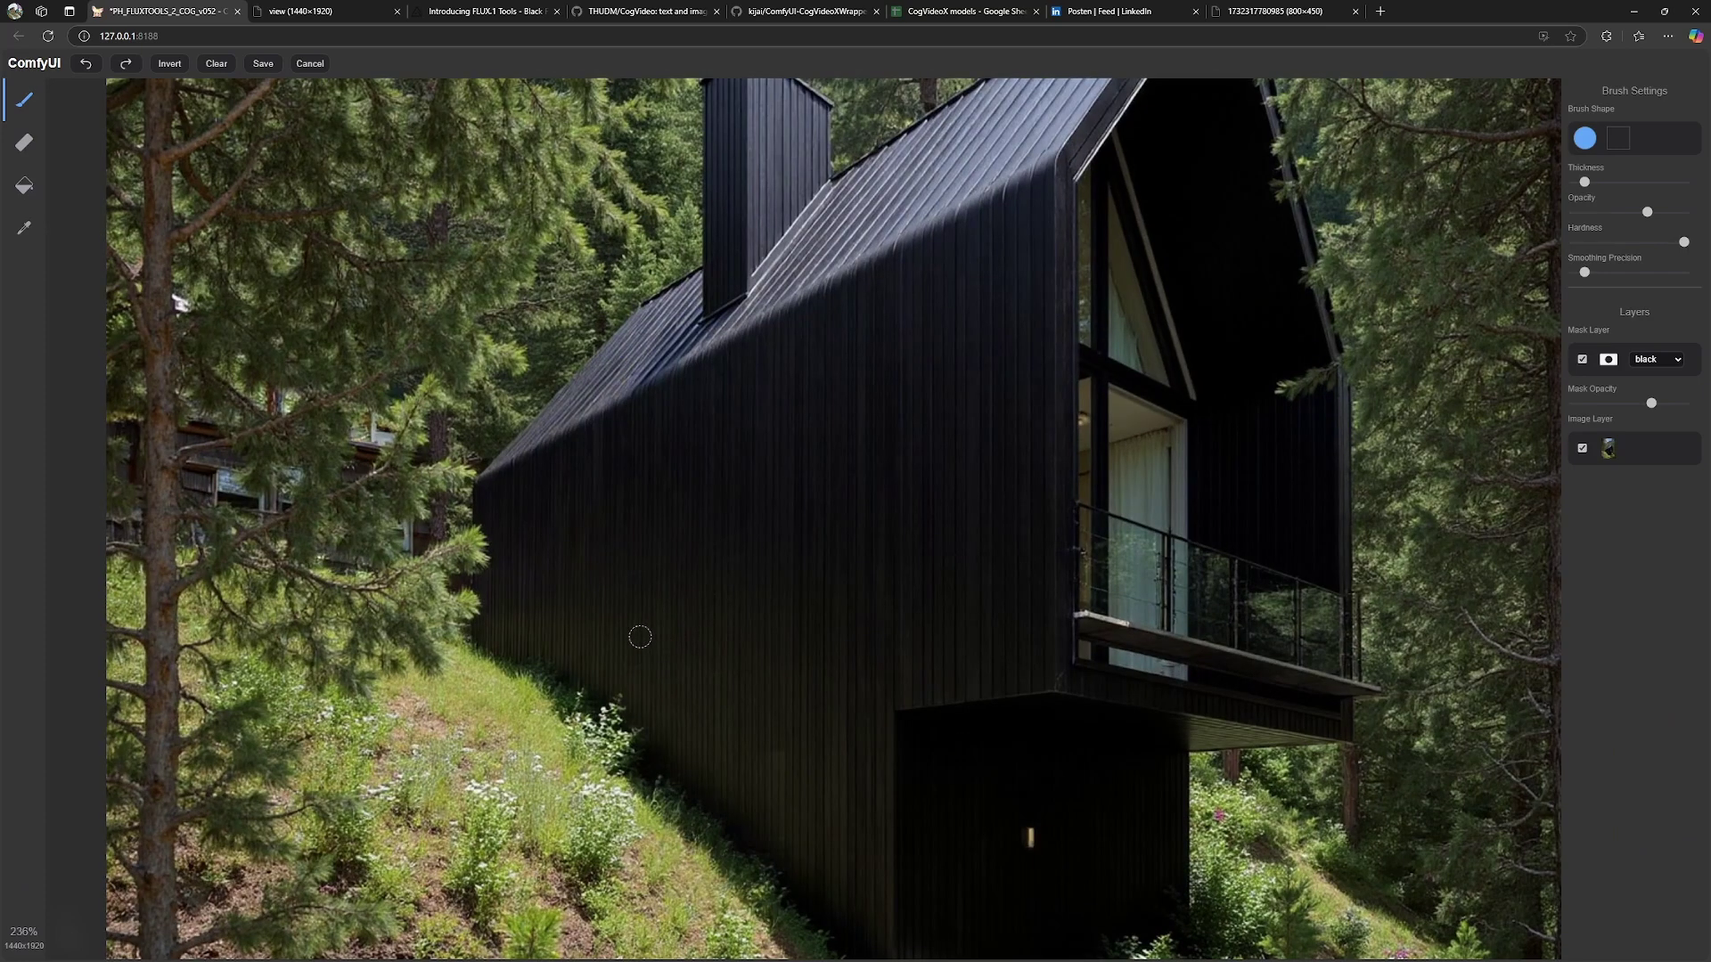
mouse_move(640, 637)
mouse_down()
mouse_move(789, 600)
mouse_move(792, 661)
mouse_move(635, 693)
mouse_up()
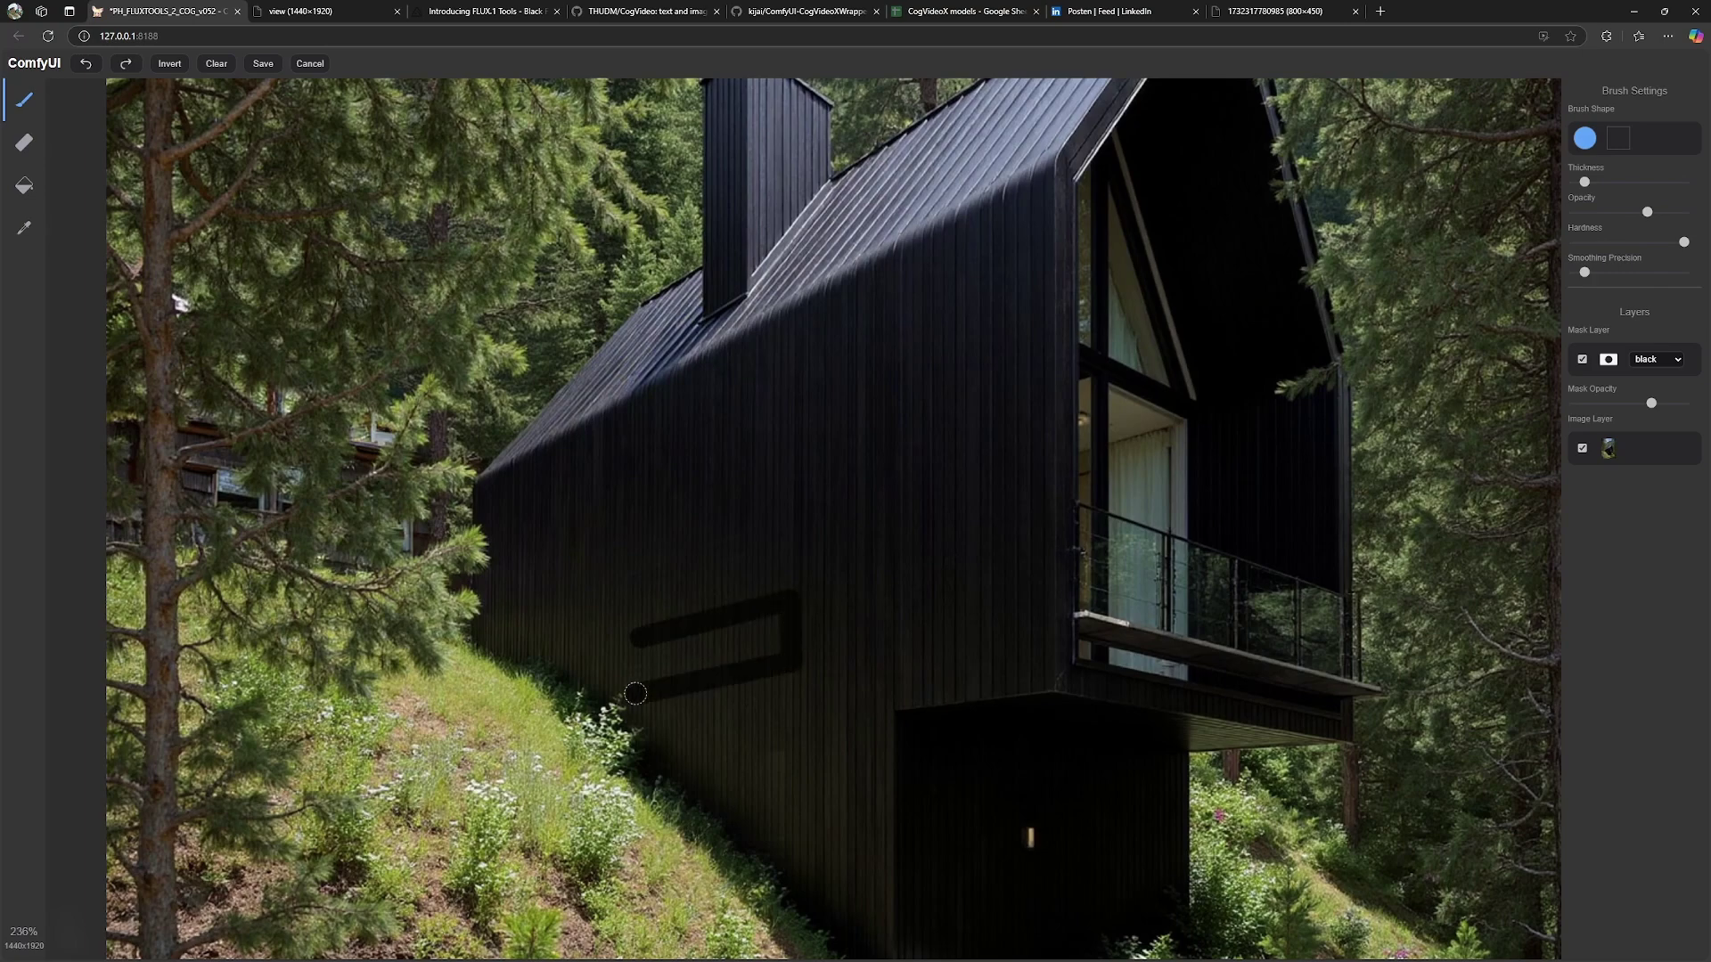
shift+click(633, 640)
mouse_move(681, 641)
mouse_down()
mouse_move(790, 618)
mouse_move(733, 634)
mouse_move(779, 649)
mouse_move(660, 659)
mouse_up()
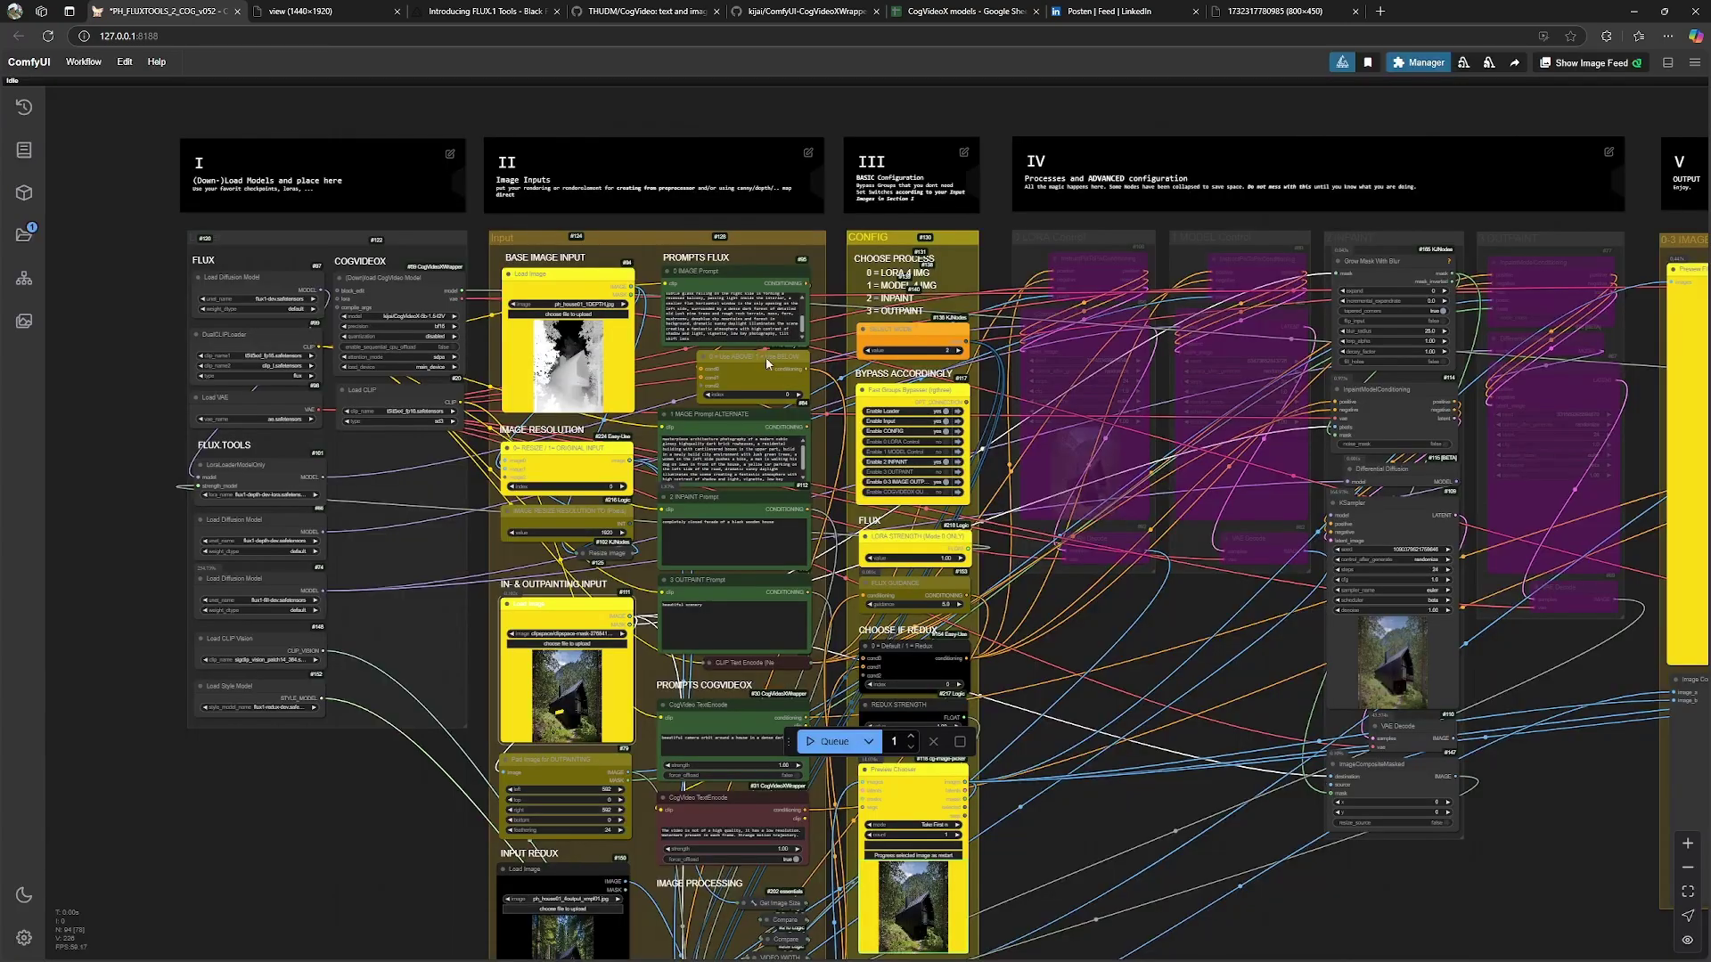
Replace the 2 INPAINT Prompt text with "a horizontal flat window"
scroll(775, 525, up, 1)
scroll(775, 526, up, 4)
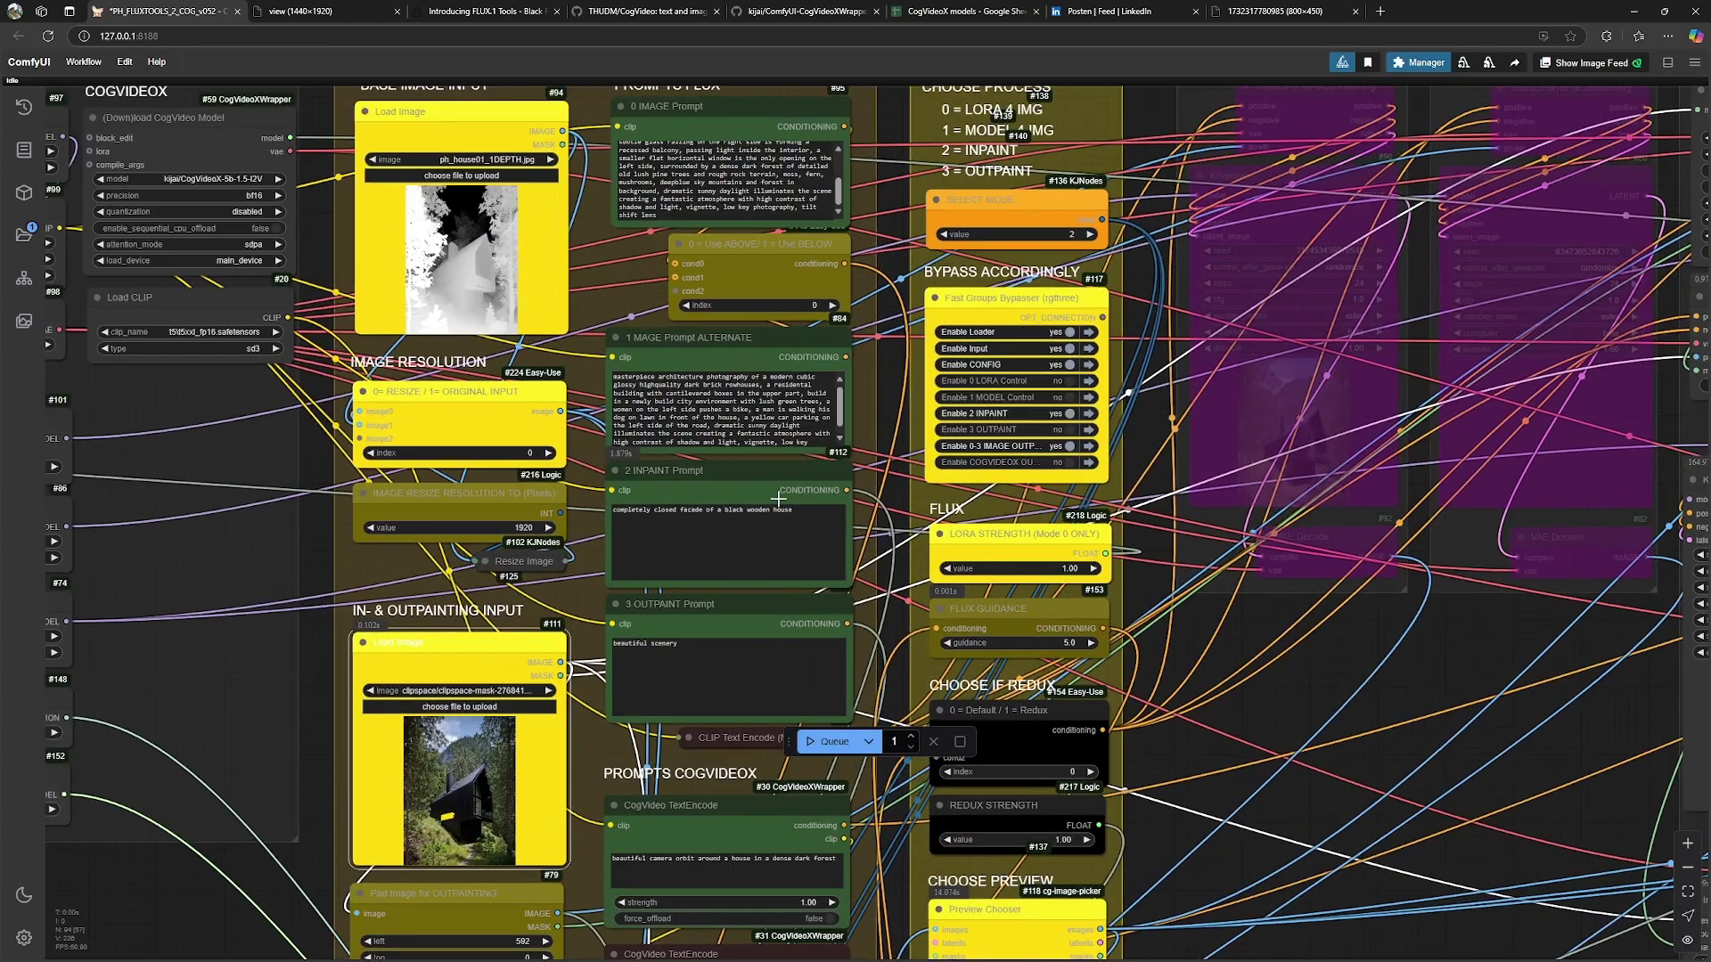
drag(800, 508, 597, 510)
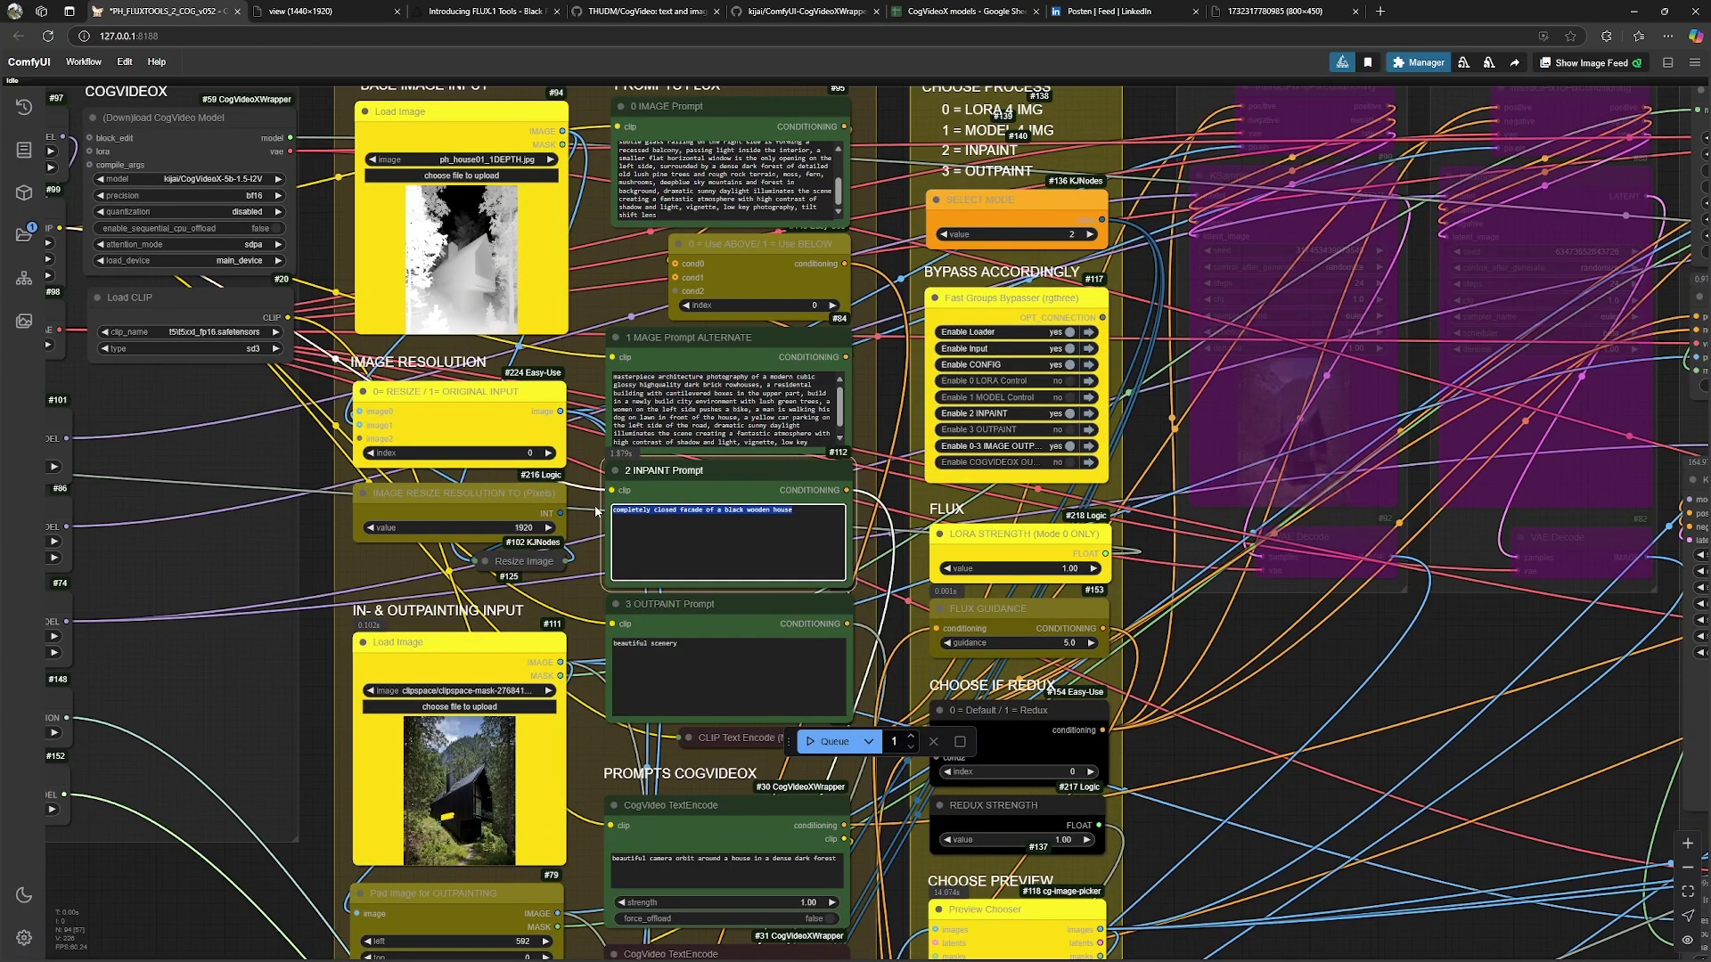
key(BackSpace)
Set the FLUX GUIDANCE value to 10 and queue the workflow to inpaint the window
drag(1316, 646, 1004, 594)
click(736, 586)
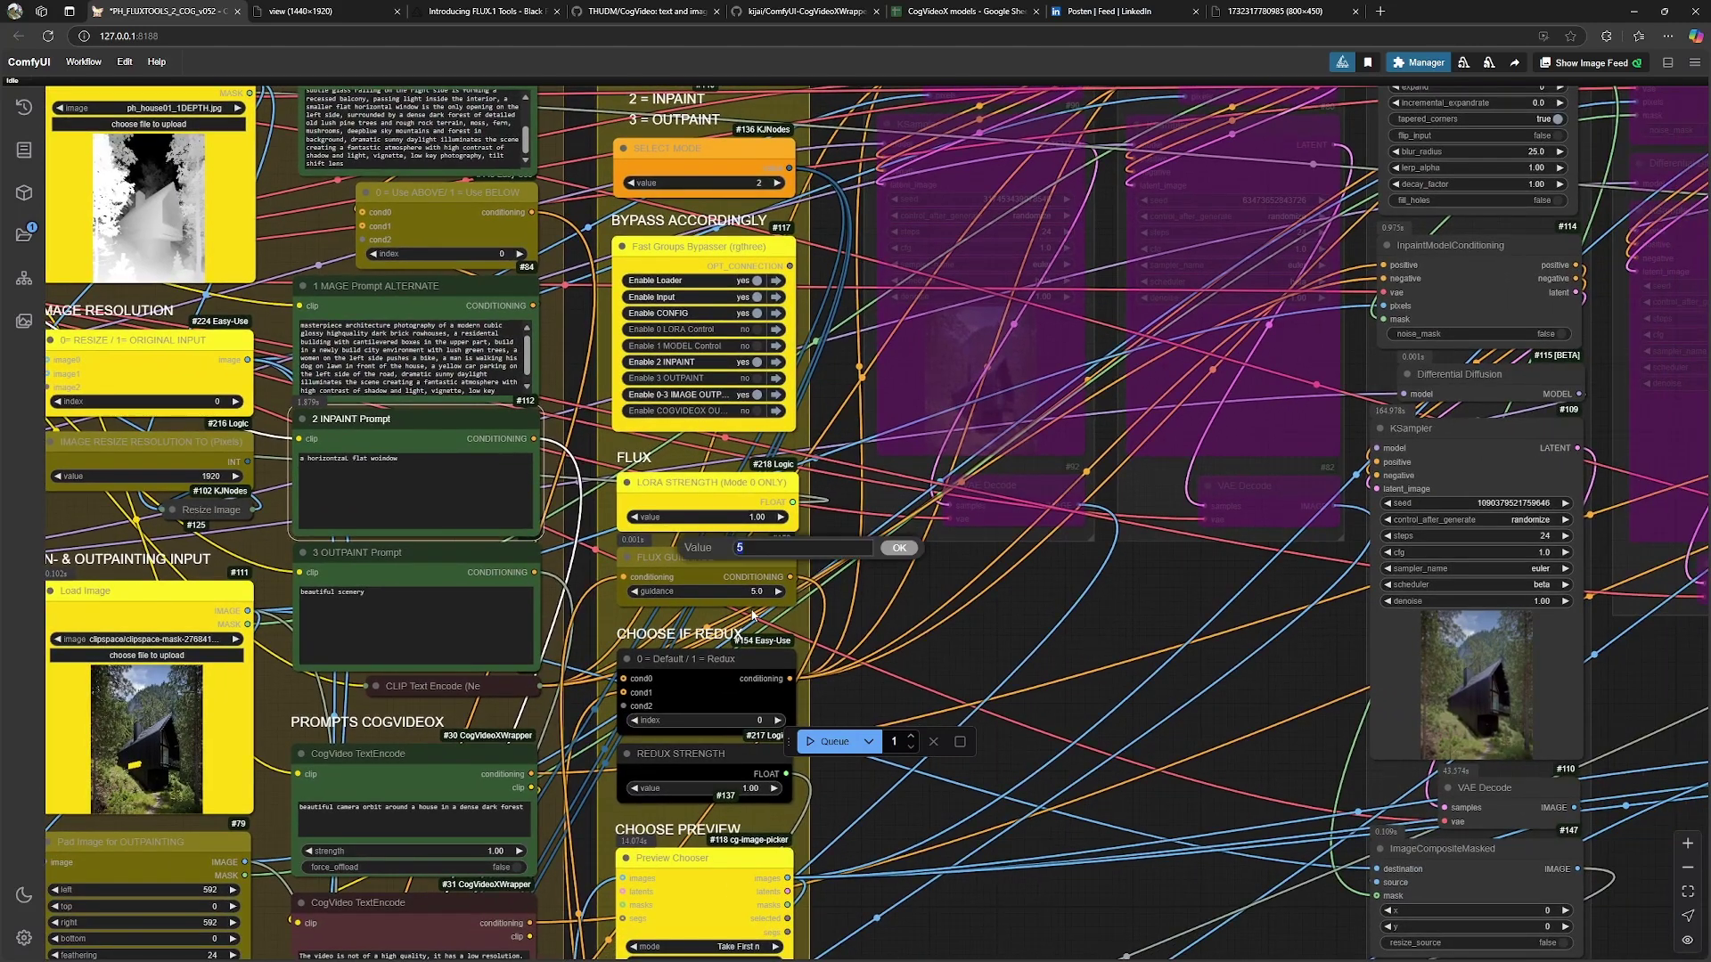
text(10)
key(Return)
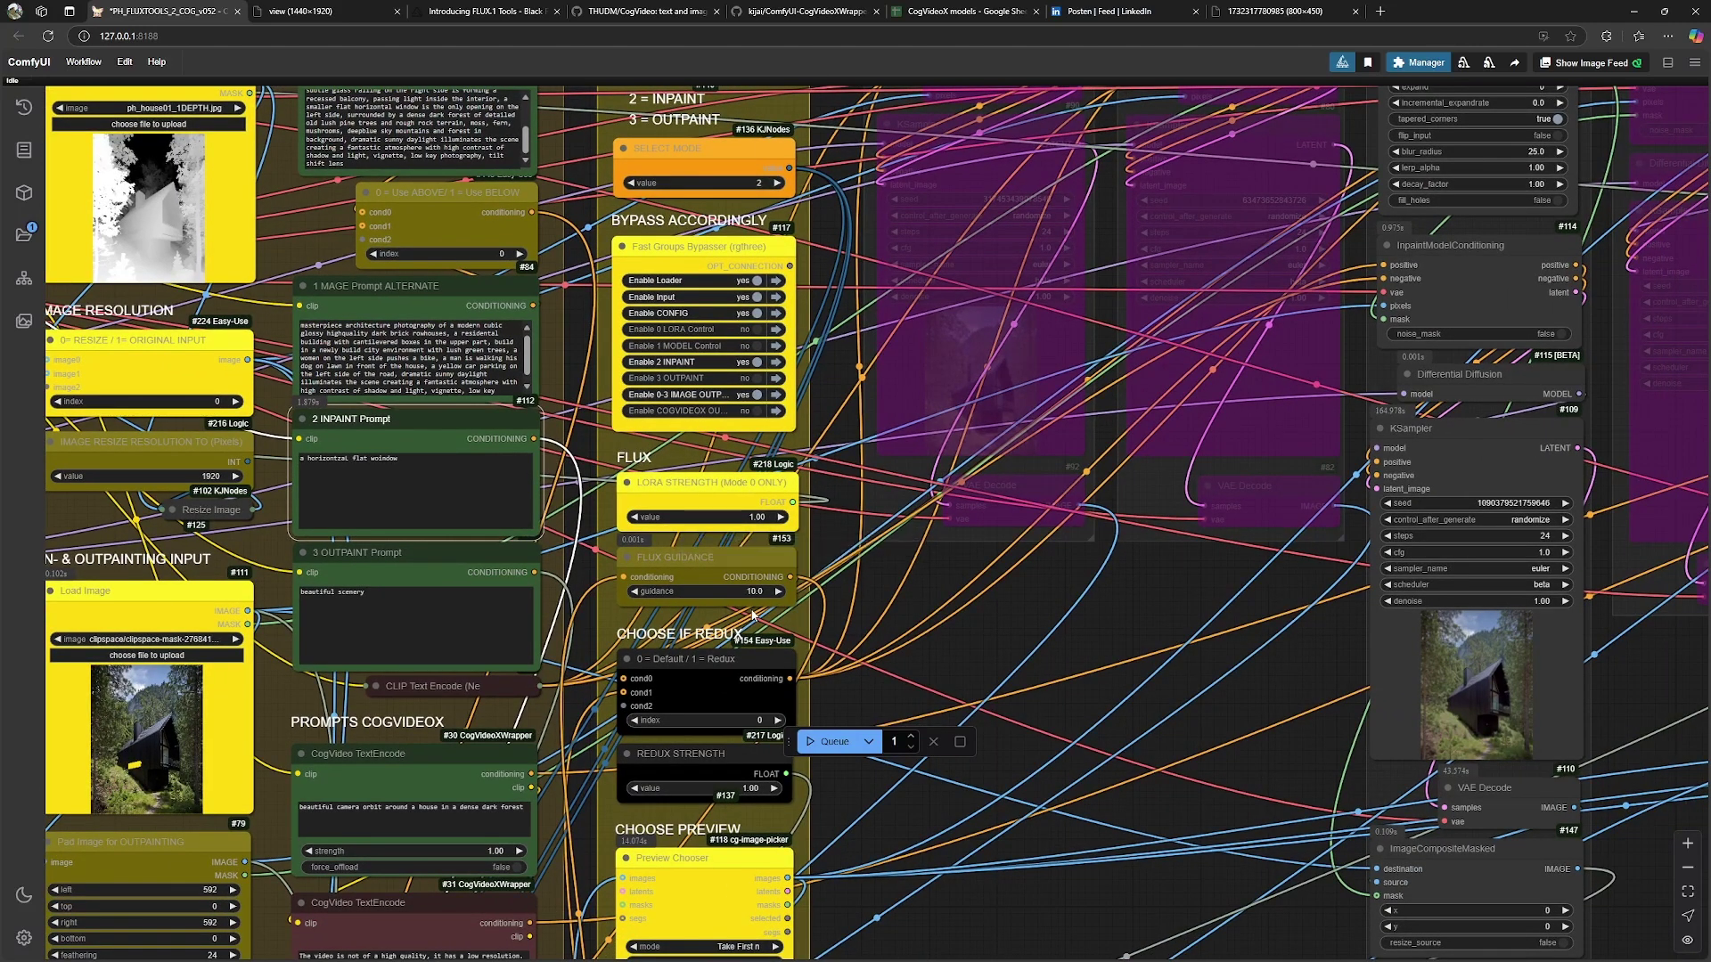
scroll(945, 595, right, 3)
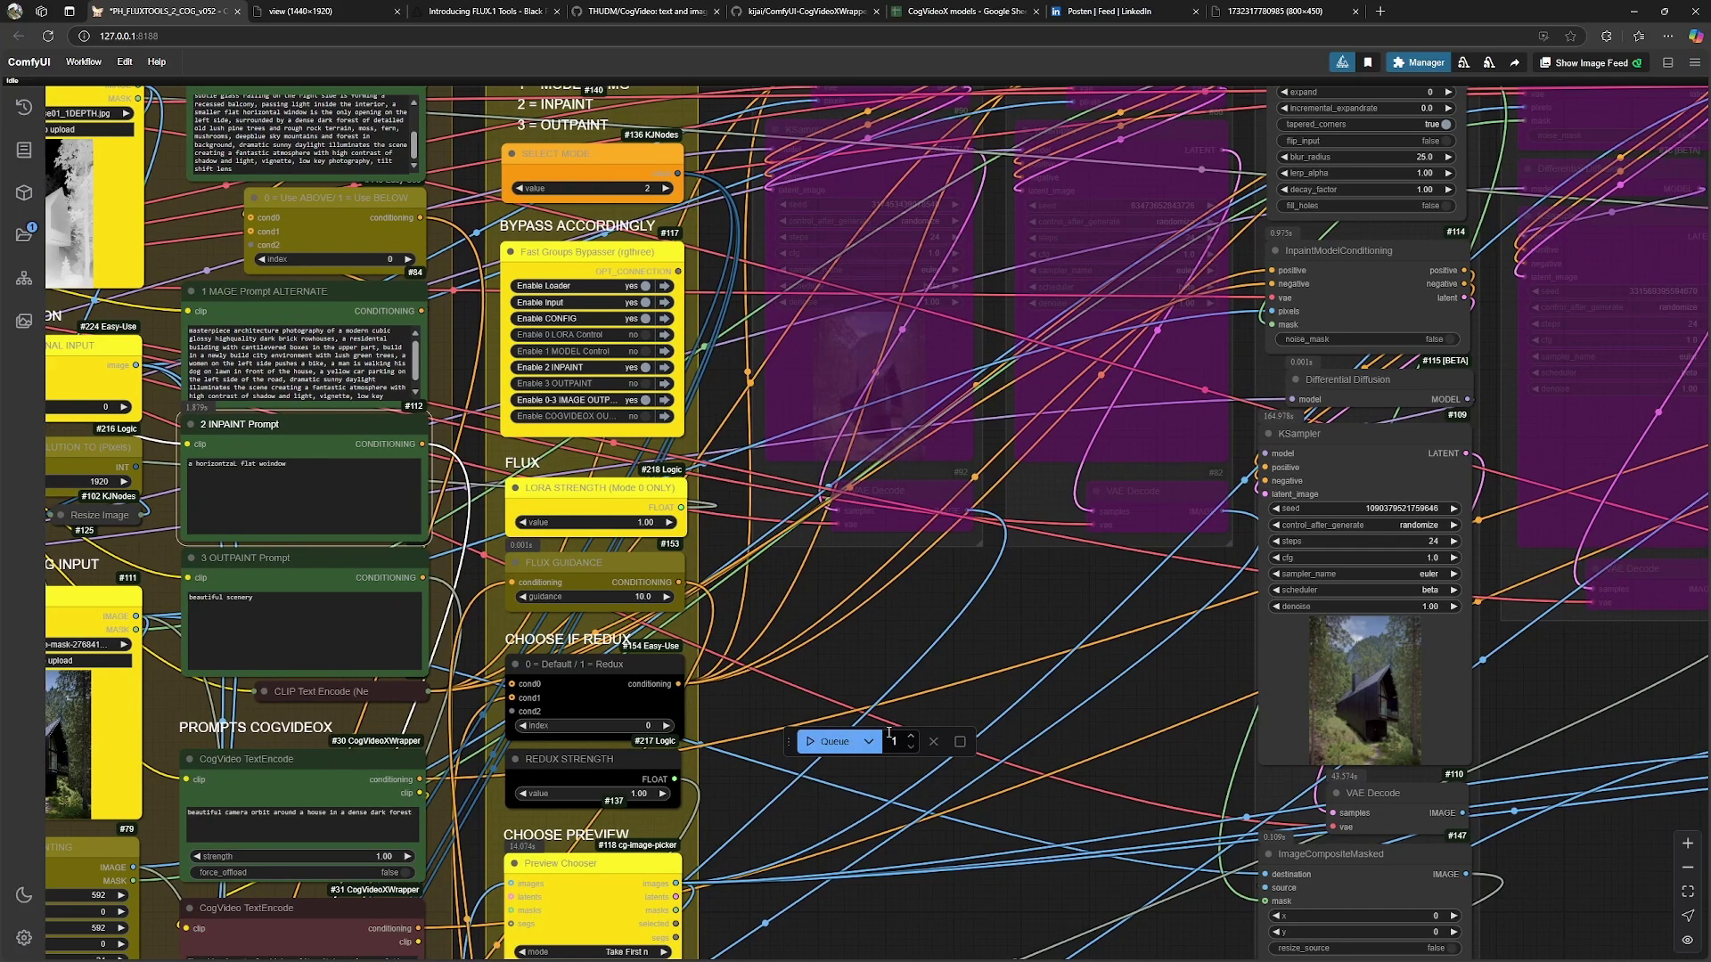
click(827, 743)
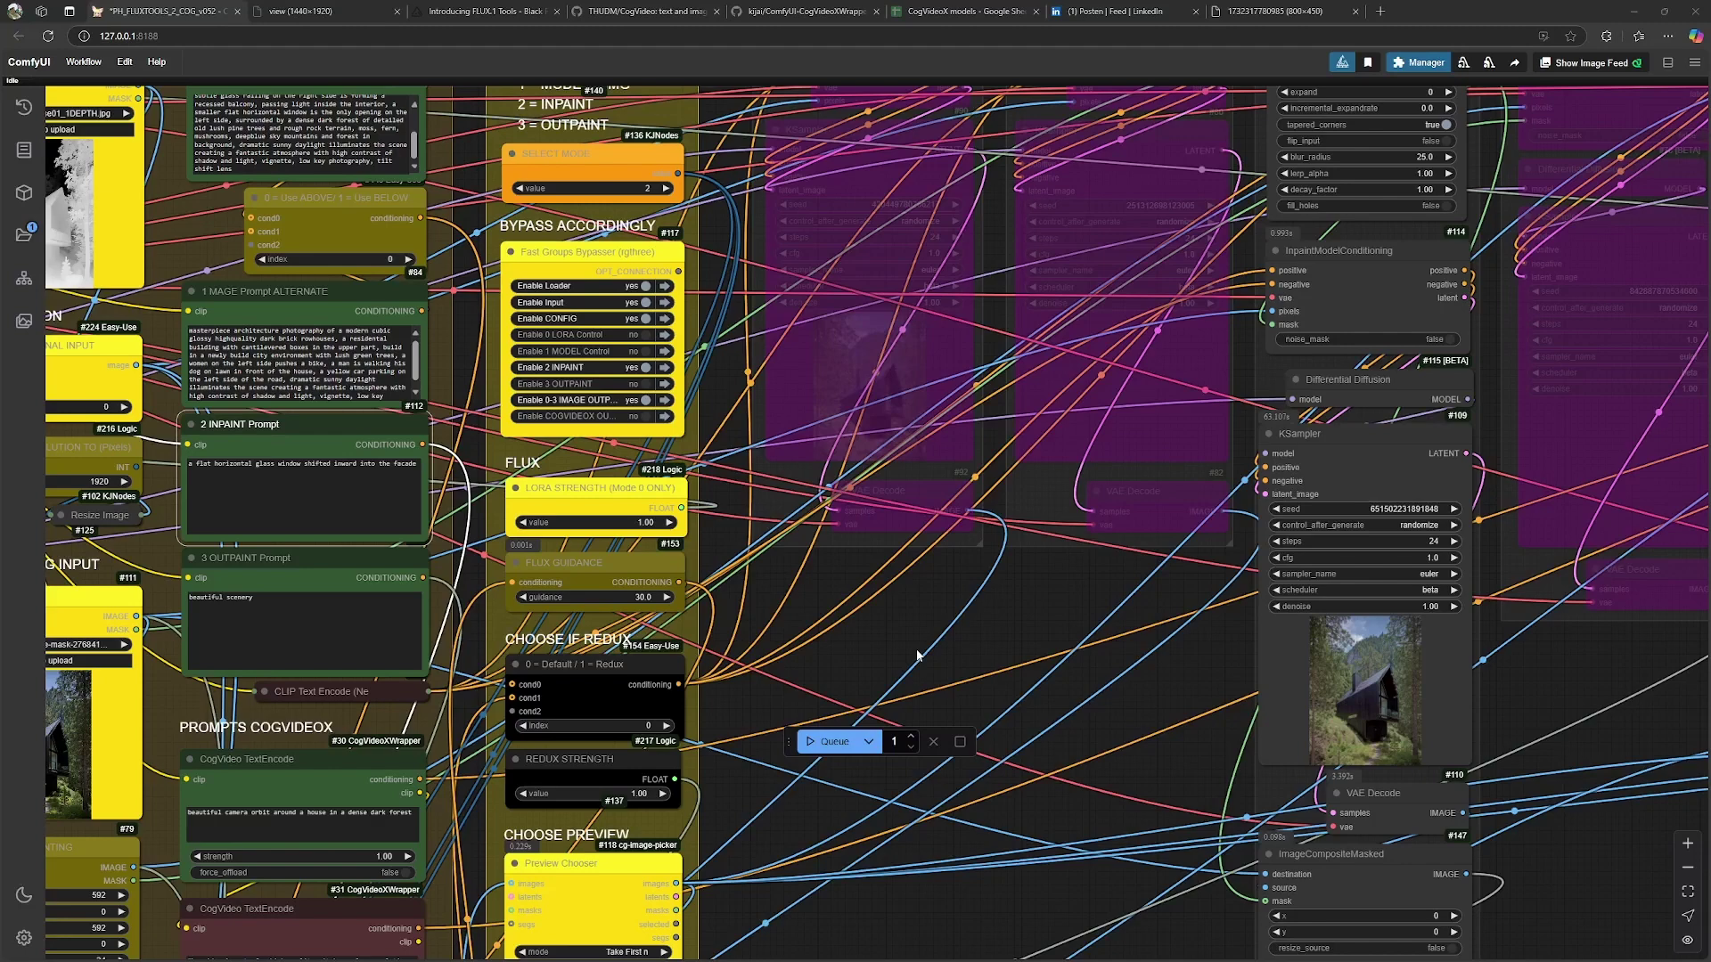
Review the FLUX GUIDANCE value and the 2 INPAINT Prompt text used for the window inpainting
scroll(709, 568, up, 4)
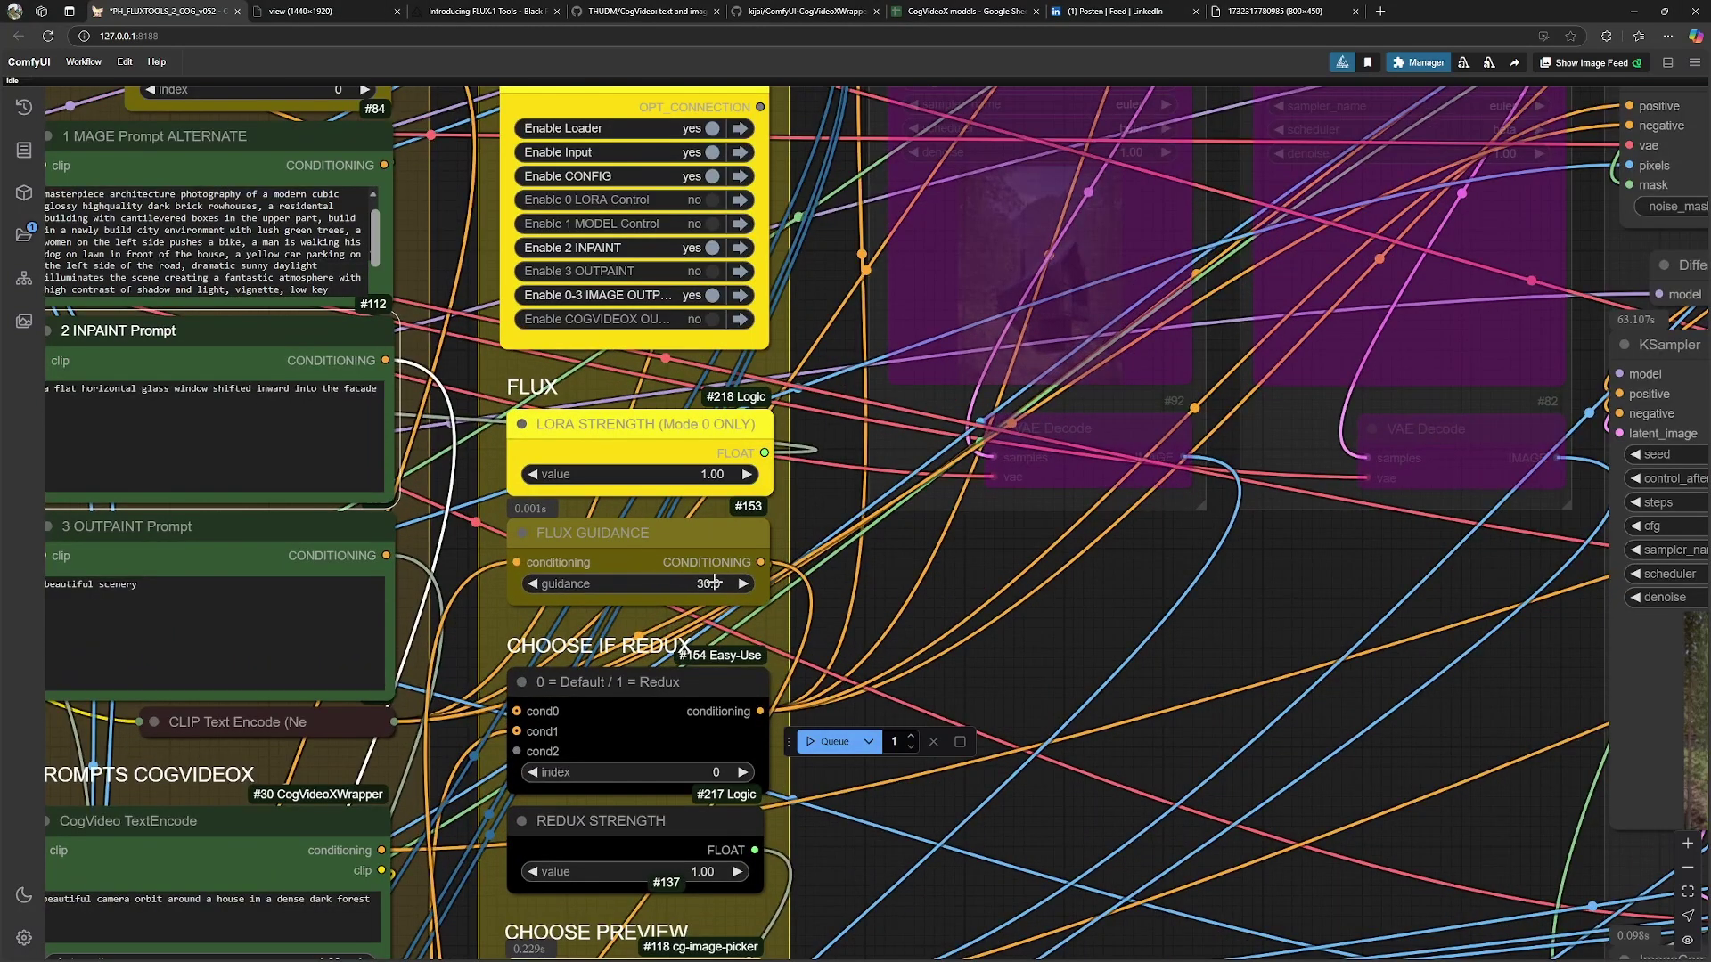
drag(458, 499, 668, 554)
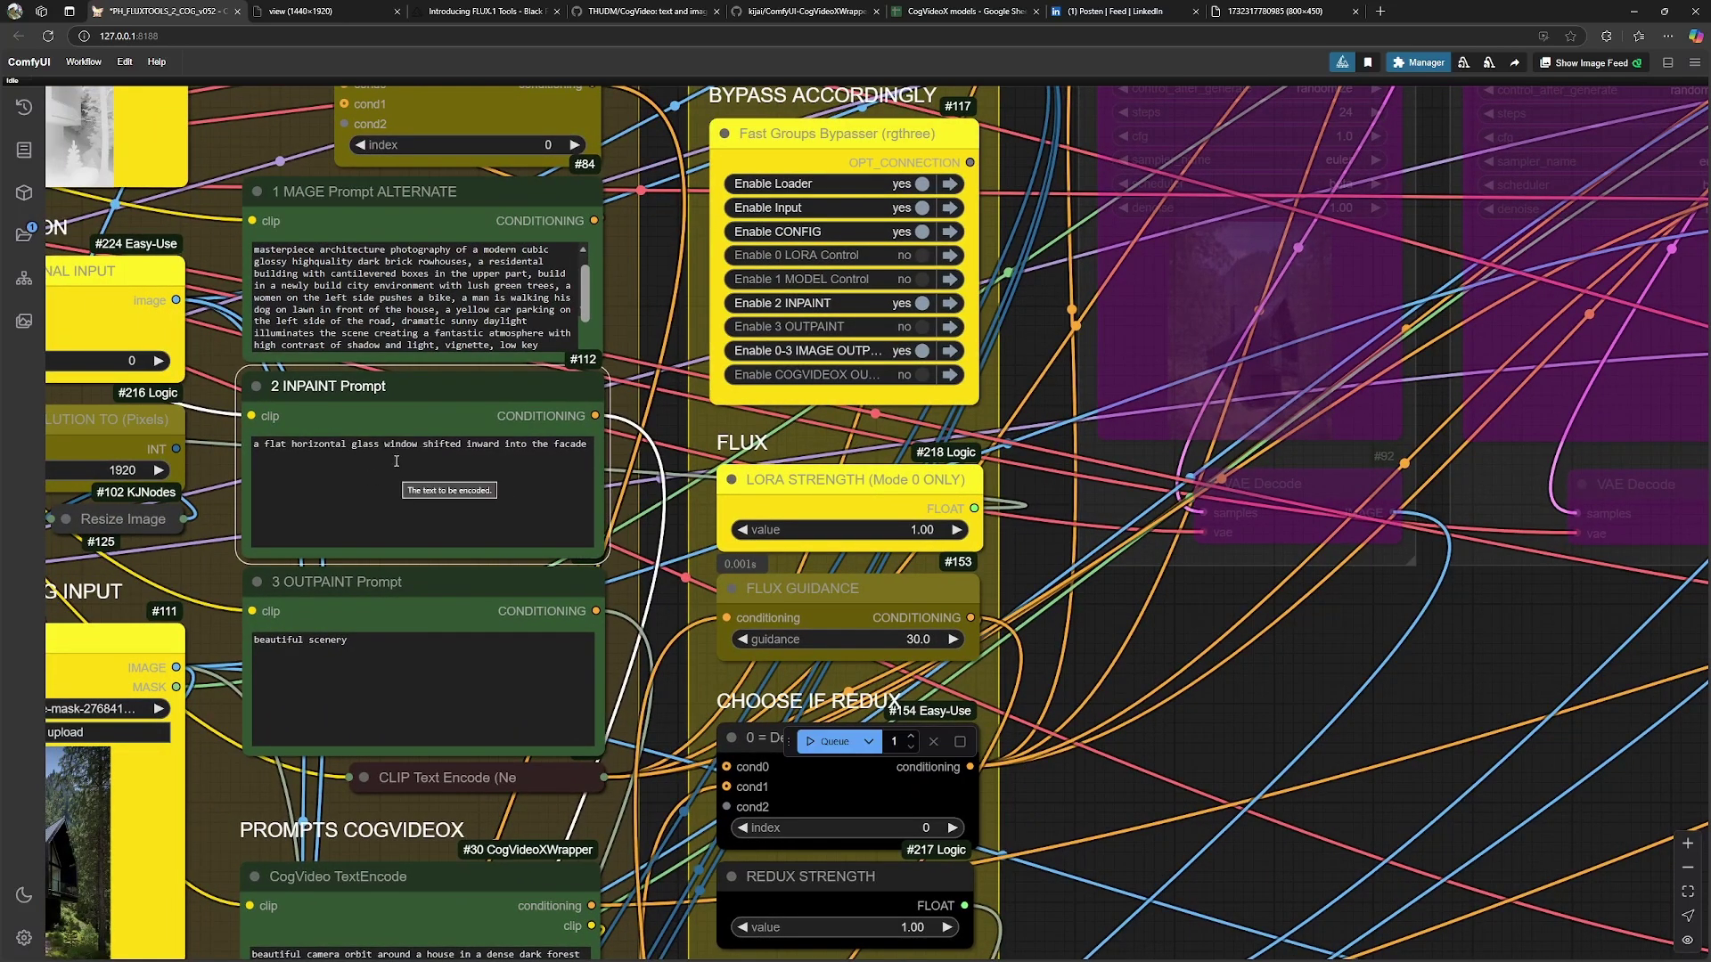
scroll(703, 539, down, 6)
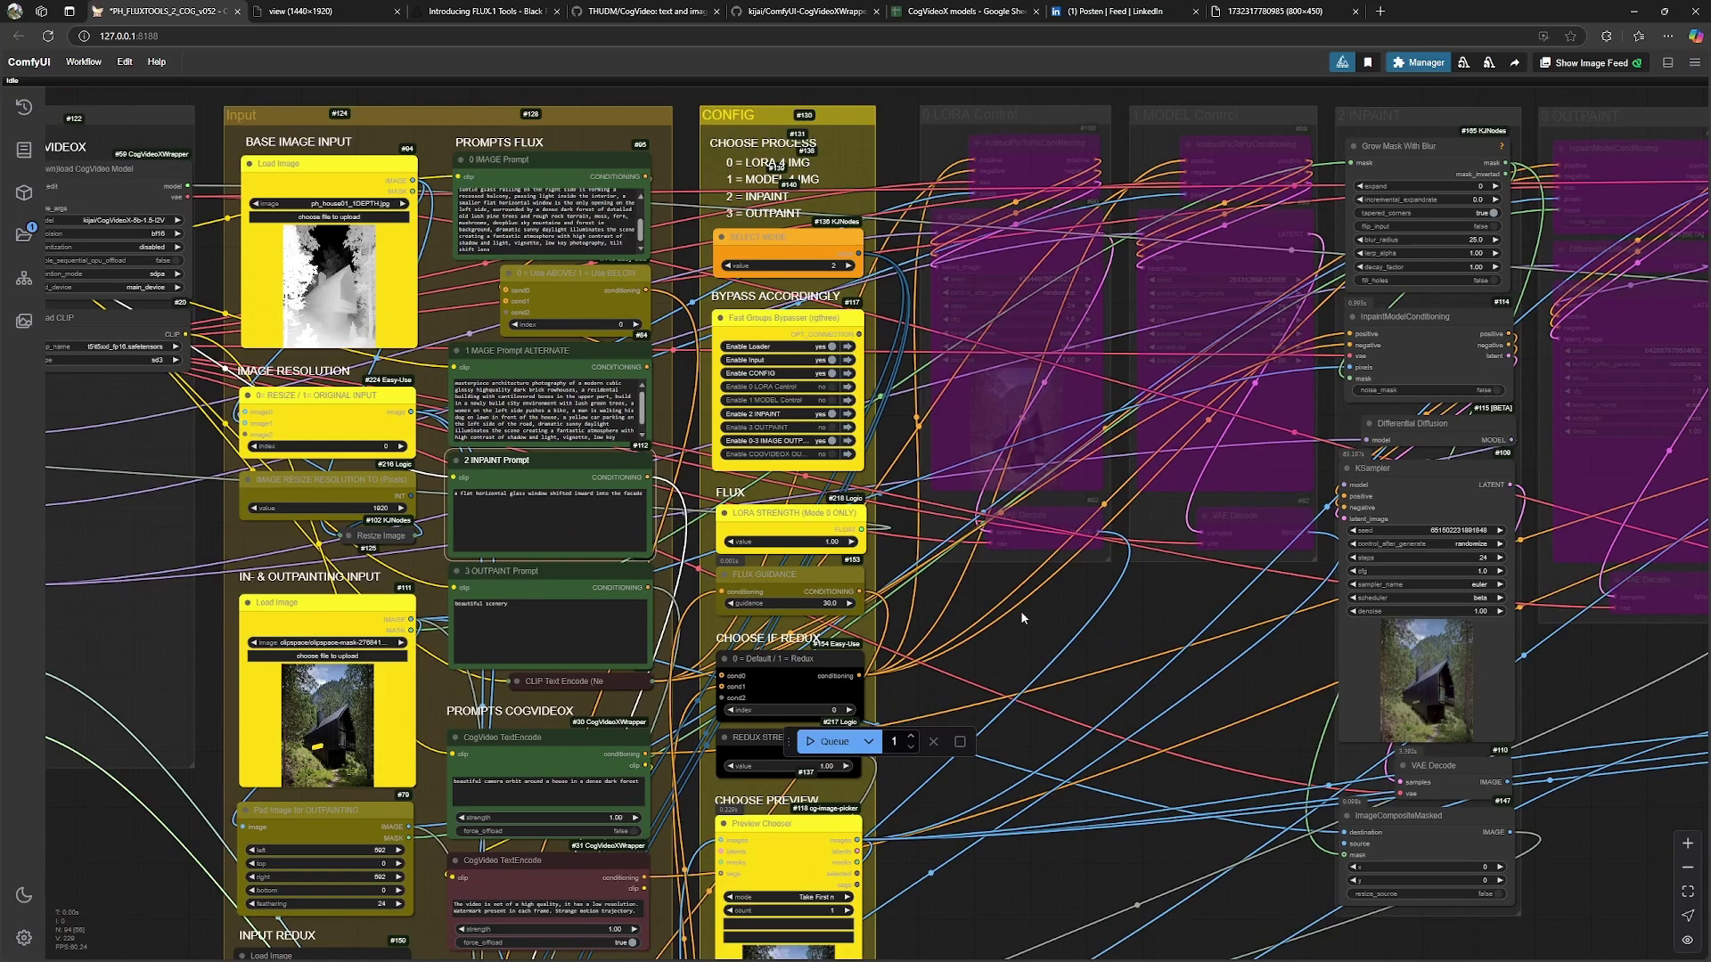
Examine the inpainted window on the side facade in the Preview FINAL IMAGE node and the Image Comparer
drag(1020, 613, 735, 608)
drag(914, 607, 695, 609)
scroll(696, 608, right, 10)
scroll(945, 486, up, 5)
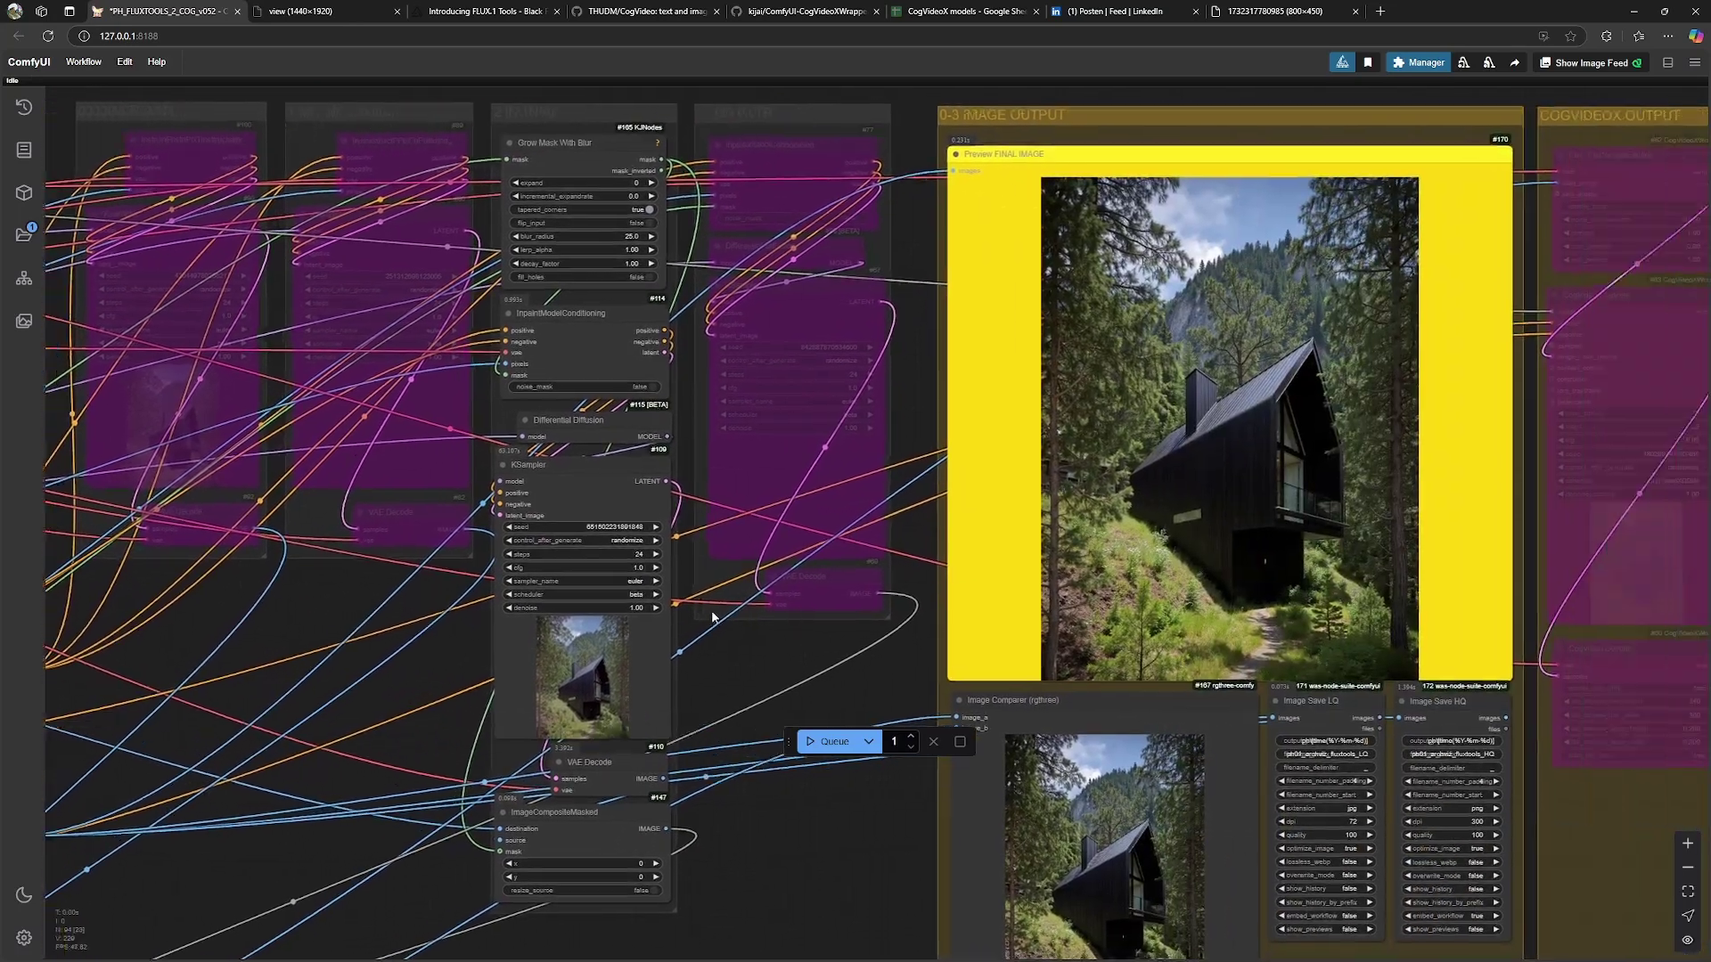
scroll(945, 486, up, 4)
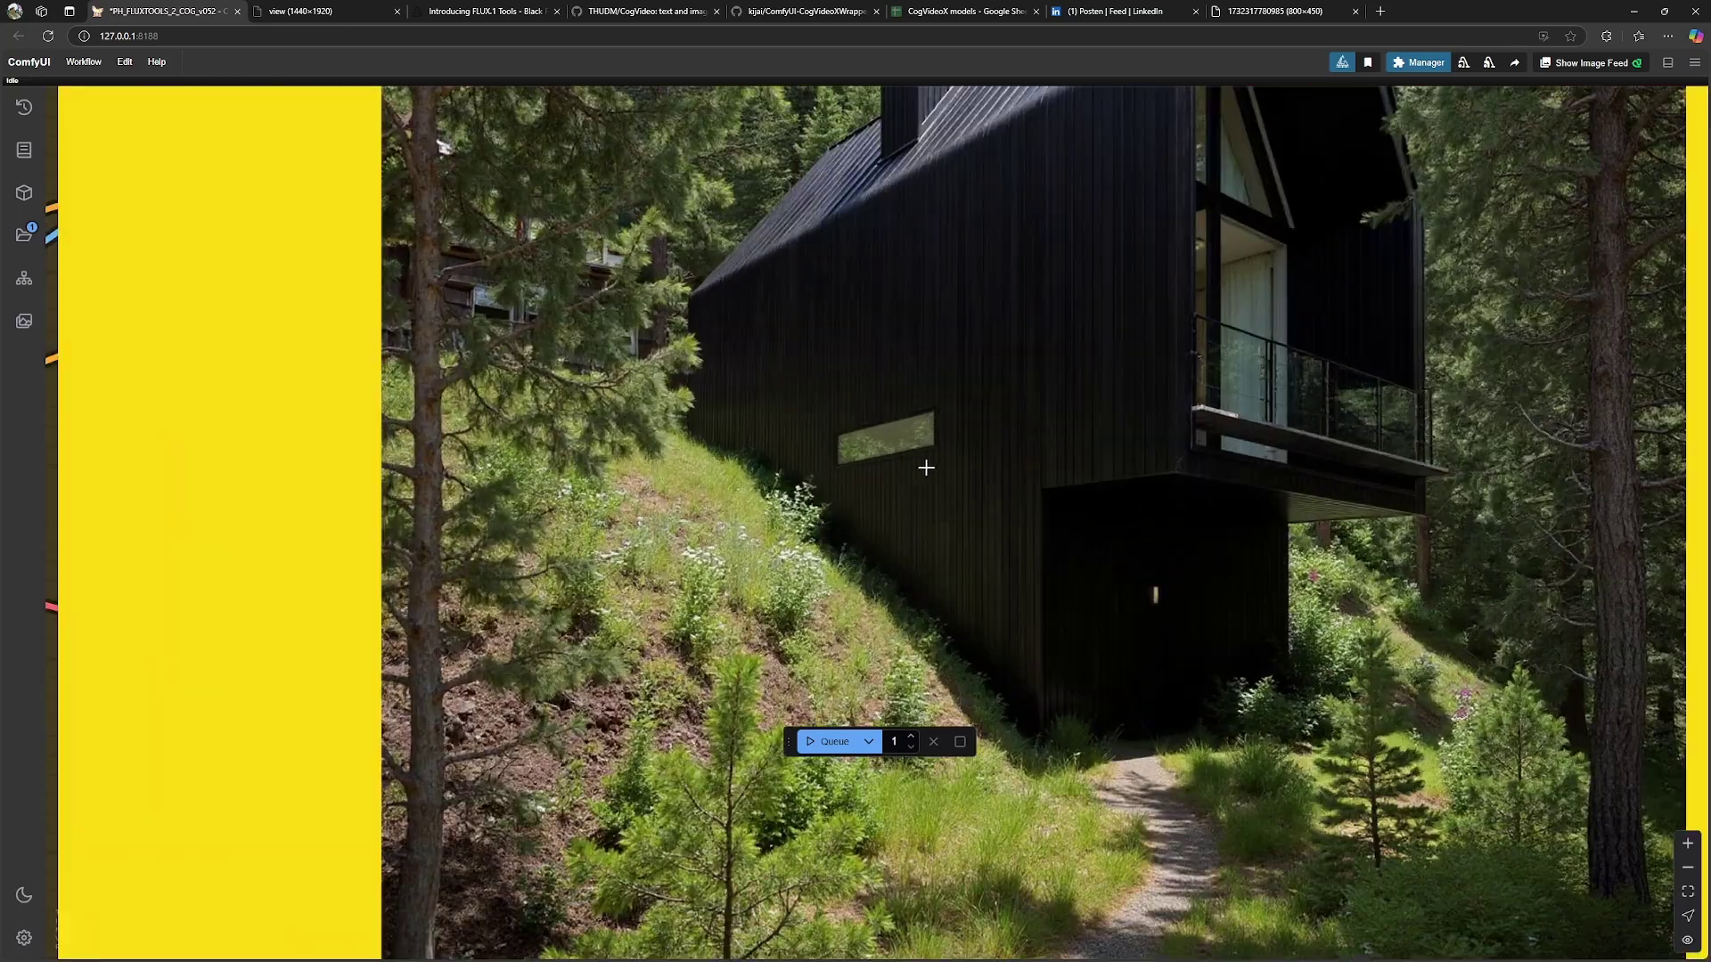
scroll(927, 465, down, 3)
scroll(444, 449, down, 3)
scroll(416, 371, down, 5)
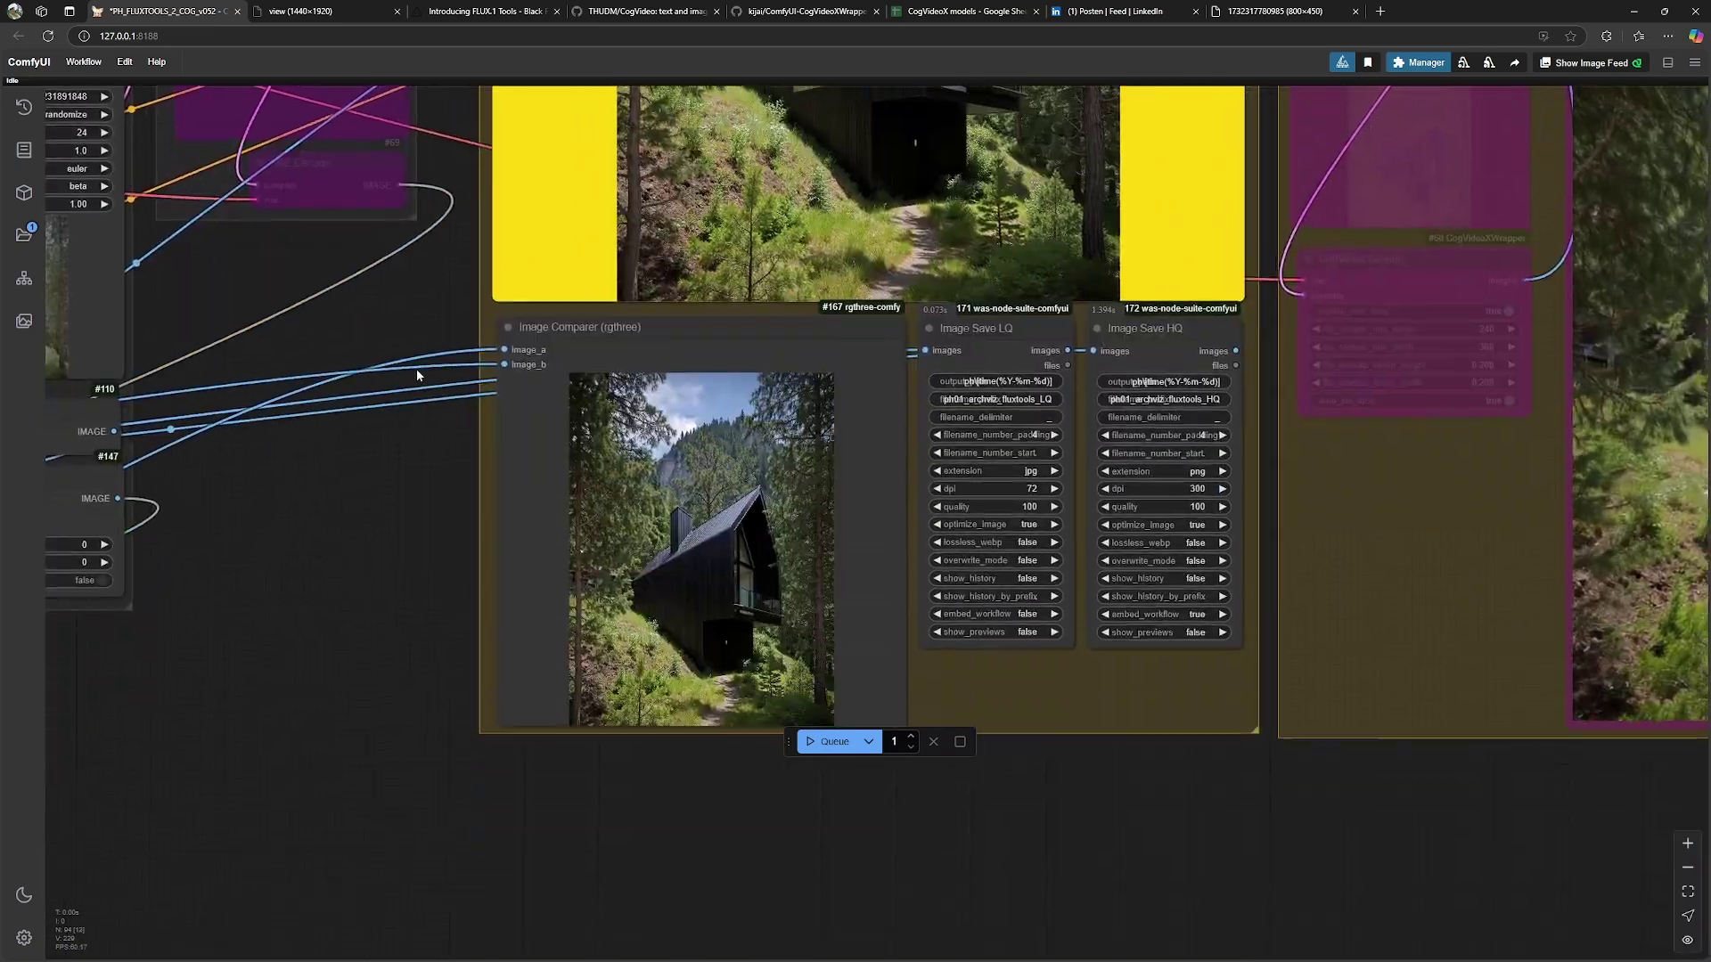
scroll(466, 523, up, 6)
scroll(347, 484, up, 5)
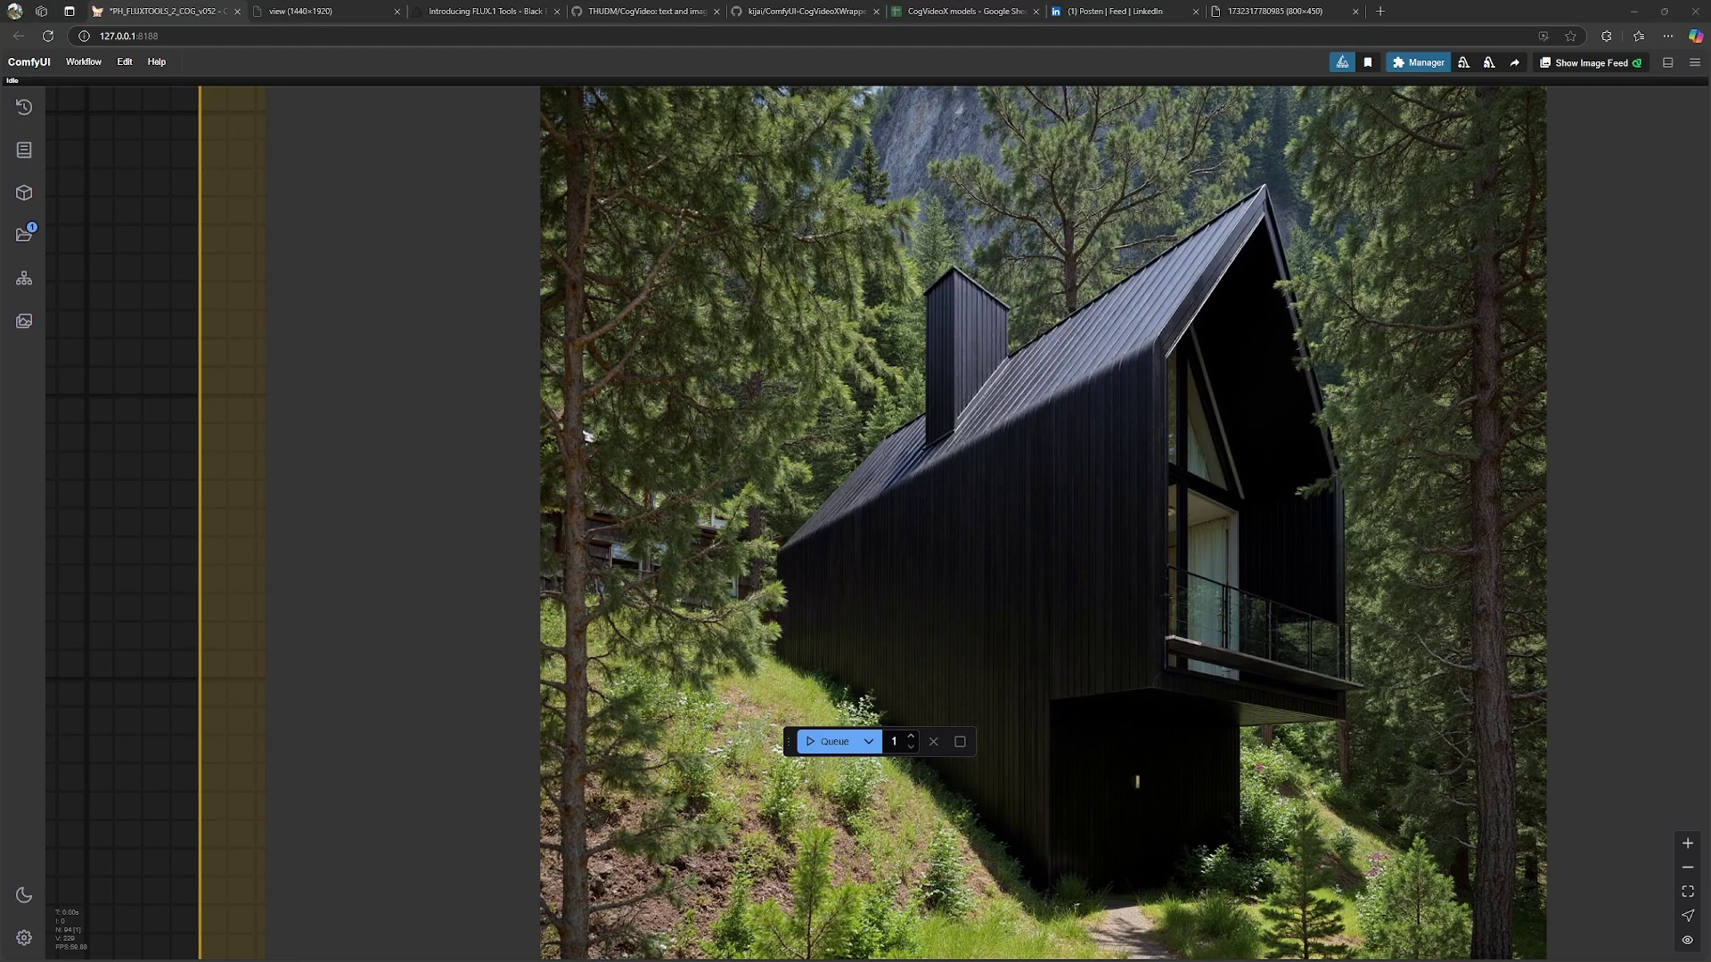
Switch to the ComfyUI Portable console, check the execution times of the recent runs, and return to the workflow
key(alt+Tab)
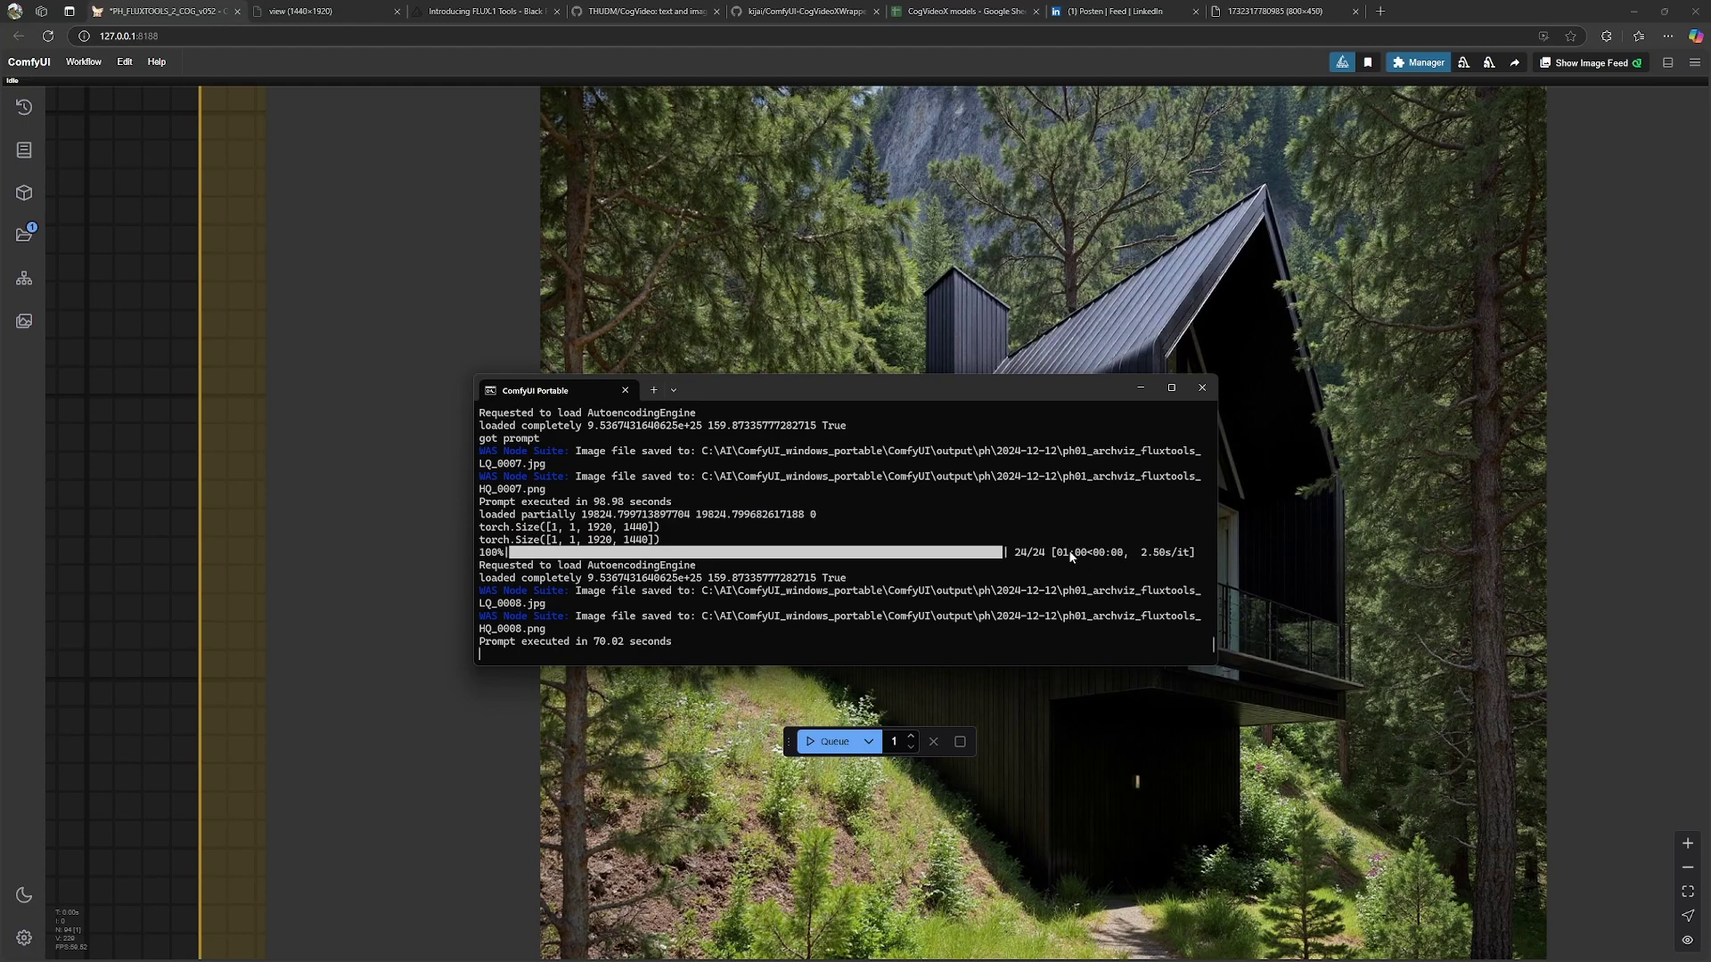
scroll(1072, 554, up, 2)
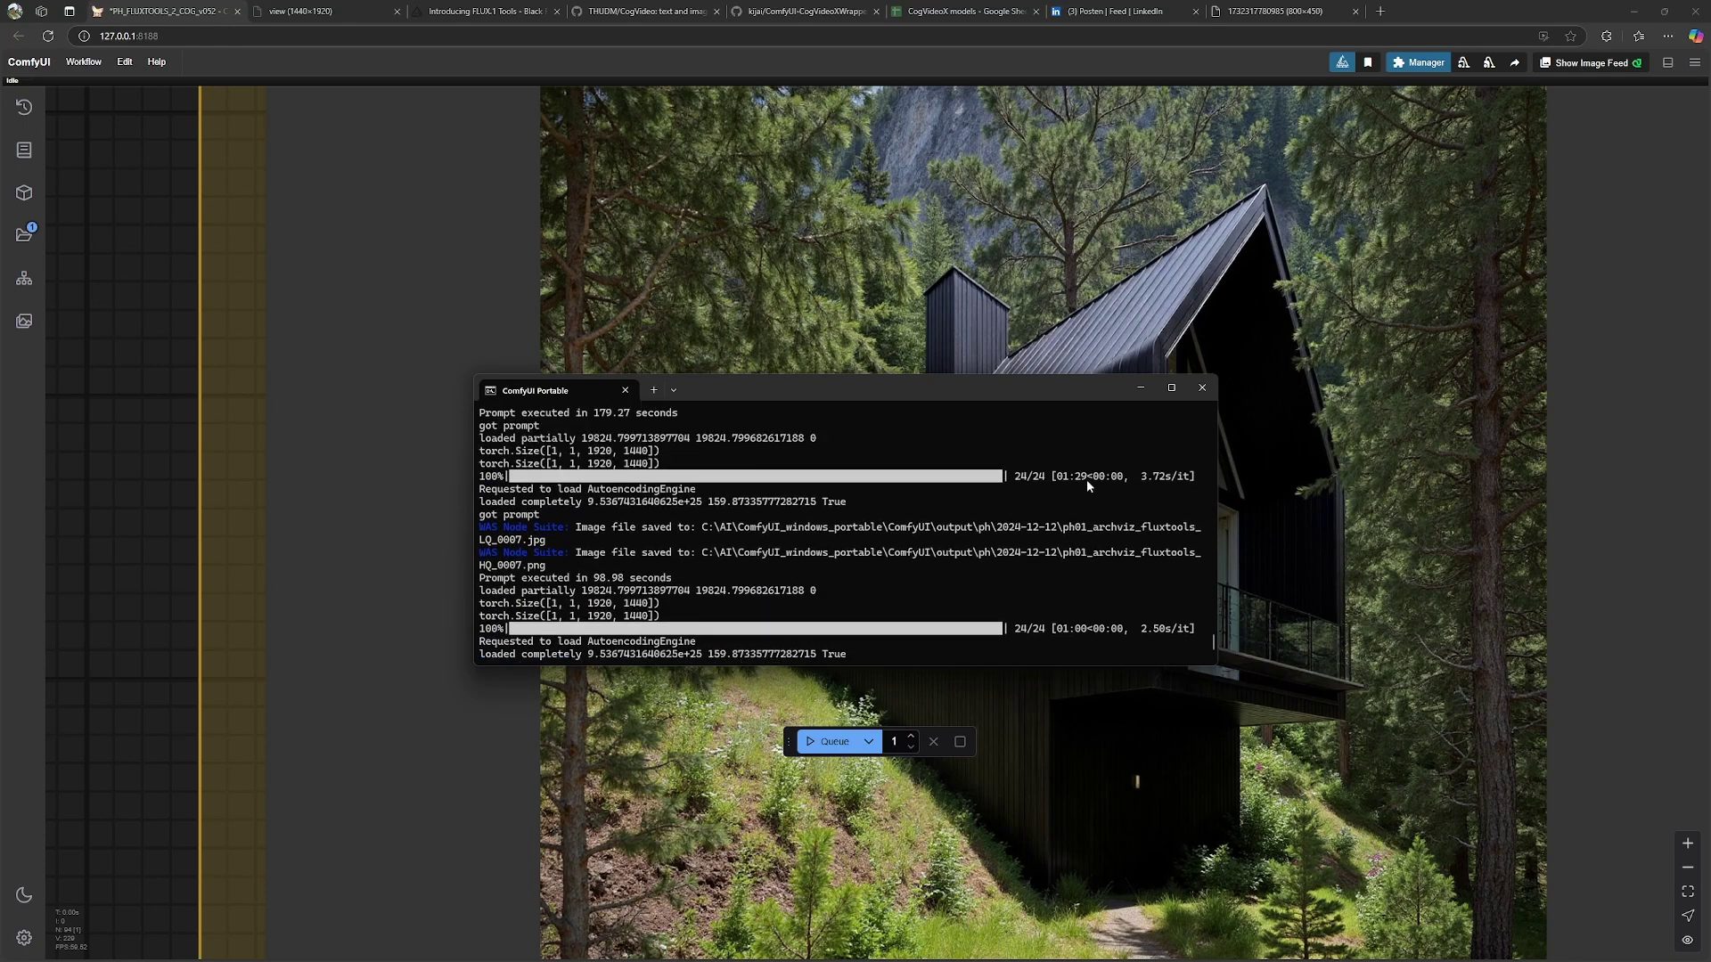
scroll(1050, 489, down, 1)
scroll(1051, 488, down, 1)
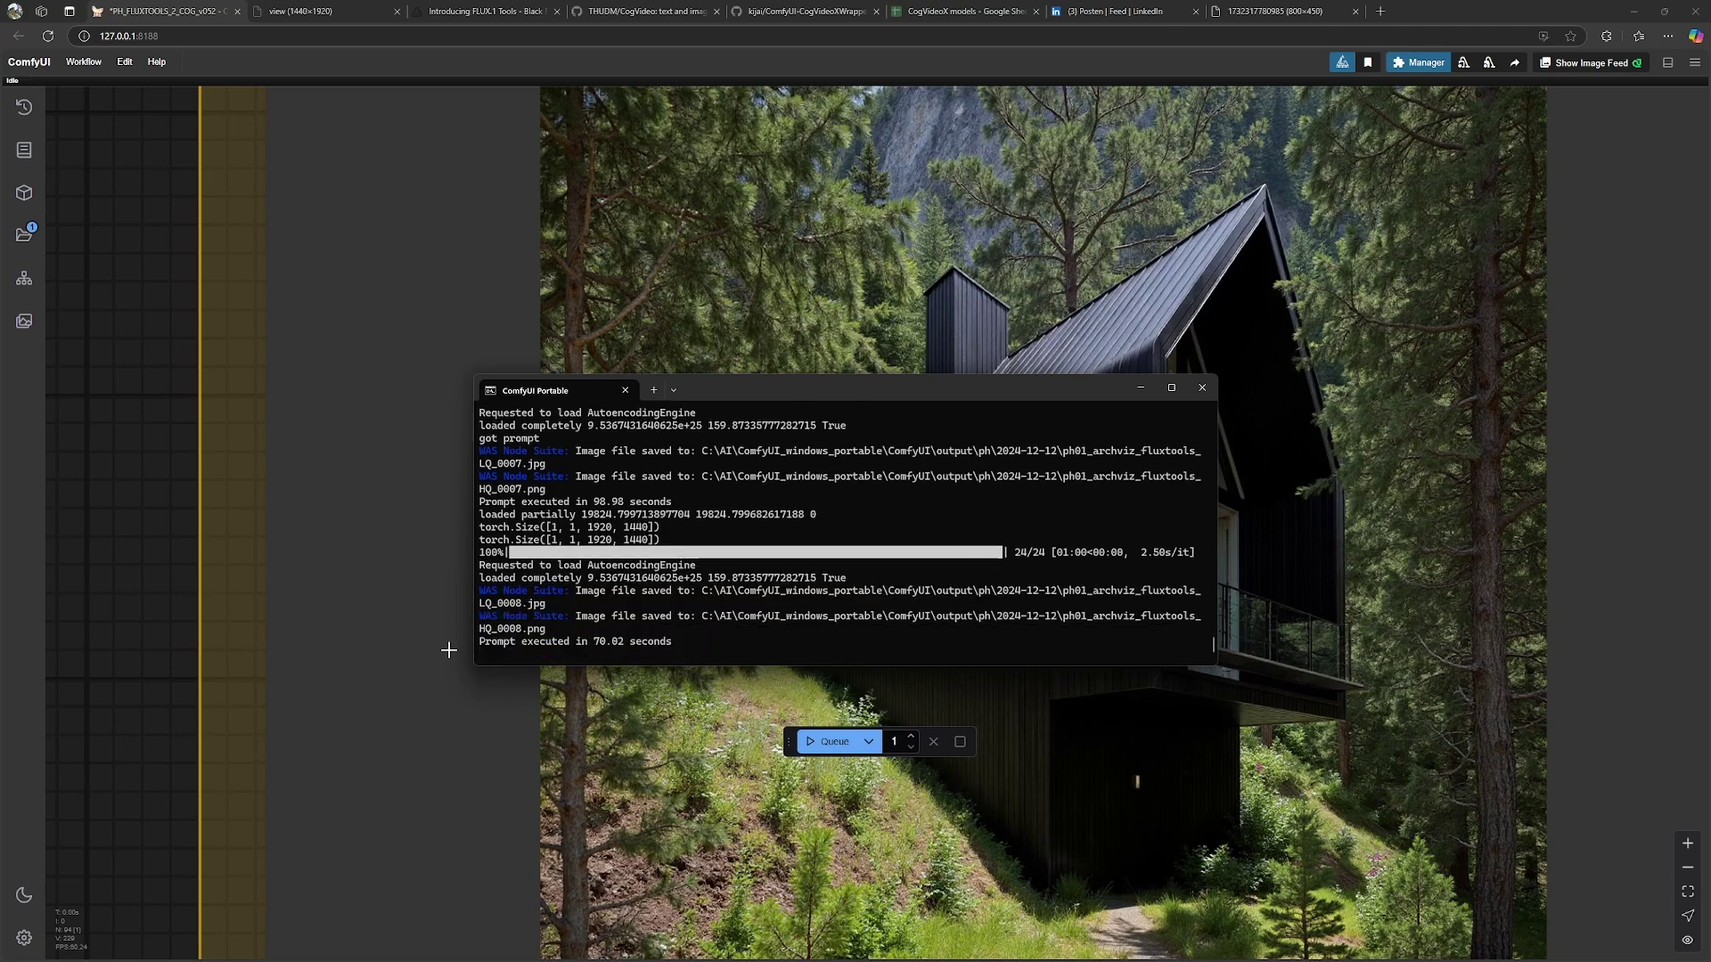
key(alt+Tab)
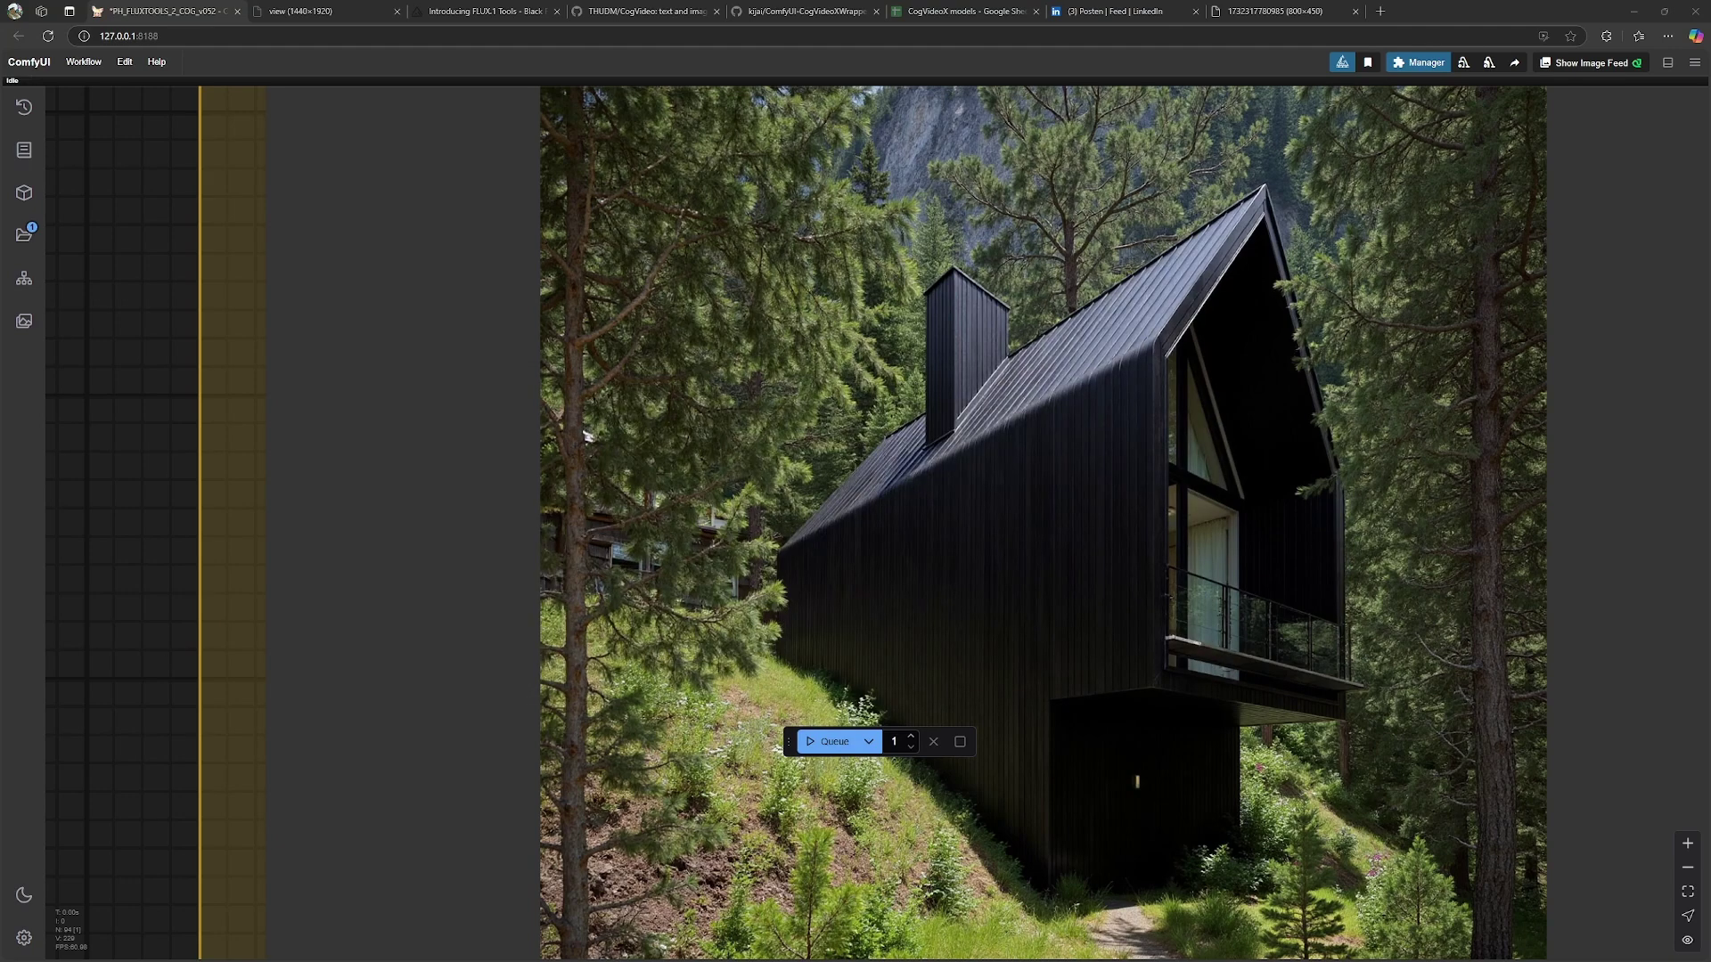
Compare the house before and after the window inpainting in the Image Comparer node
scroll(464, 571, down, 8)
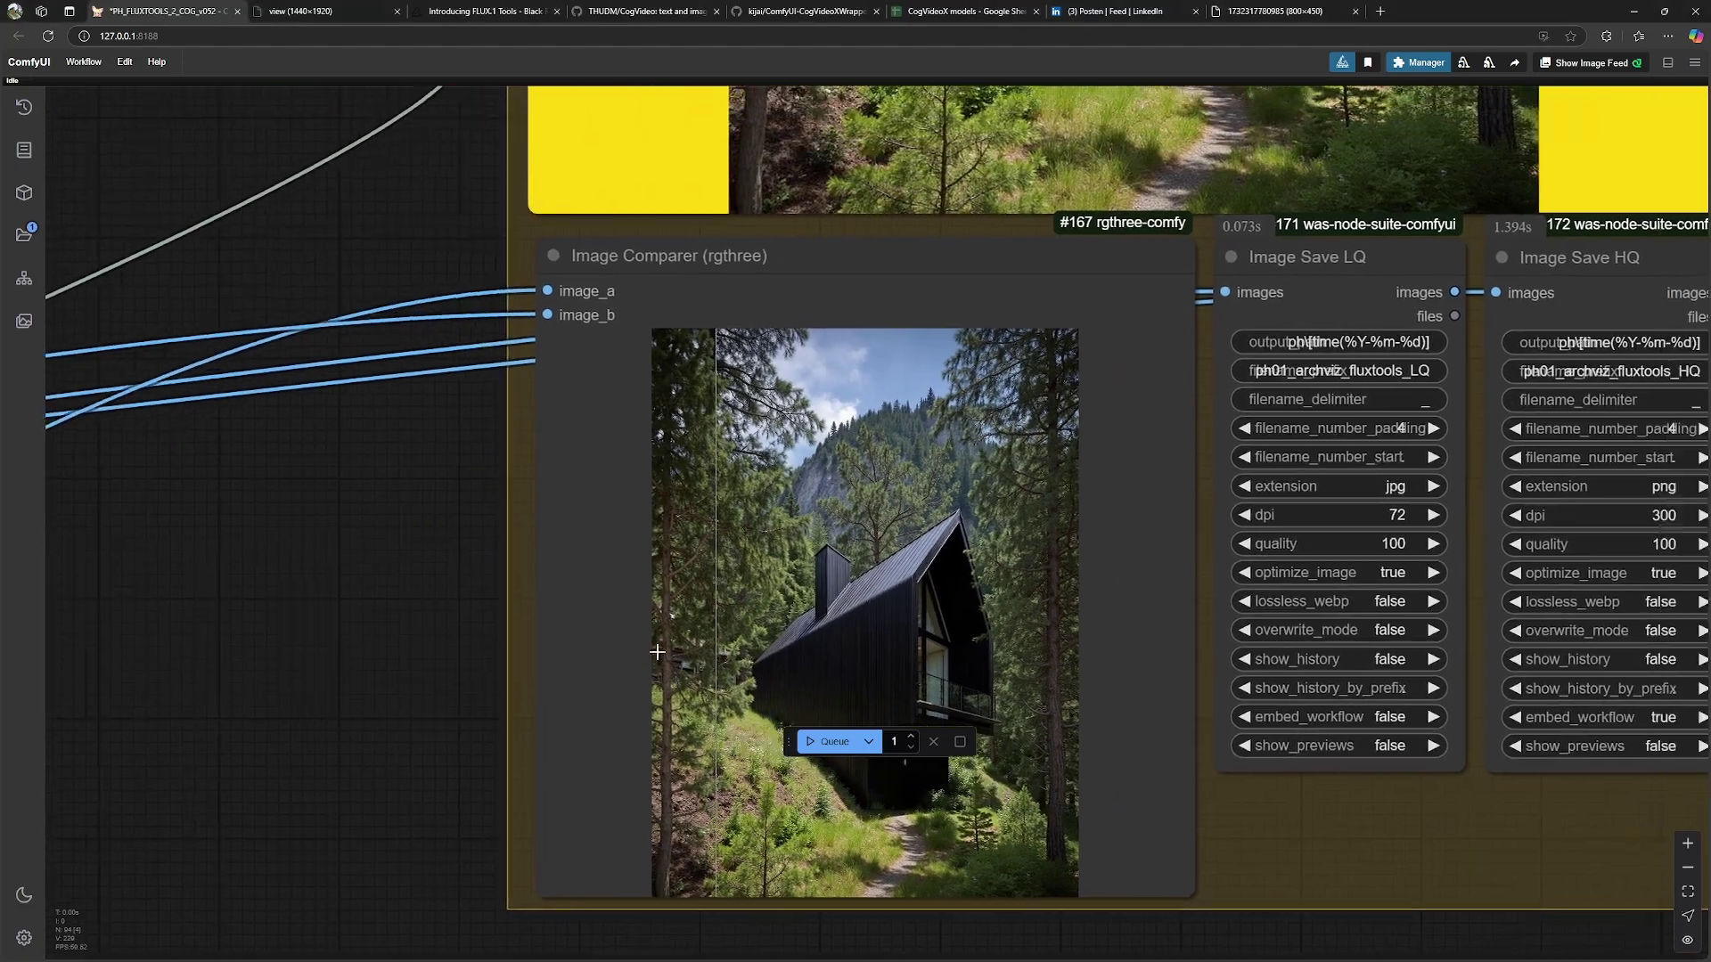
drag(657, 652, 611, 645)
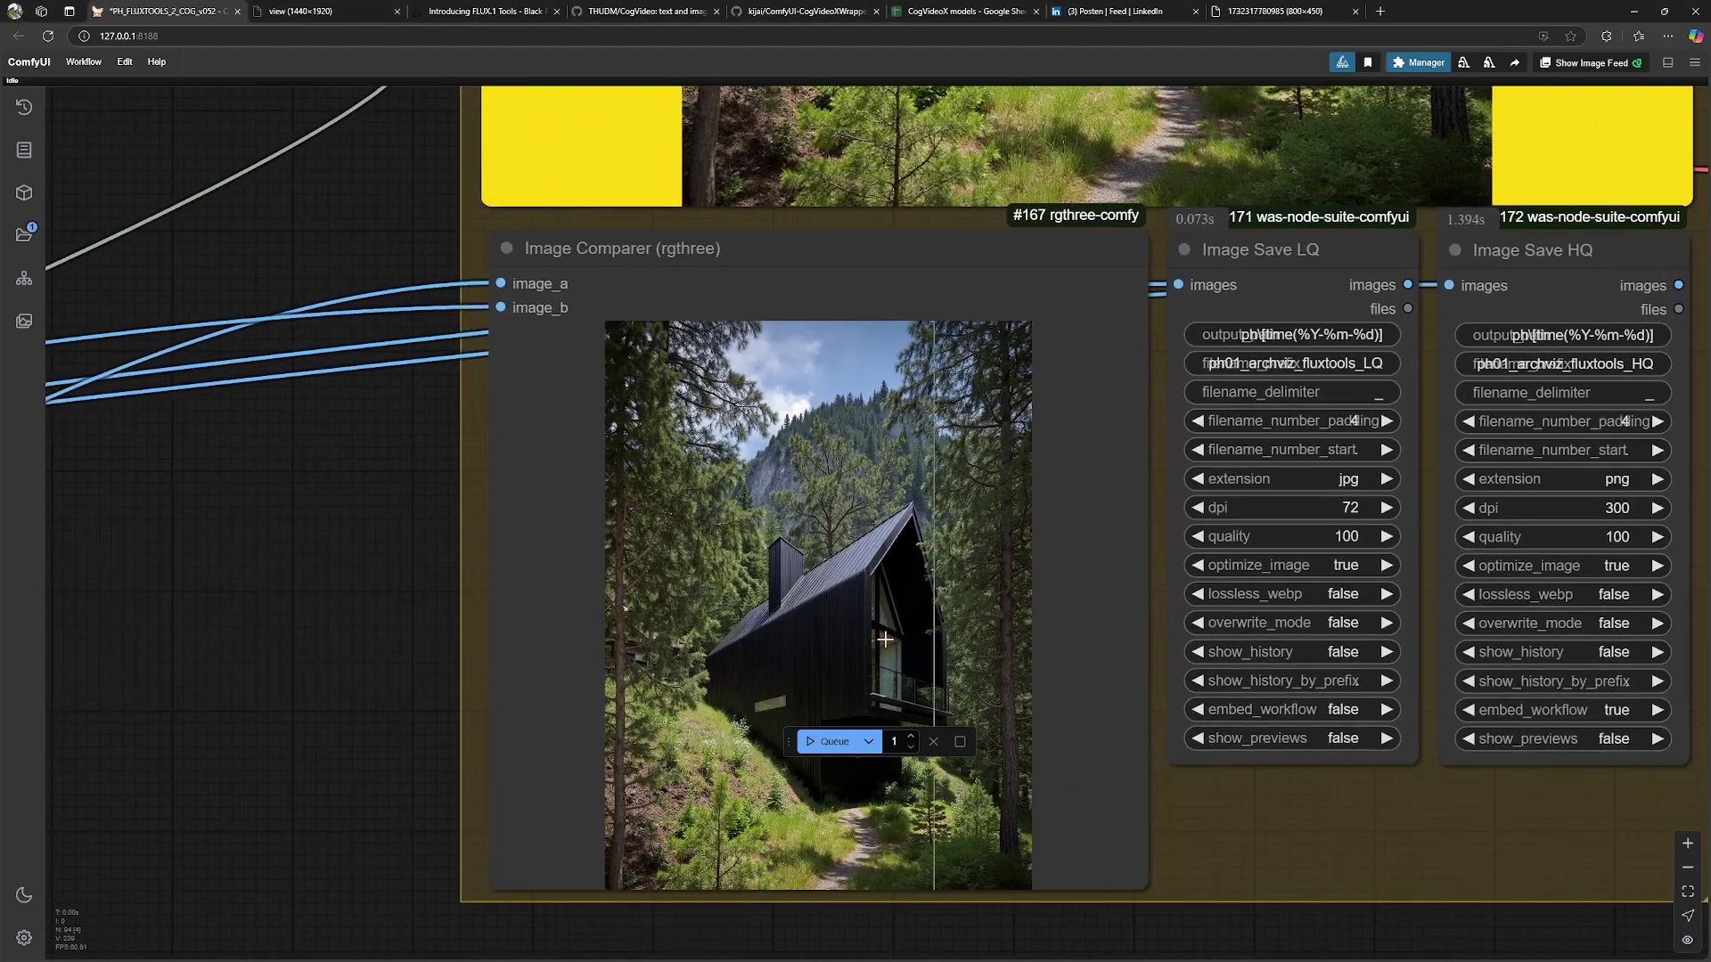
scroll(806, 641, down, 10)
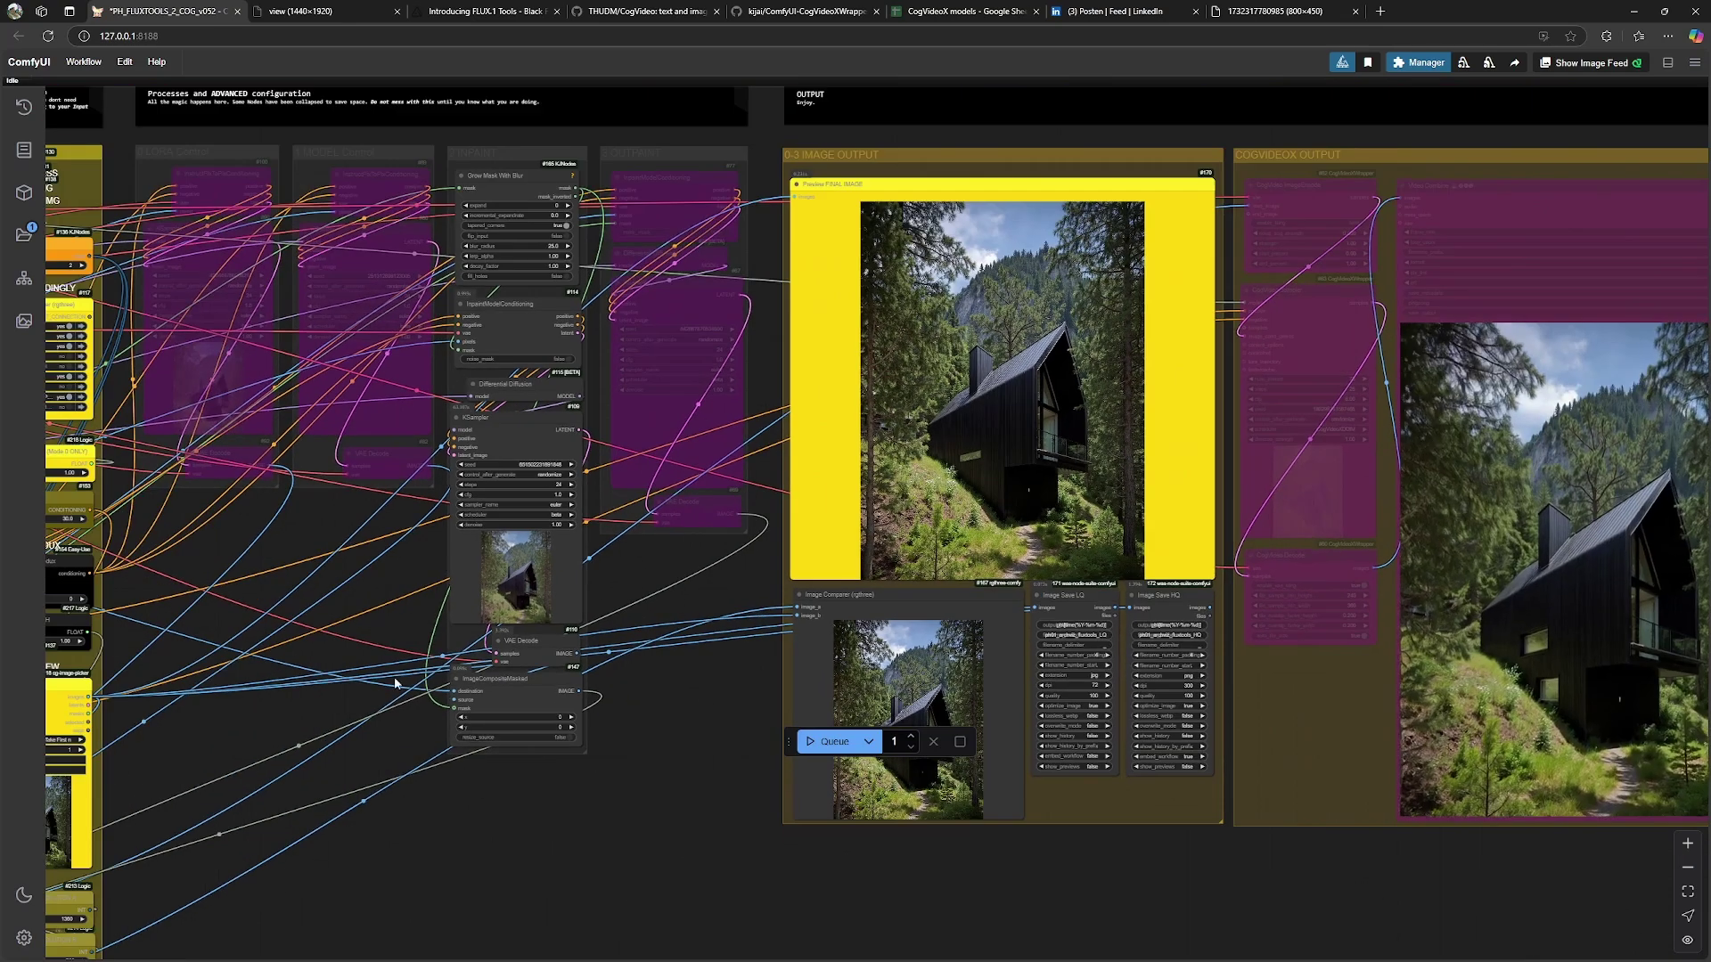
Set SELECT MODE to 3, bypass the 2 INPAINT group and enable the 3 OUTPAINT group
drag(201, 646, 884, 697)
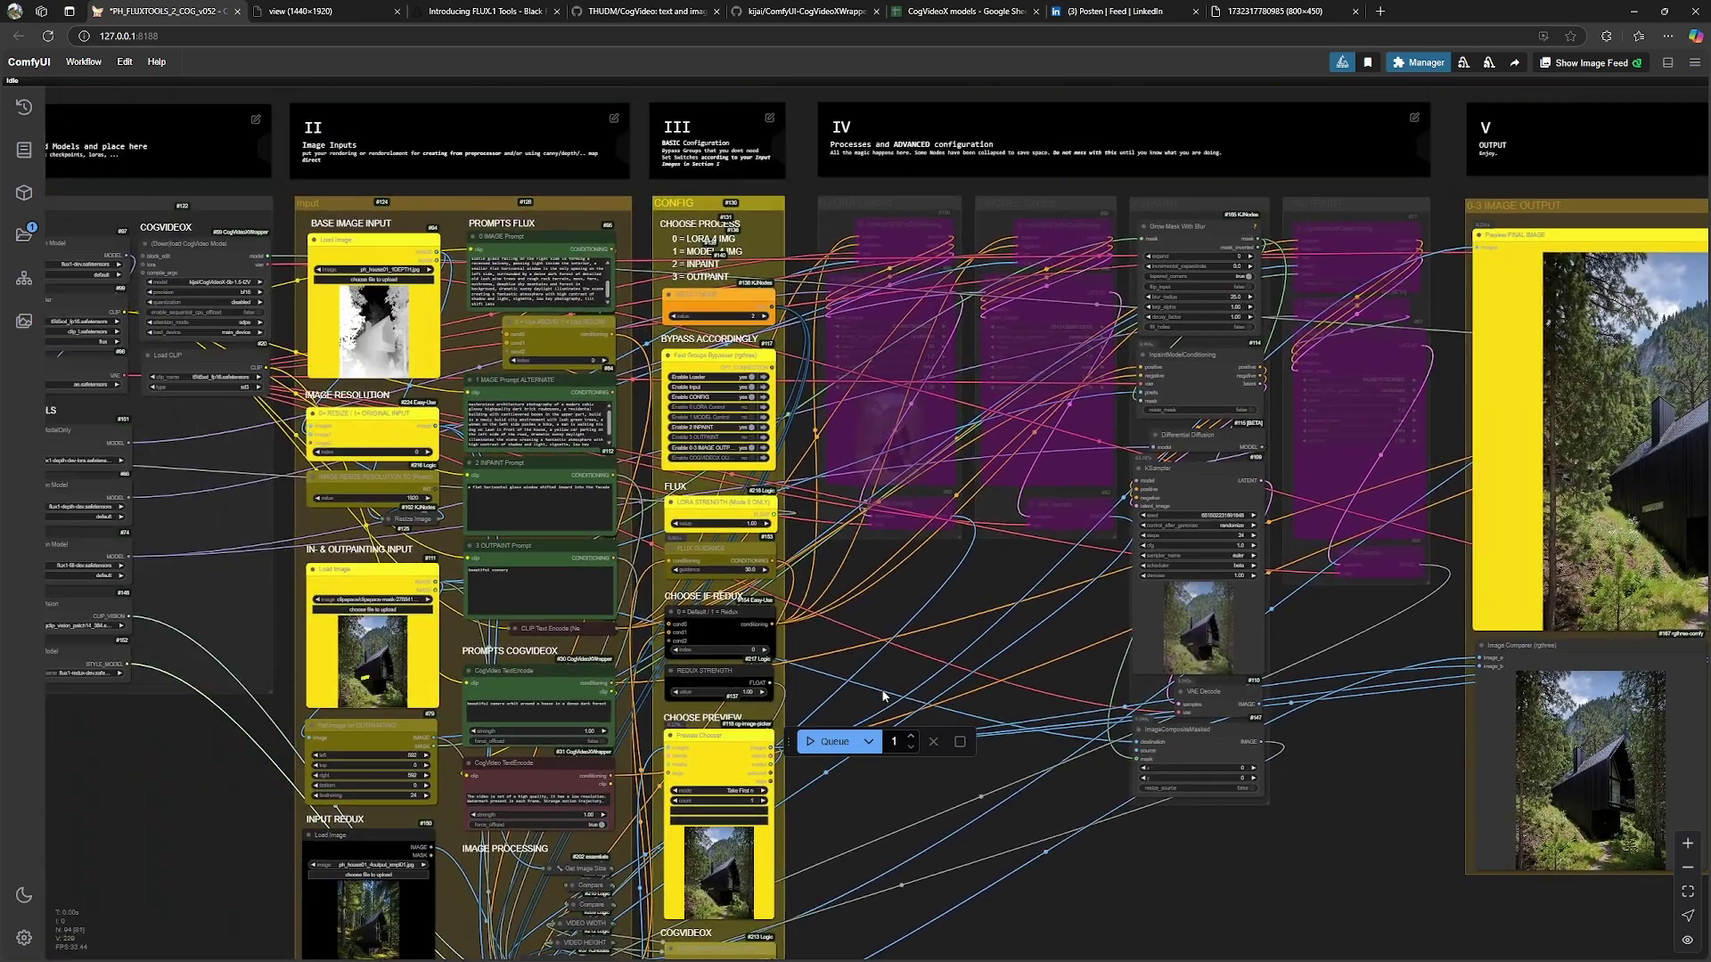
scroll(757, 312, up, 9)
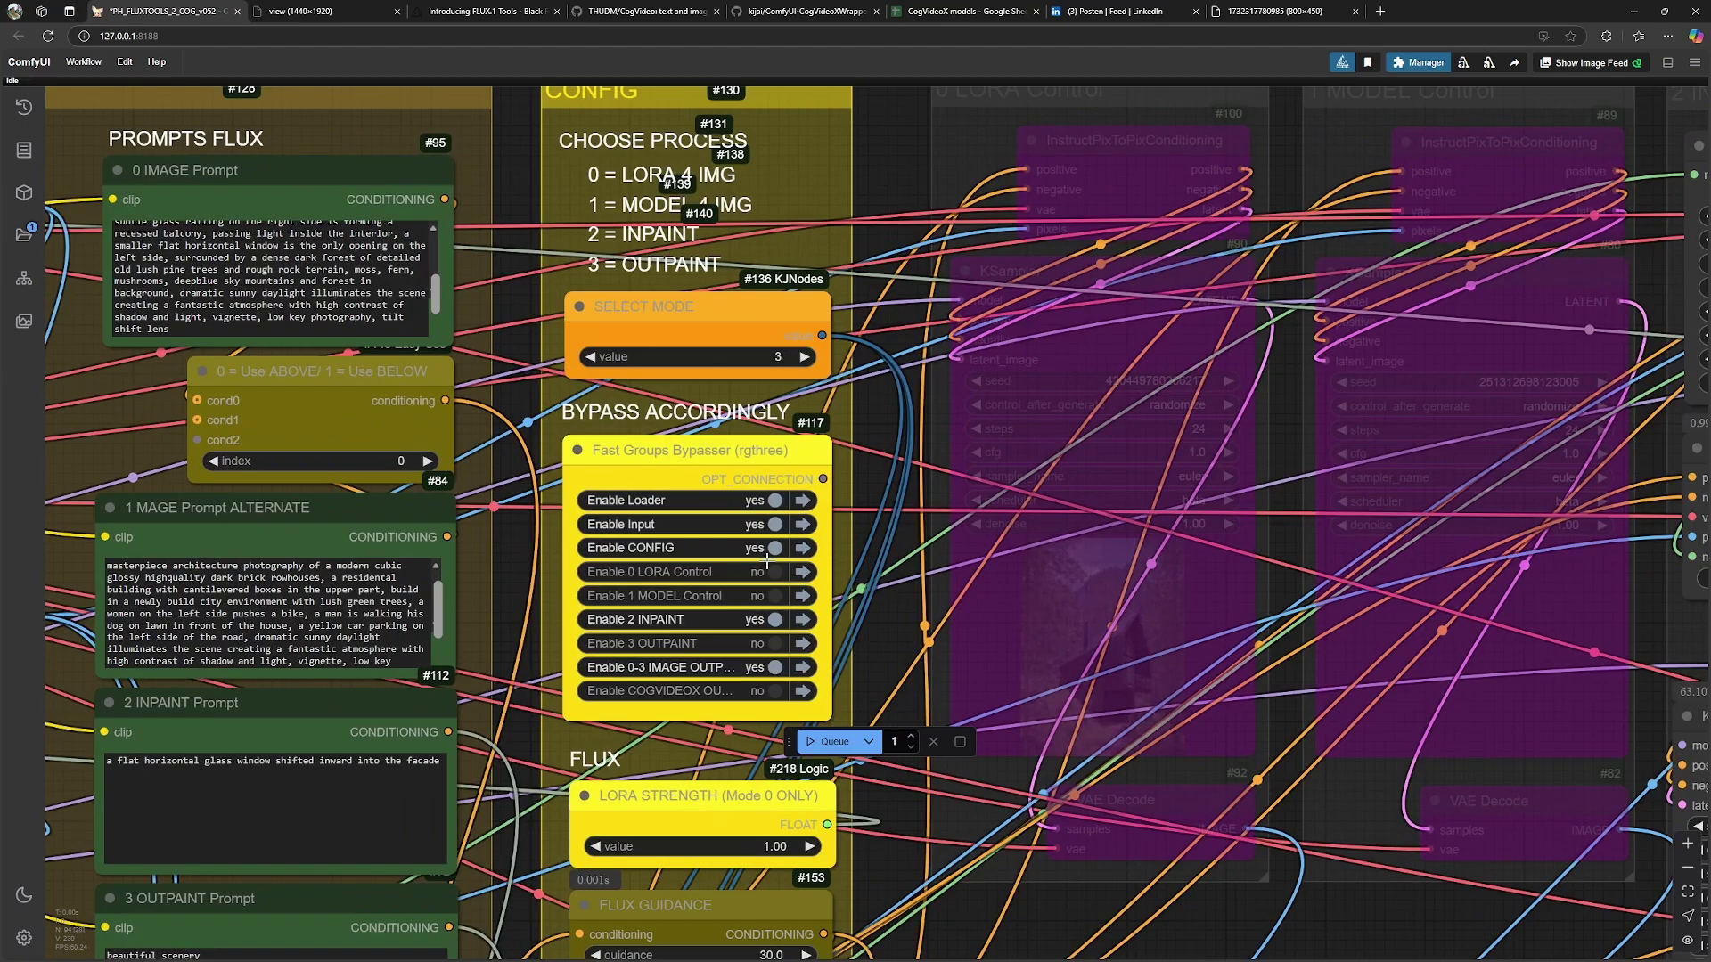
click(751, 644)
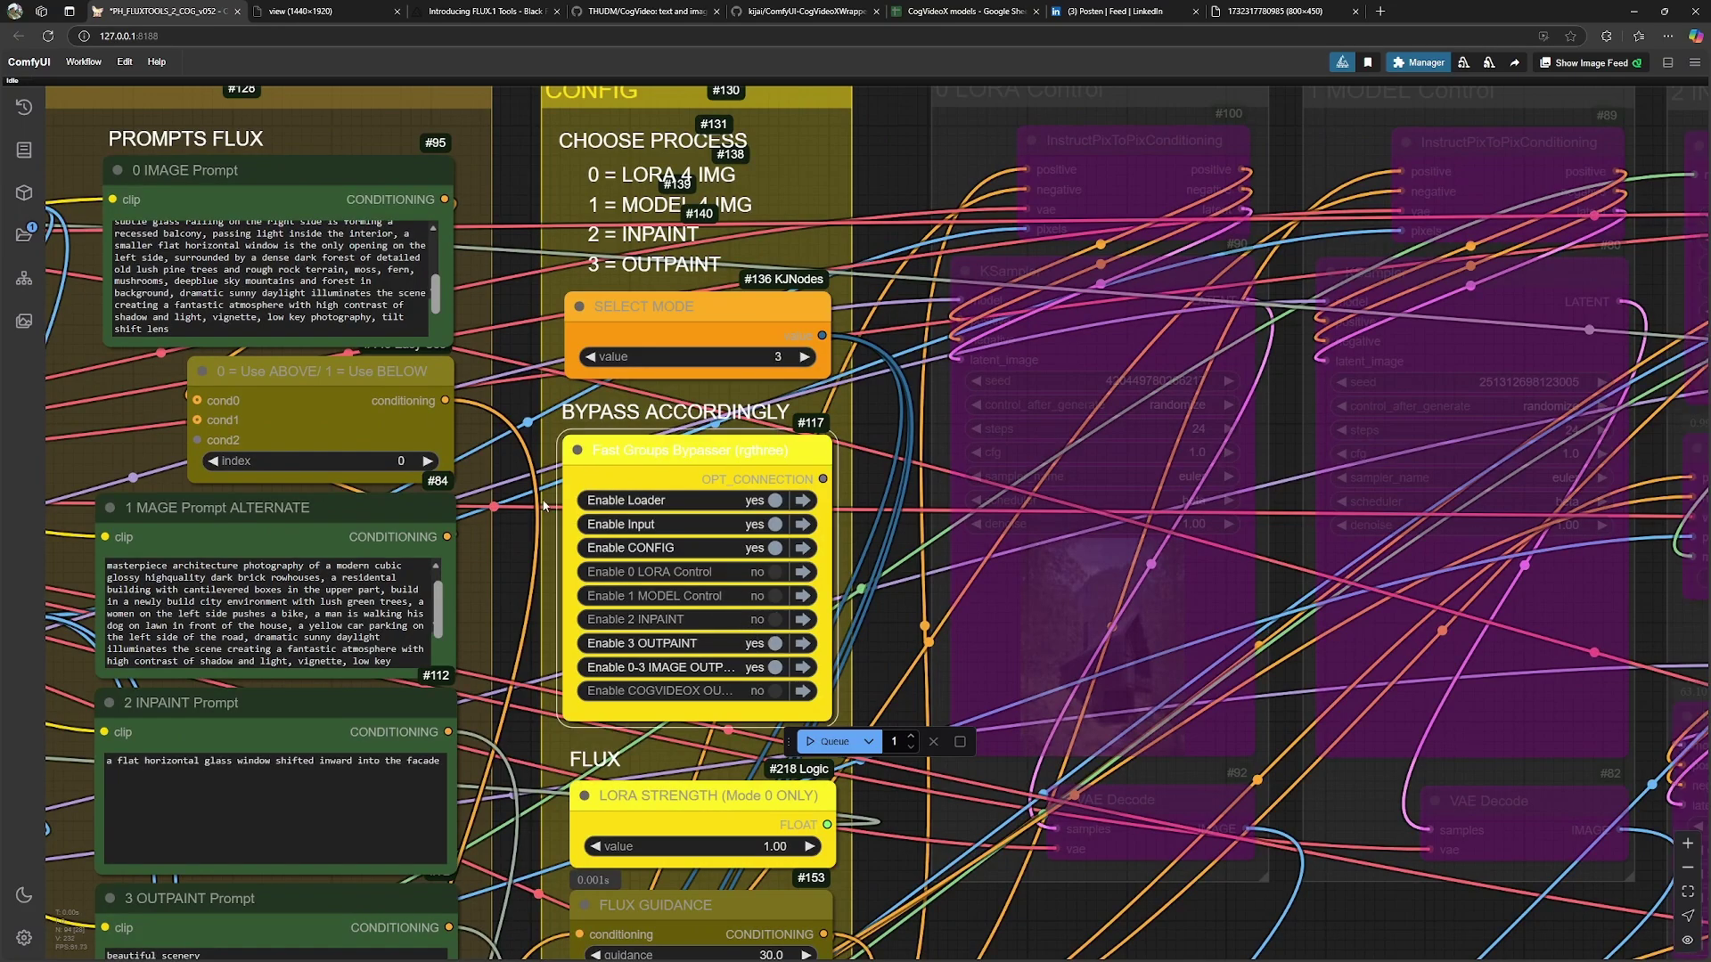
Copy the final inpainted image and paste it into the Load Image node under IN- & OUTPAINTING INPUT
scroll(545, 506, down, 8)
scroll(323, 613, up, 4)
drag(265, 652, 257, 574)
scroll(265, 572, down, 6)
right_click(1406, 461)
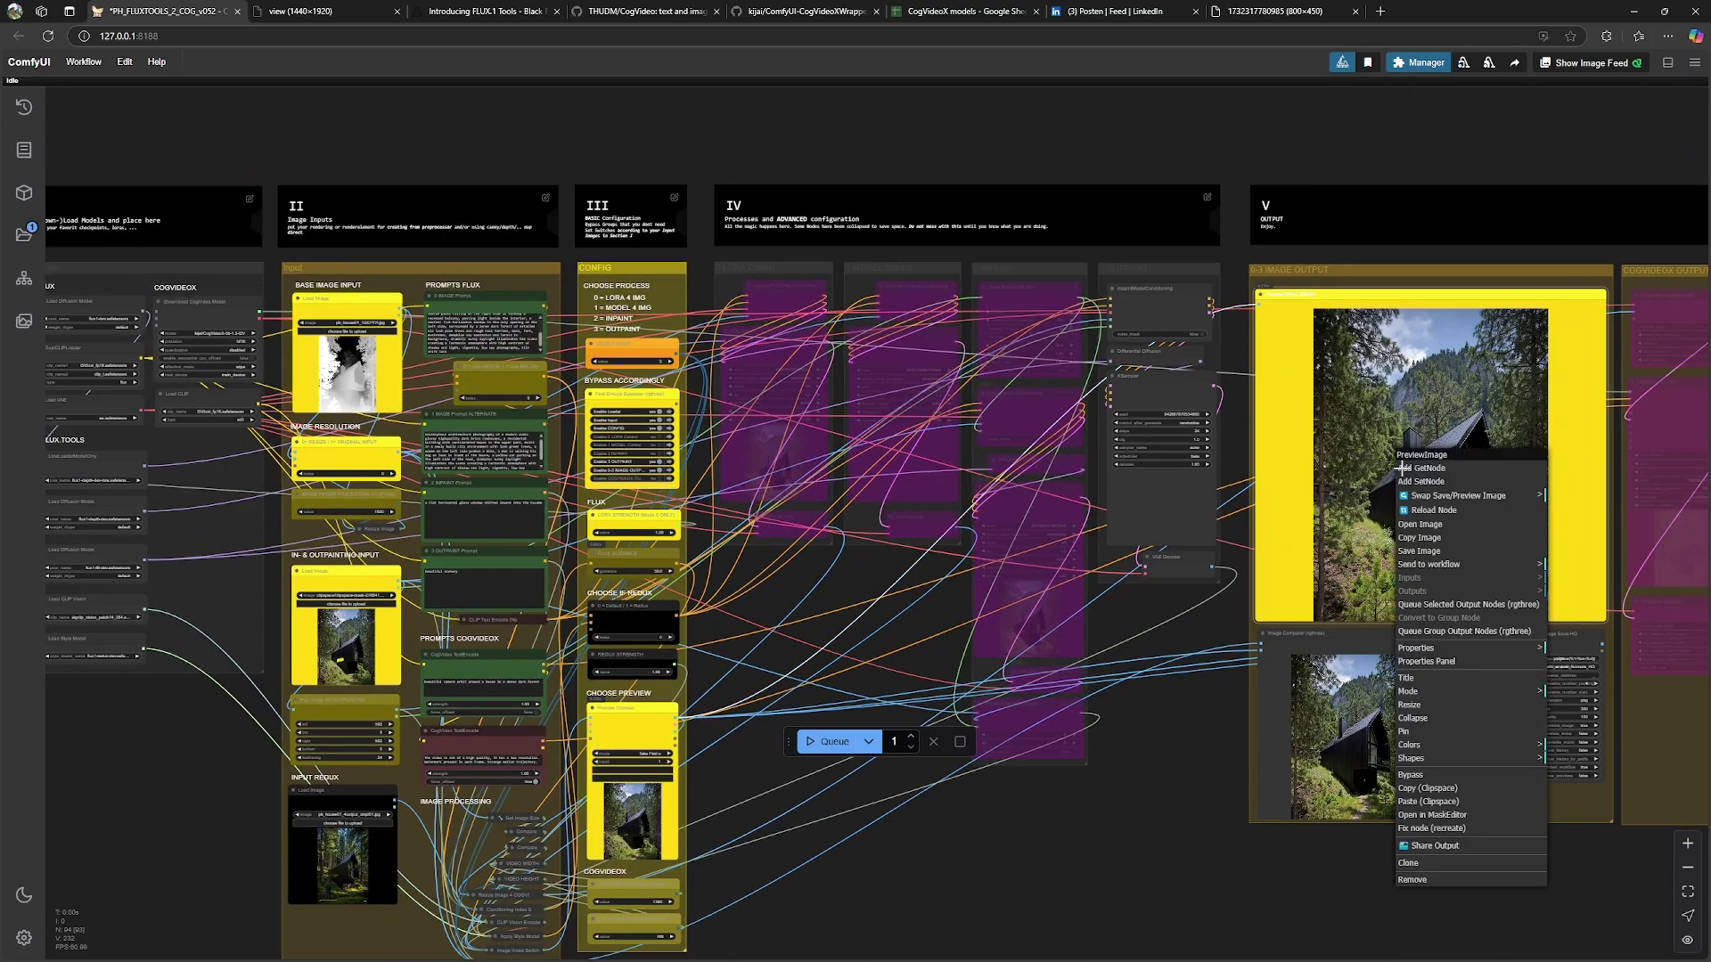
click(1423, 539)
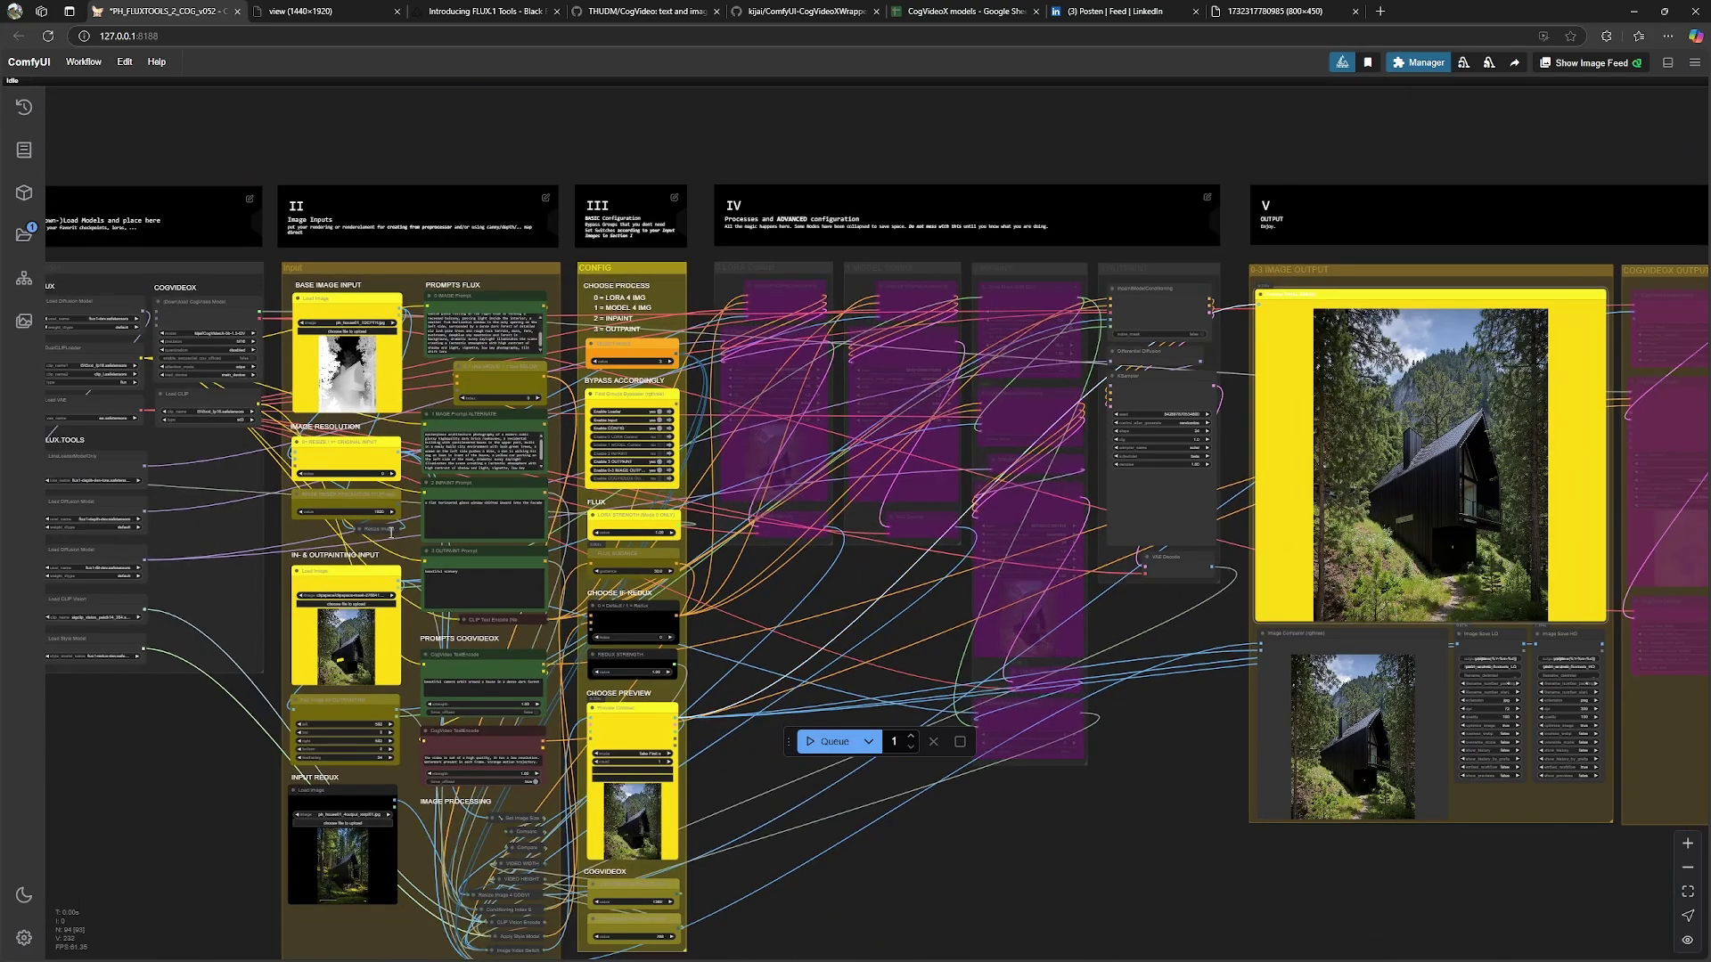
click(319, 638)
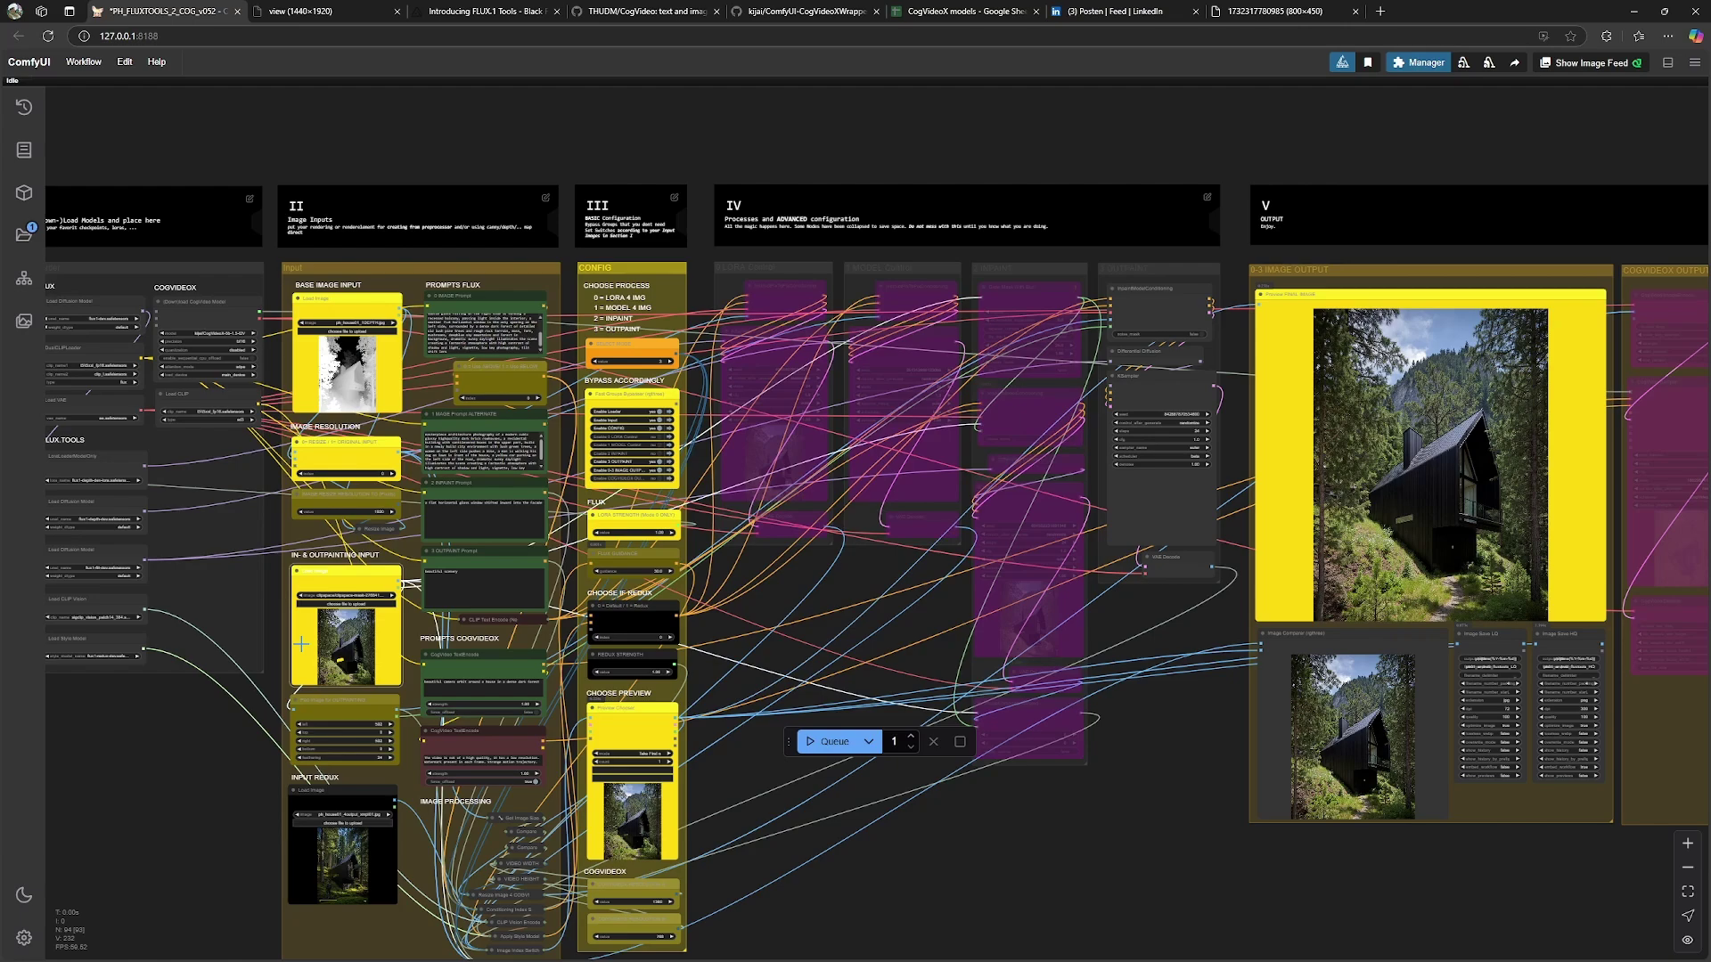
key(ctrl+v)
scroll(247, 717, up, 4)
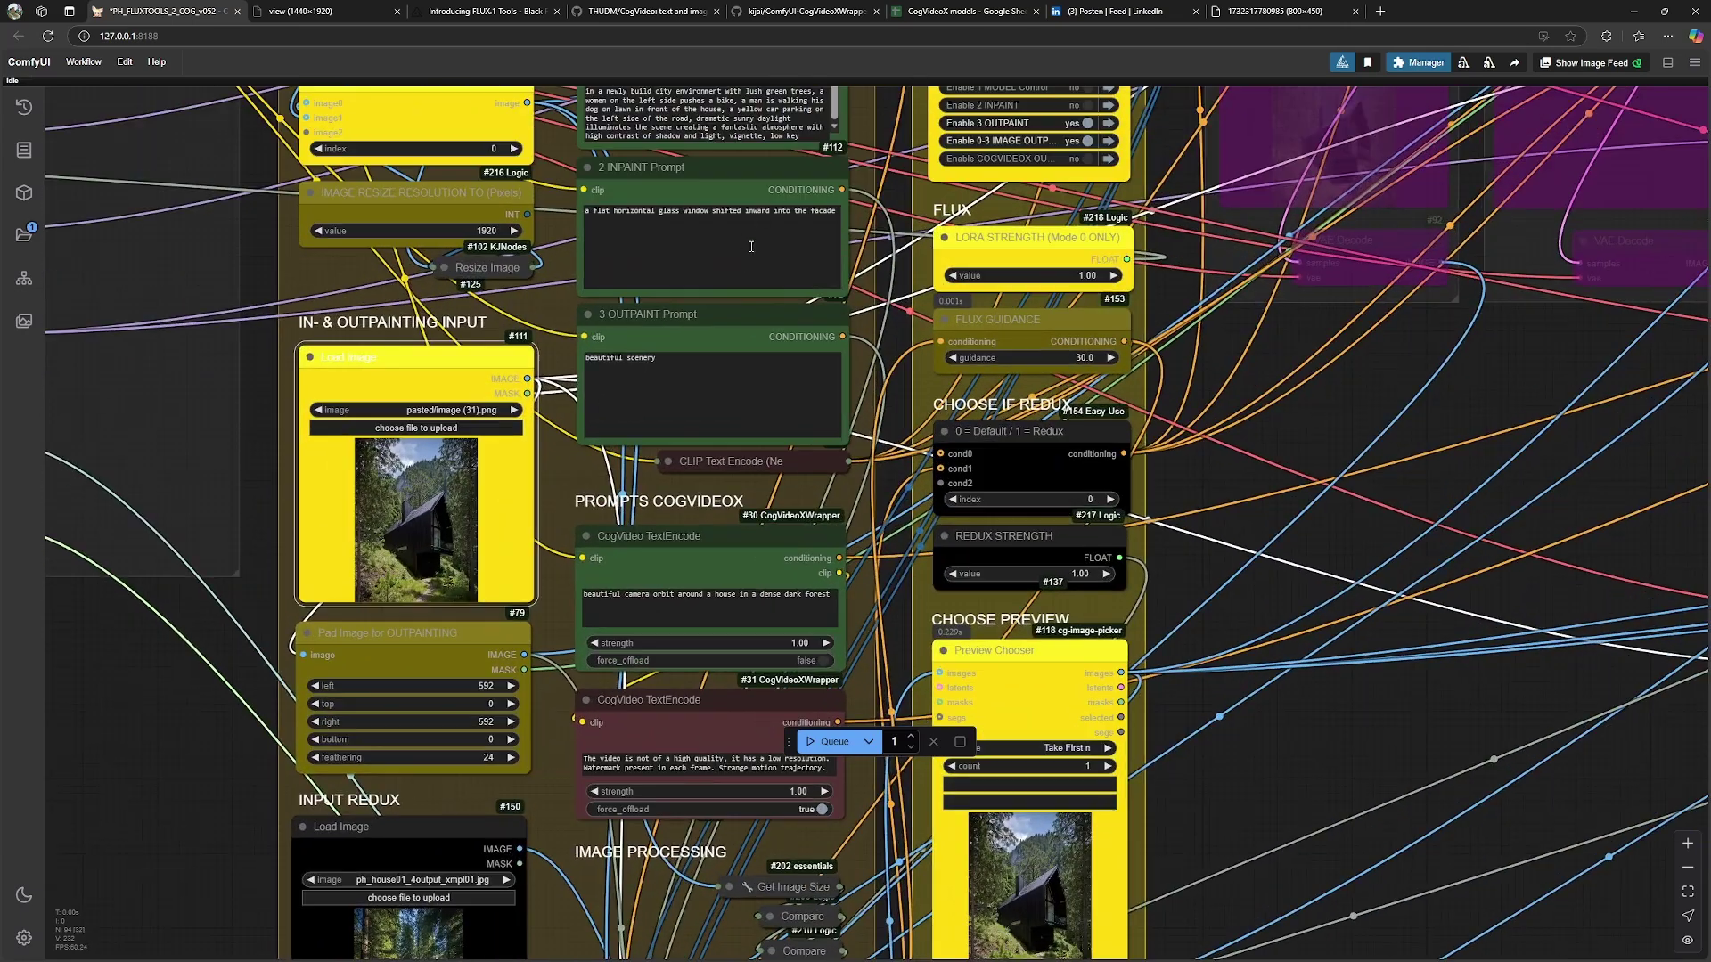
Check the outpainting prompt and padding settings, and queue the workflow to outpaint the pasted house image
drag(866, 198, 701, 556)
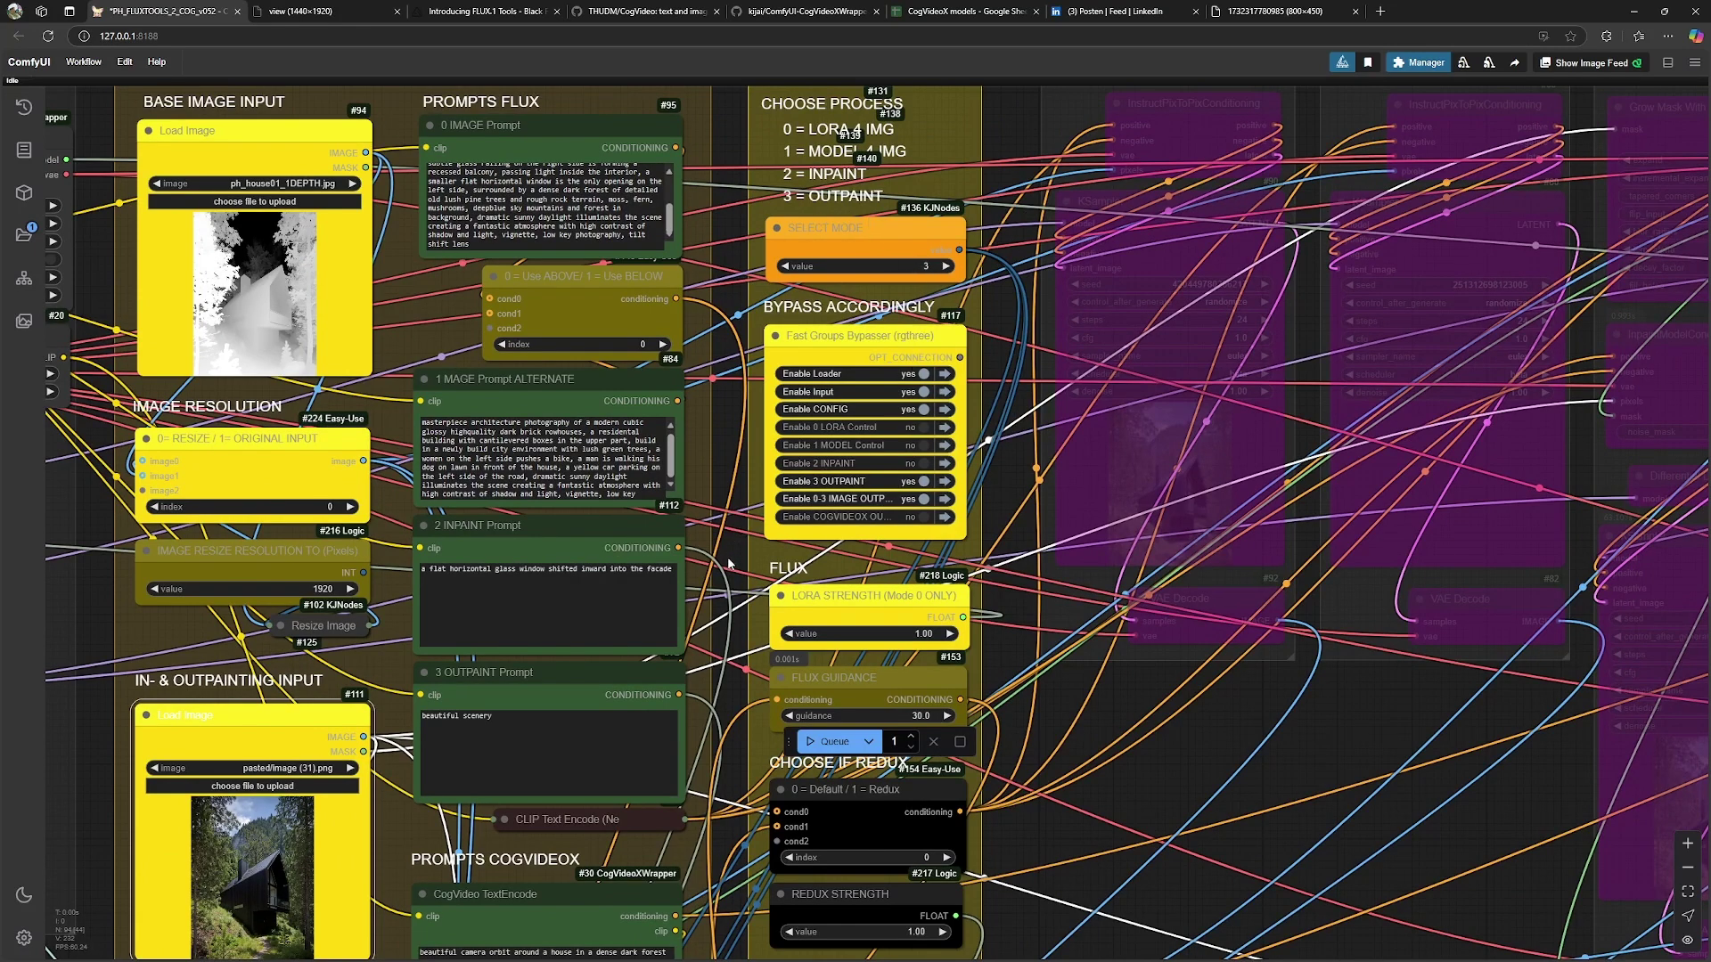
drag(729, 564, 789, 451)
scroll(791, 445, down, 2)
drag(257, 661, 367, 483)
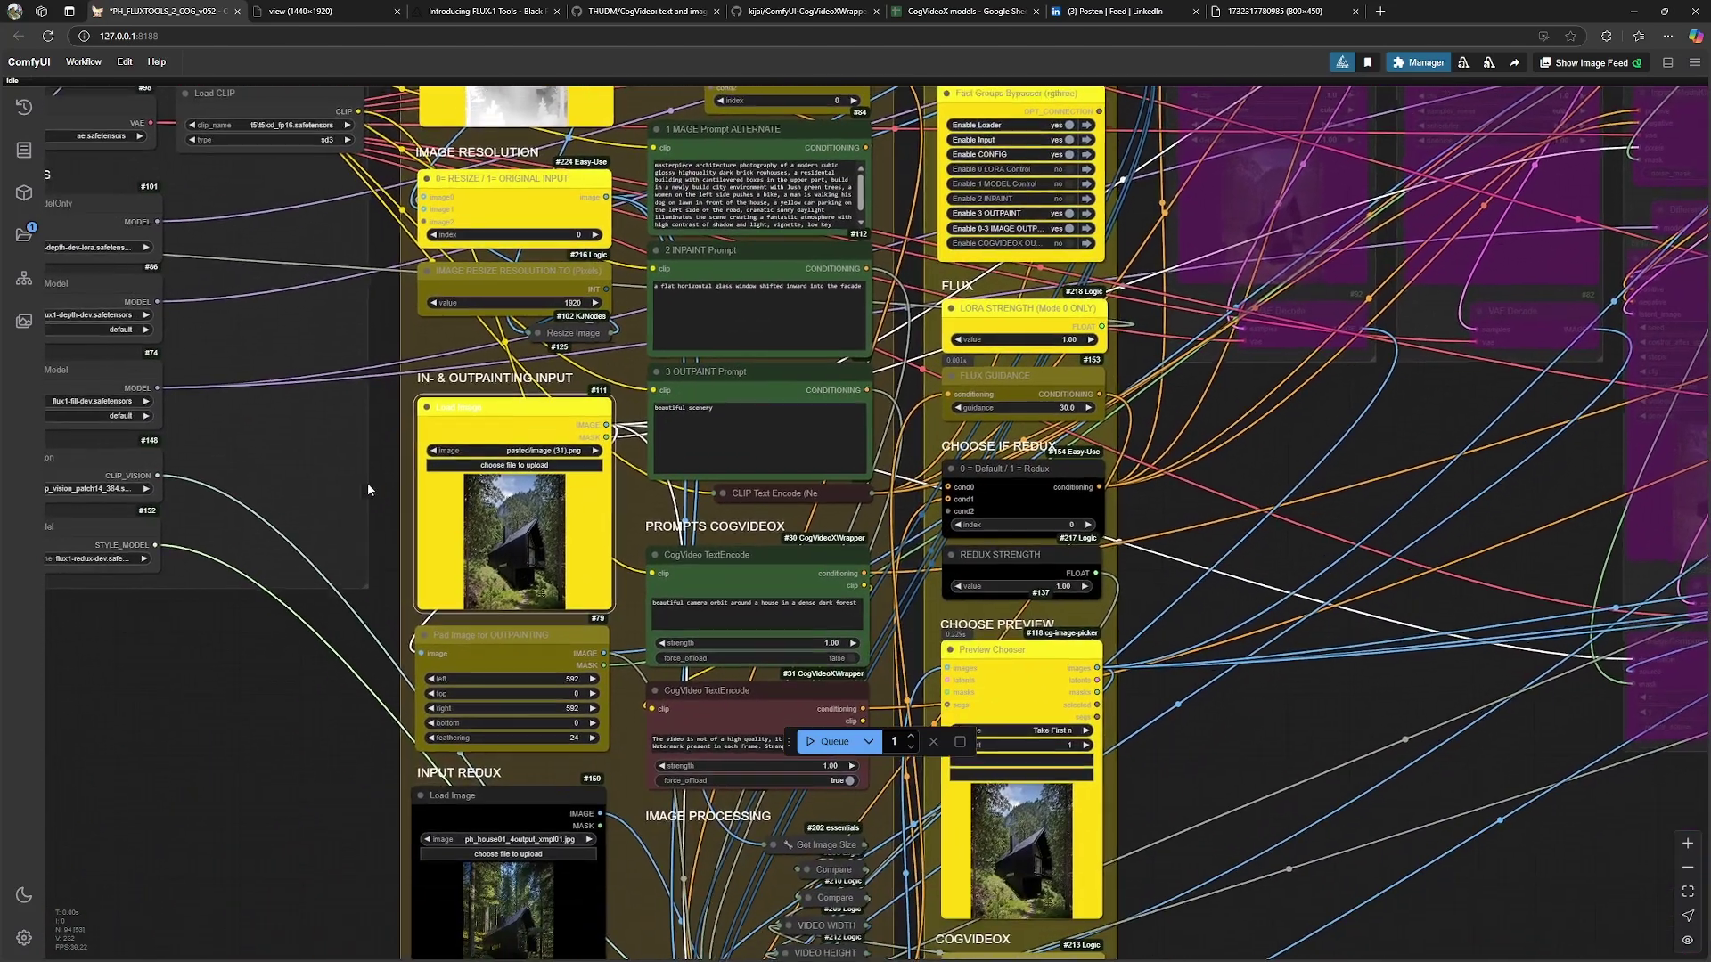
scroll(356, 628, up, 5)
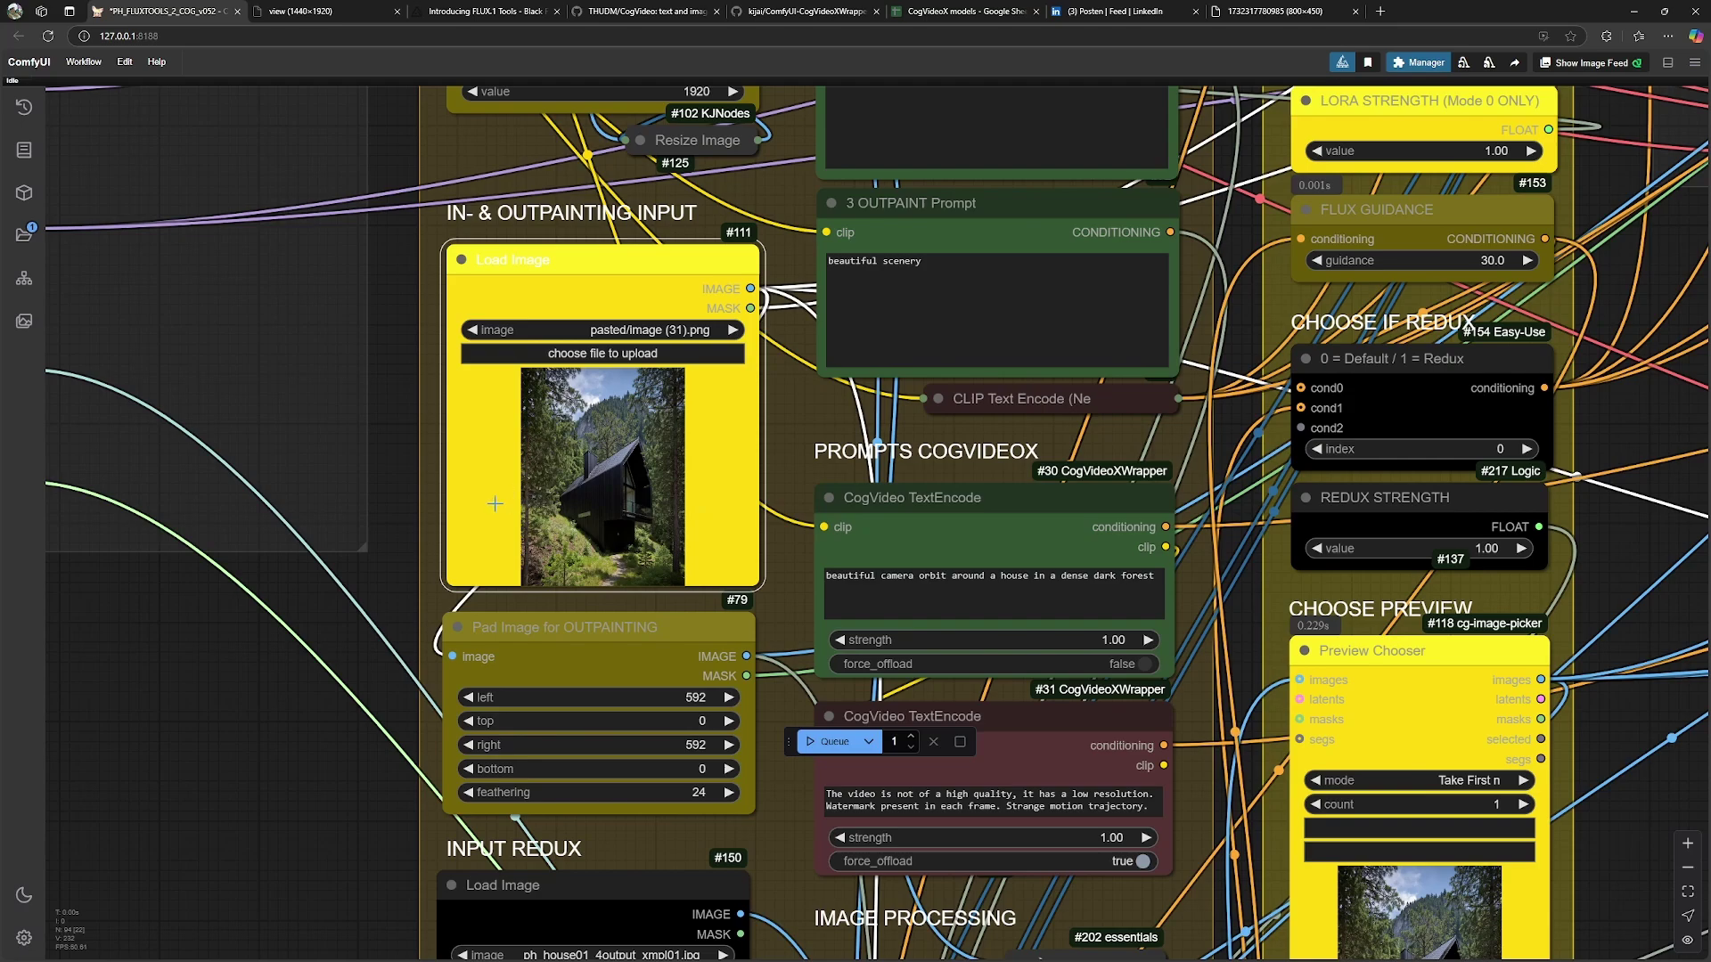
scroll(633, 601, down, 4)
drag(1364, 573, 878, 597)
scroll(864, 619, down, 6)
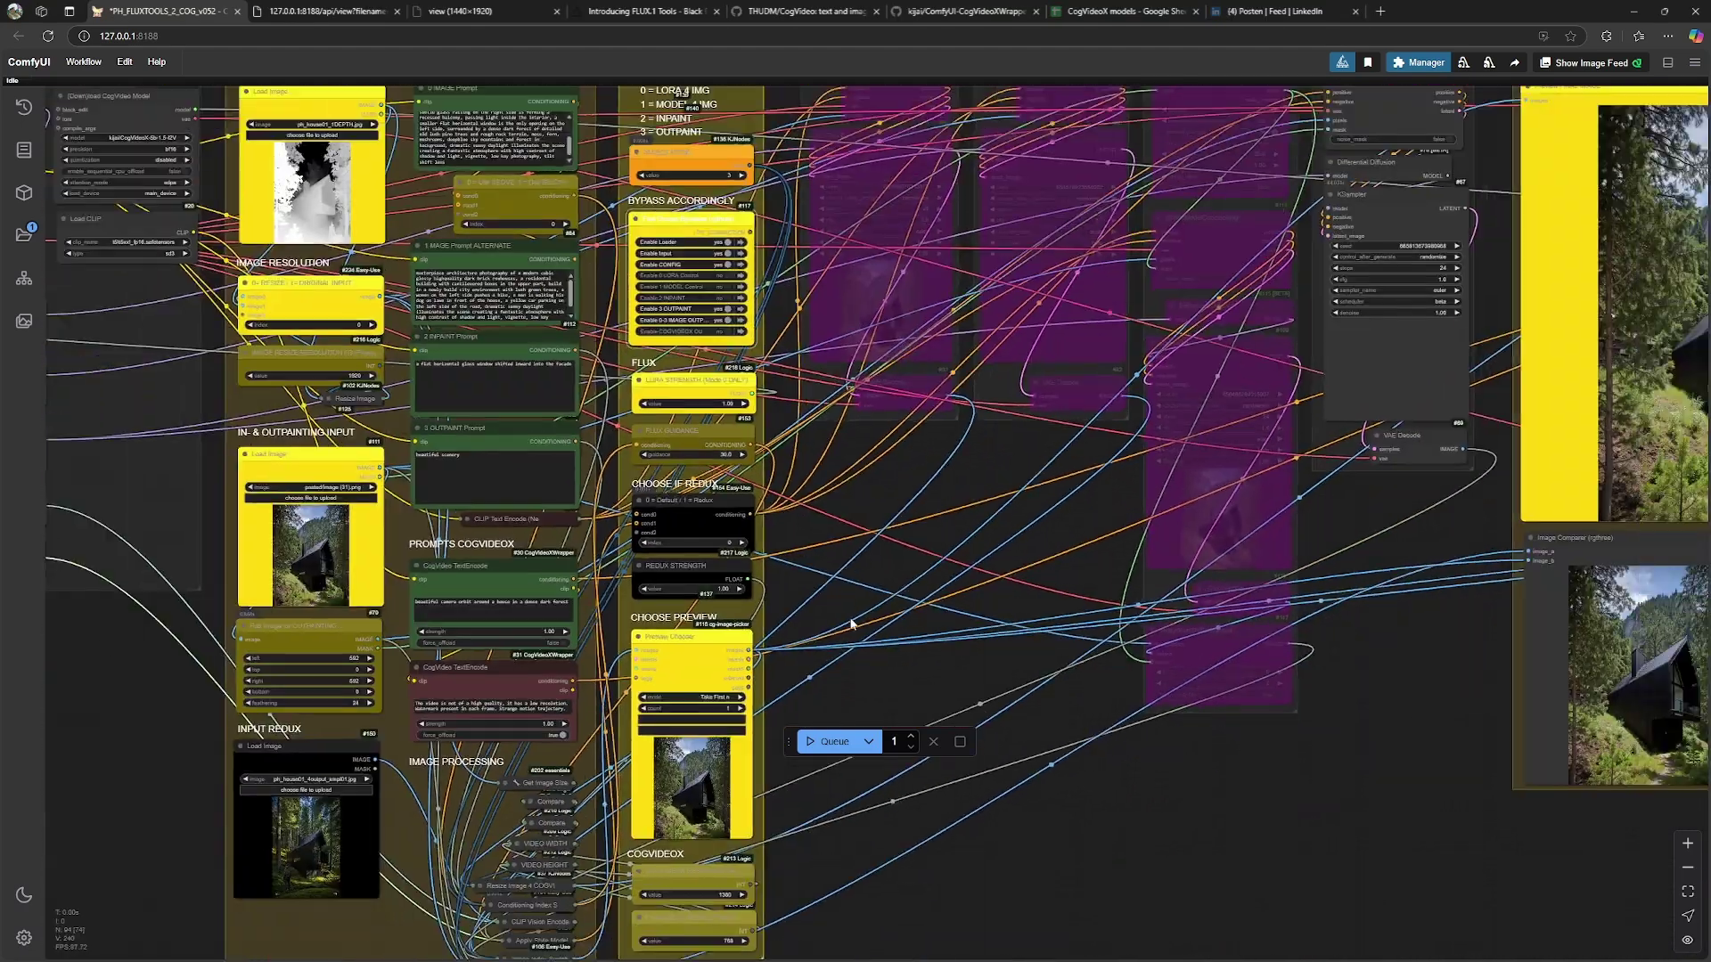
click(834, 743)
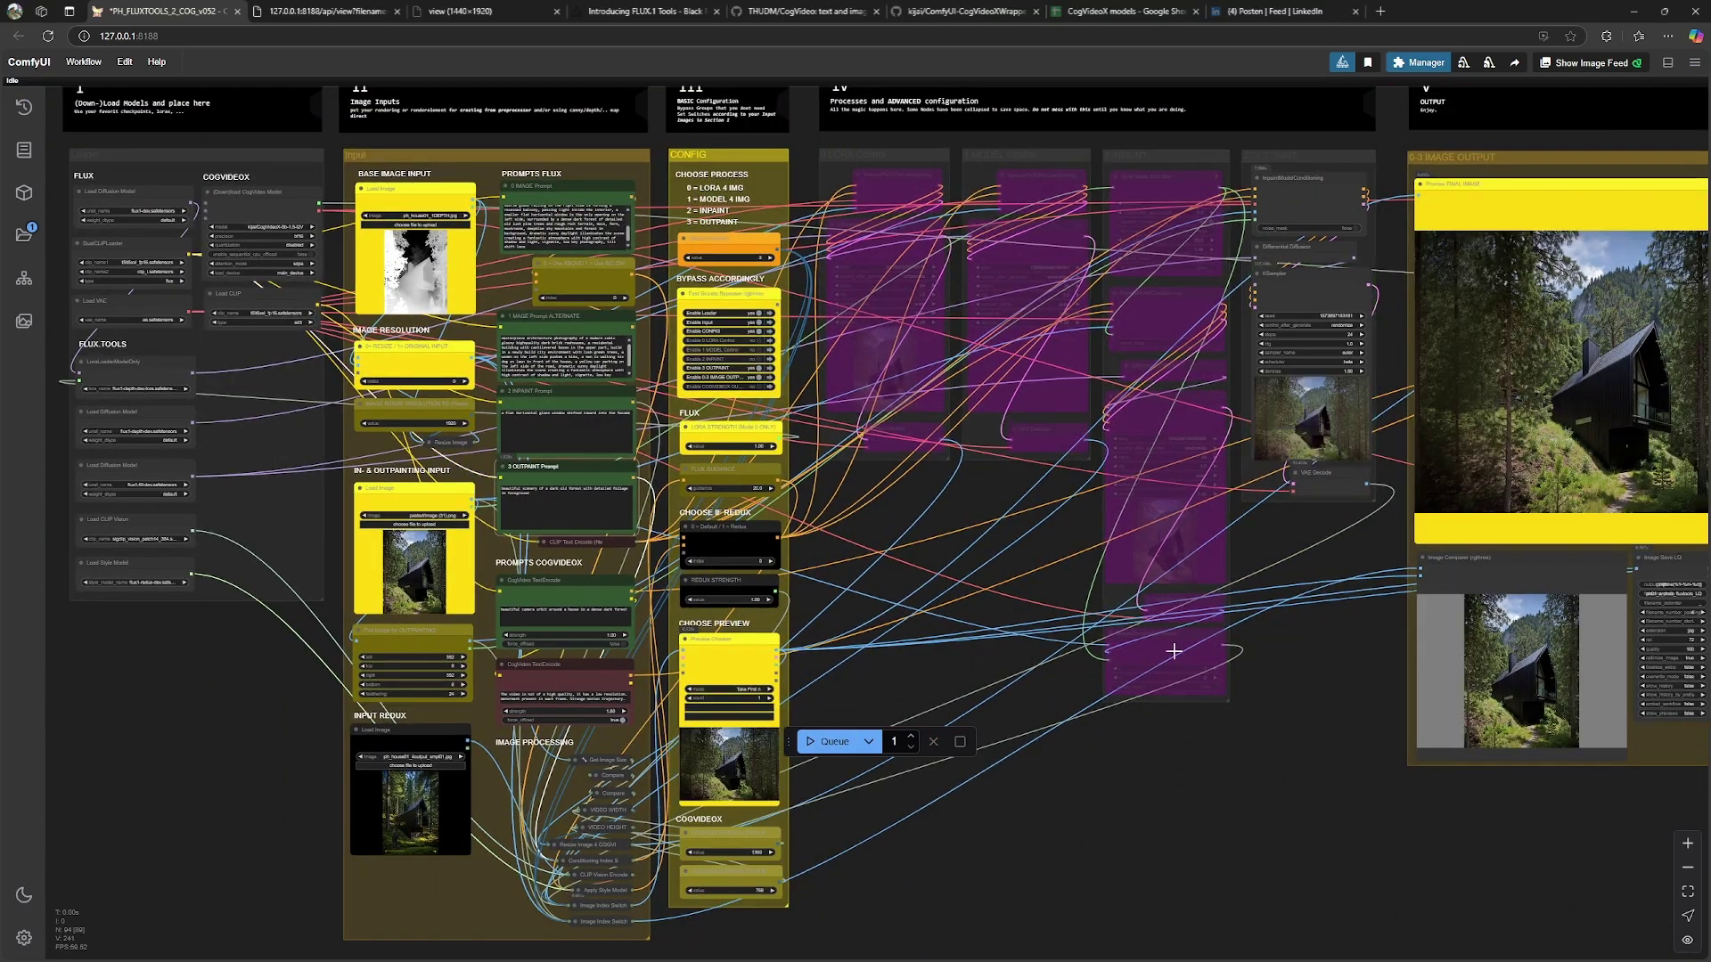
Compare the saved outpainting results in the image viewer and check the execution time in the ComfyUI Portable console
drag(1303, 635, 981, 647)
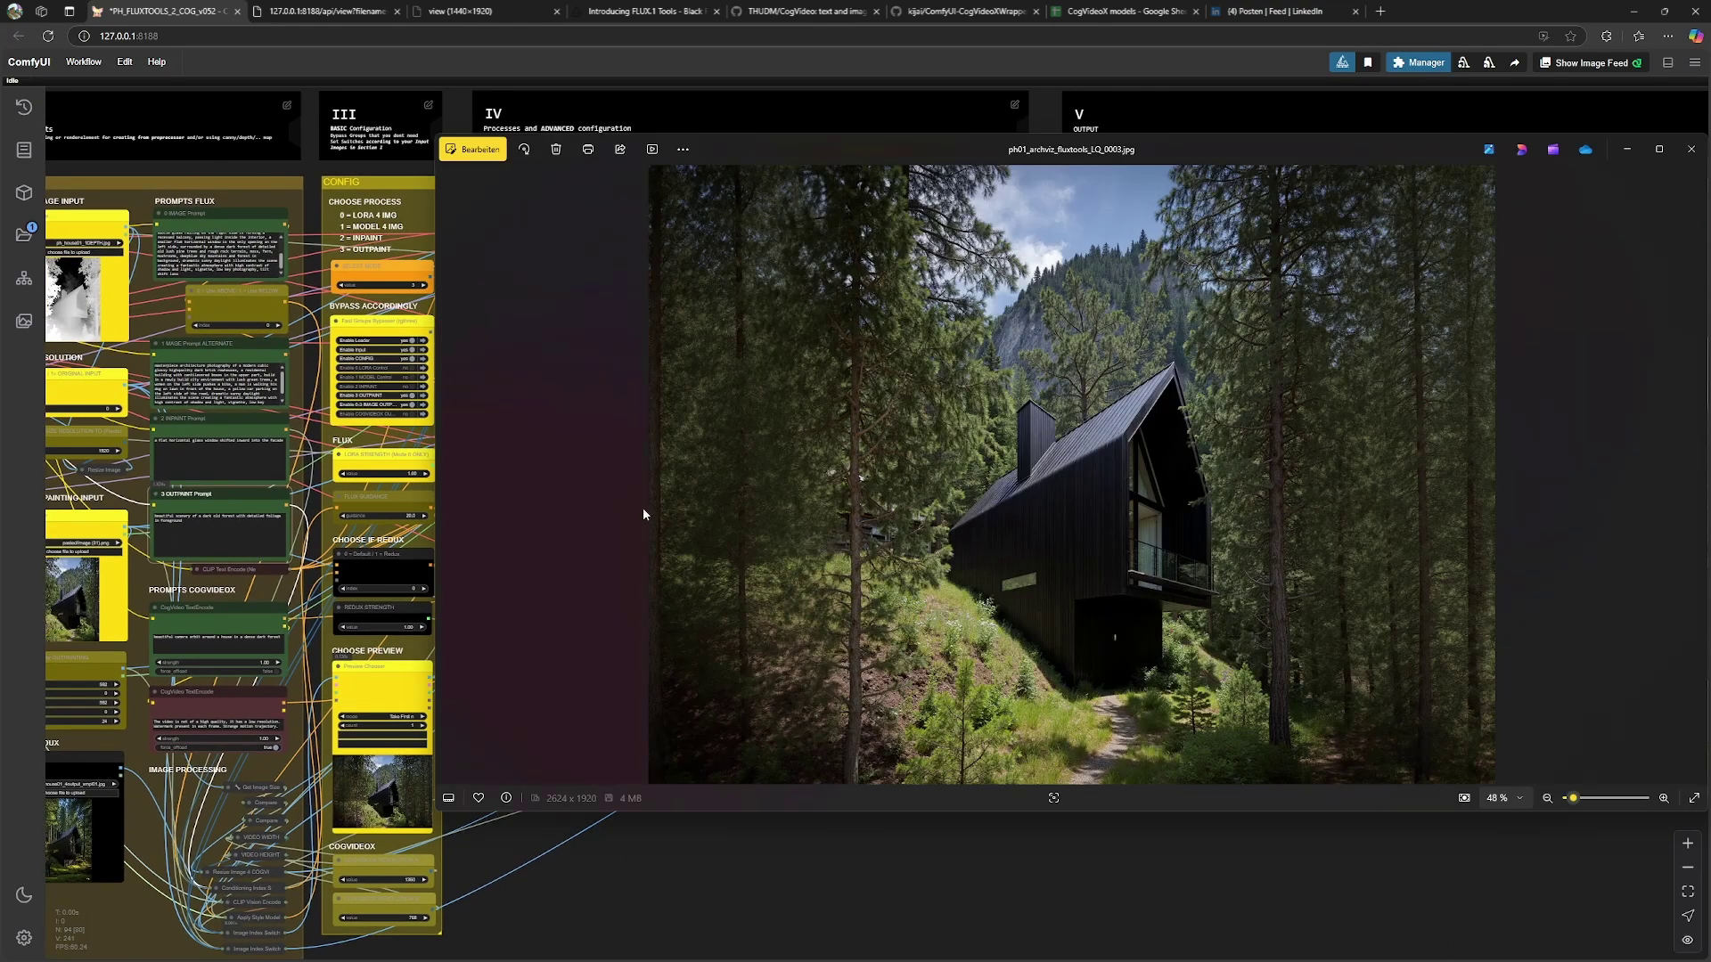
click(447, 476)
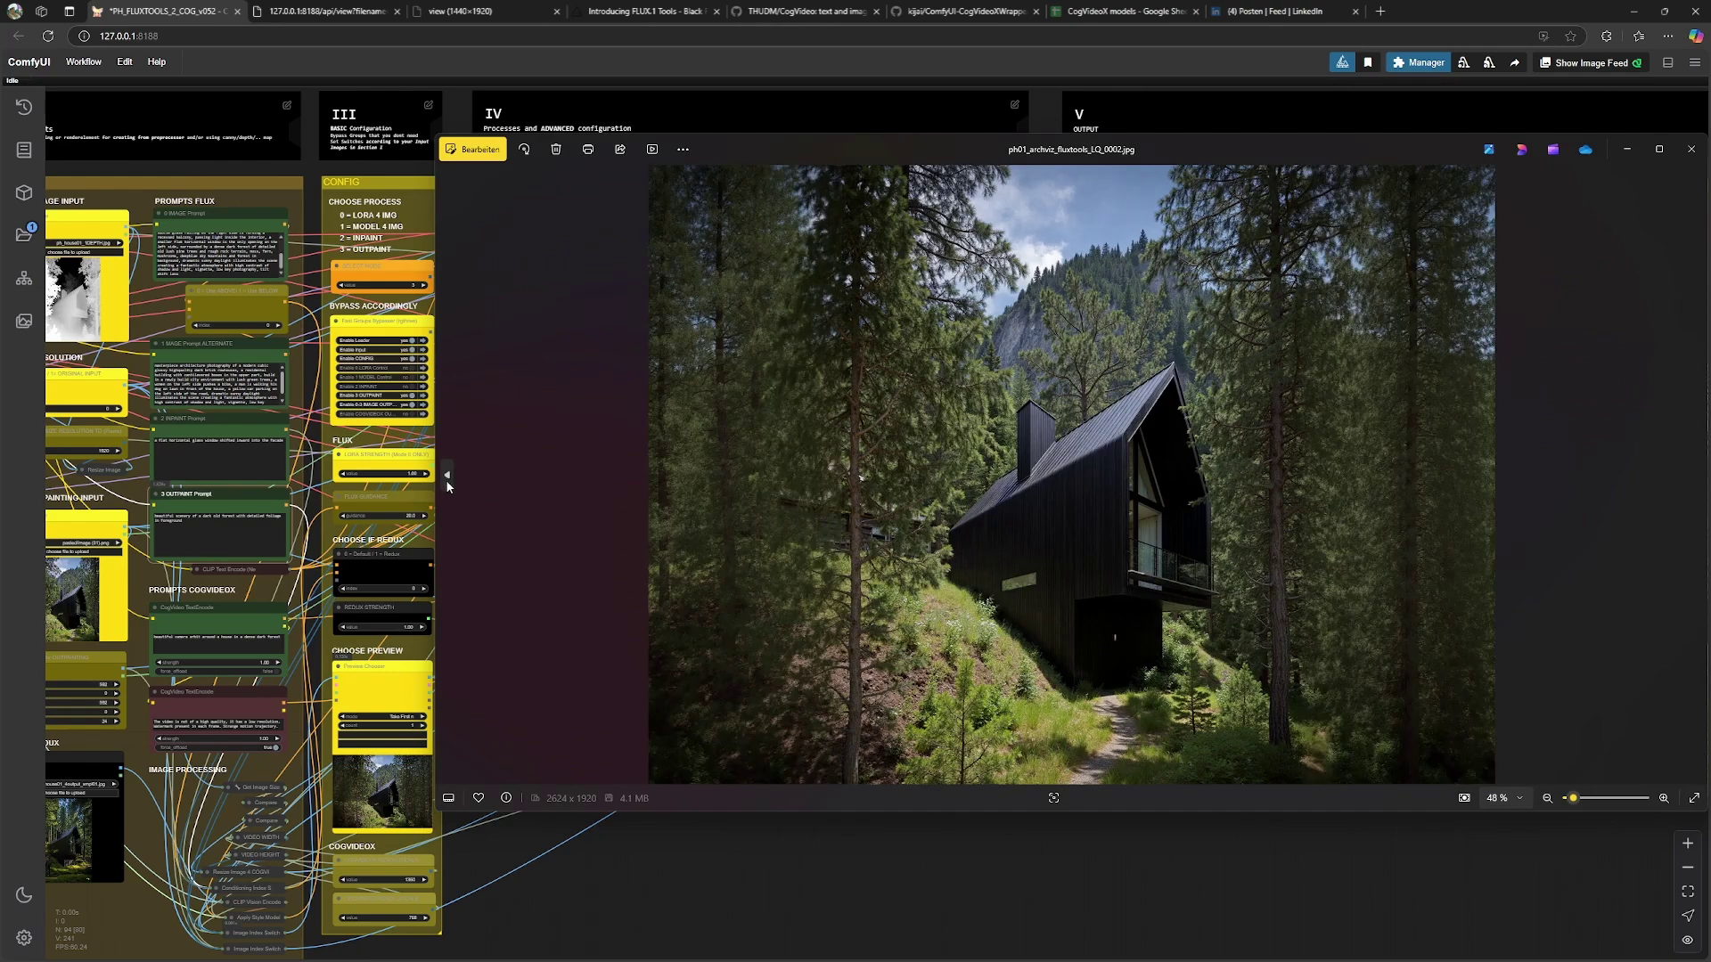
click(448, 476)
click(1695, 476)
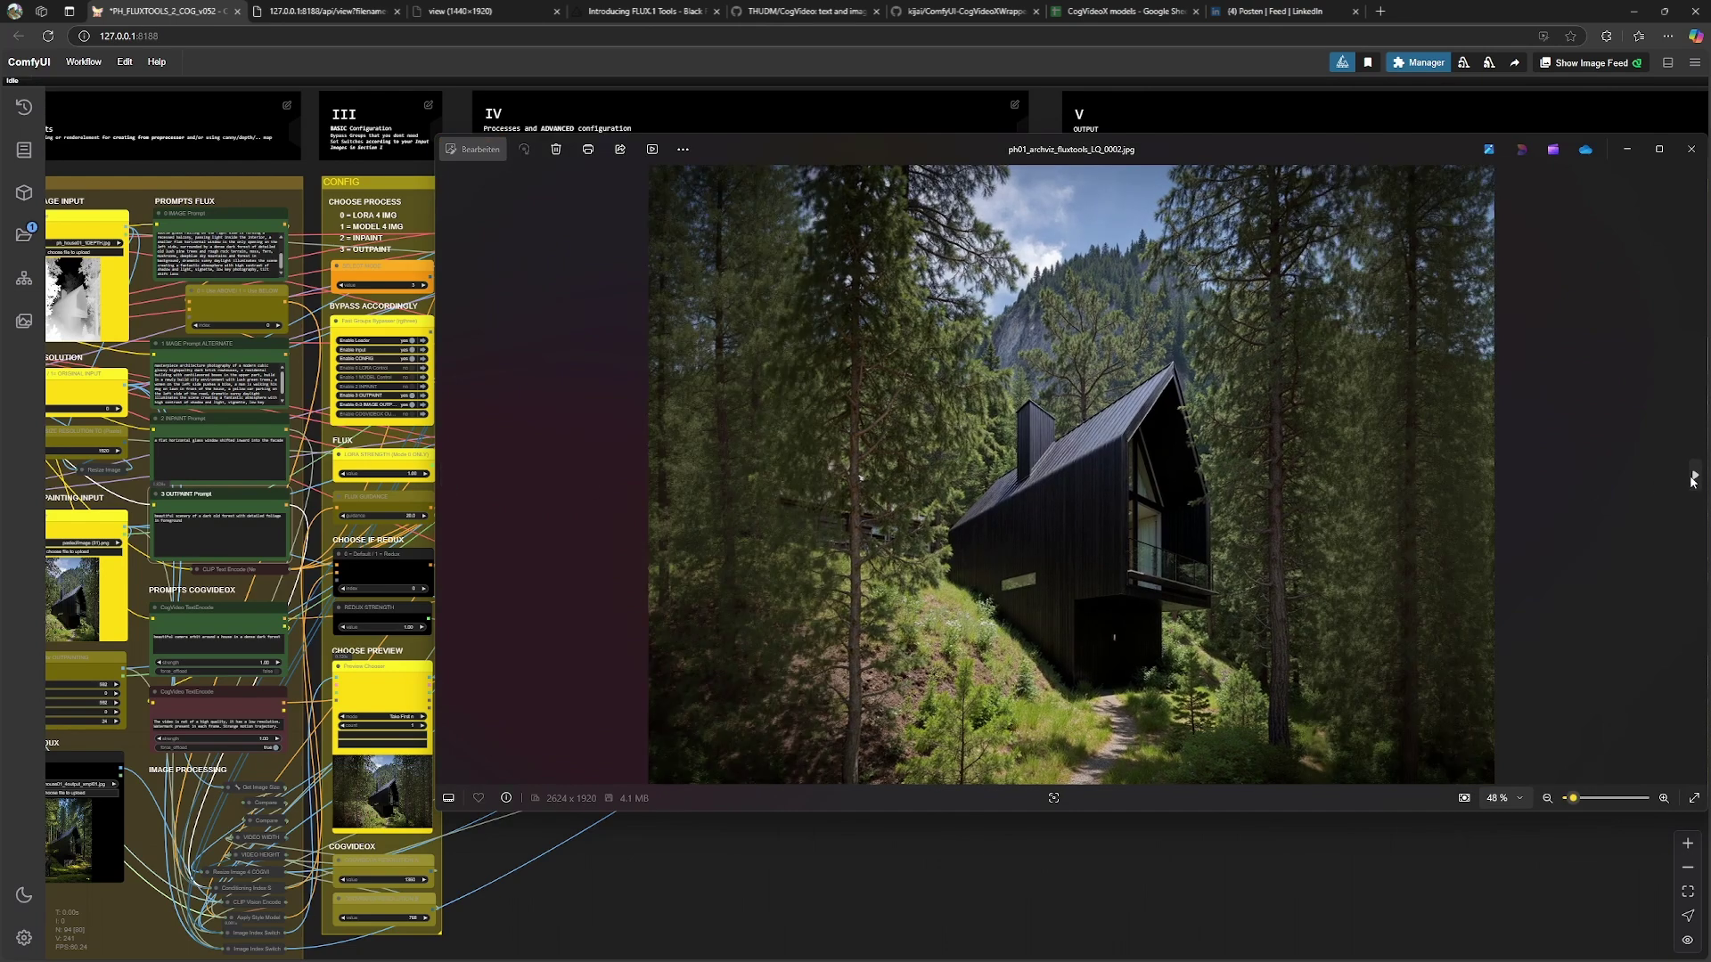
click(1695, 476)
click(1627, 149)
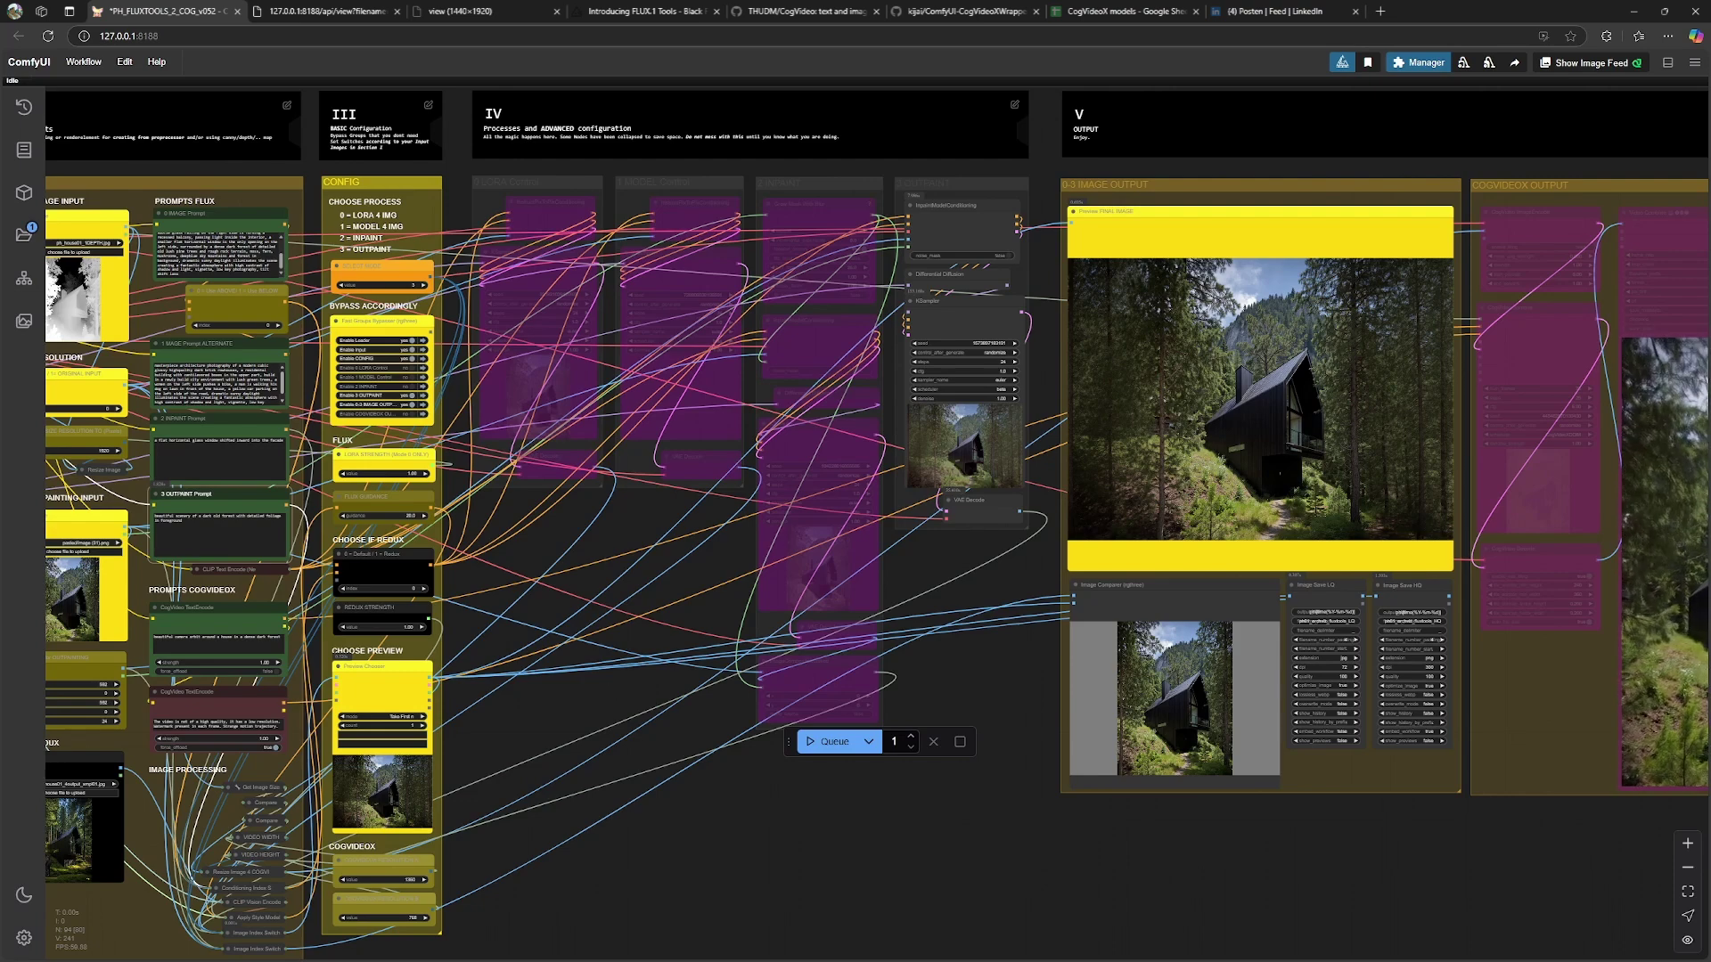
key(alt+Tab)
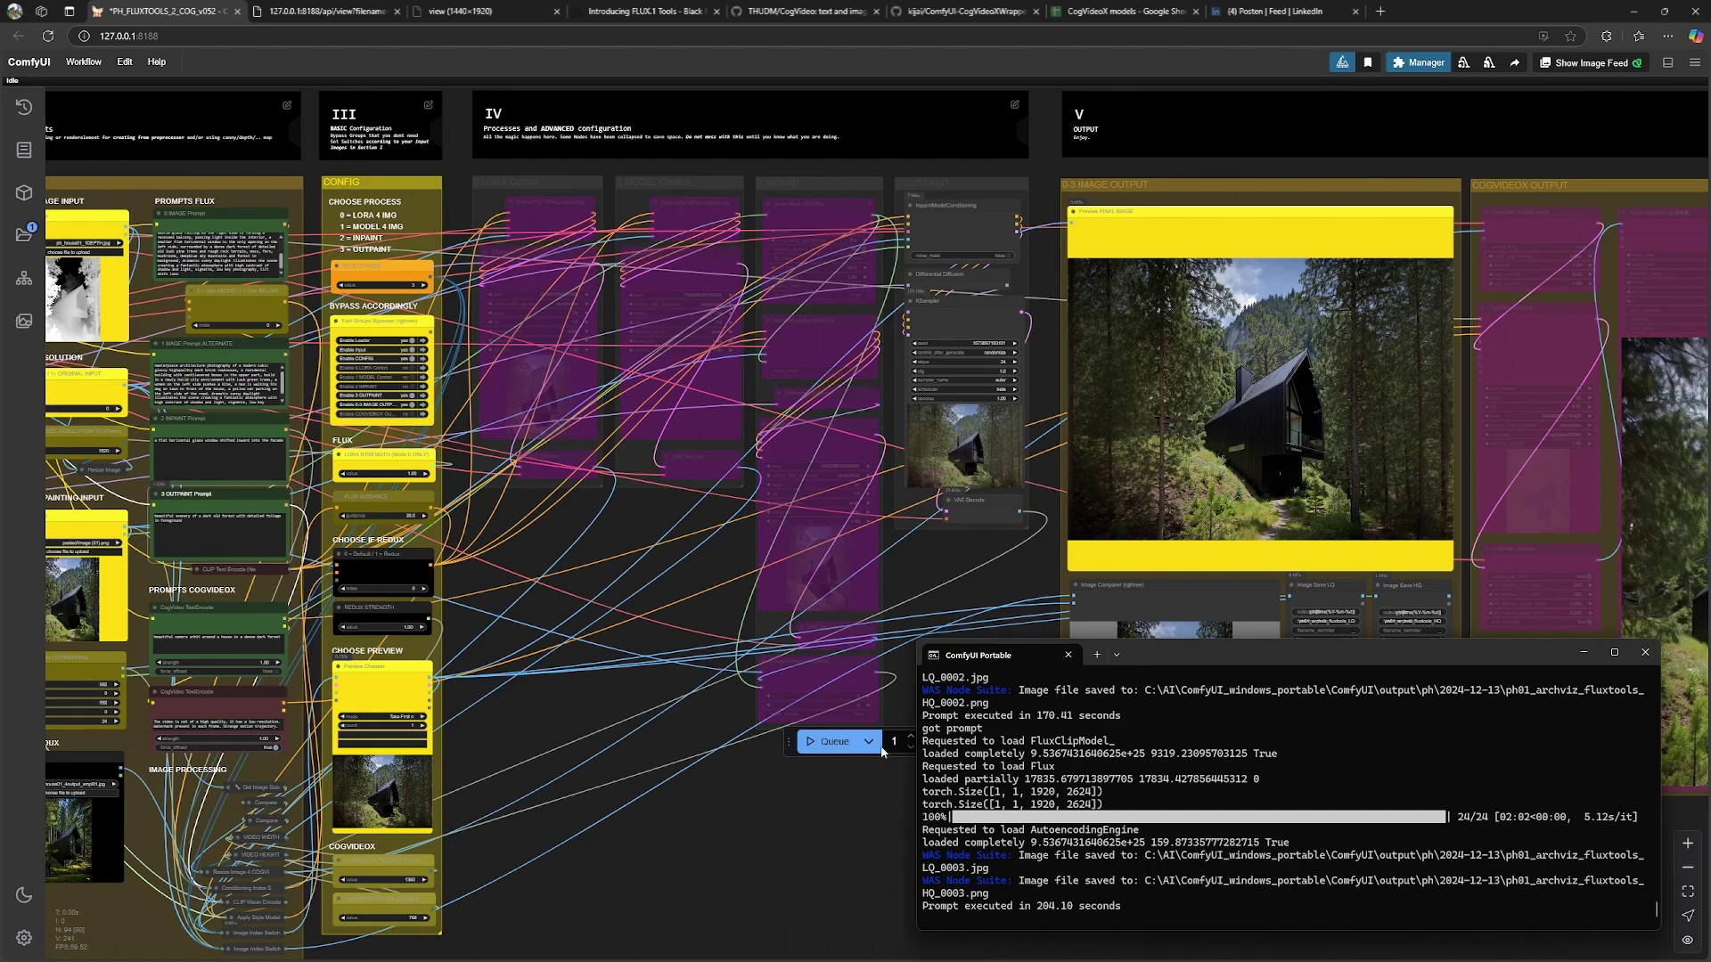
Review the 3 OUTPAINT Prompt text and FLUX GUIDANCE value used for the outpainting, and inspect the final image
drag(579, 615, 905, 566)
scroll(633, 516, up, 4)
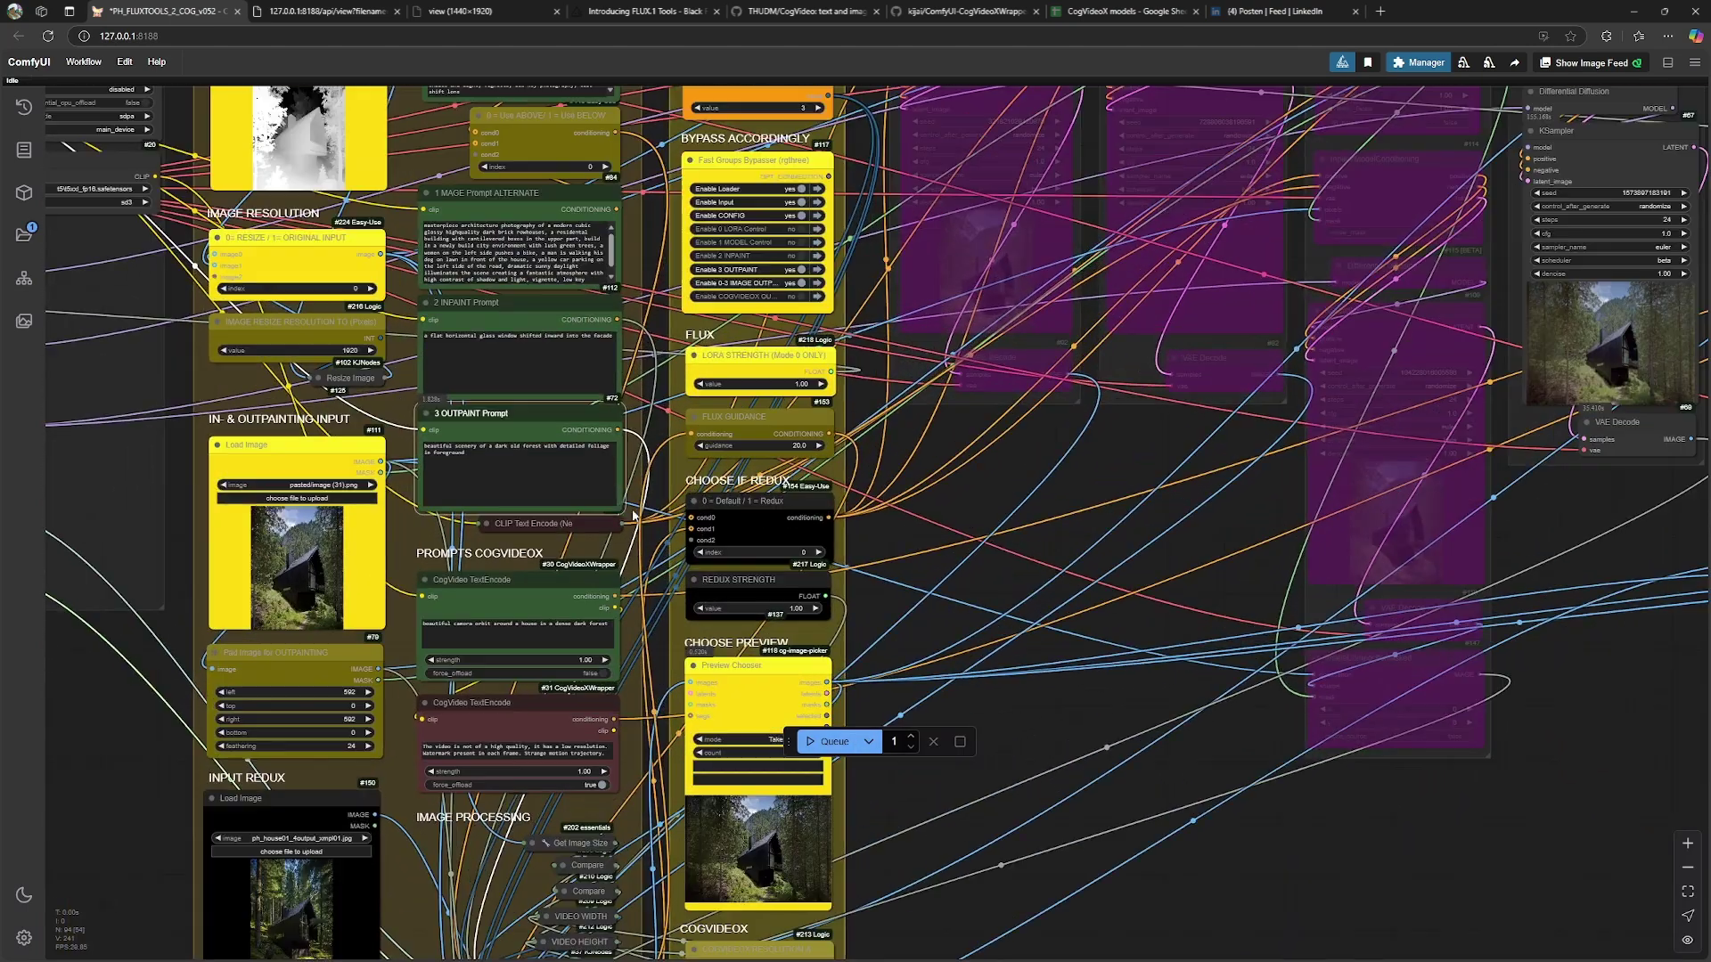
scroll(443, 445, up, 6)
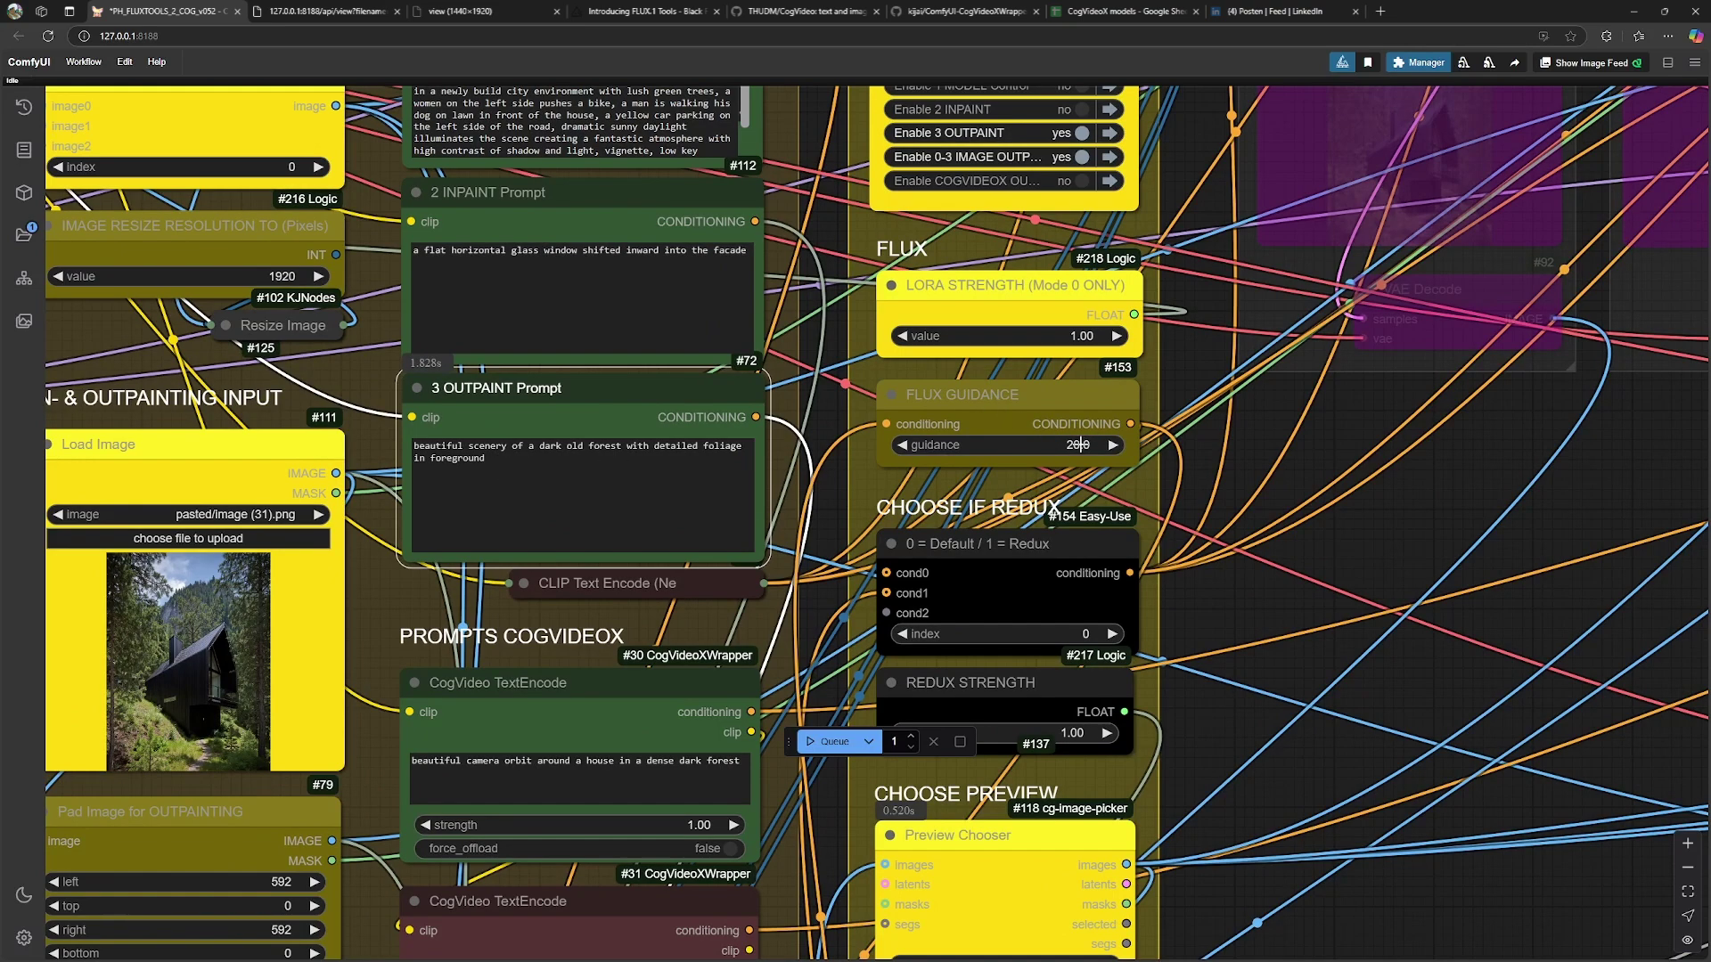
scroll(1078, 444, down, 8)
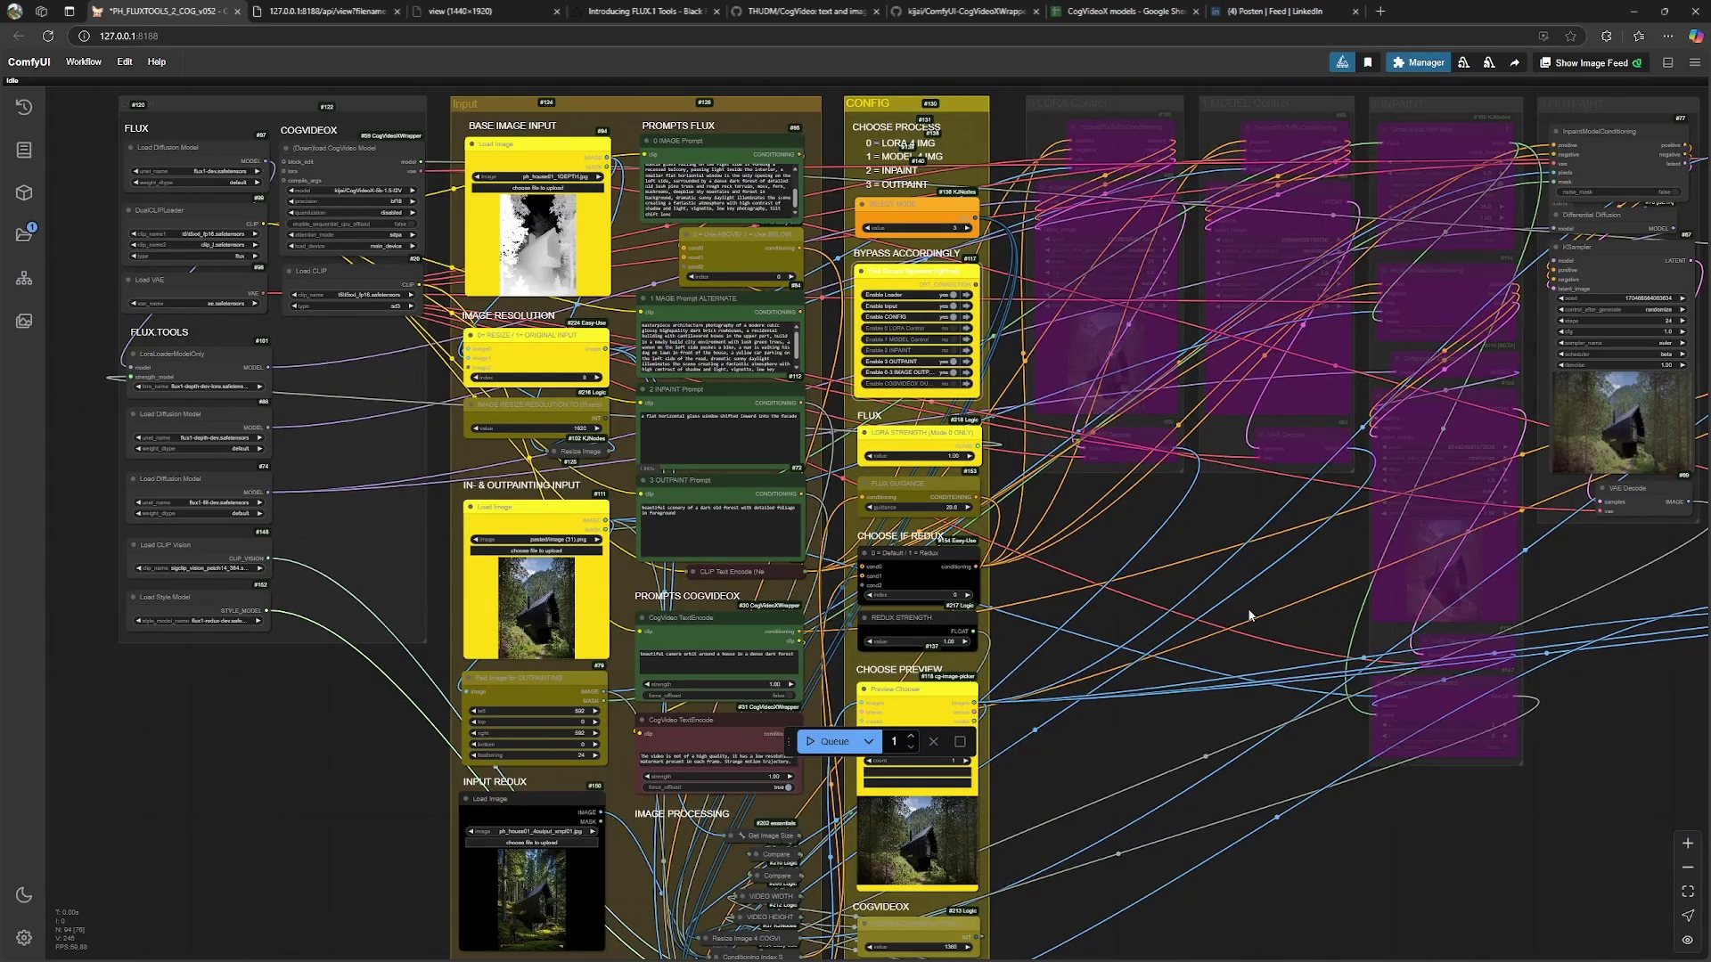
scroll(1249, 615, down, 3)
scroll(1141, 640, up, 8)
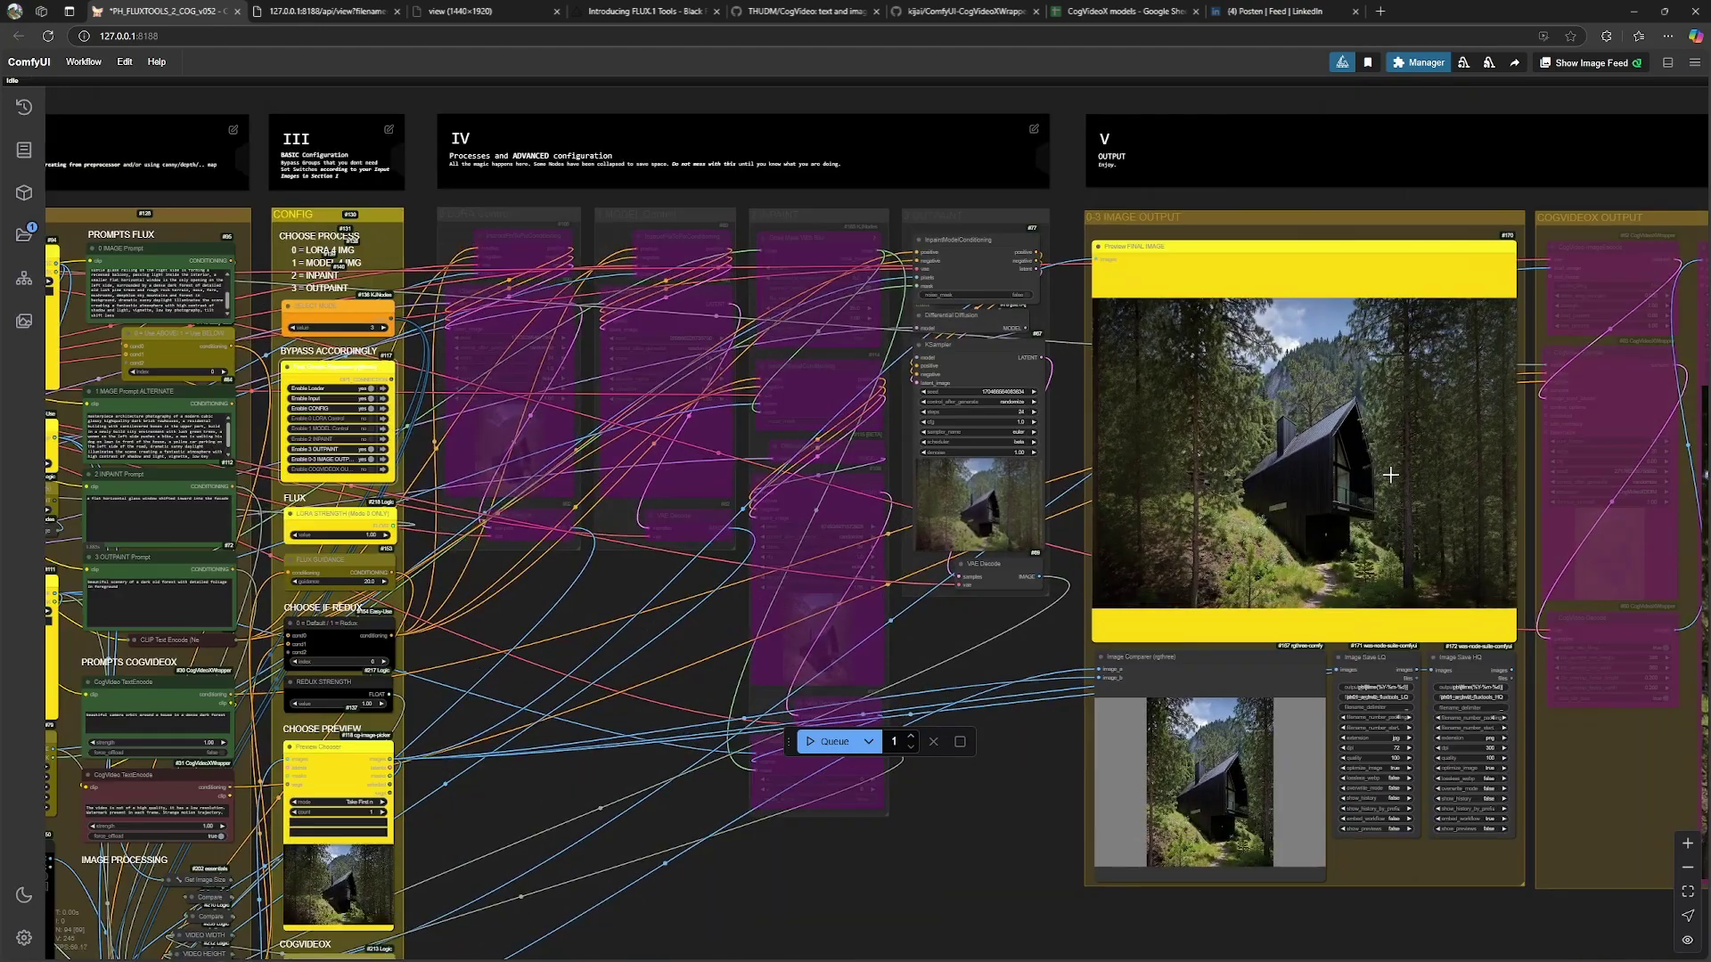
scroll(1395, 463, up, 4)
scroll(1397, 453, down, 3)
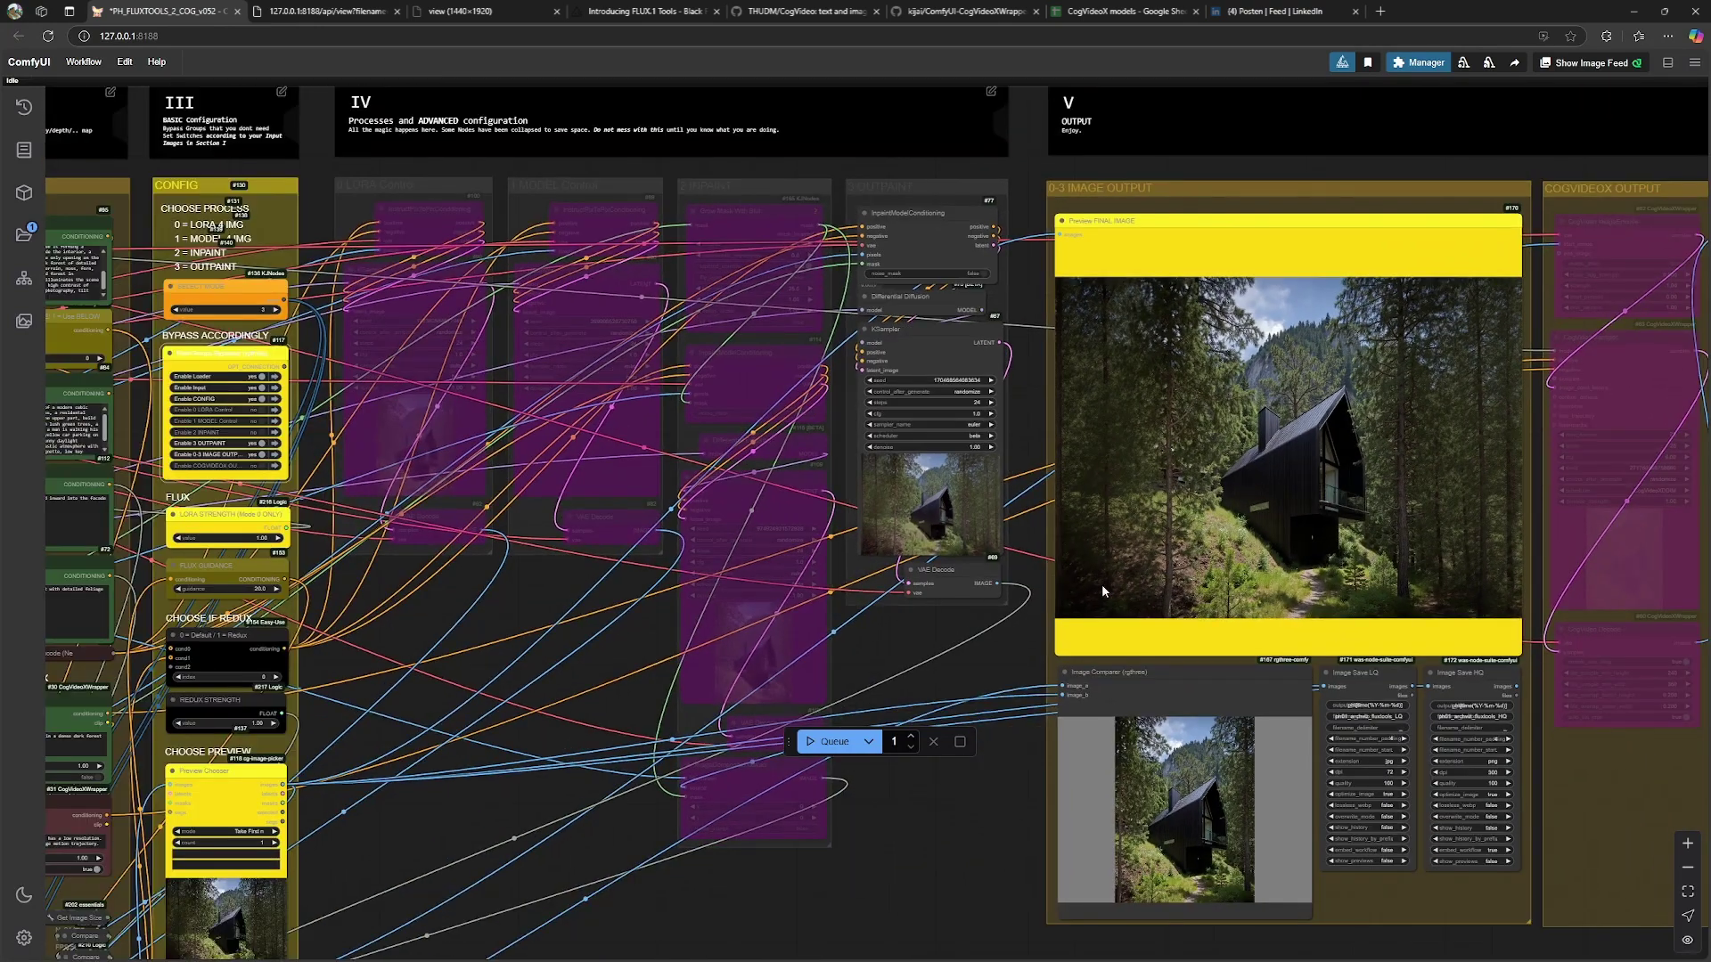
Enable the COGVIDEOX OUTPUT group in the Fast Groups Bypasser node
drag(469, 715, 893, 628)
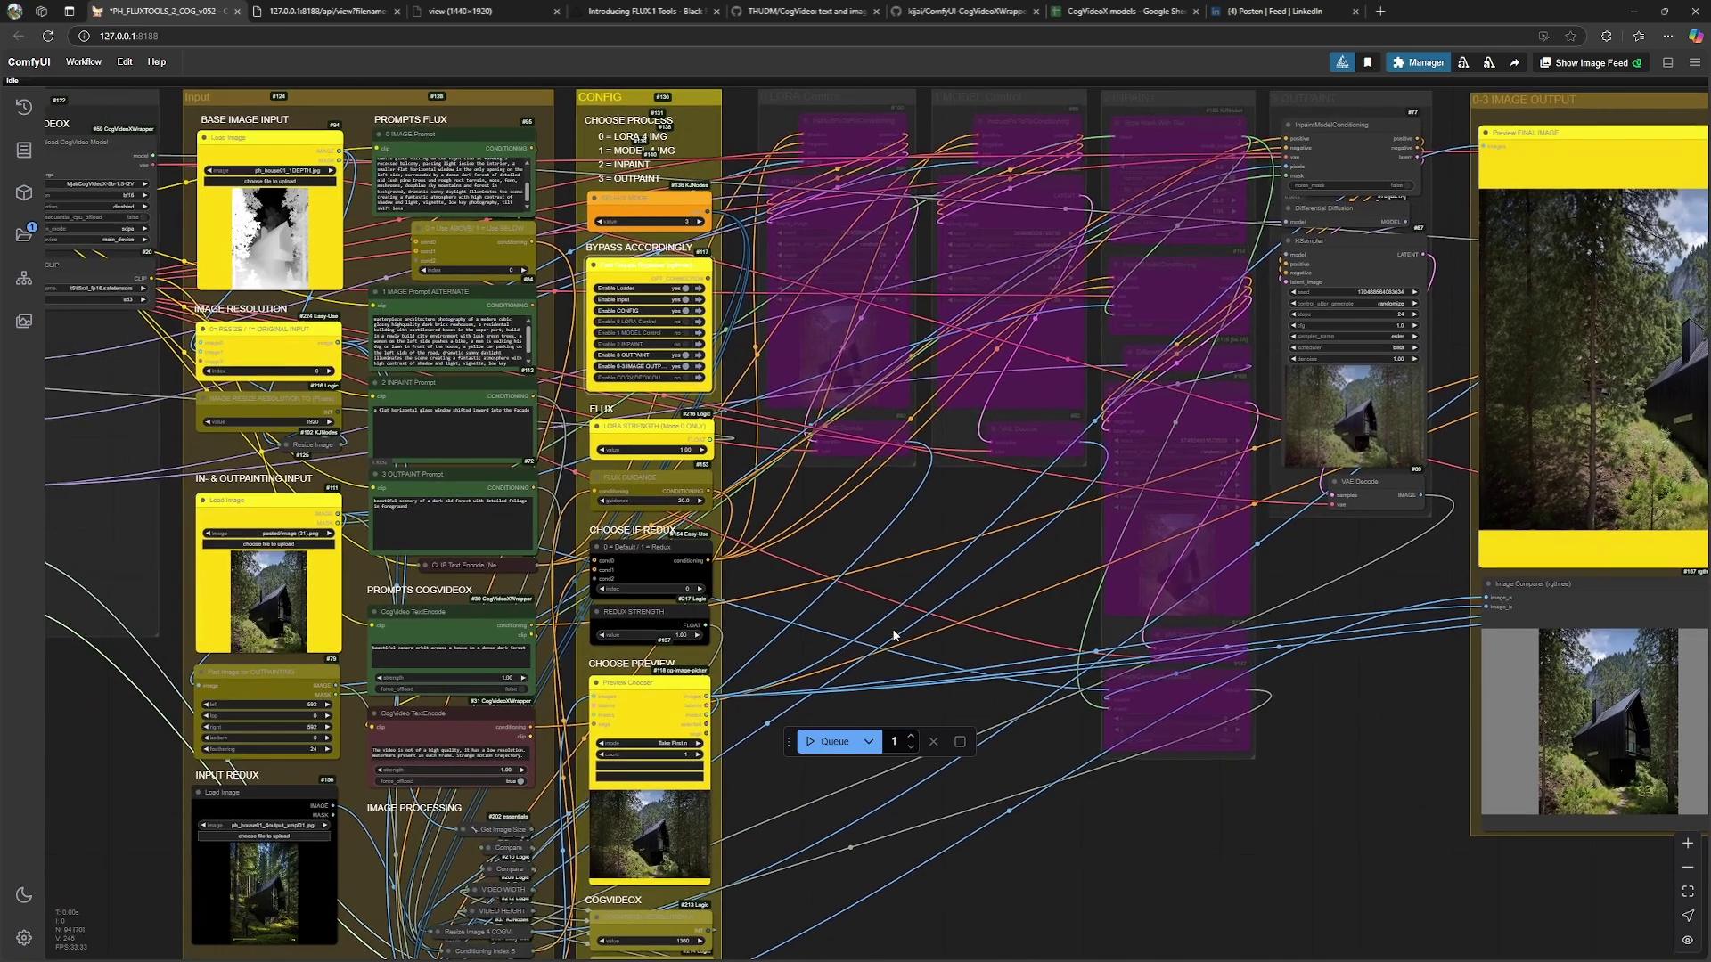
drag(766, 479, 769, 569)
scroll(704, 519, up, 7)
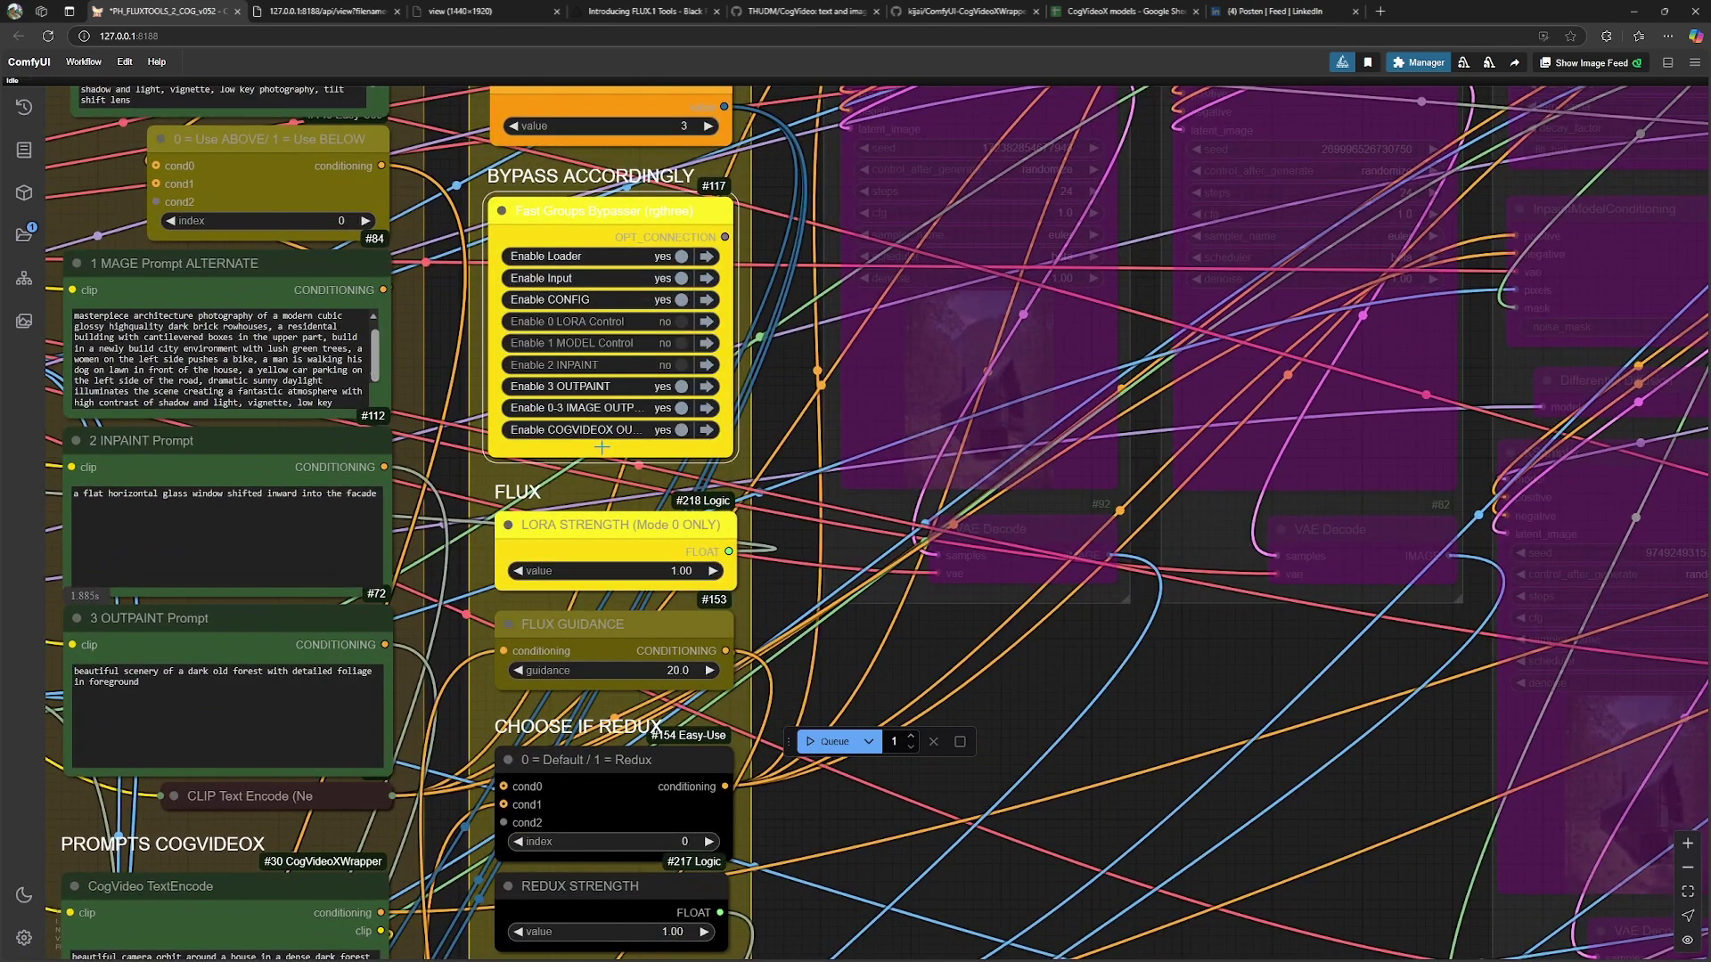
Queue the workflow to generate the CogVideoX video from the outpainted forest house
scroll(609, 431, down, 4)
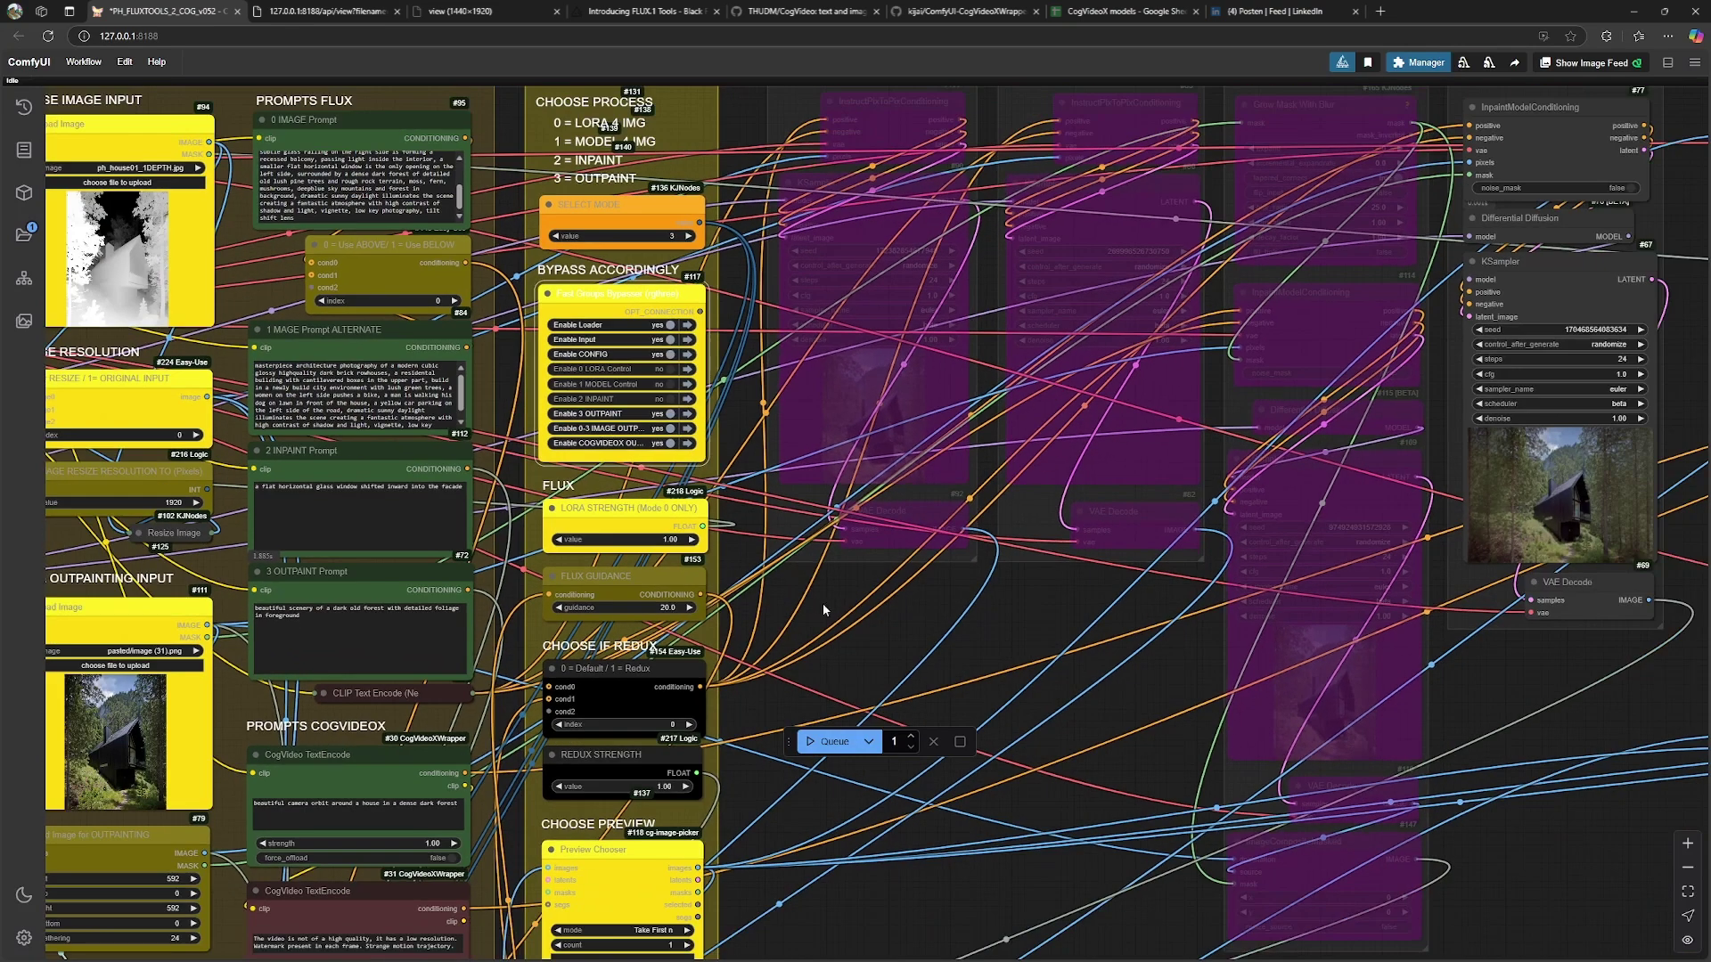
scroll(892, 602, down, 8)
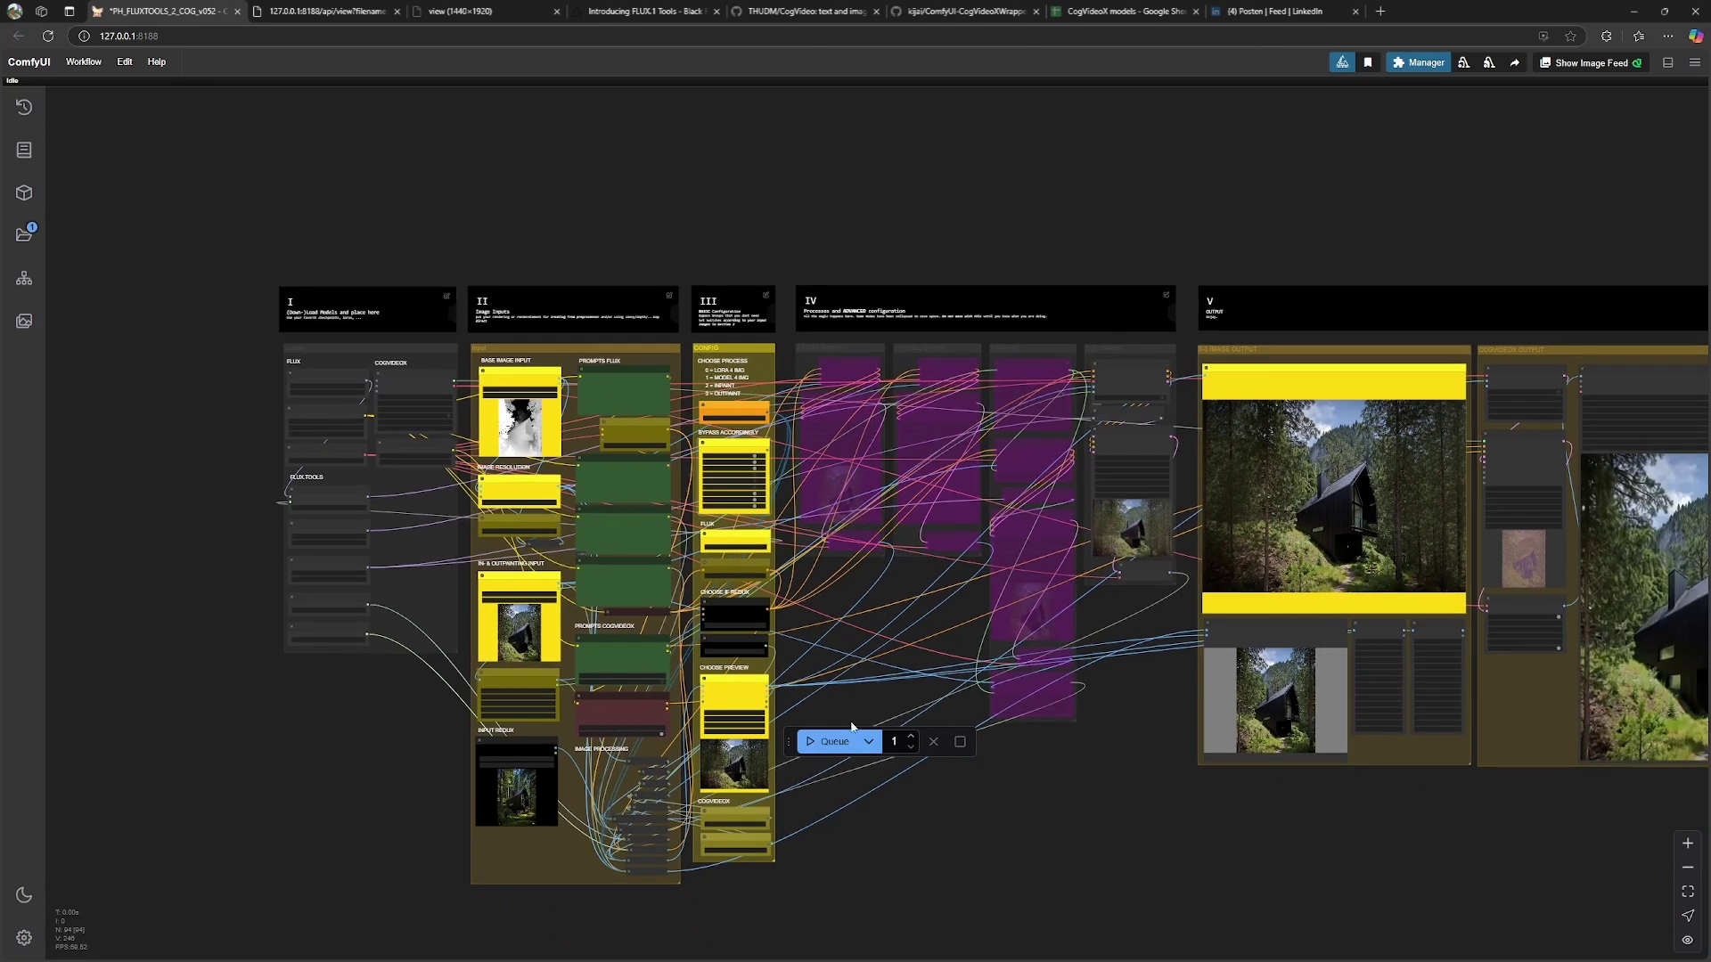
click(831, 741)
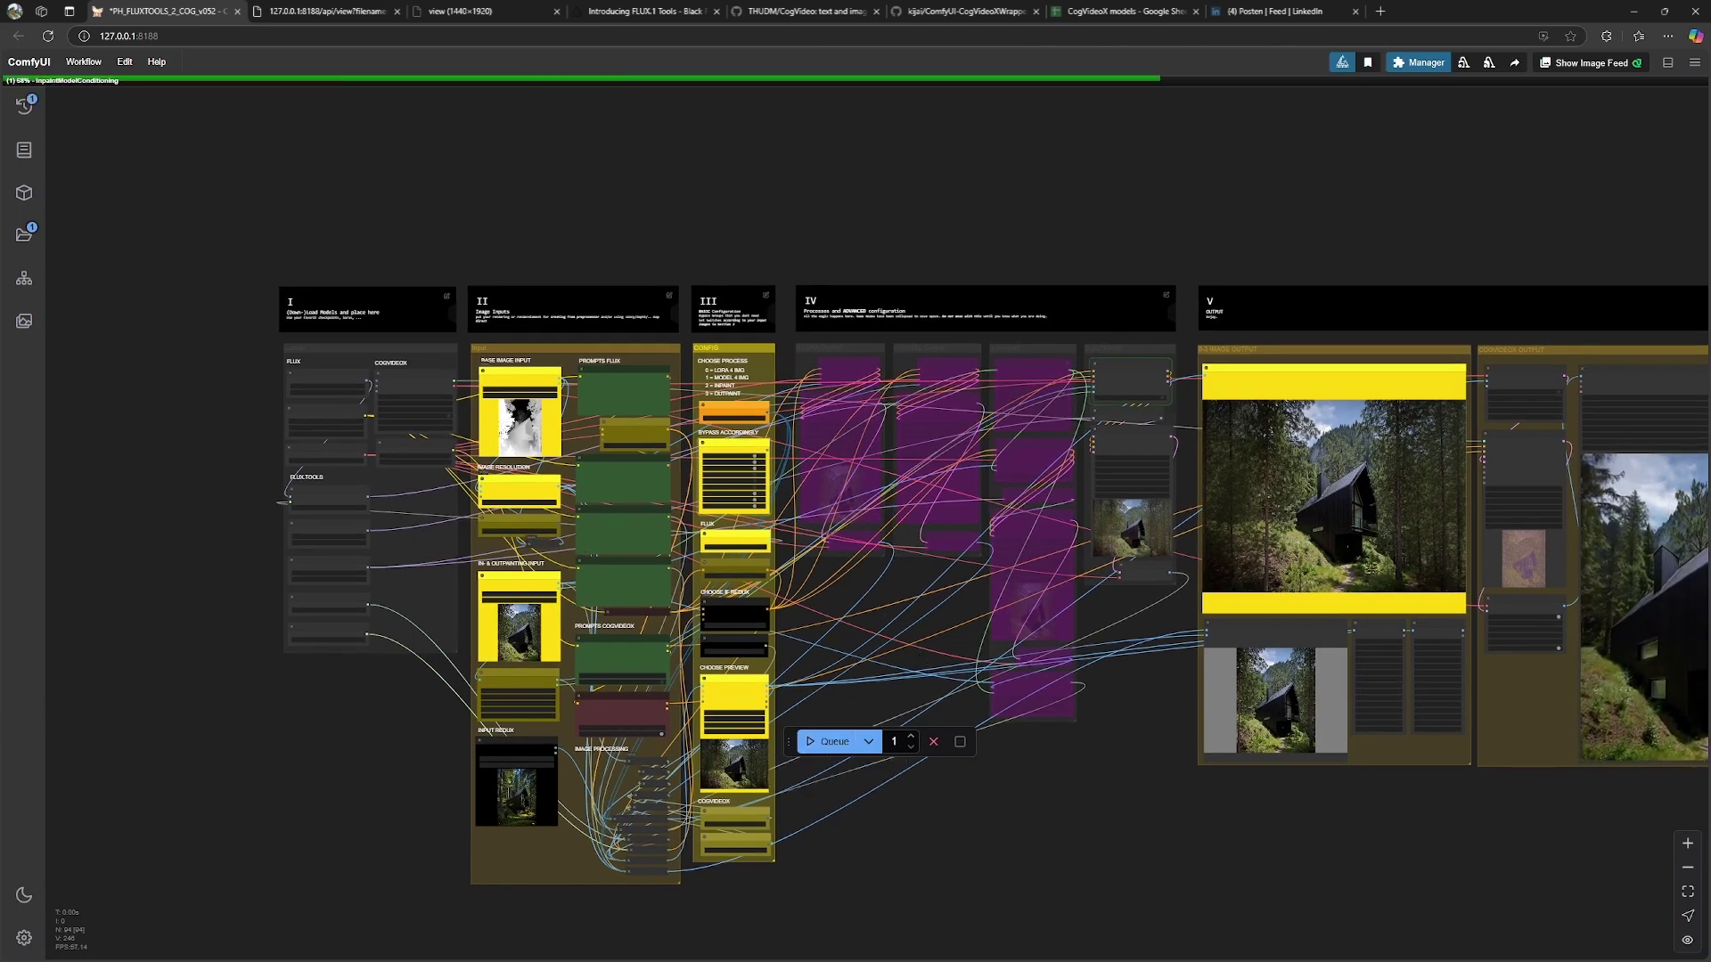
drag(749, 623, 543, 617)
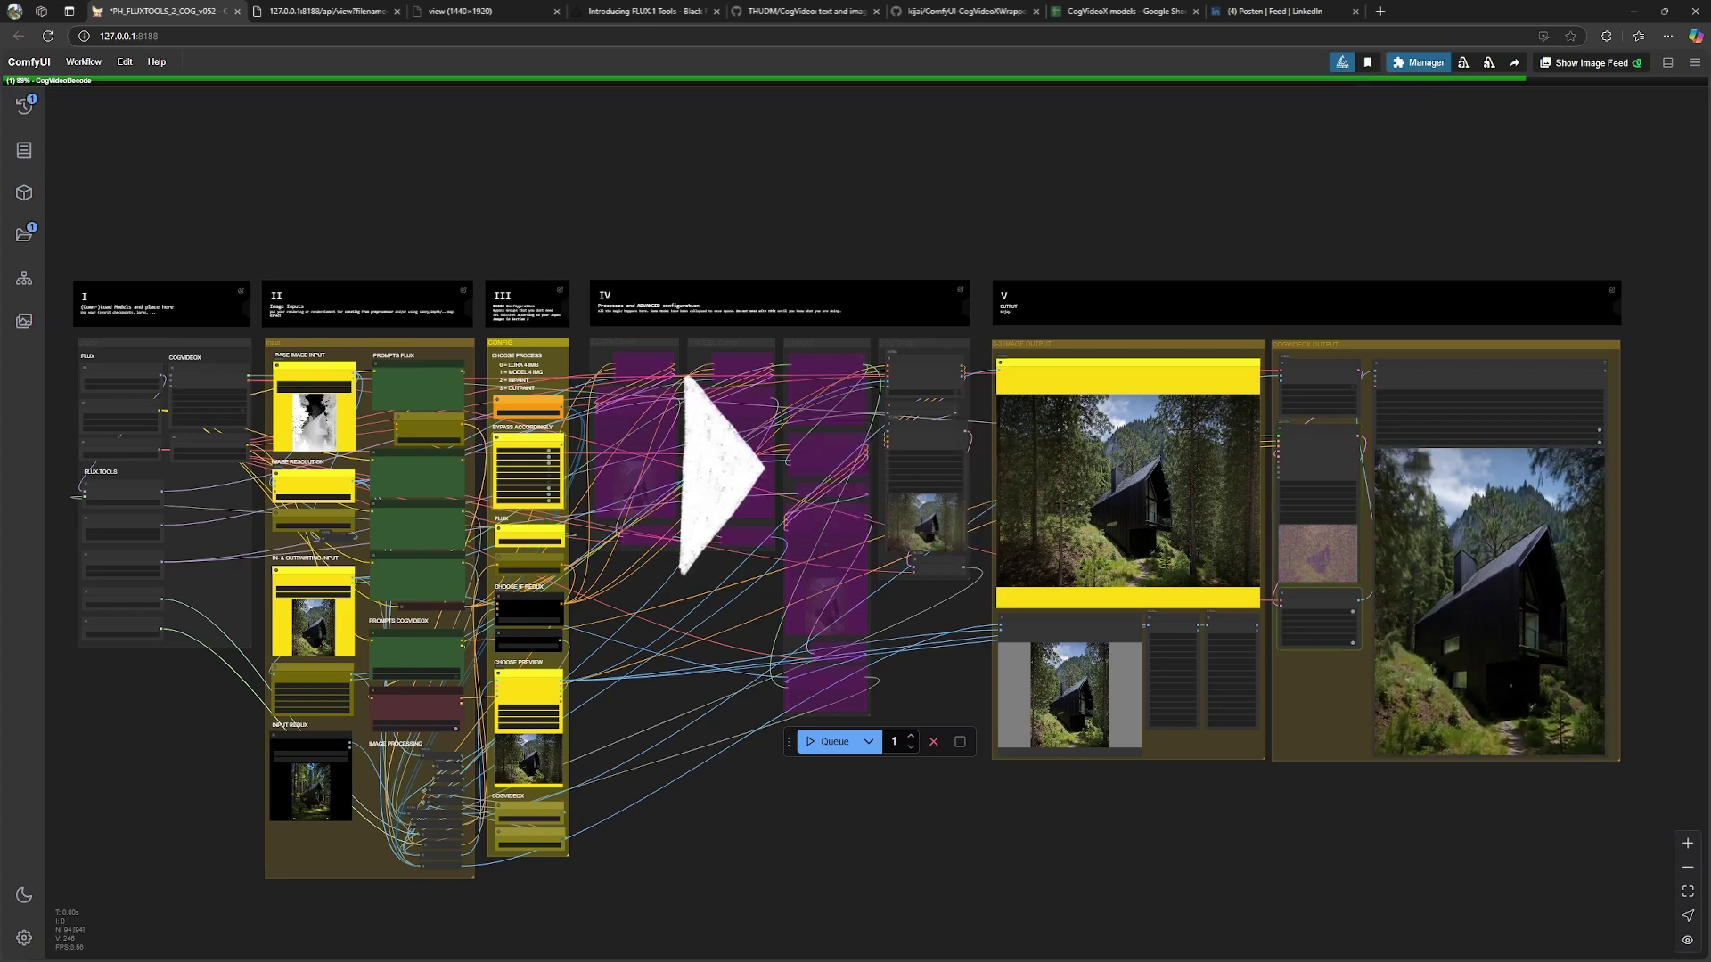
Examine the generated camera-orbit video in the Video Combine node along with the CogVideo Sampler settings
scroll(1579, 536, up, 15)
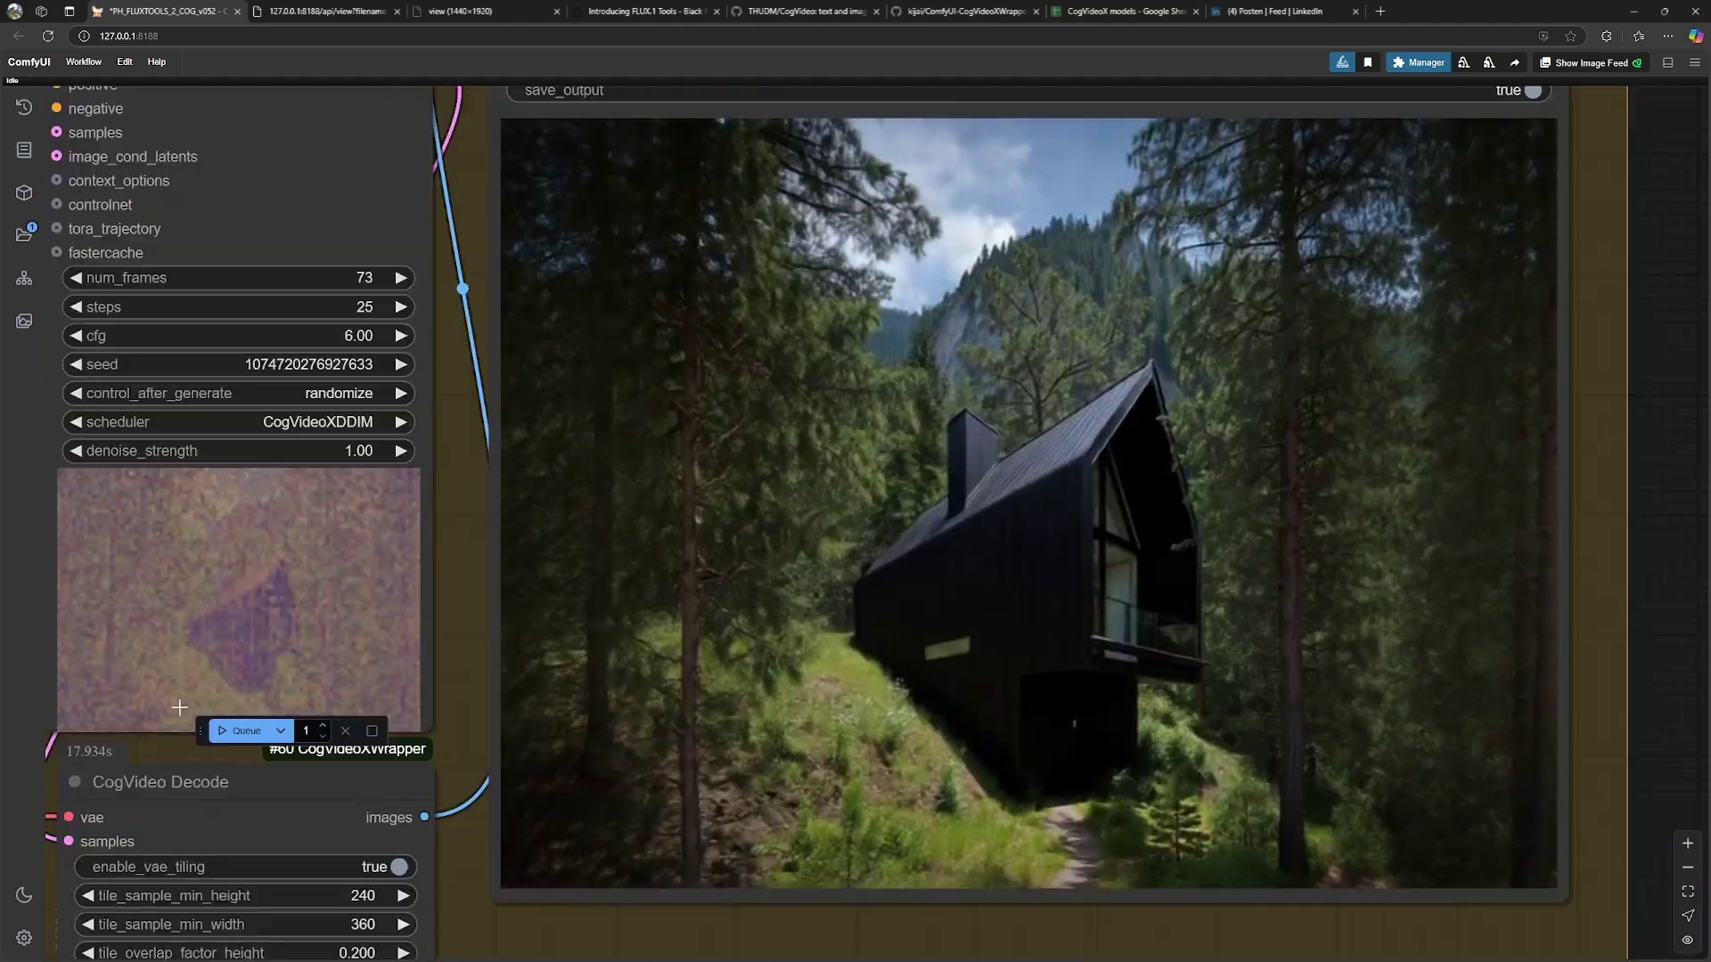
scroll(1033, 543, down, 4)
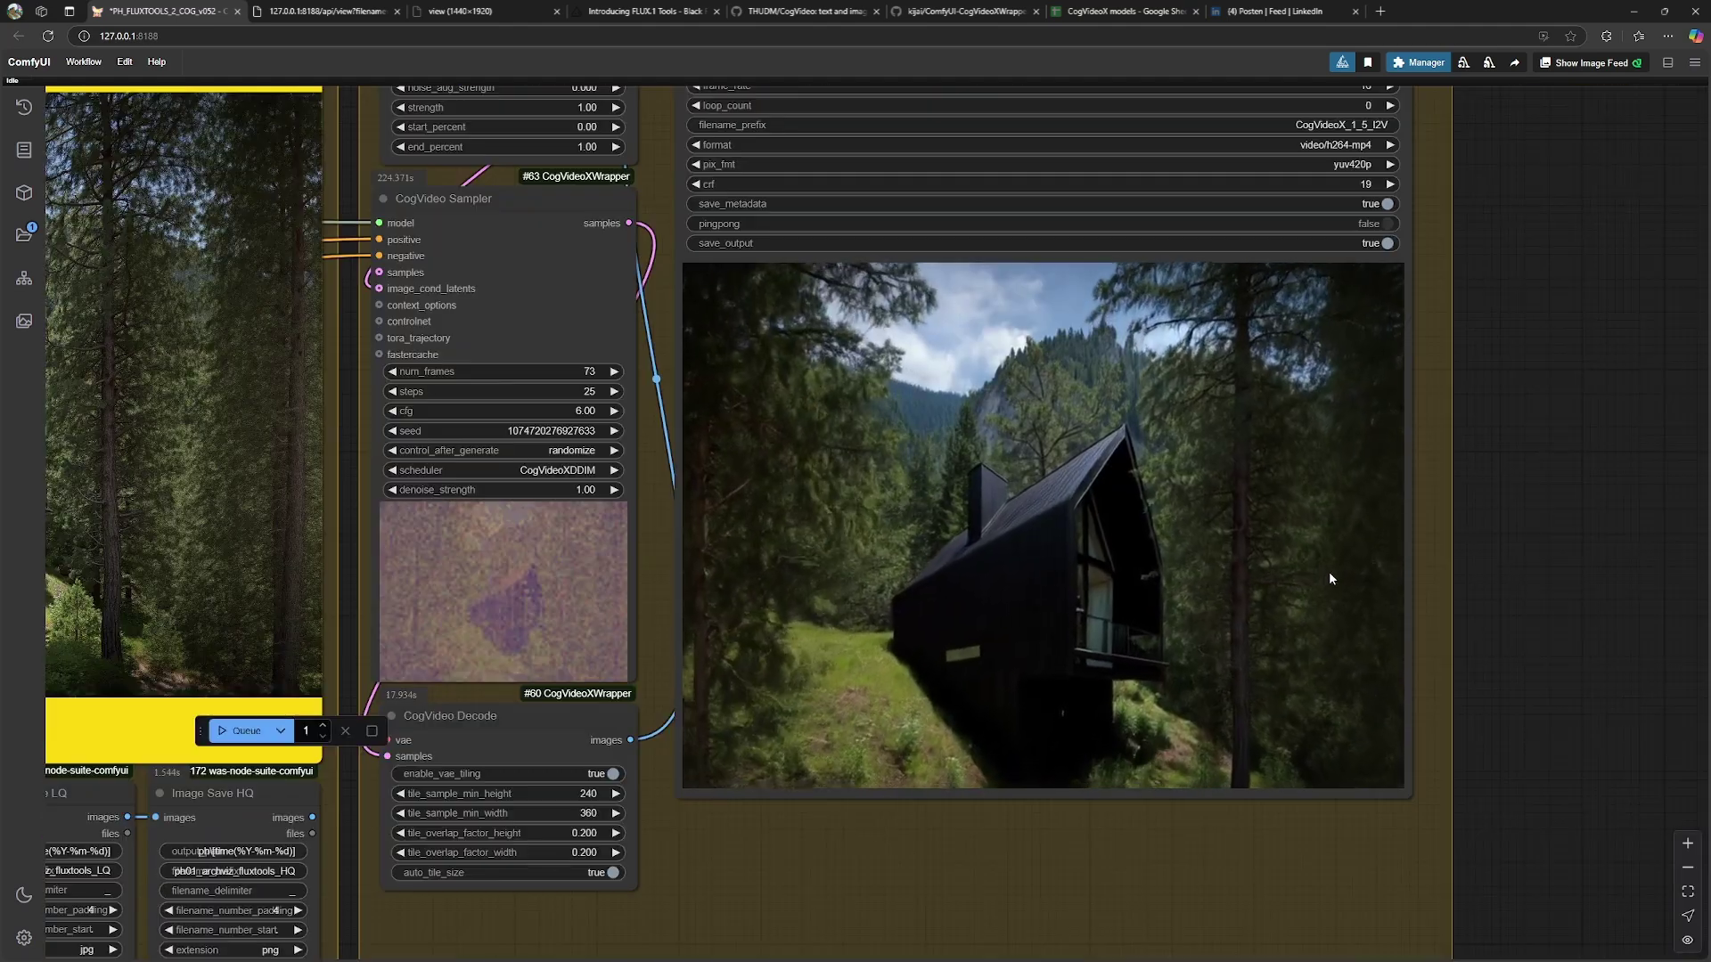
scroll(1429, 578, down, 2)
drag(1476, 577, 1441, 612)
scroll(1424, 576, up, 2)
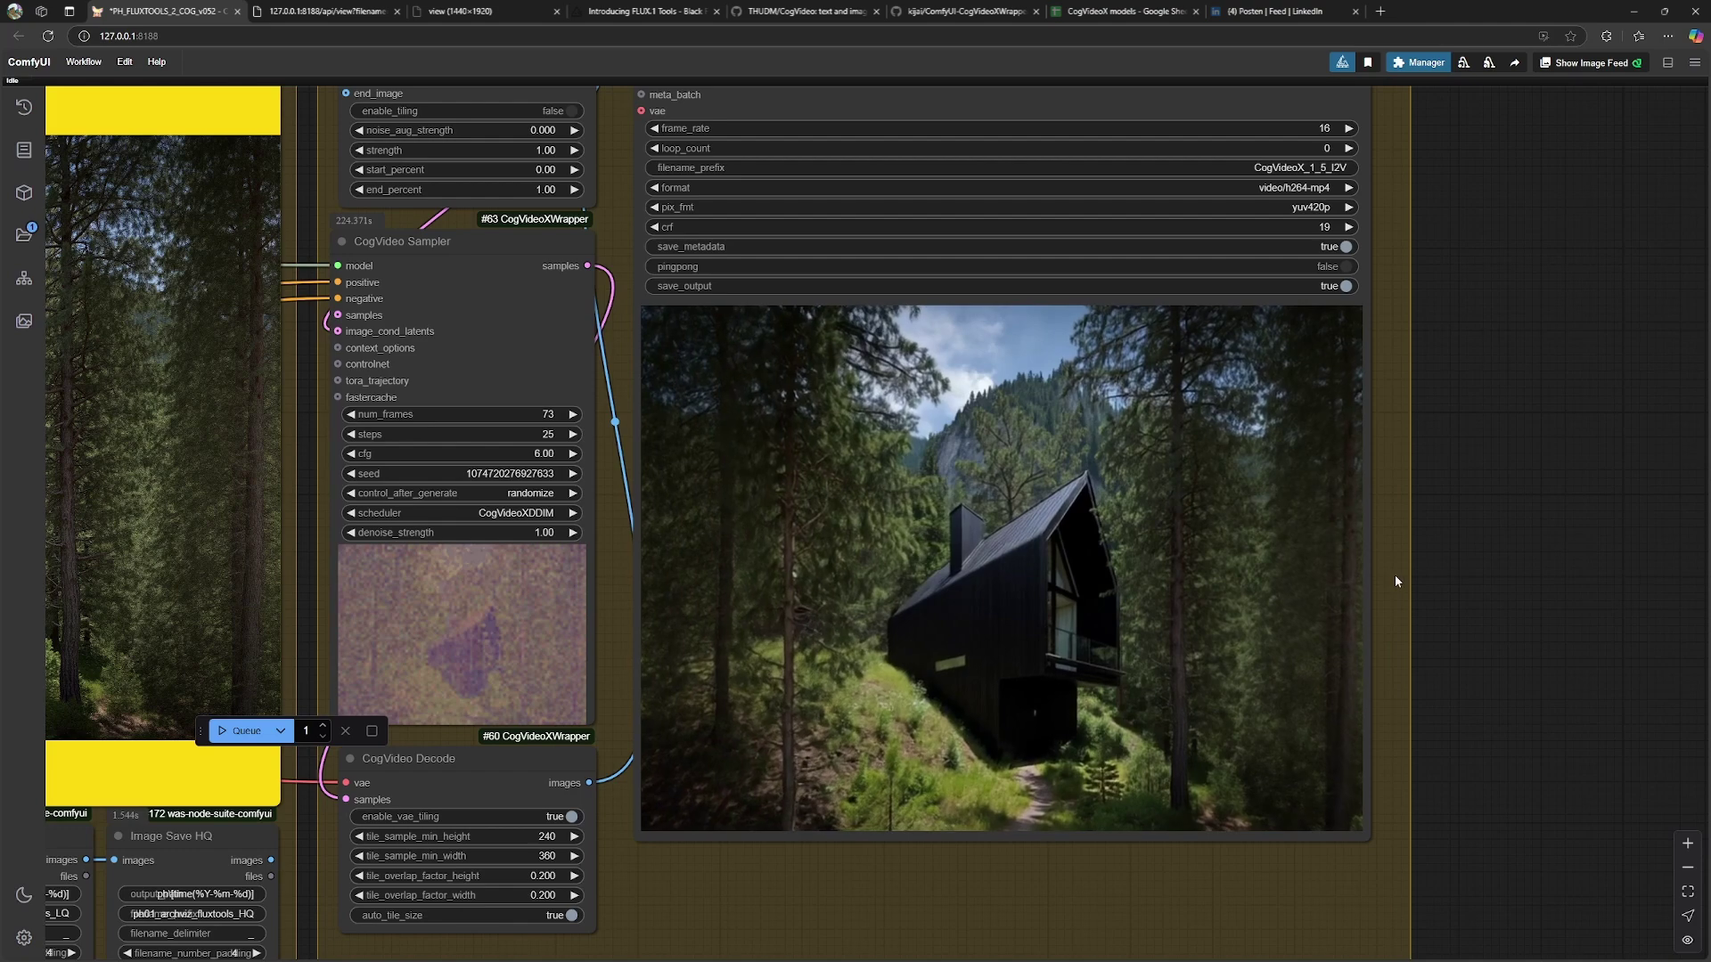
scroll(1396, 578, up, 4)
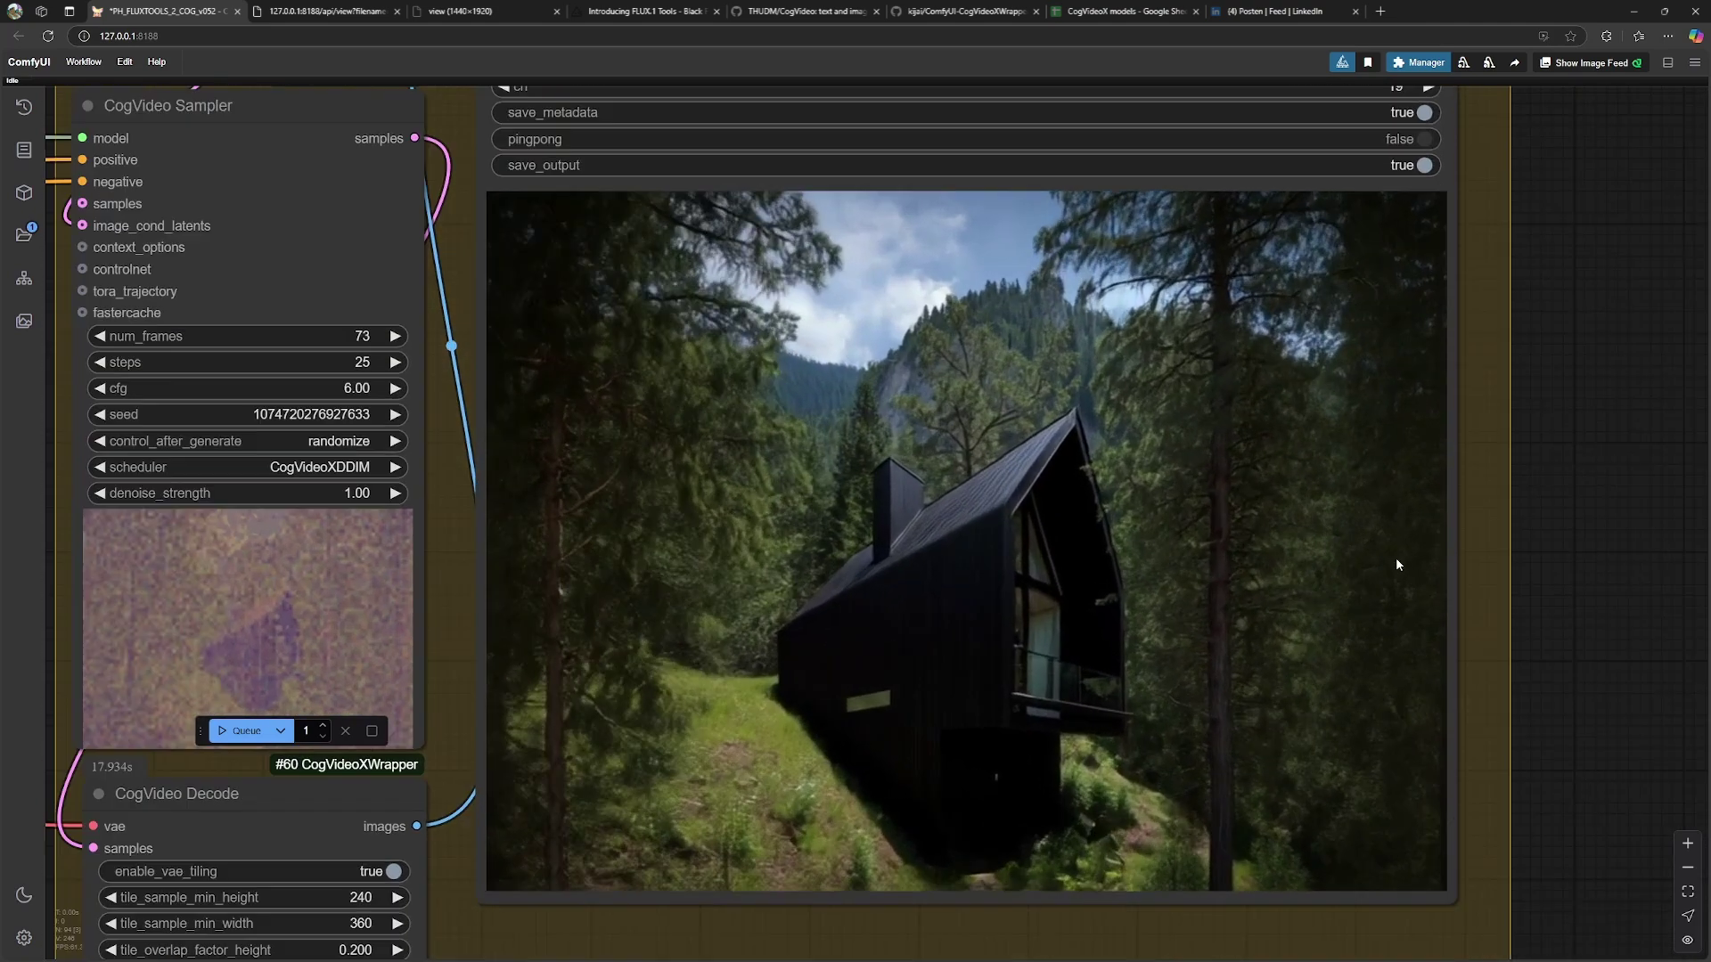
scroll(1533, 574, up, 3)
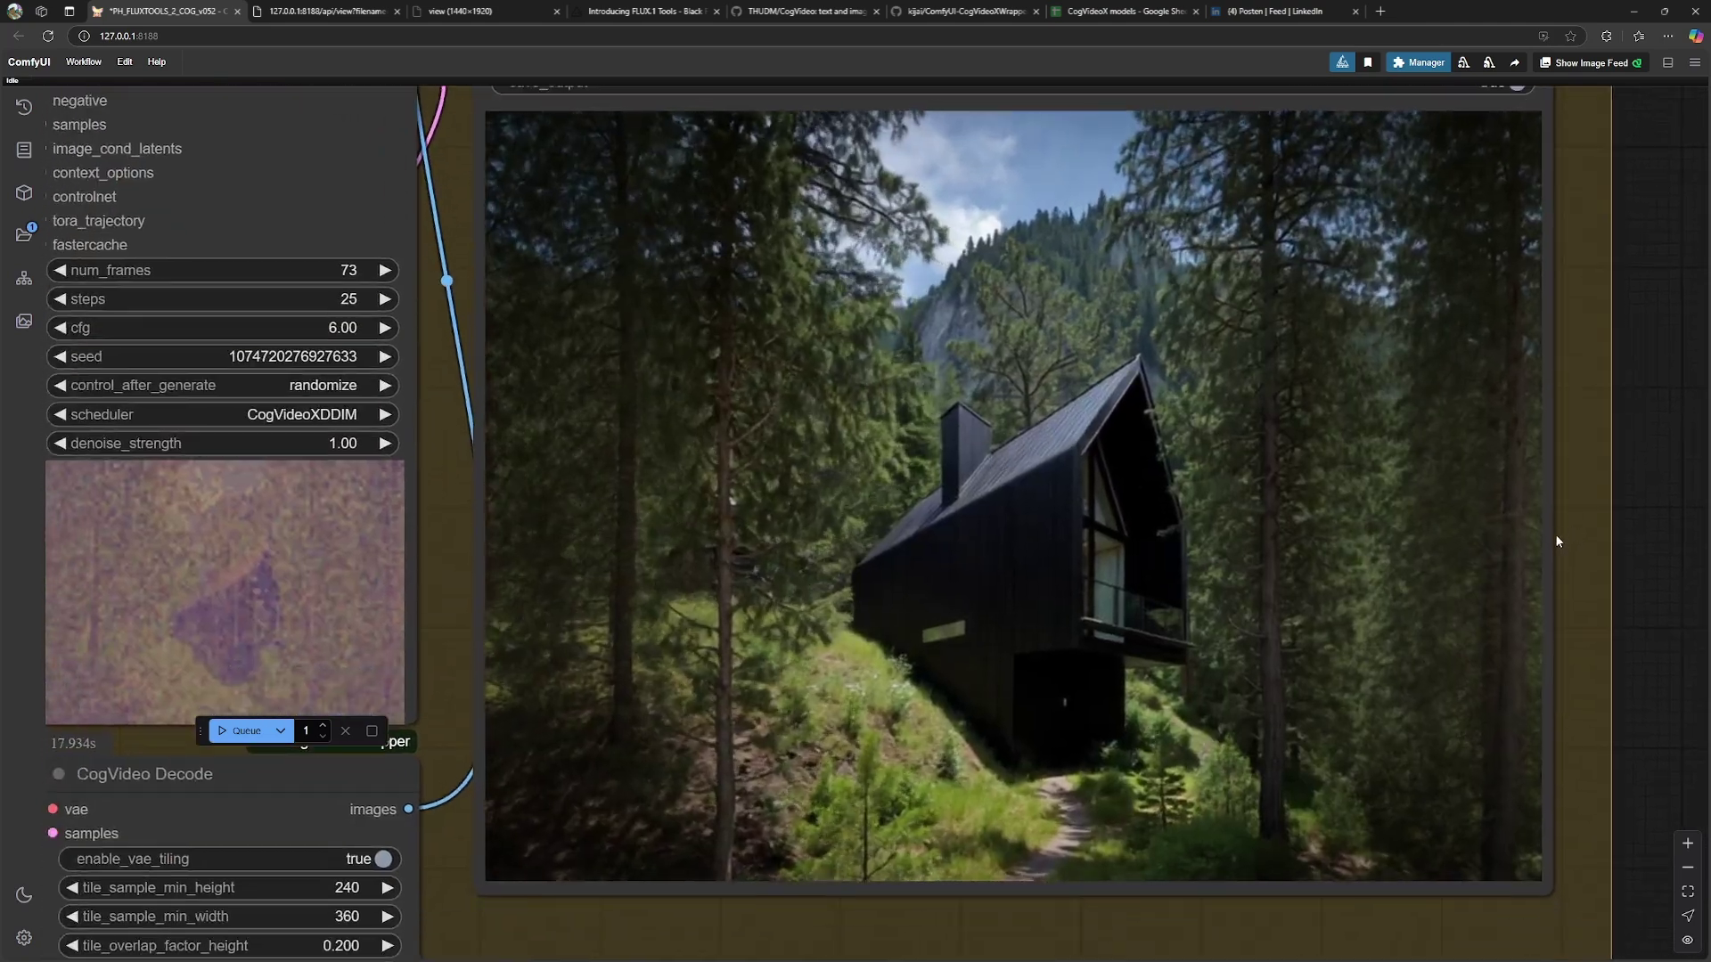
drag(1554, 538, 1529, 564)
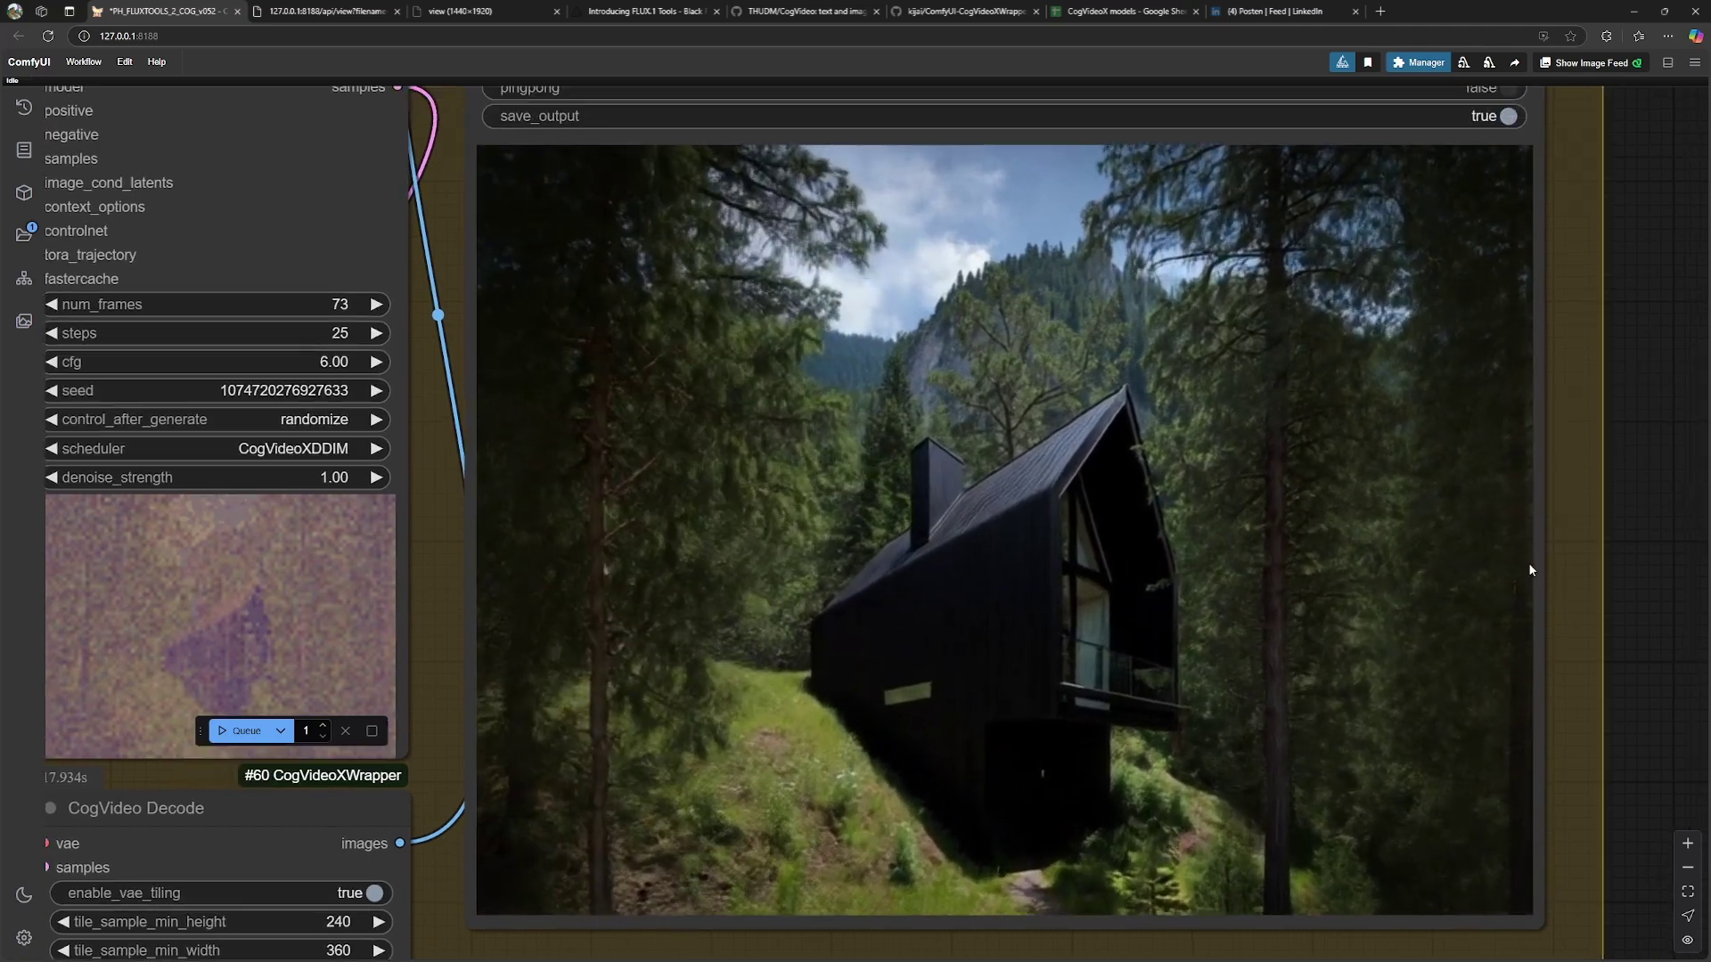
scroll(1525, 563, up, 1)
scroll(1403, 553, down, 5)
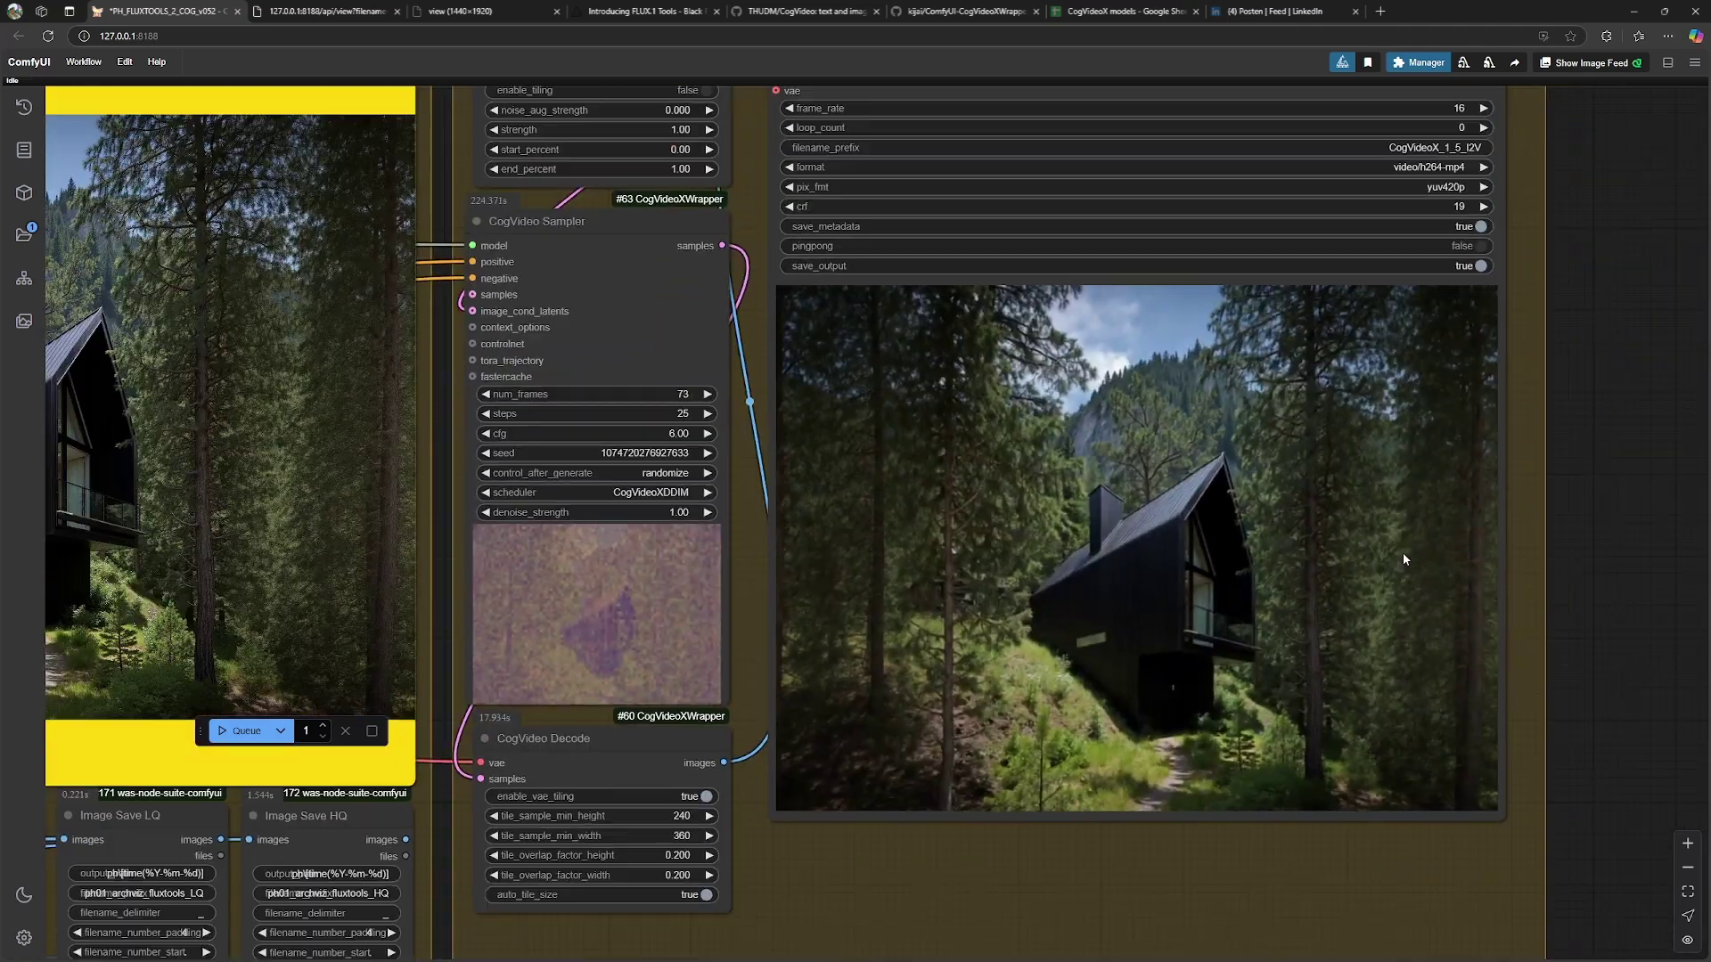
Inspect the outpainted source image in the Preview FINAL IMAGE node beside the CogVideoX output
scroll(1403, 552, down, 1)
drag(955, 579, 1367, 600)
drag(723, 531, 1032, 585)
scroll(998, 570, up, 1)
scroll(988, 563, down, 2)
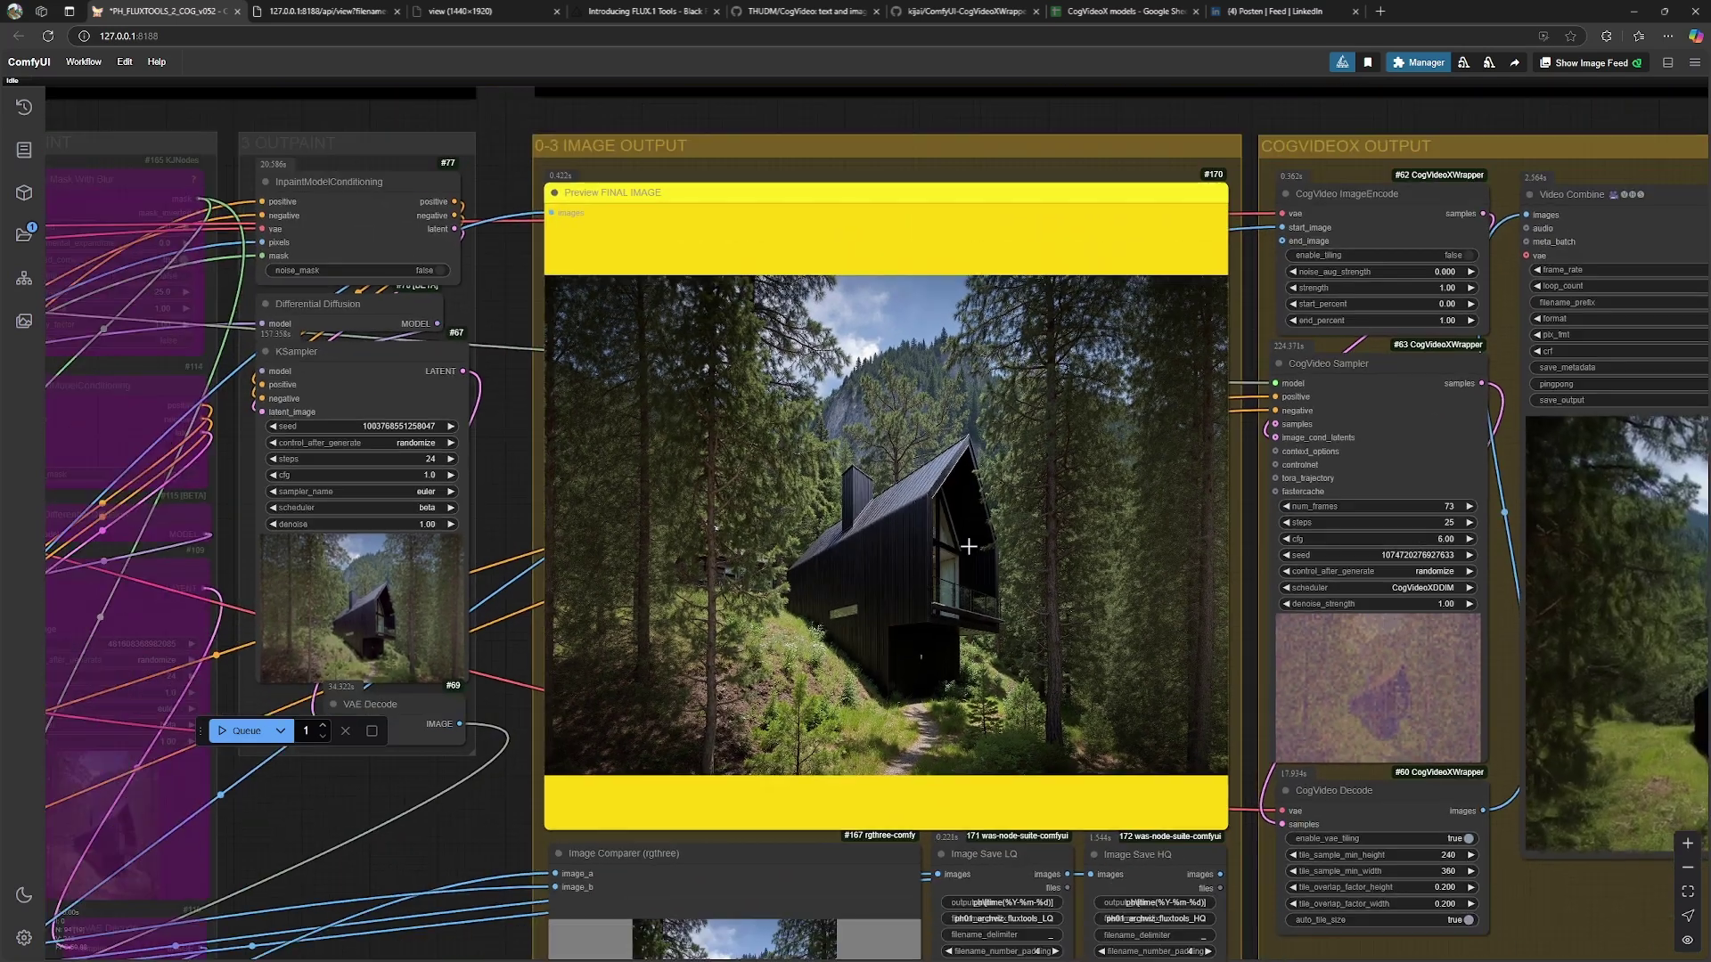
Review the base depth image, the video run's execution time in the ComfyUI Portable console, and the model and input groups
scroll(968, 546, down, 5)
drag(188, 314, 584, 349)
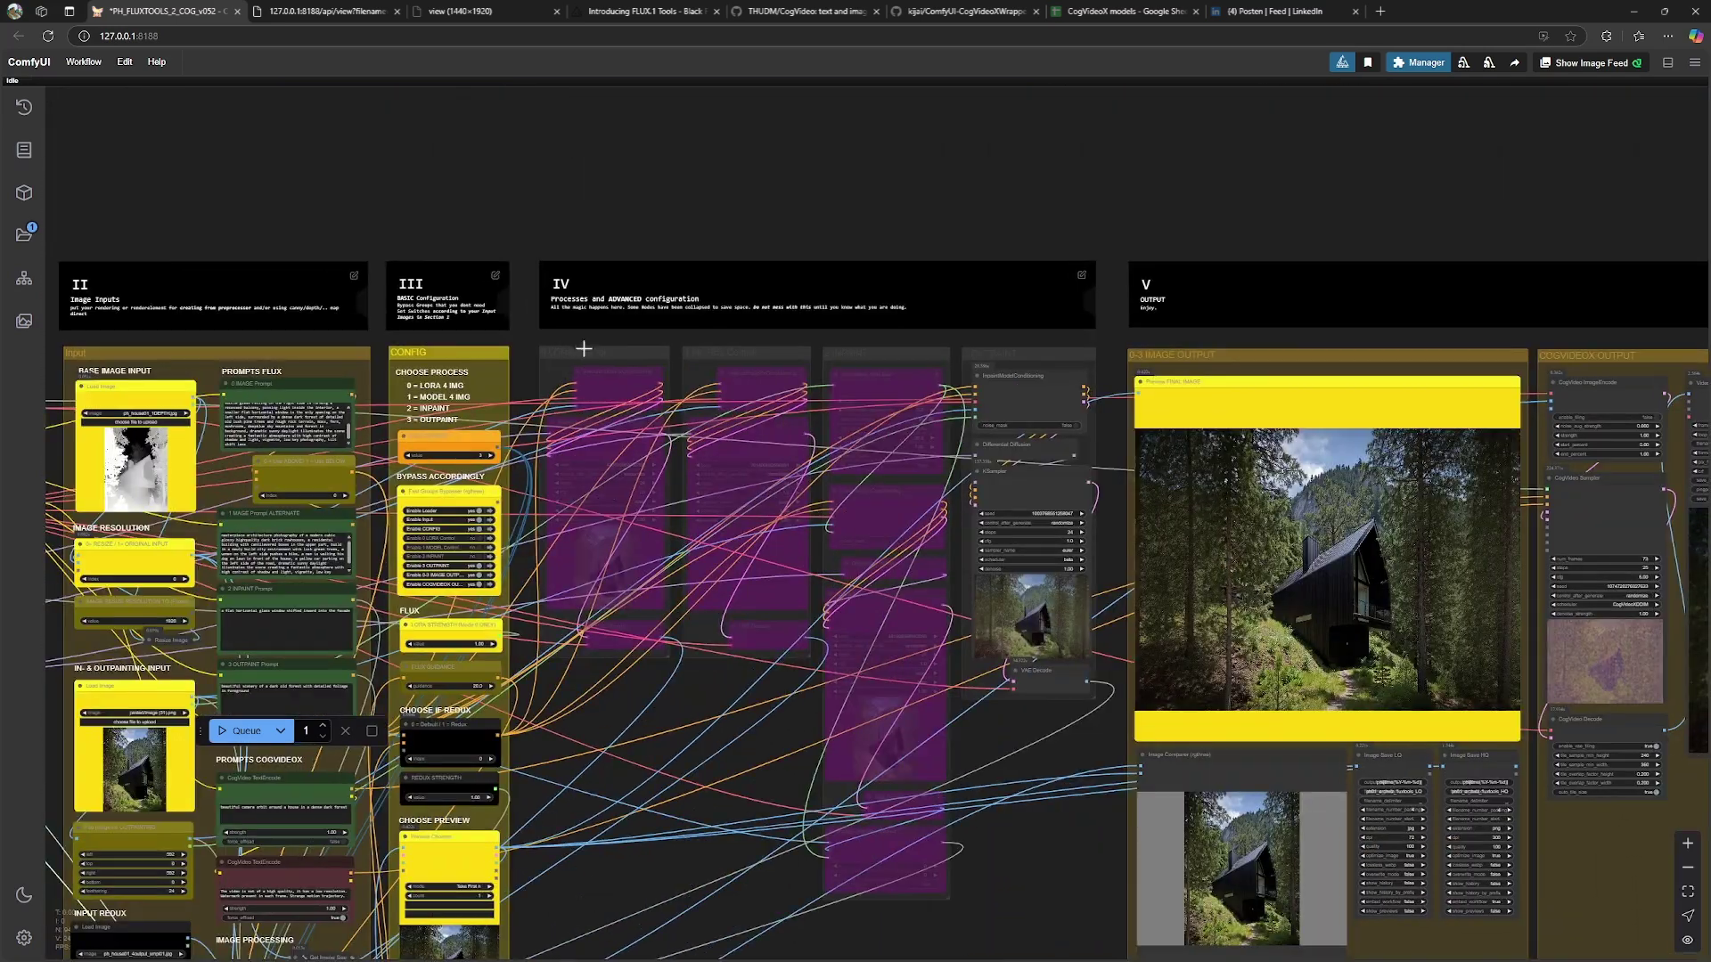
drag(562, 225, 878, 229)
scroll(624, 454, up, 12)
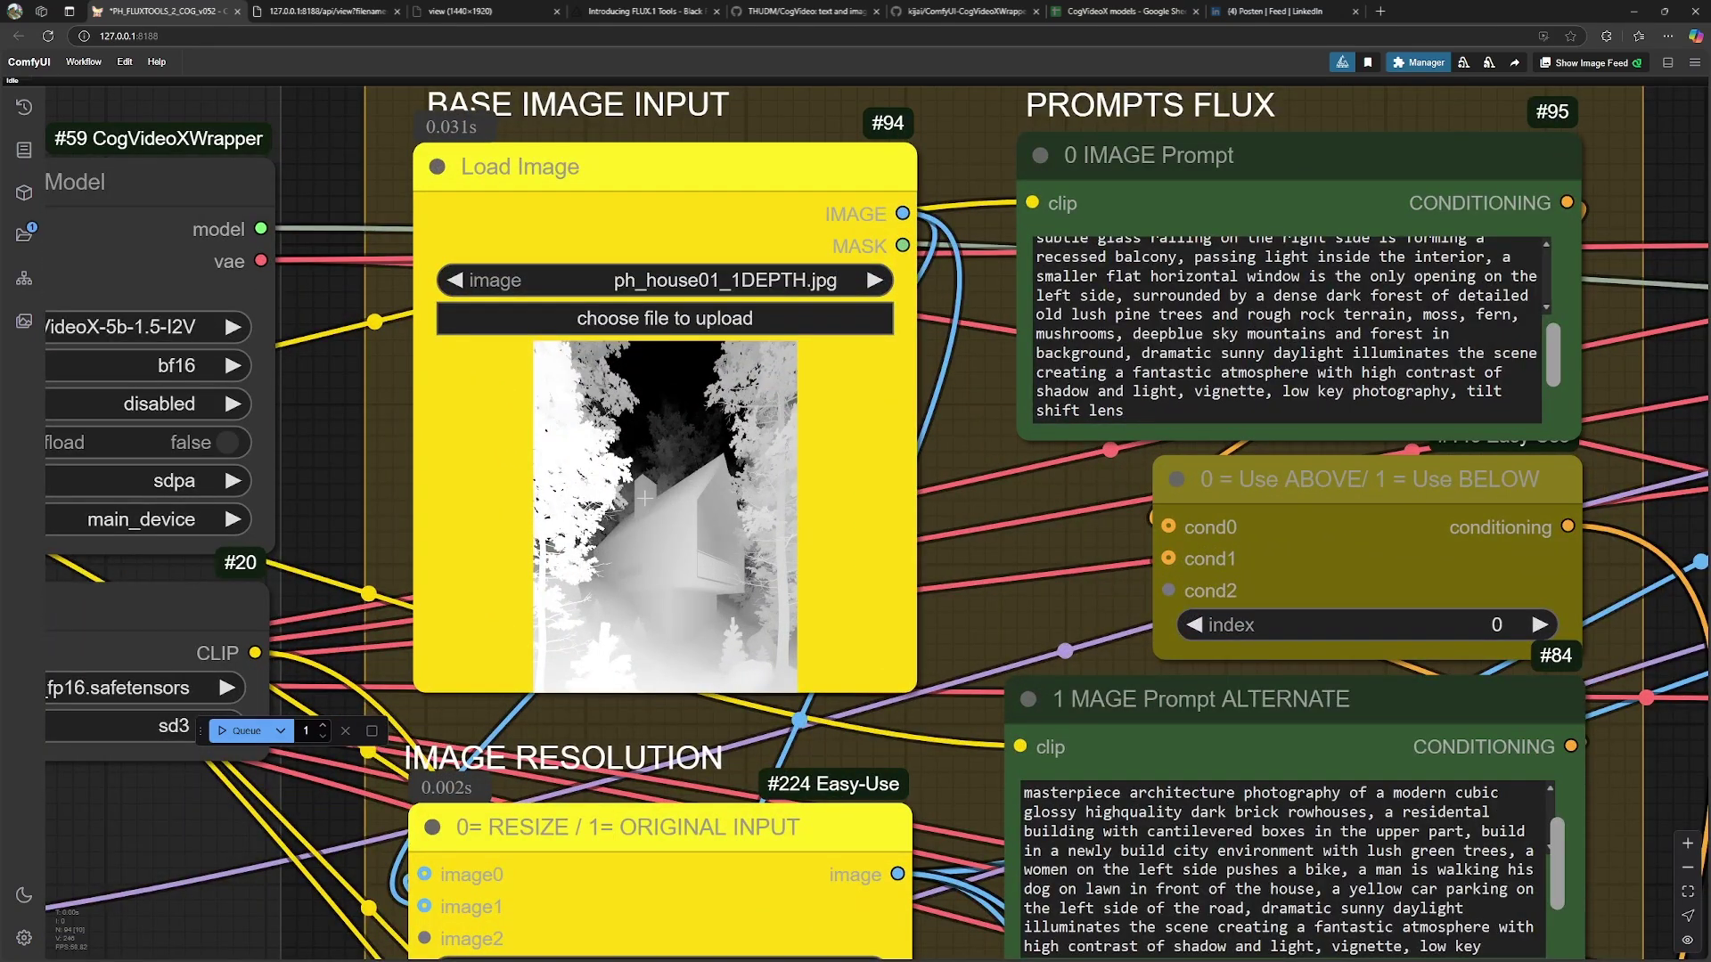
scroll(644, 499, down, 12)
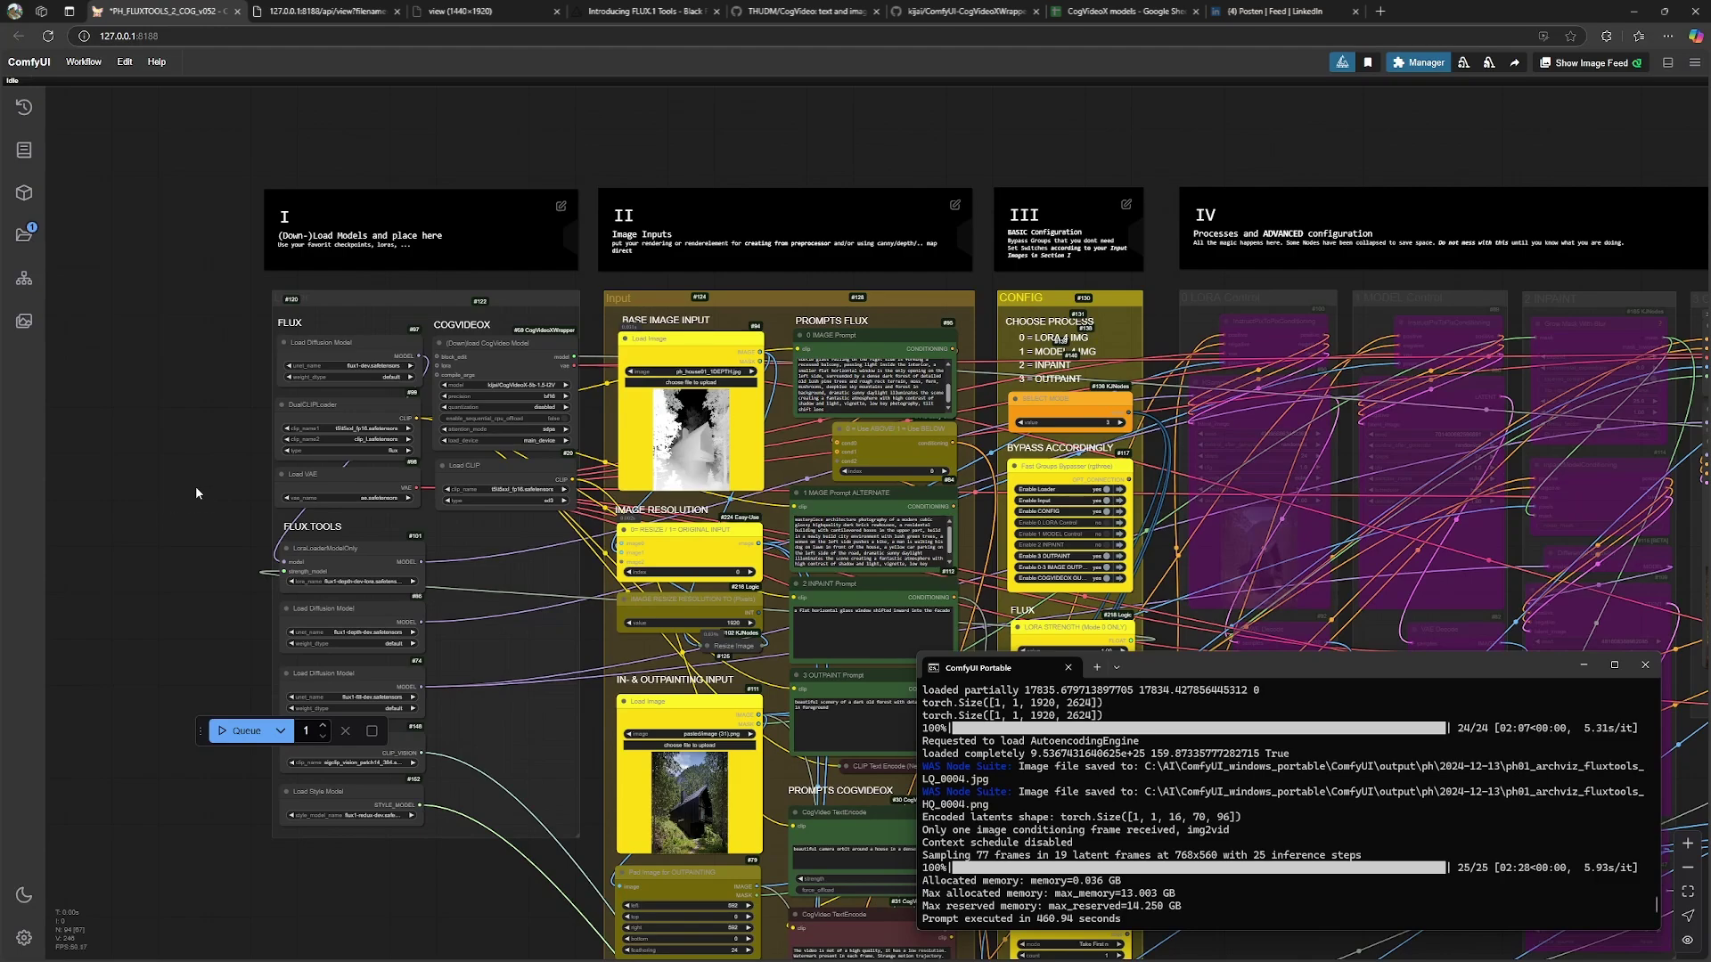
drag(558, 577, 451, 500)
scroll(455, 494, down, 2)
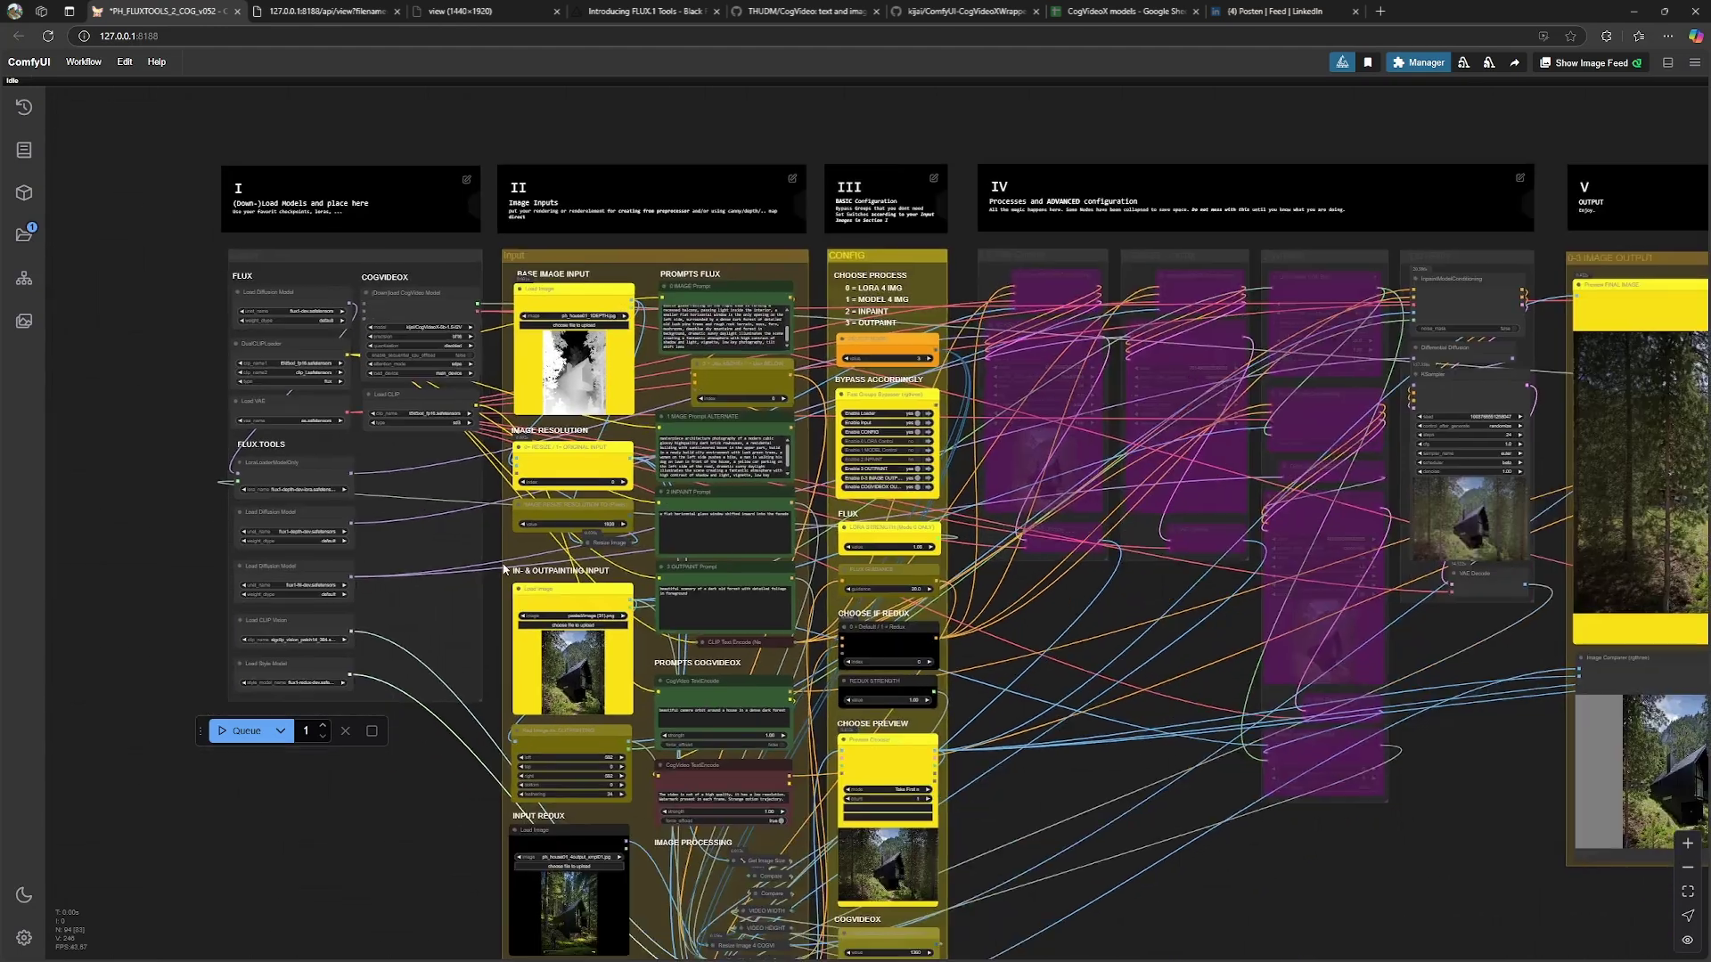
drag(478, 833, 447, 642)
scroll(446, 642, up, 5)
scroll(445, 640, down, 5)
drag(457, 505, 419, 692)
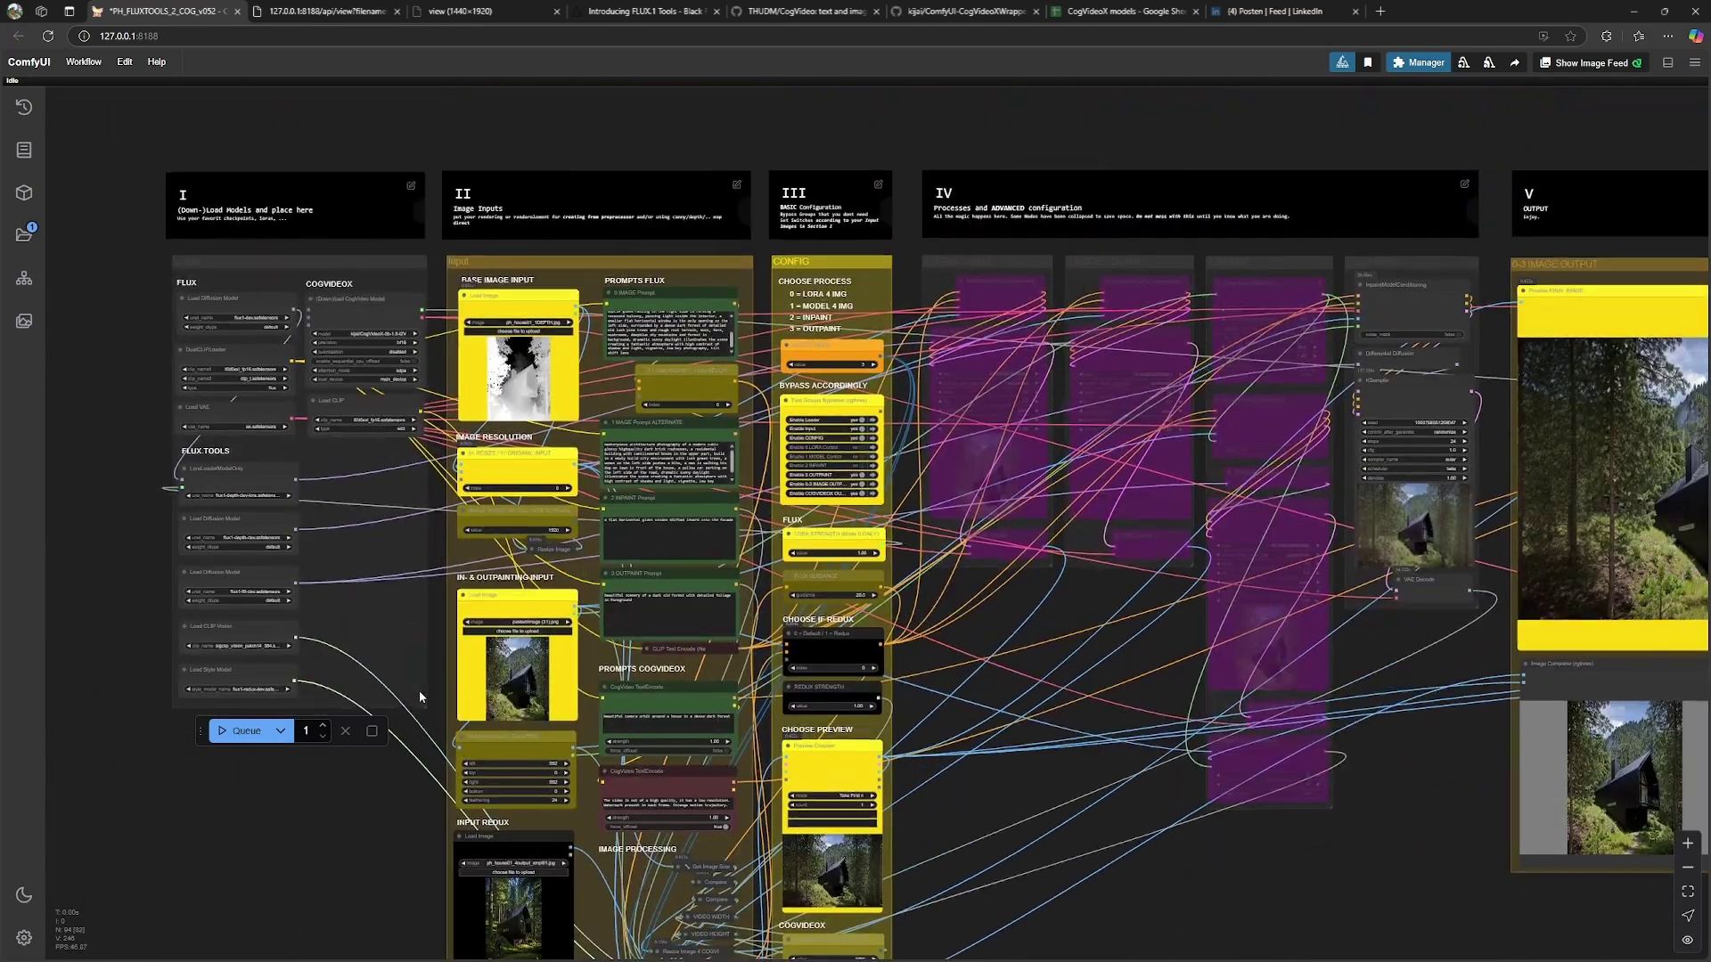
Set SELECT MODE to 0, enable the 0 LORA Control group, and bypass the 3 OUTPAINT and COGVIDEOX OUTPUT groups
scroll(851, 401, up, 8)
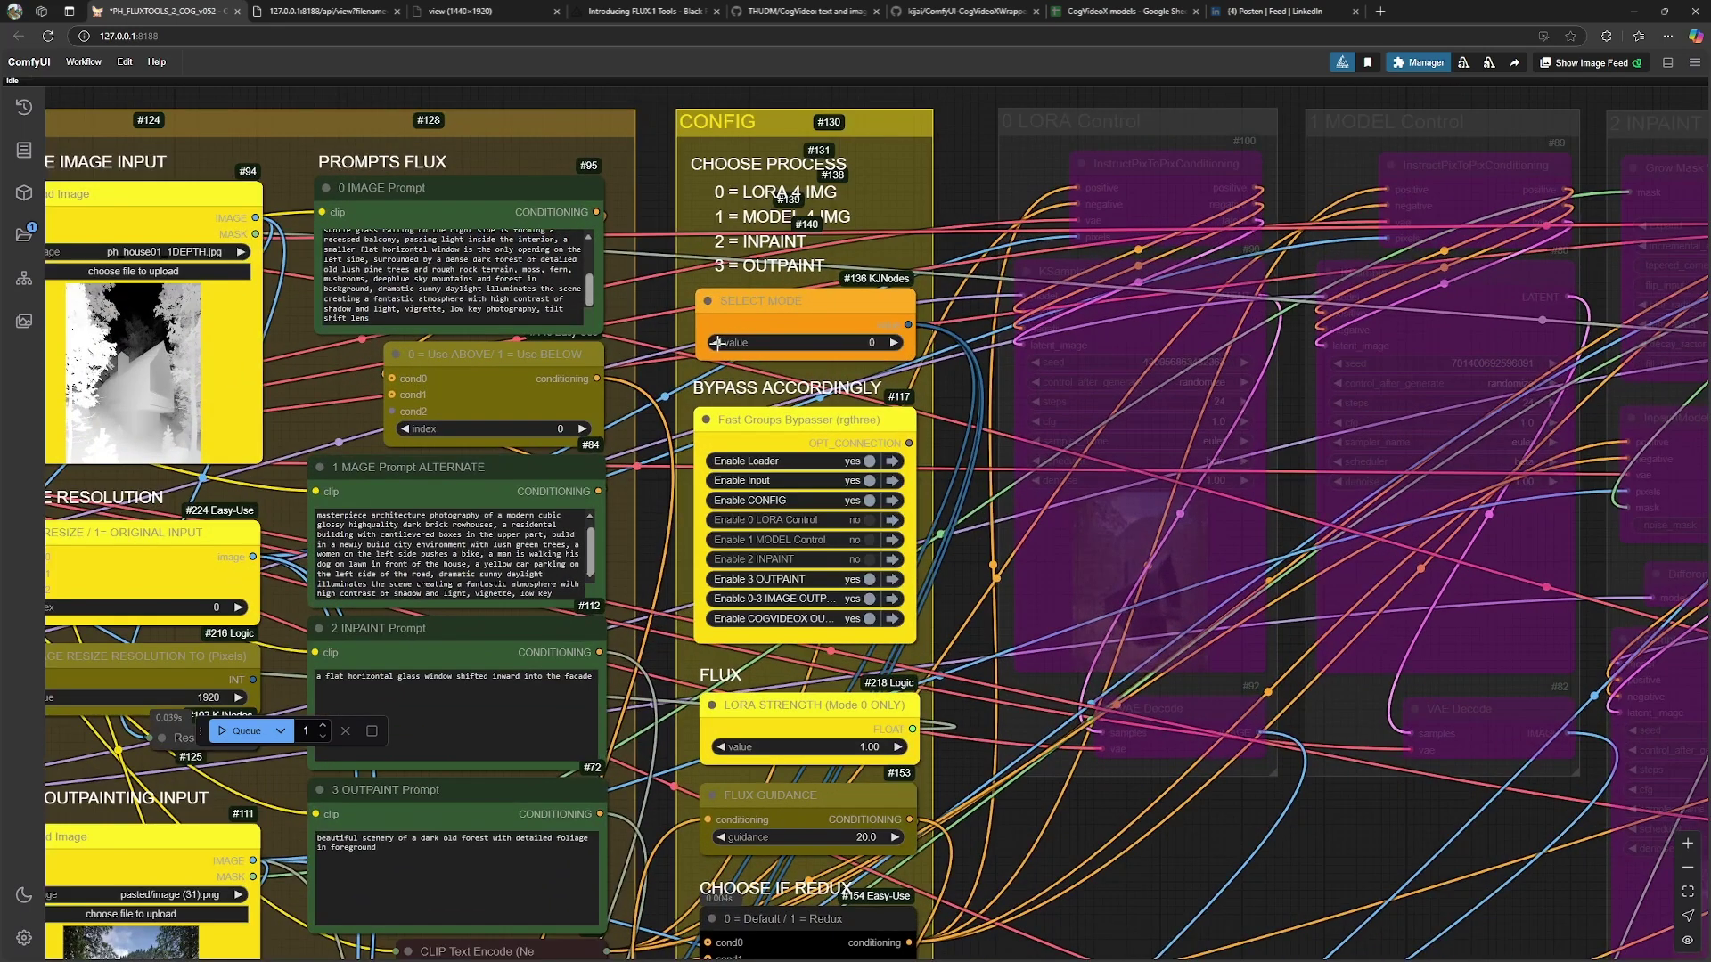
click(788, 519)
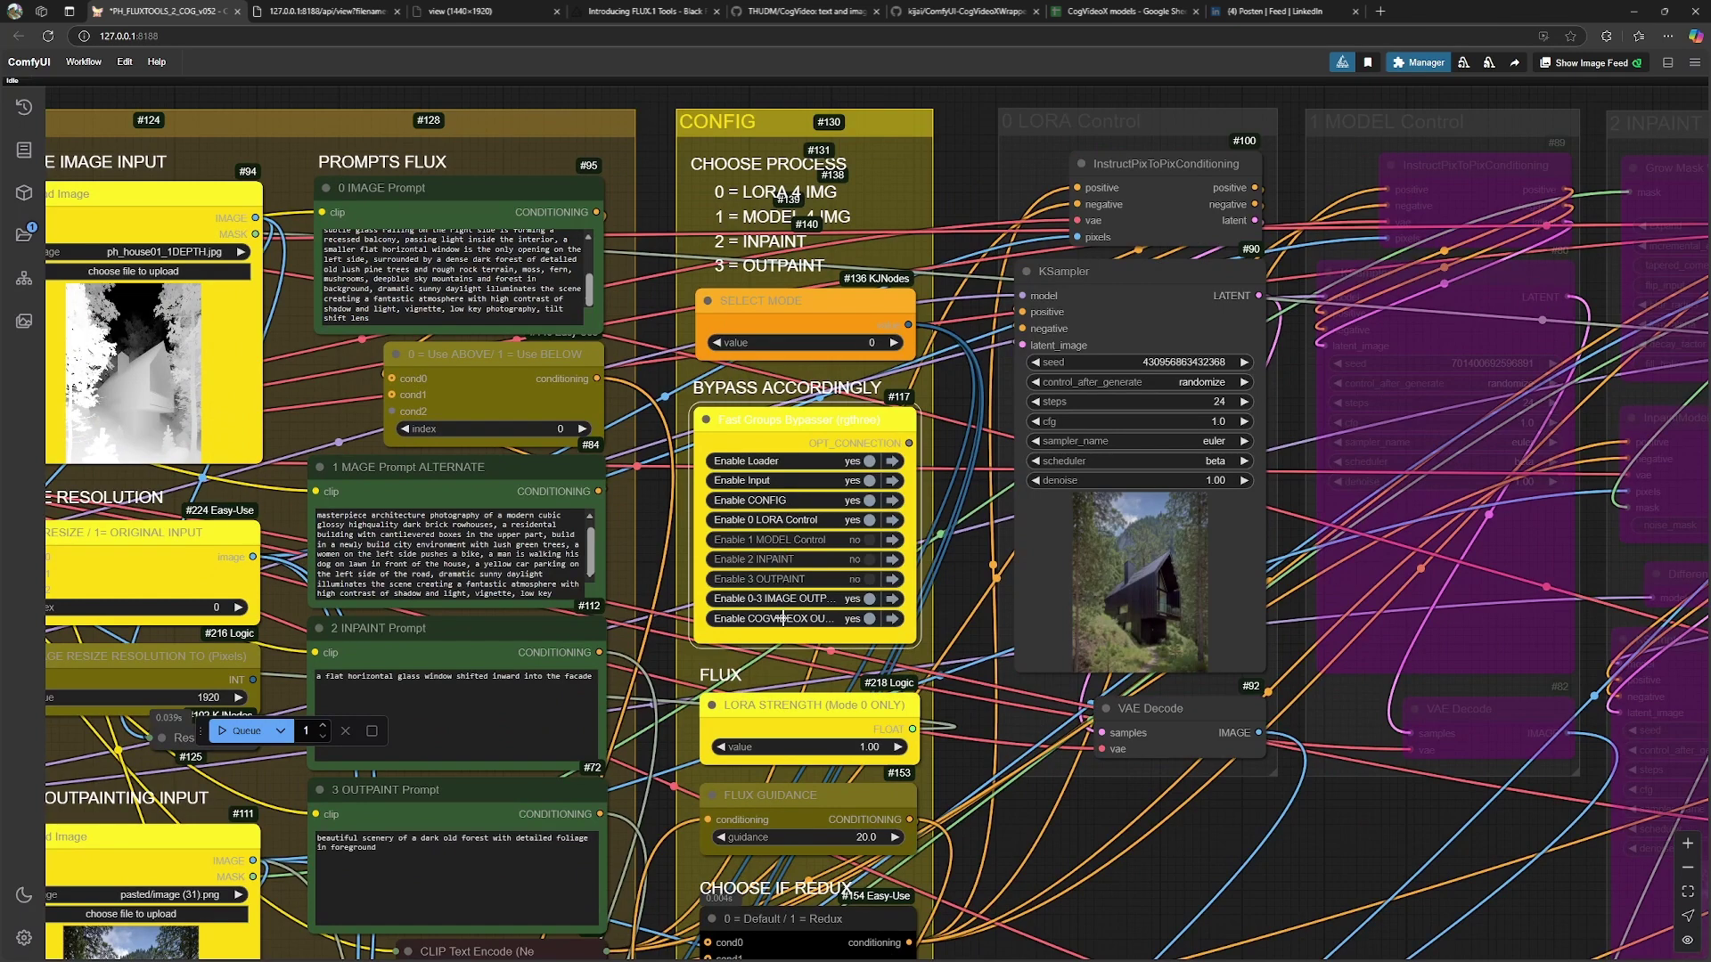
scroll(948, 563, down, 2)
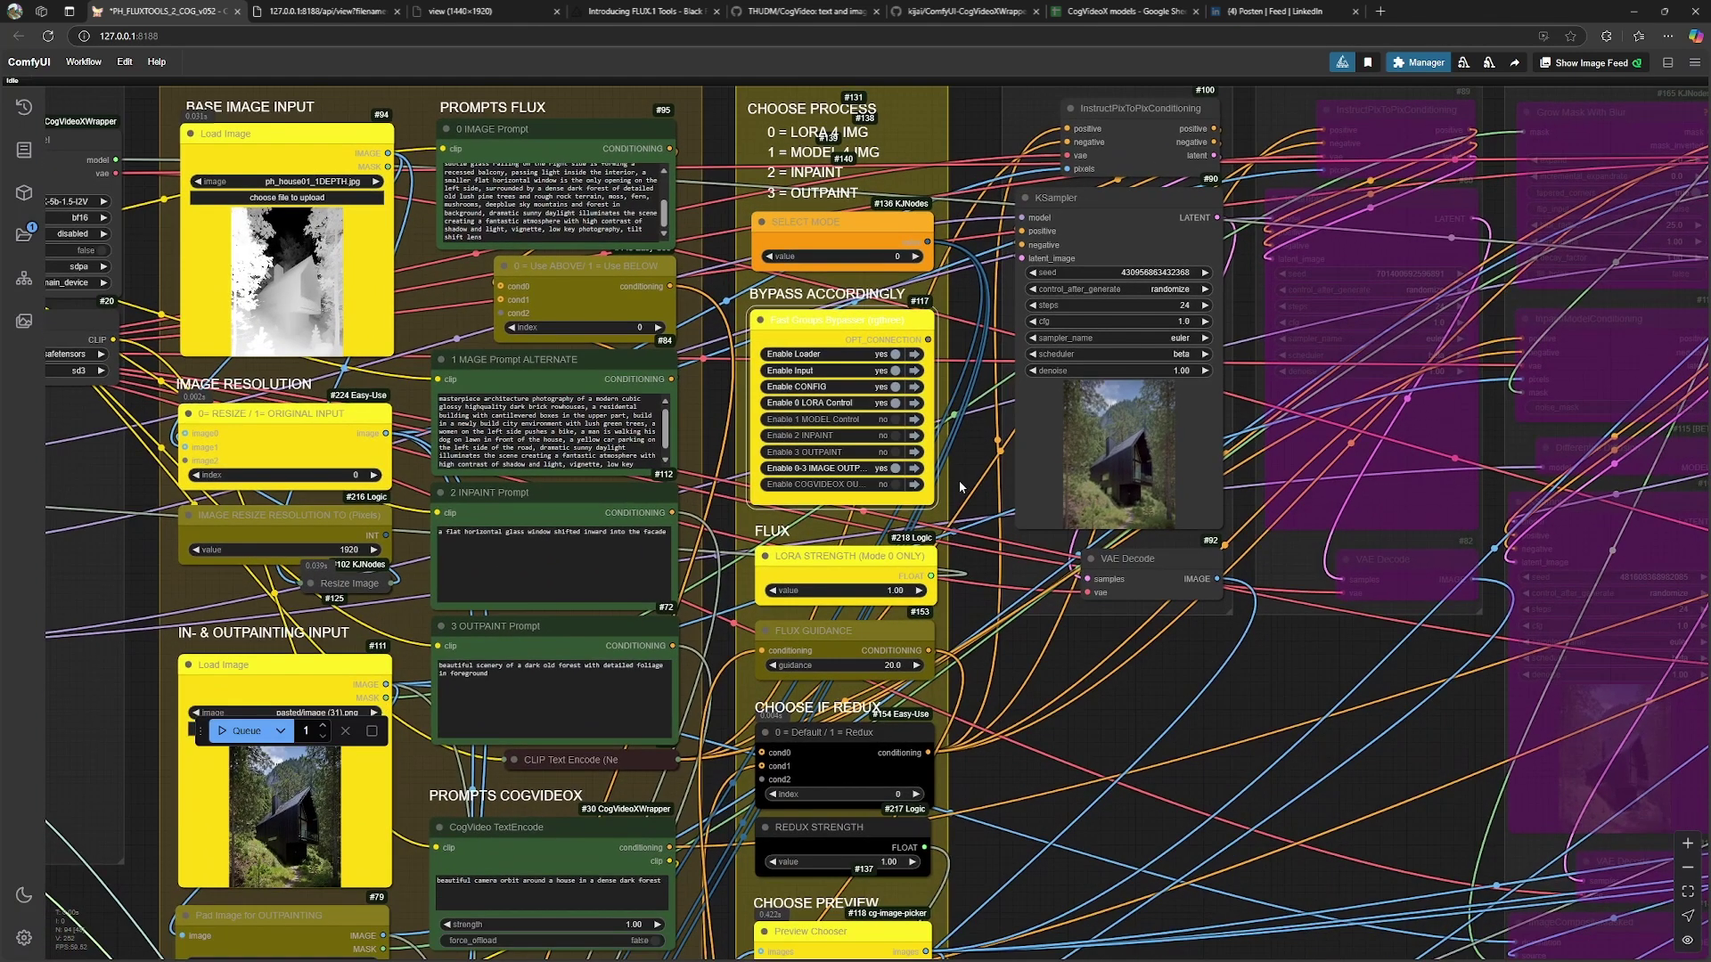
Switch the conditioning to Redux by setting its index to 1, and set REDUX STRENGTH to 0.77
drag(979, 544, 976, 460)
scroll(978, 468, down, 3)
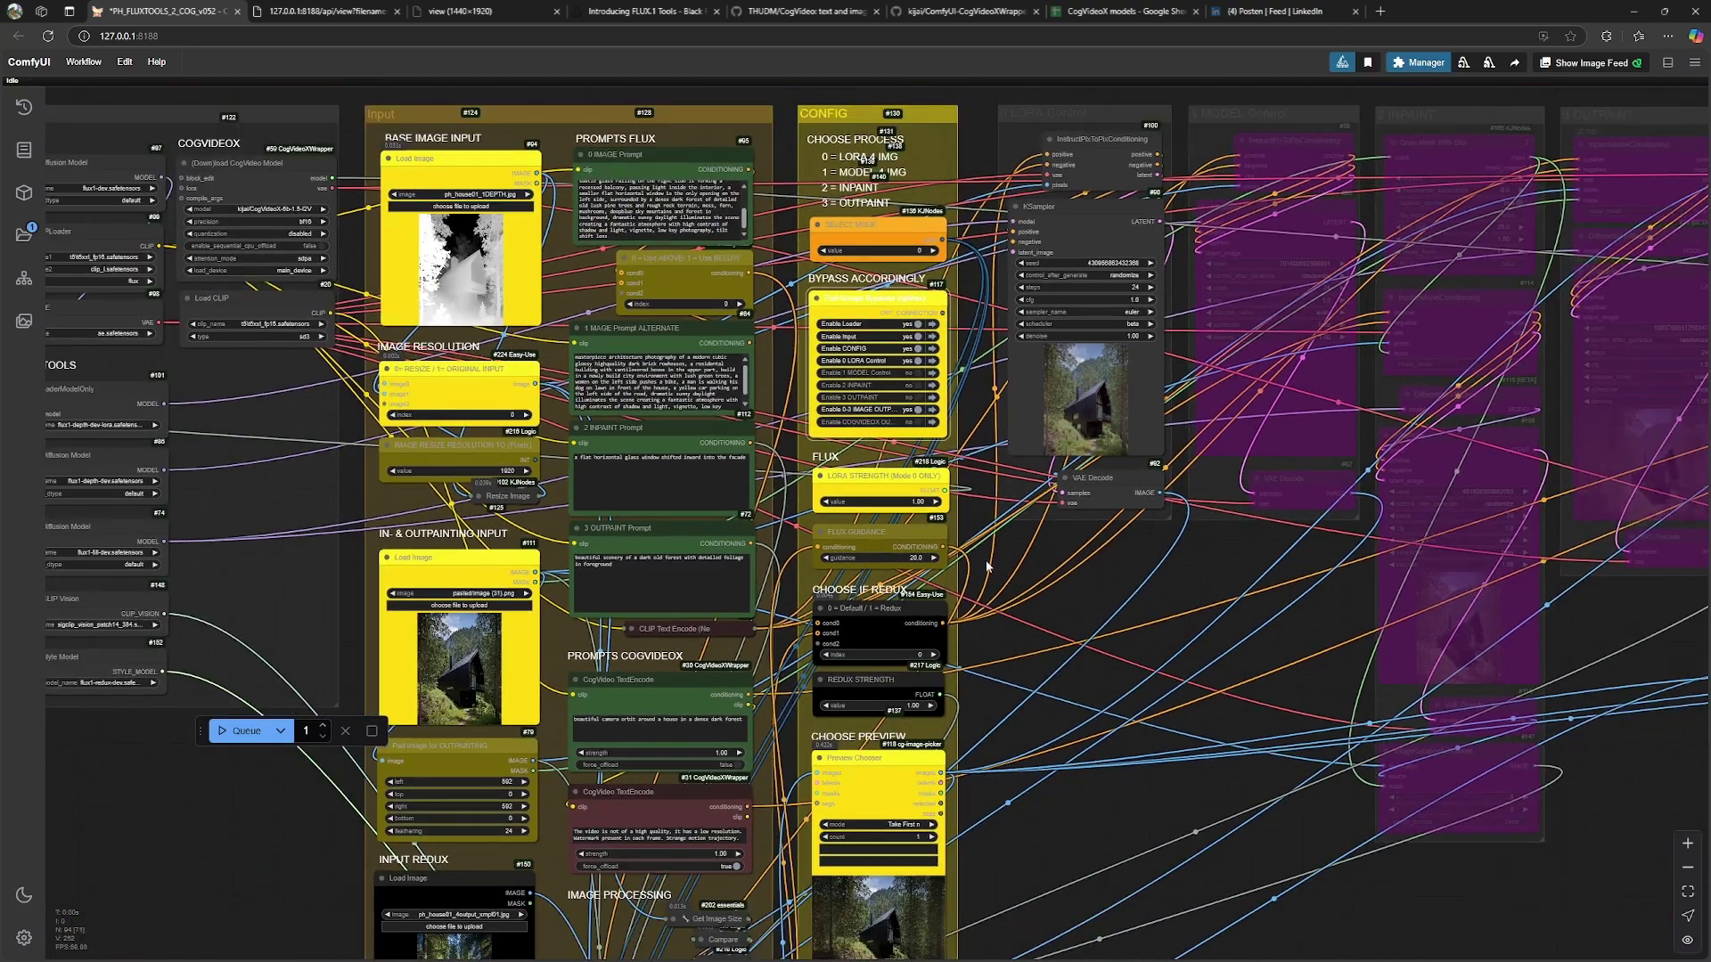
drag(997, 713, 1020, 535)
scroll(1012, 533, up, 4)
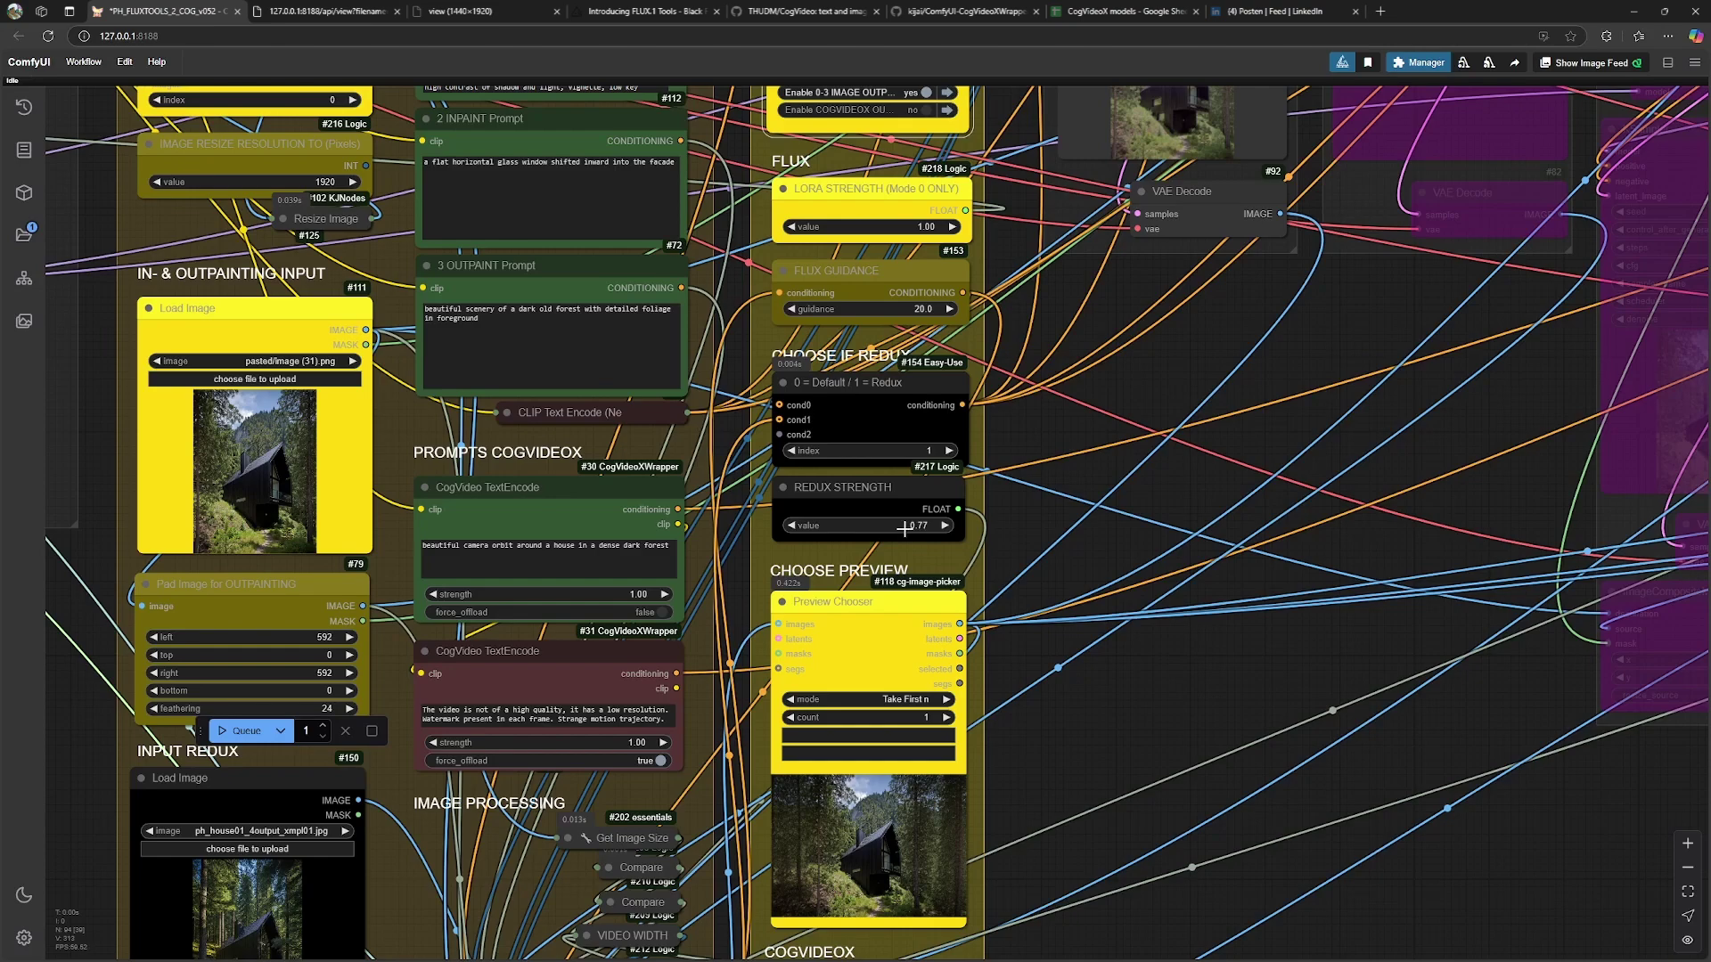
Check the Redux input image and queue the workflow to generate the house image with Redux in LORA mode
scroll(1071, 499, down, 2)
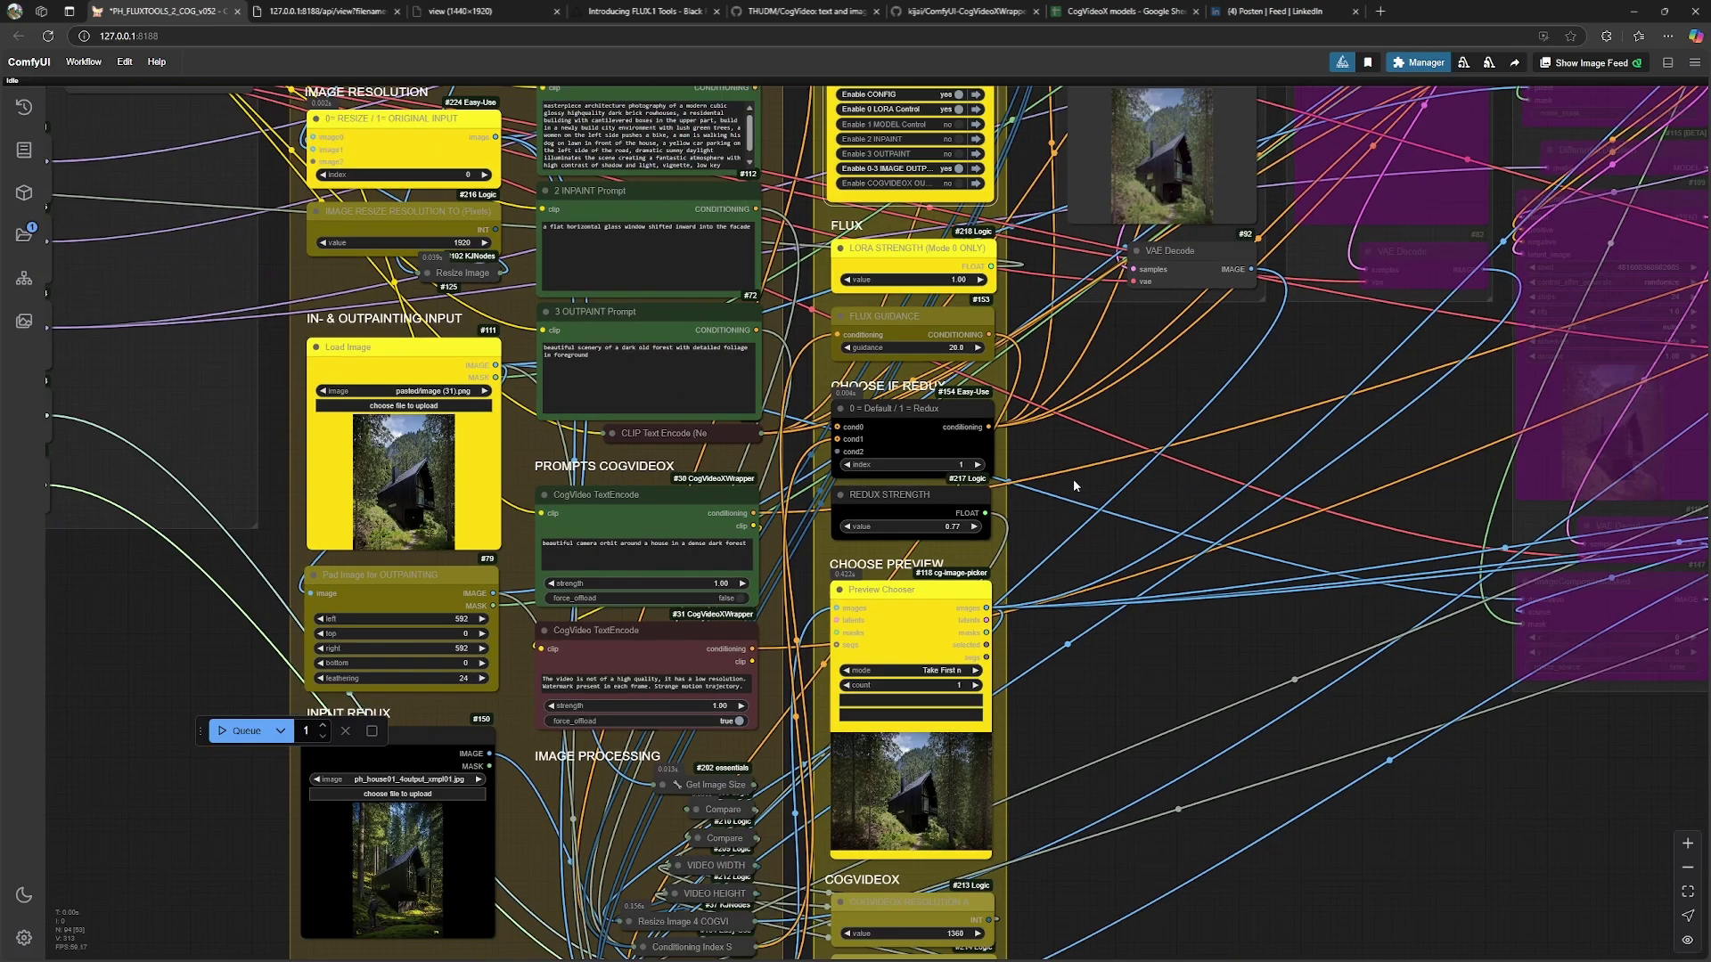
drag(1040, 496, 965, 584)
scroll(1031, 516, down, 3)
drag(1028, 538, 944, 514)
scroll(941, 521, up, 1)
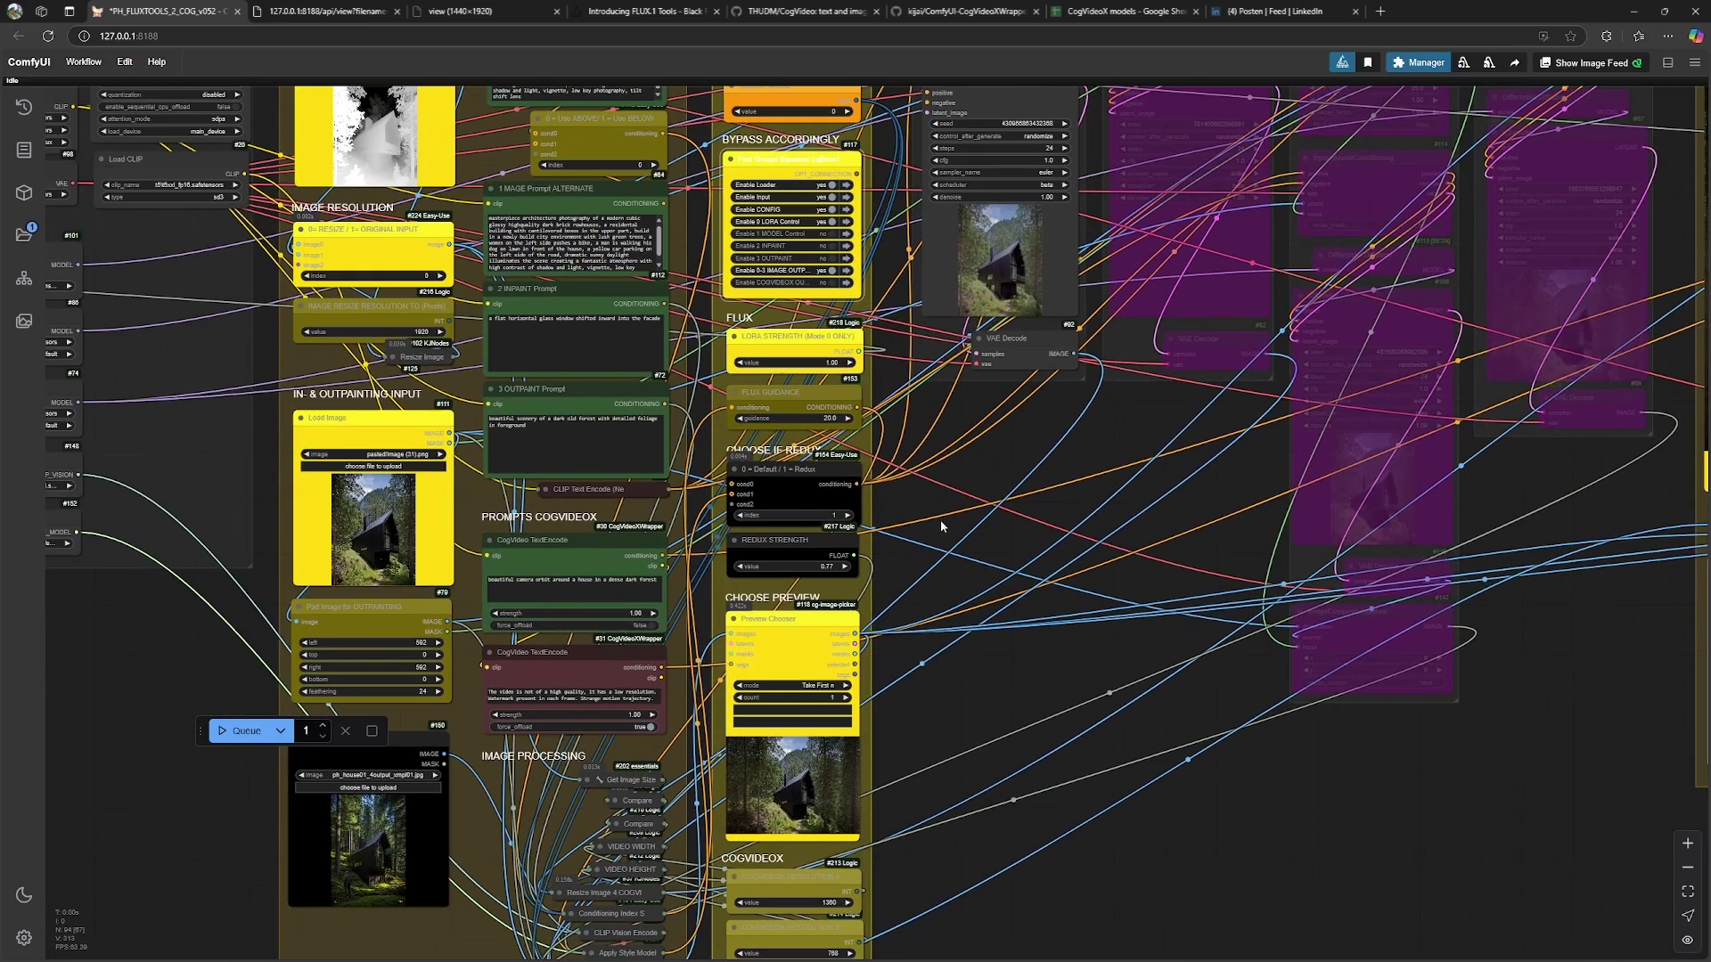
scroll(941, 525, down, 3)
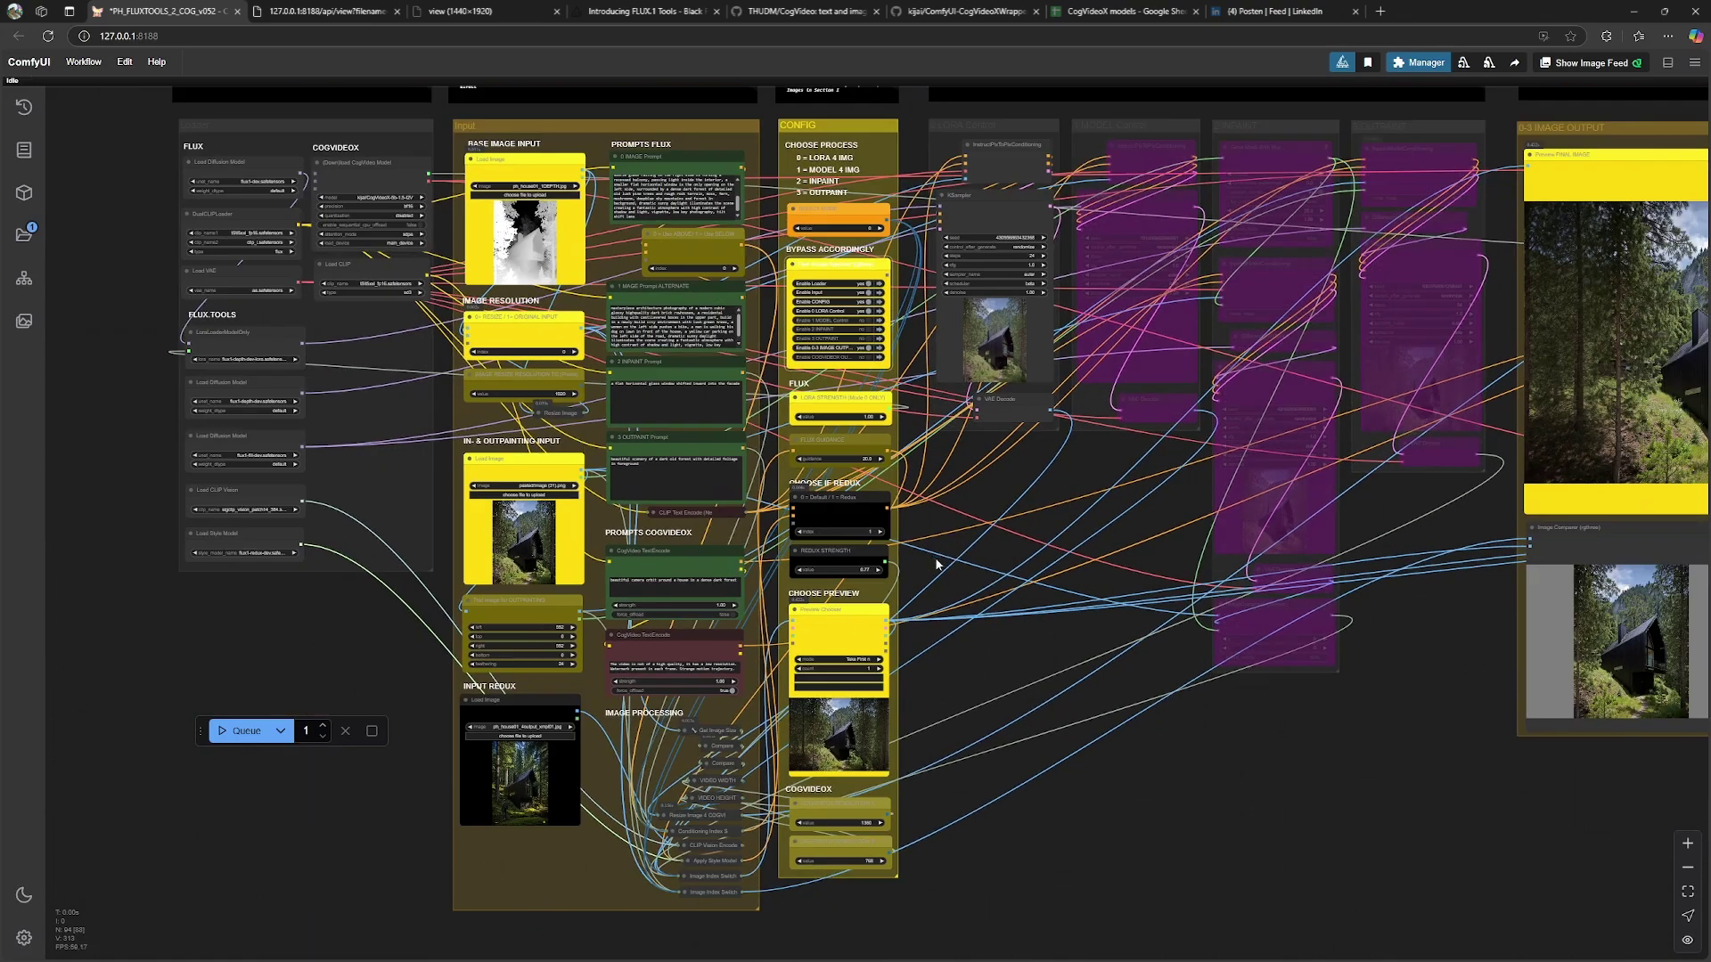
click(238, 732)
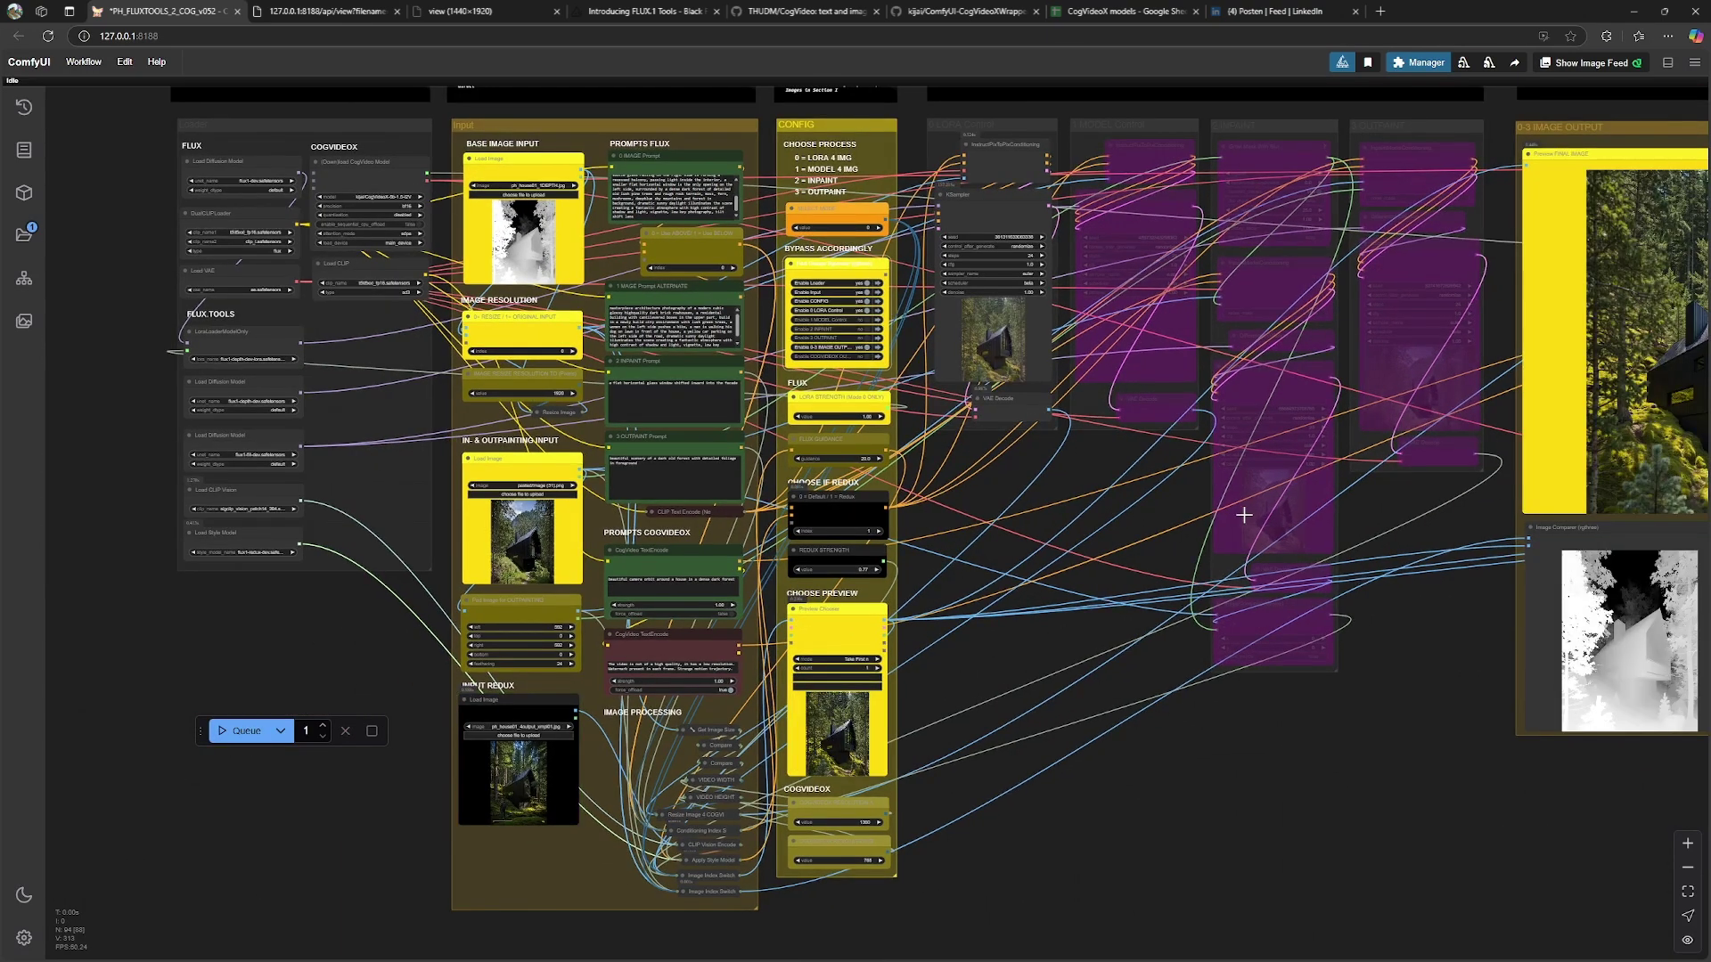
Compare the Redux-guided final image with the INPUT REDUX reference ph_house01_4output_xmpl01.jpg
scroll(1244, 515, up, 10)
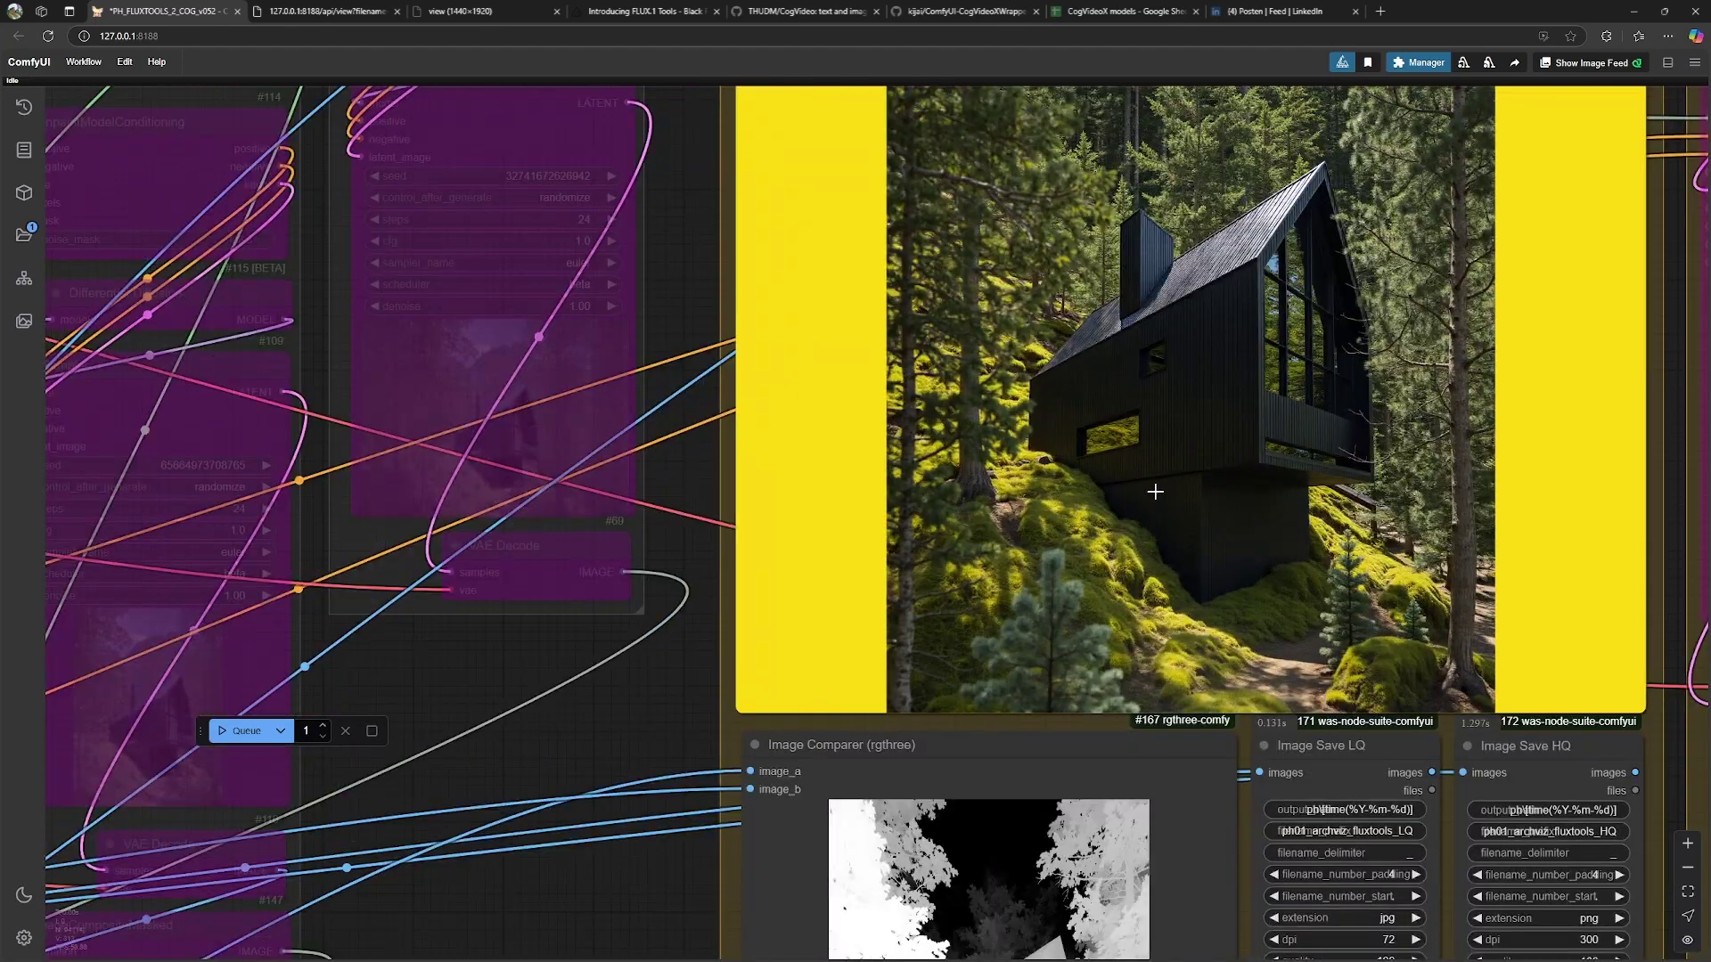
scroll(1155, 491, down, 10)
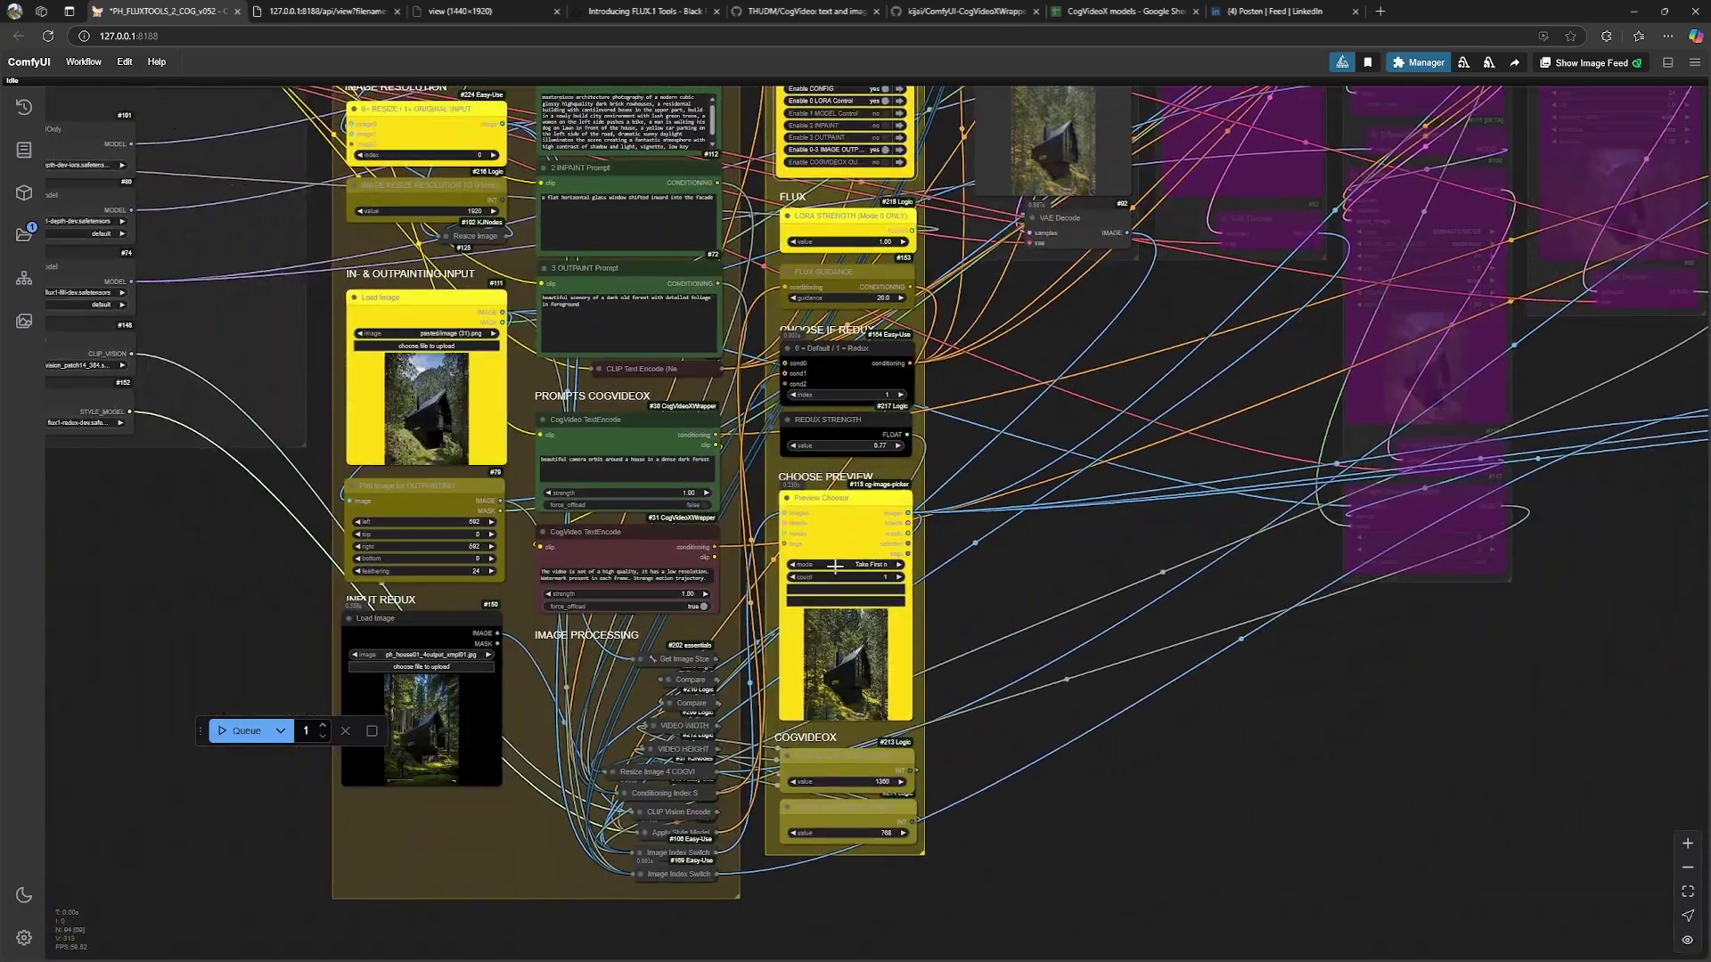
scroll(419, 686, up, 8)
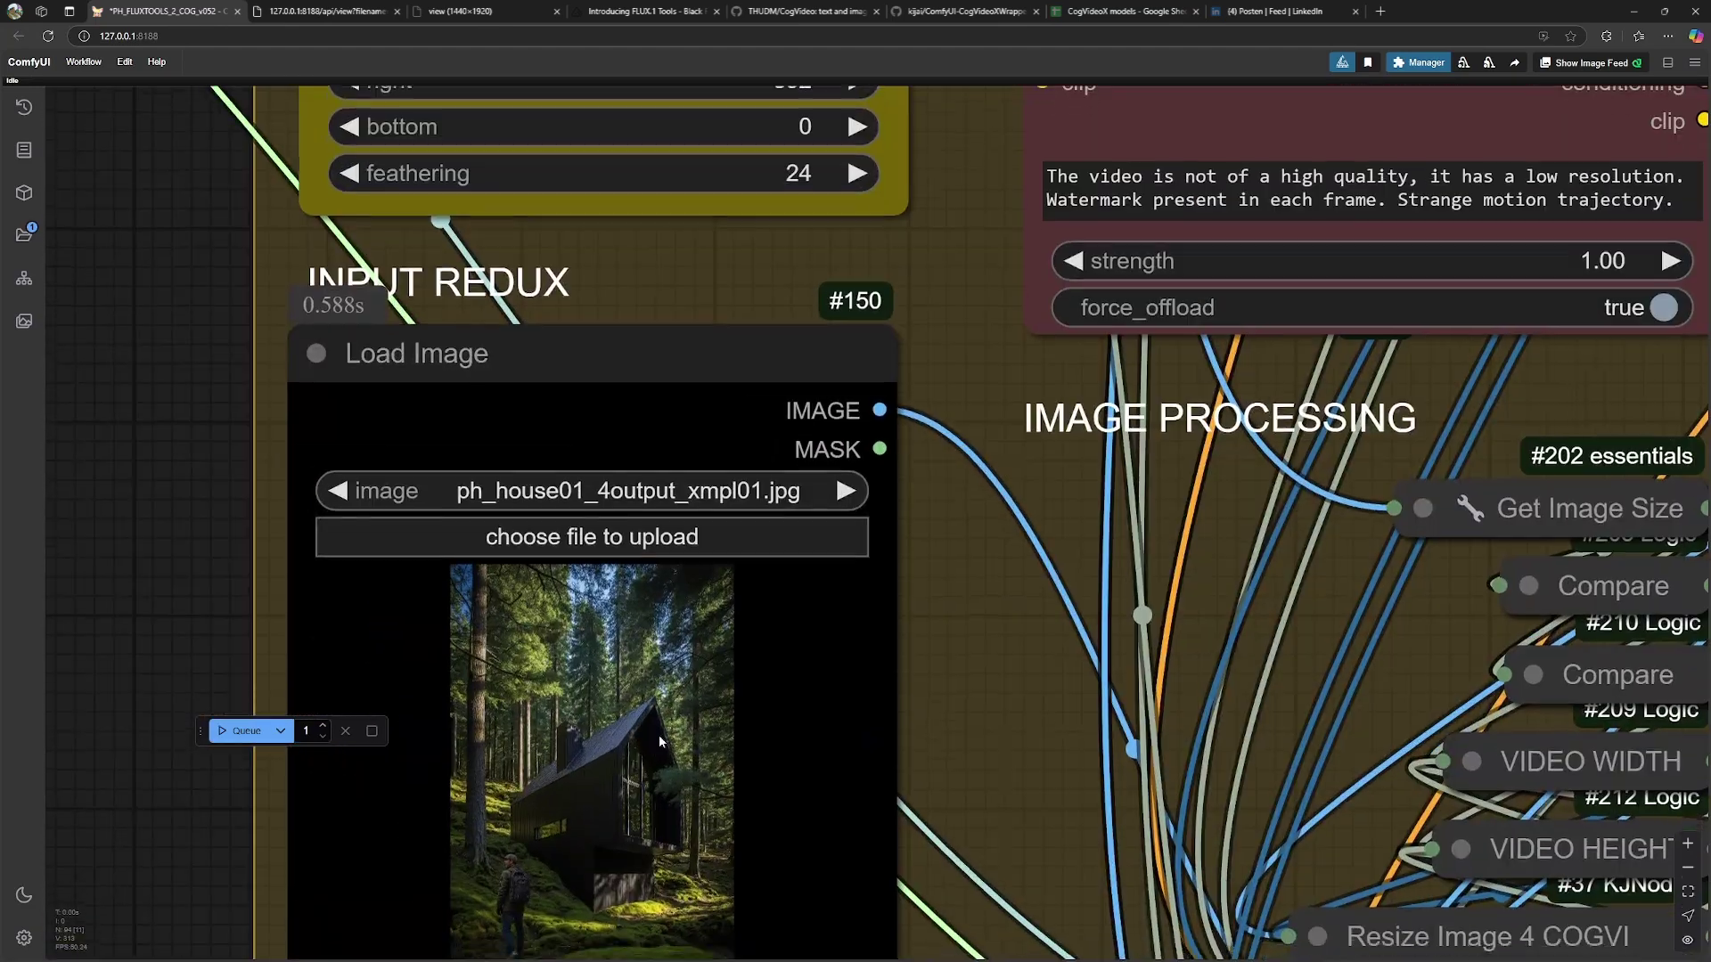
scroll(659, 740, down, 10)
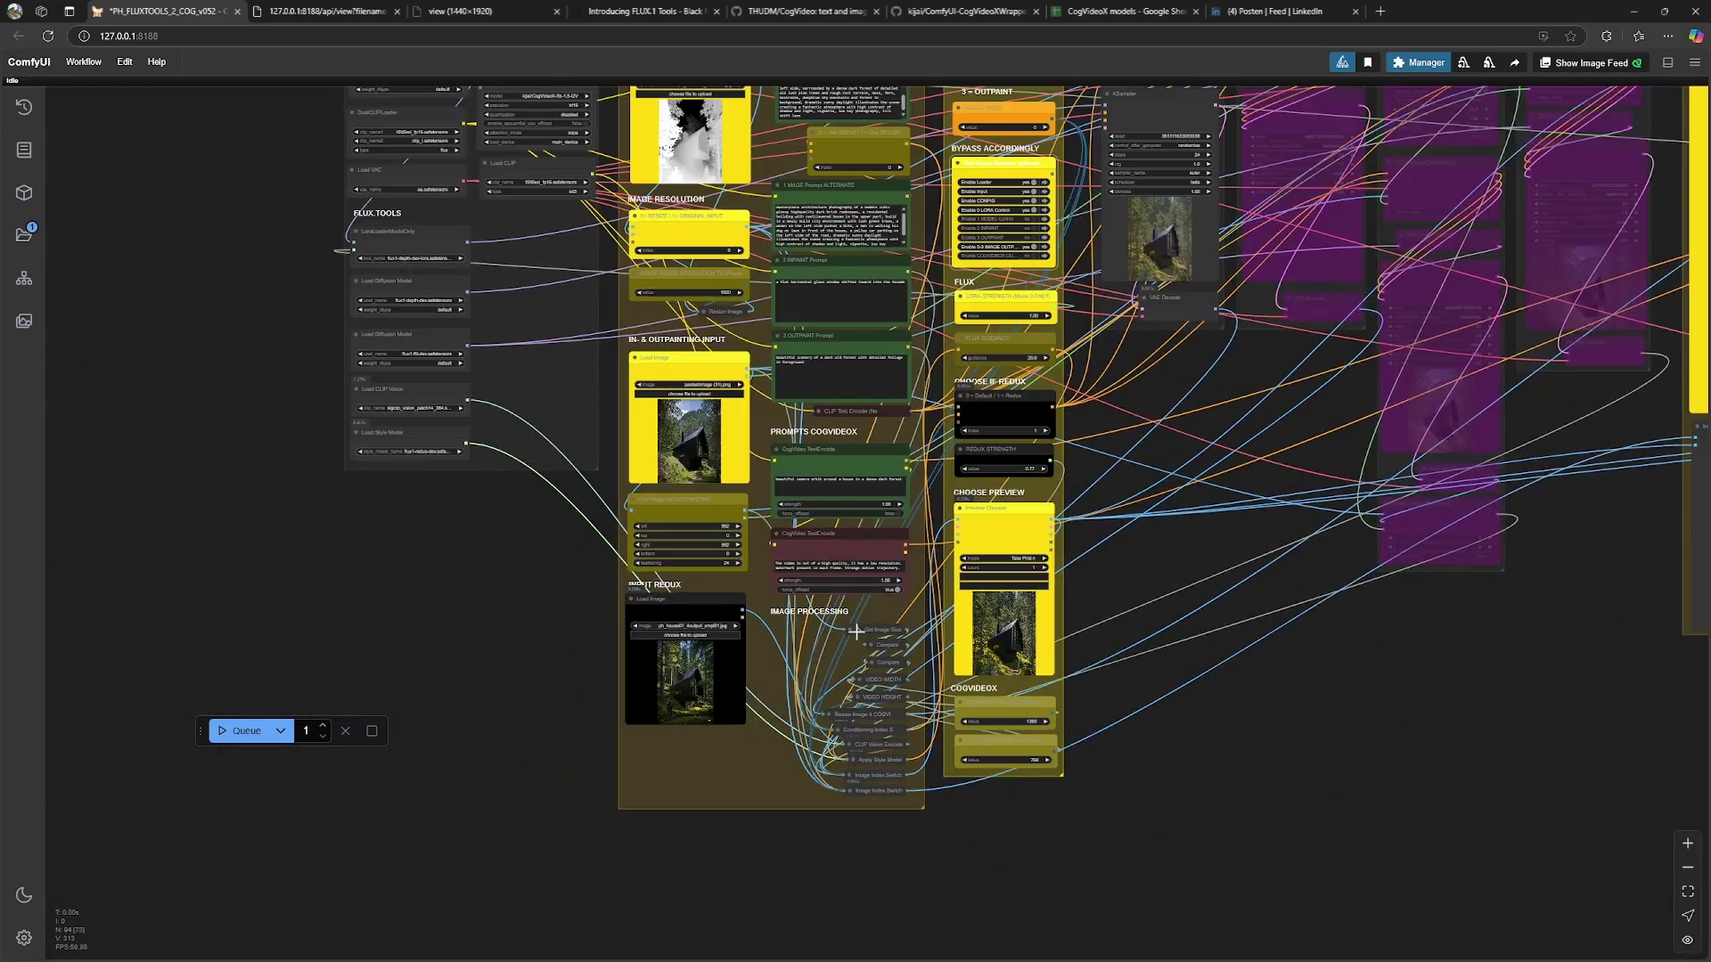
scroll(855, 632, down, 6)
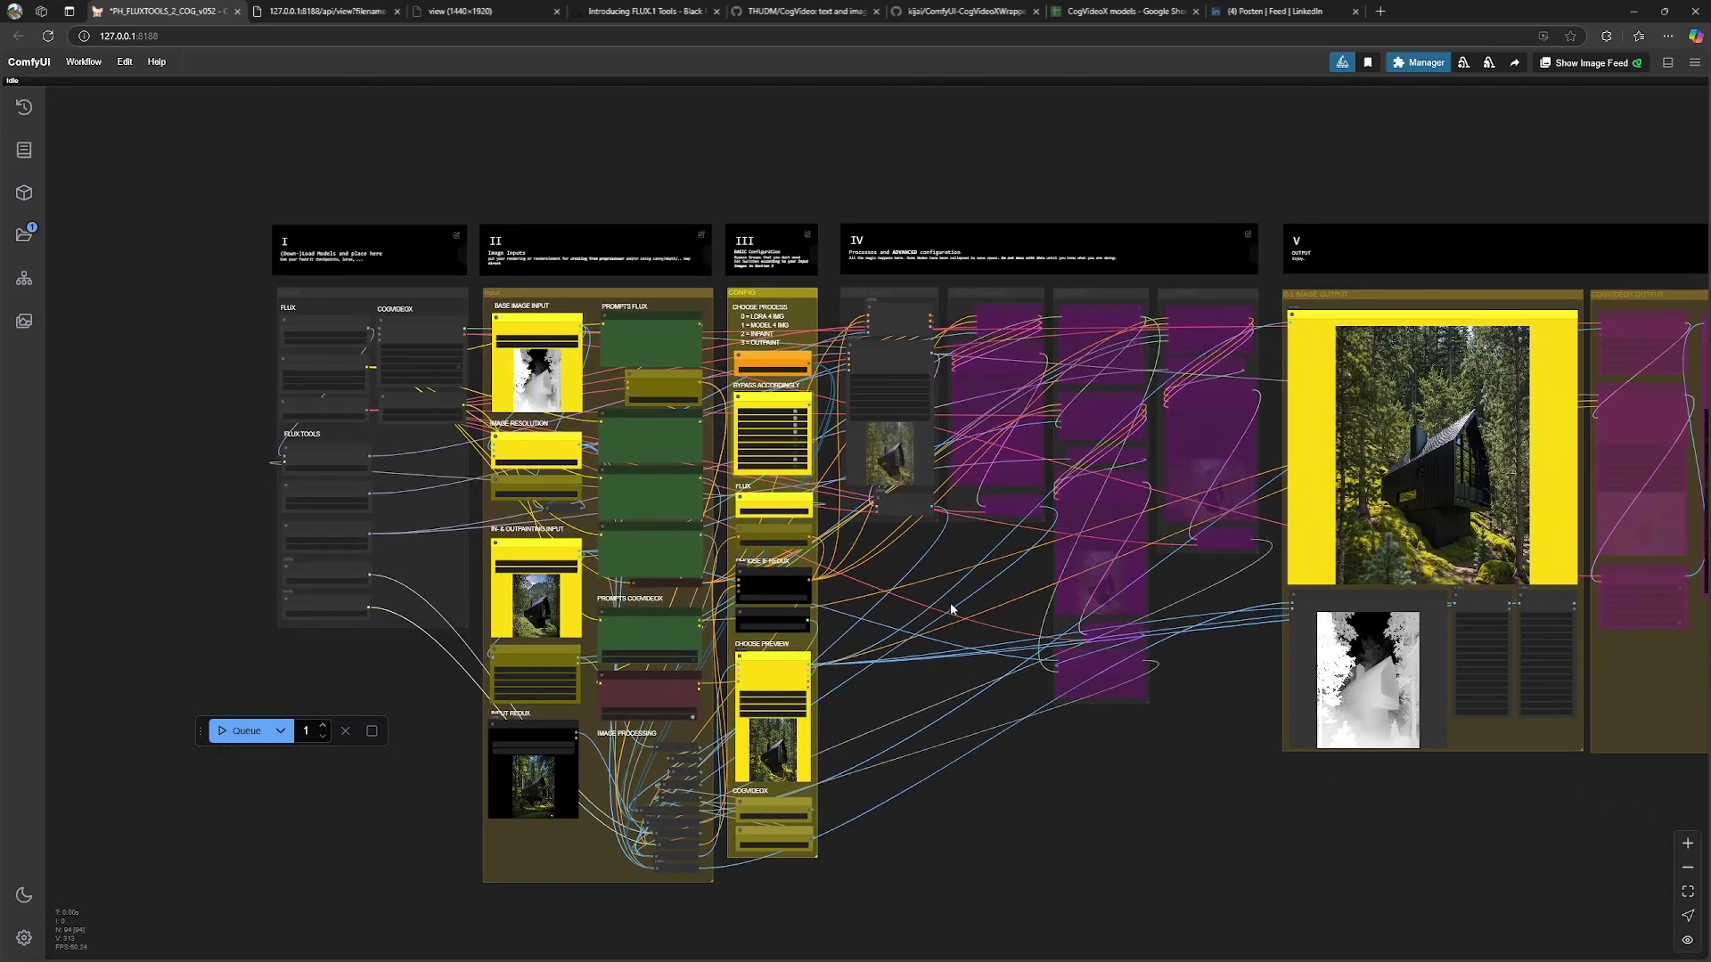
scroll(951, 609, up, 2)
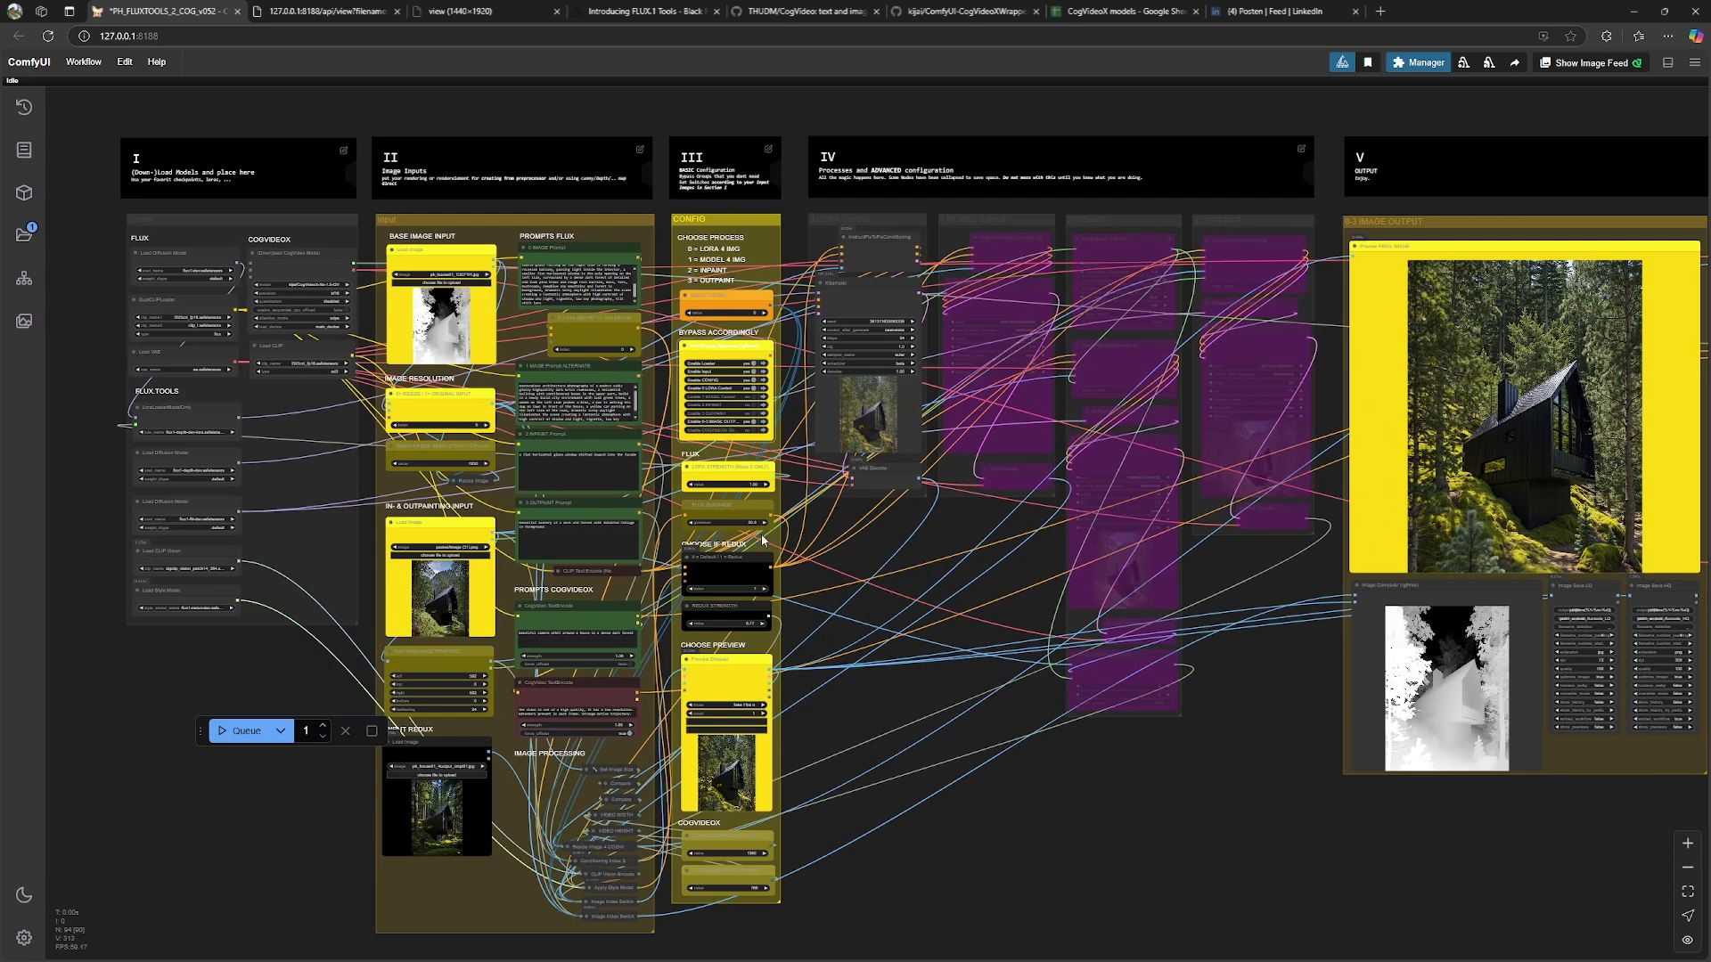
scroll(788, 425, up, 2)
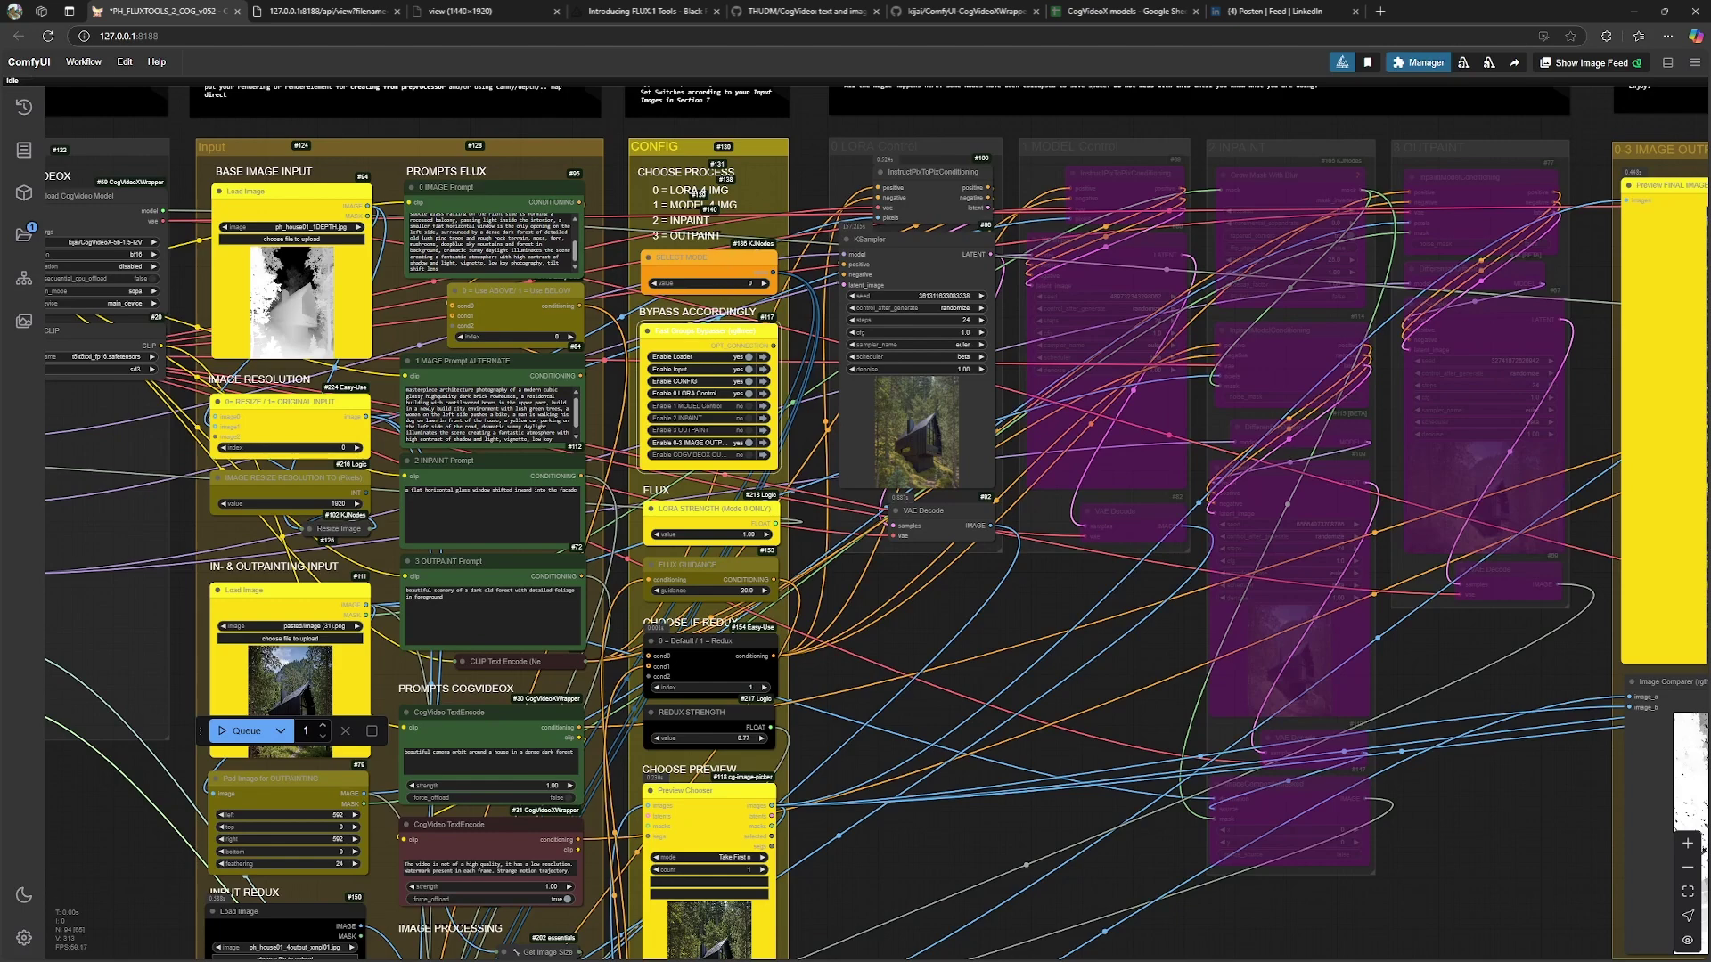
Check the Redux run's execution time in the ComfyUI Portable console and return to the workflow
key(alt+Tab)
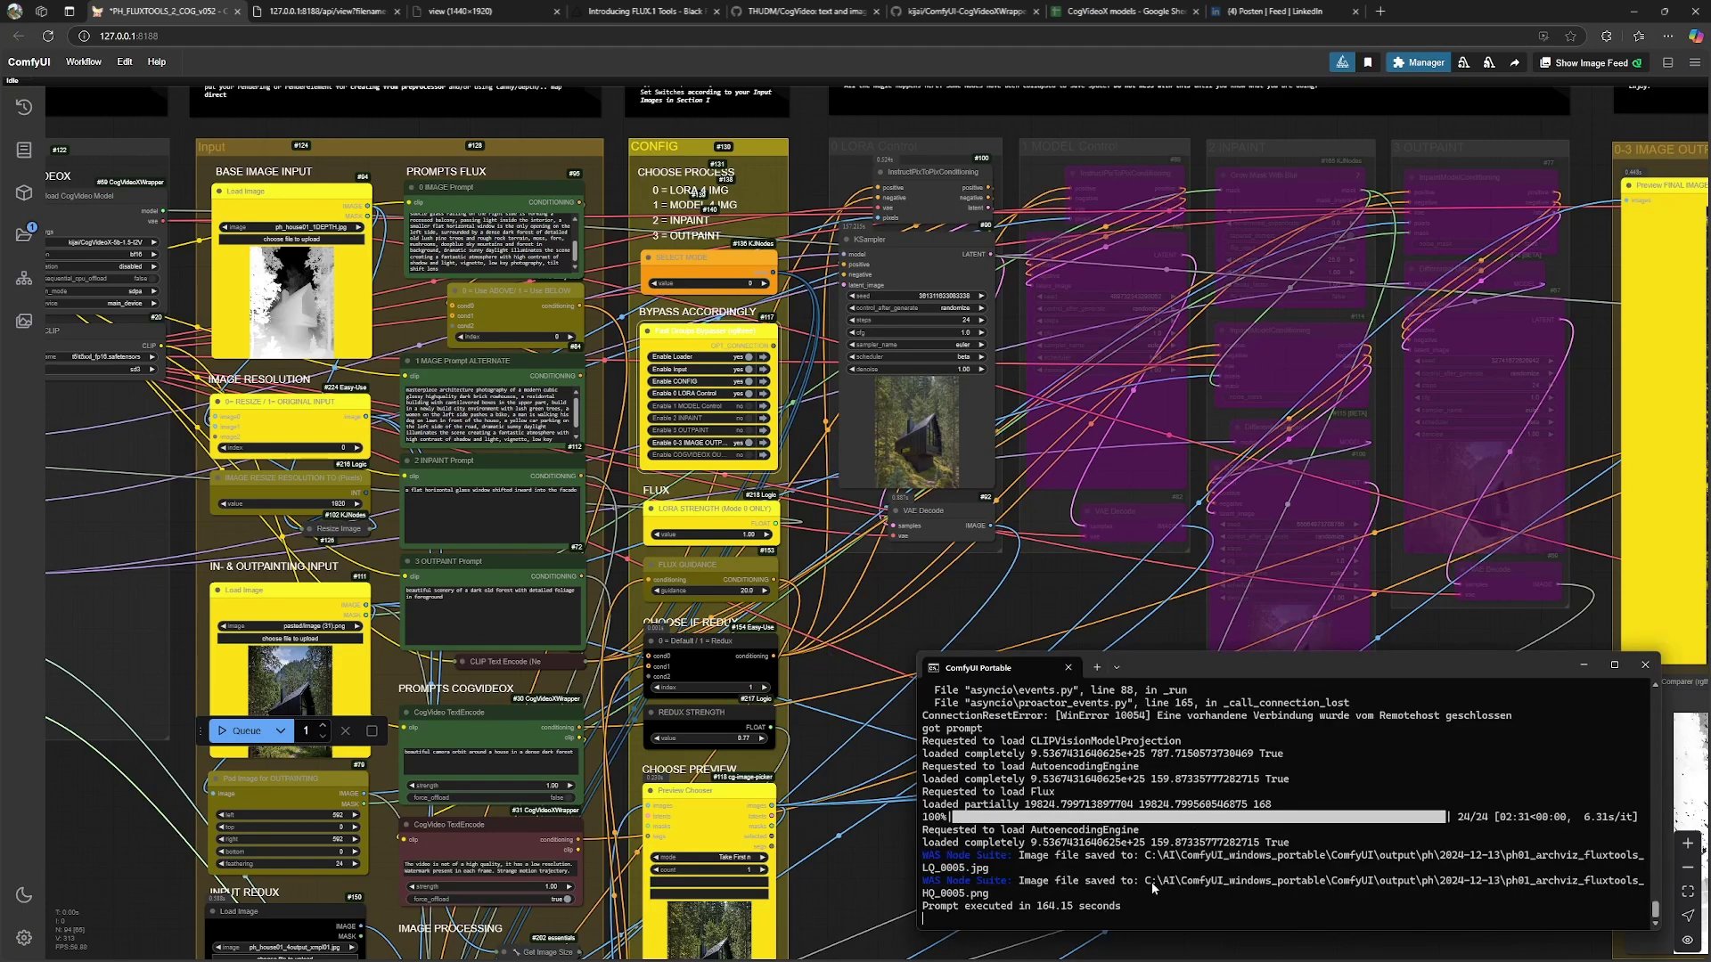
drag(847, 709, 837, 710)
click(978, 613)
scroll(1023, 604, down, 5)
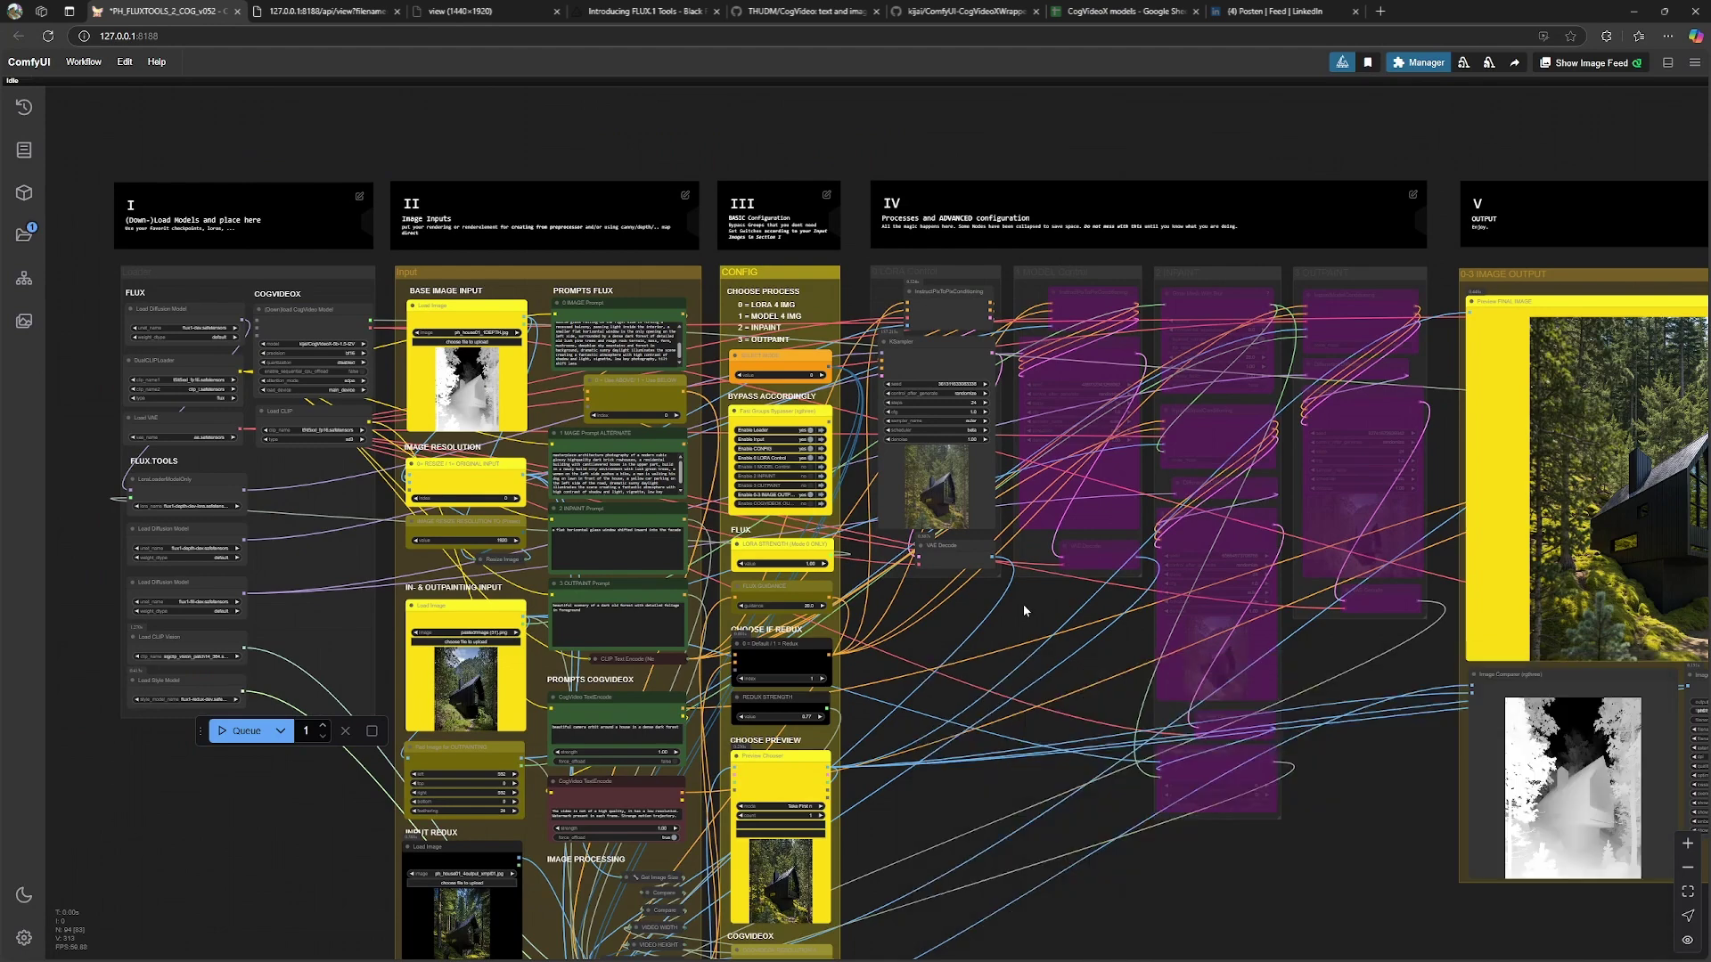
Review the OUTPUT section and inspect the forest house video in the bypassed Video Combine node
scroll(843, 594, right, 2)
scroll(820, 676, right, 3)
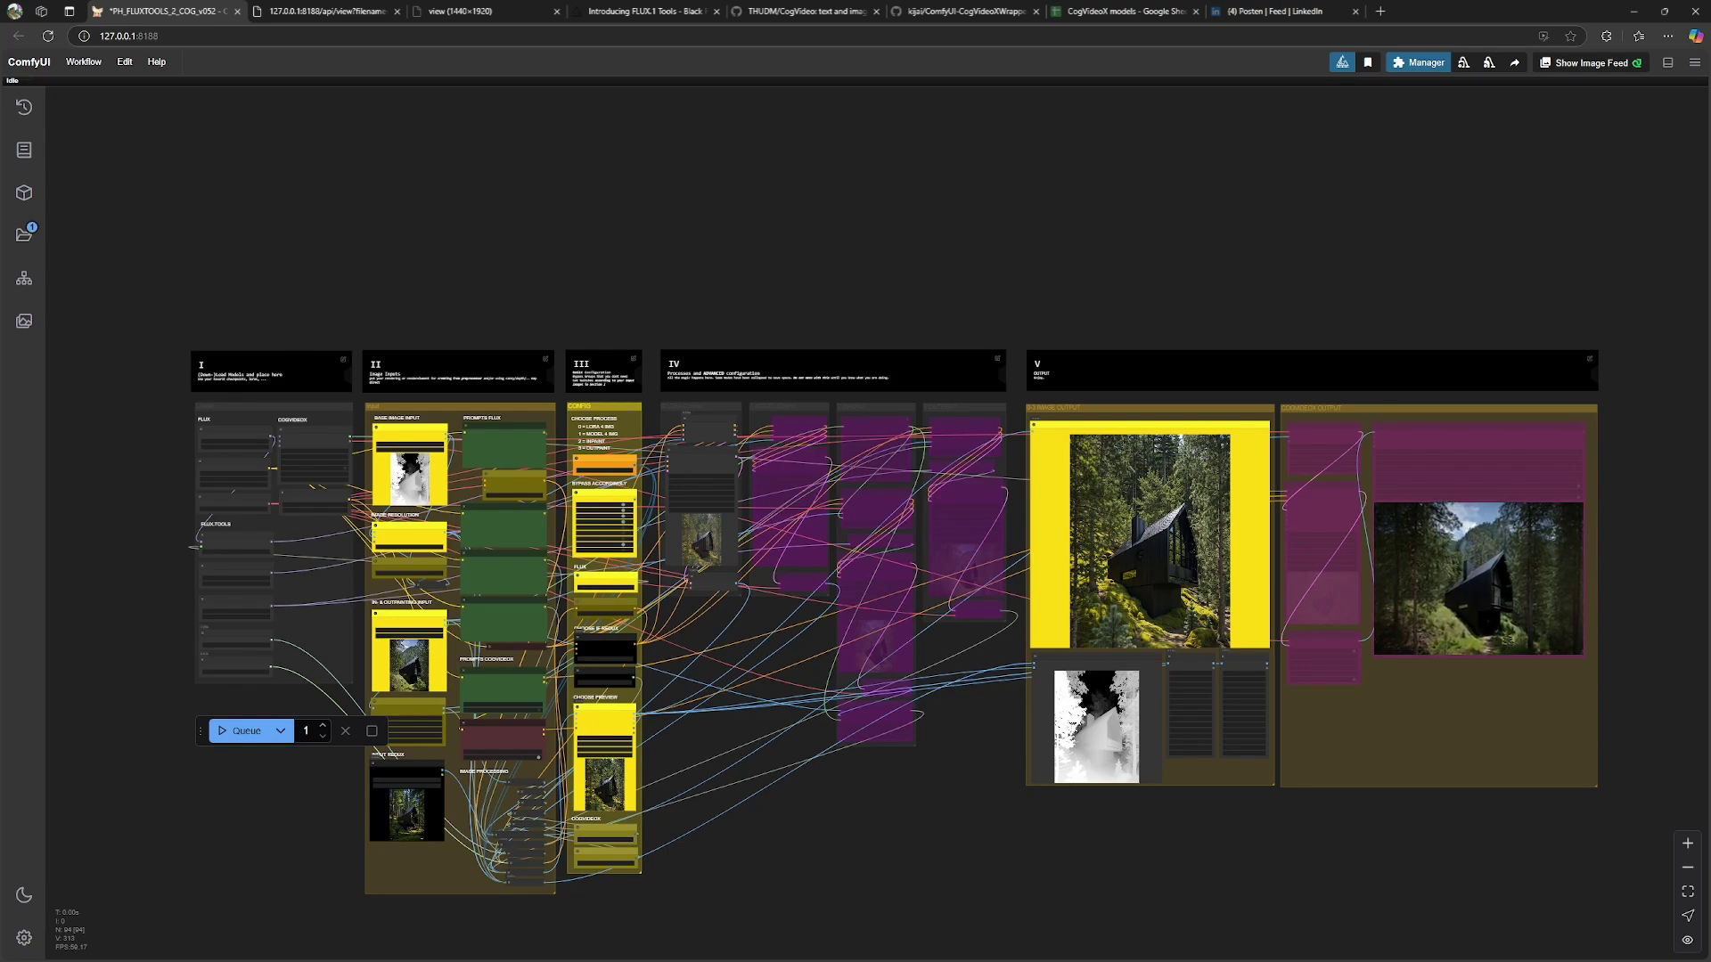
scroll(1050, 179, up, 10)
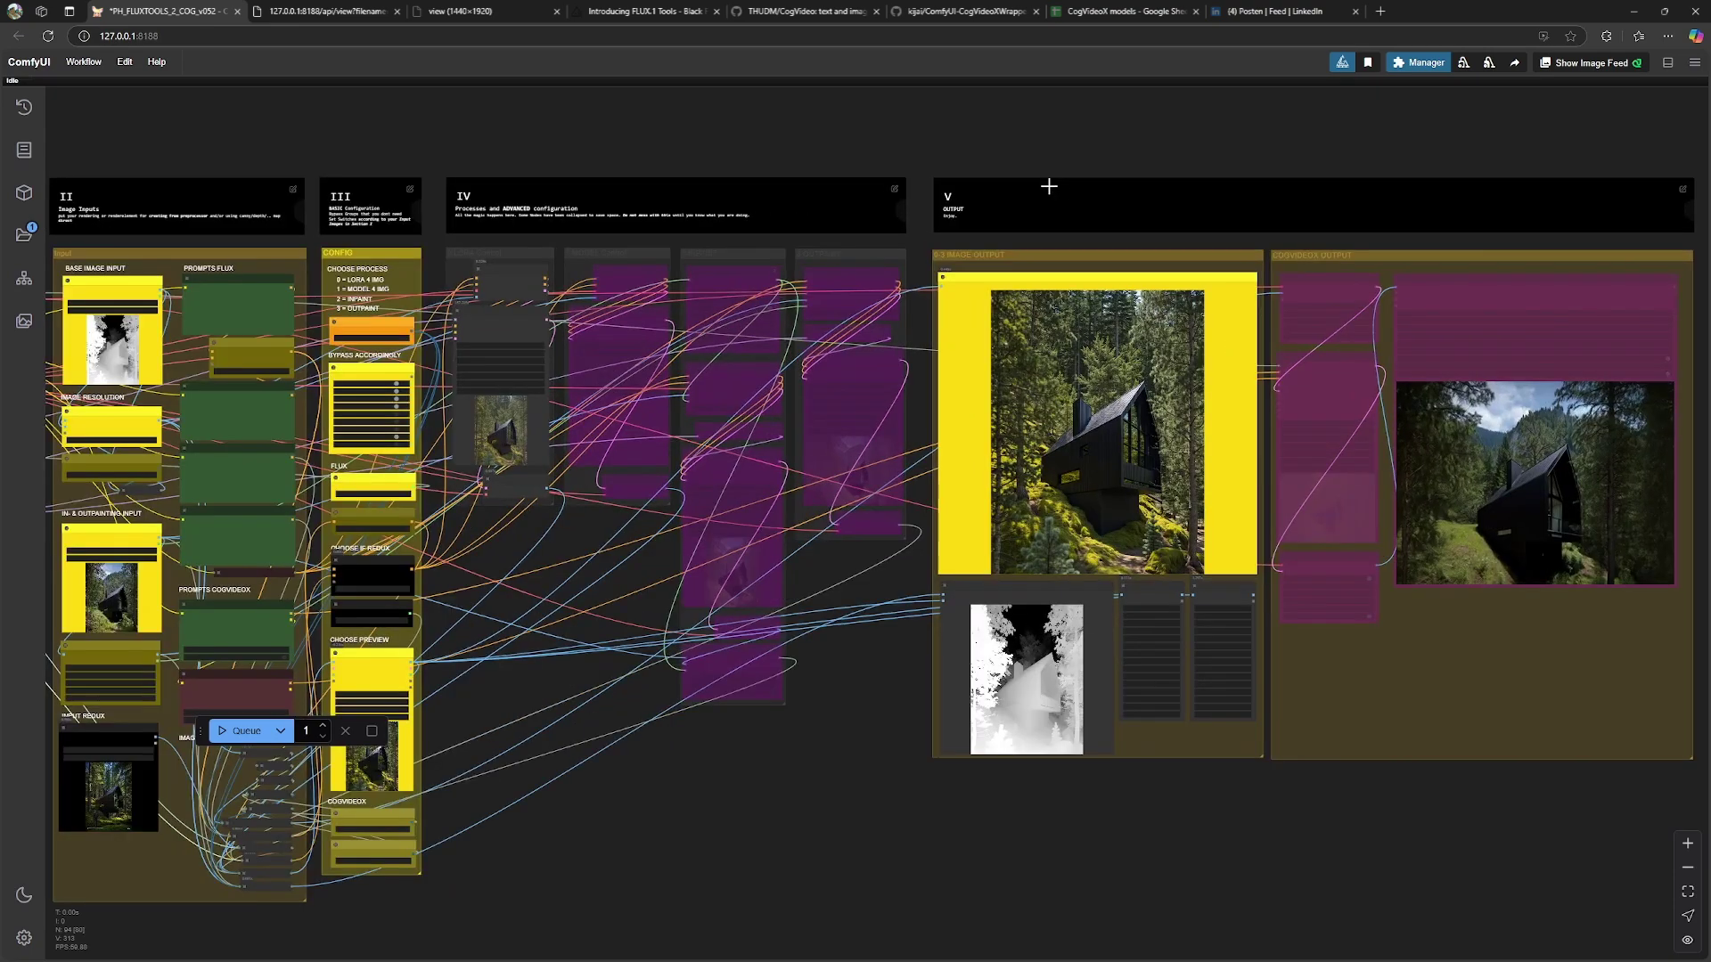
scroll(1013, 221, up, 4)
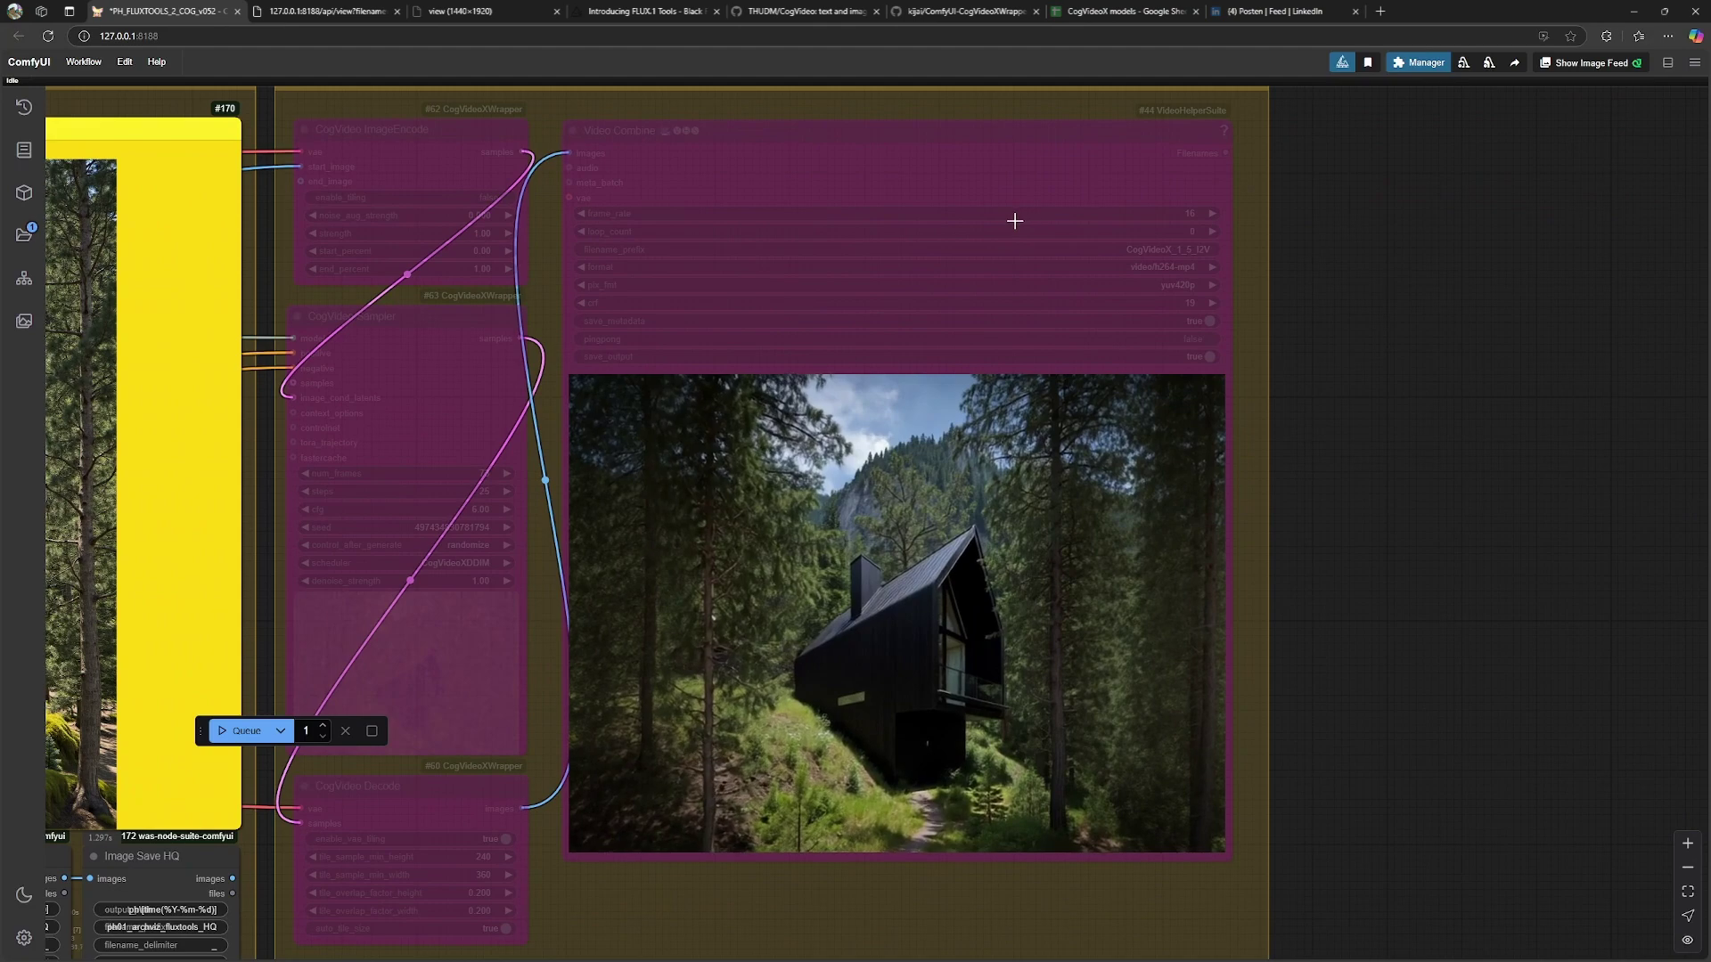